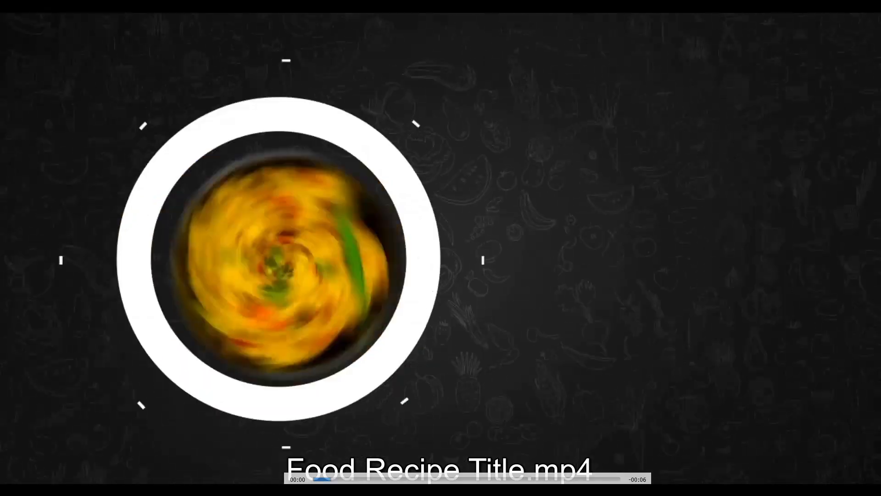
# - Replay the opening seconds of Food Recipe Title.mp4 to examine the bowl and title animation, and close the video player
pyautogui.press('space')
pyautogui.click(323, 479)
pyautogui.press('space')
pyautogui.press('space')
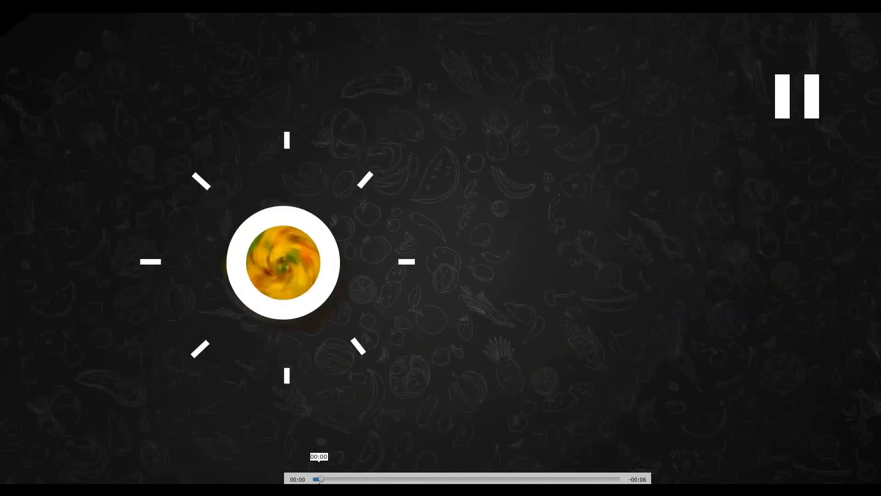
pyautogui.click(313, 479)
pyautogui.press('space')
pyautogui.press('space')
pyautogui.moveTo(314, 479); pyautogui.dragTo(290, 477)
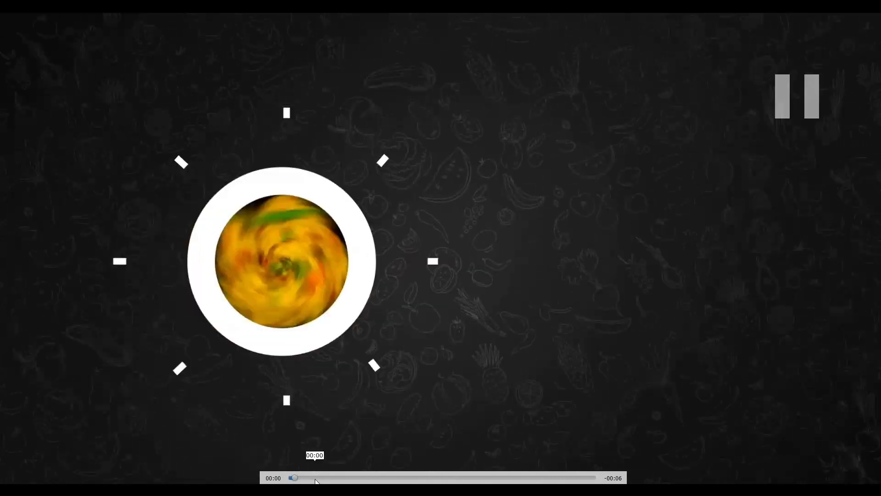
pyautogui.click(289, 478)
pyautogui.press('space')
pyautogui.click(288, 478)
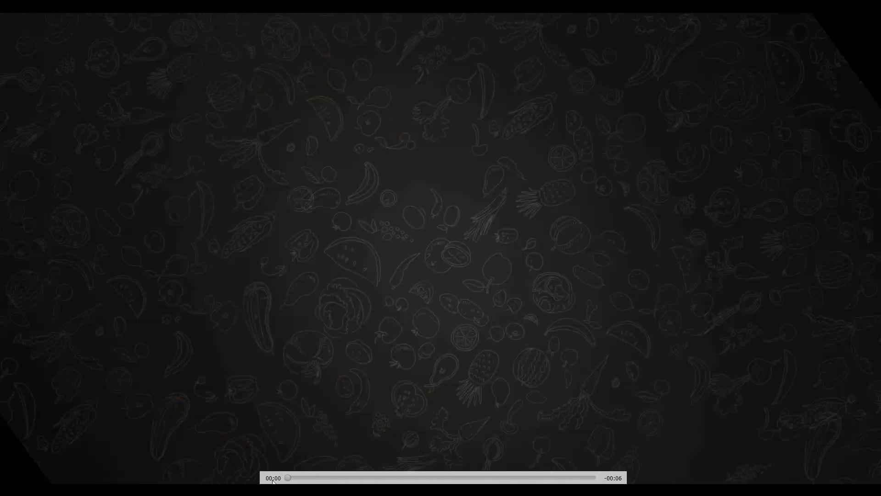
pyautogui.press('space')
pyautogui.press('space')
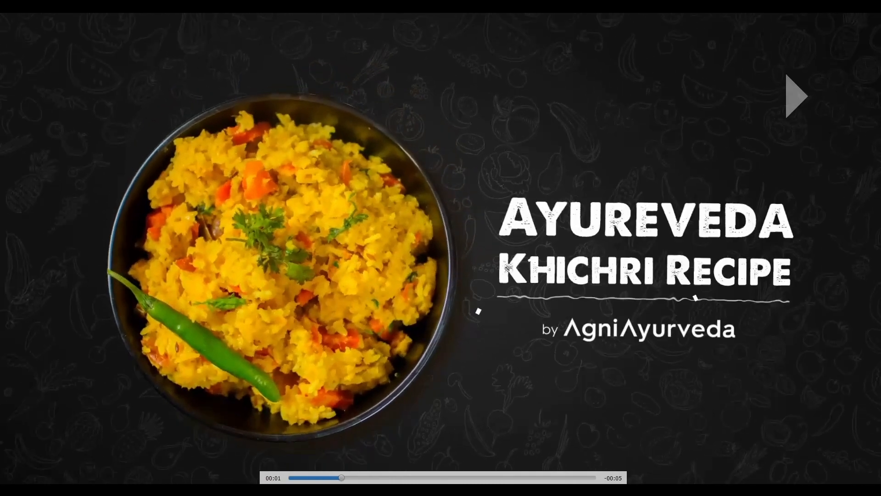
pyautogui.click(288, 478)
pyautogui.press('space')
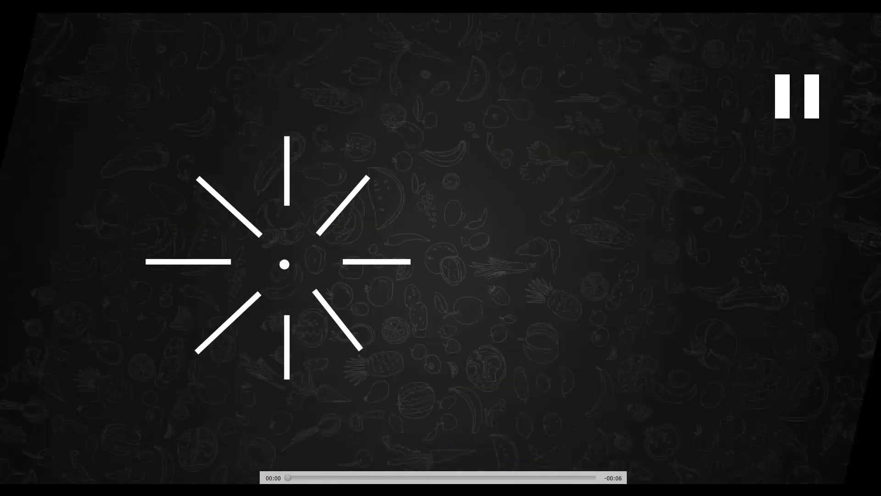
pyautogui.press('space')
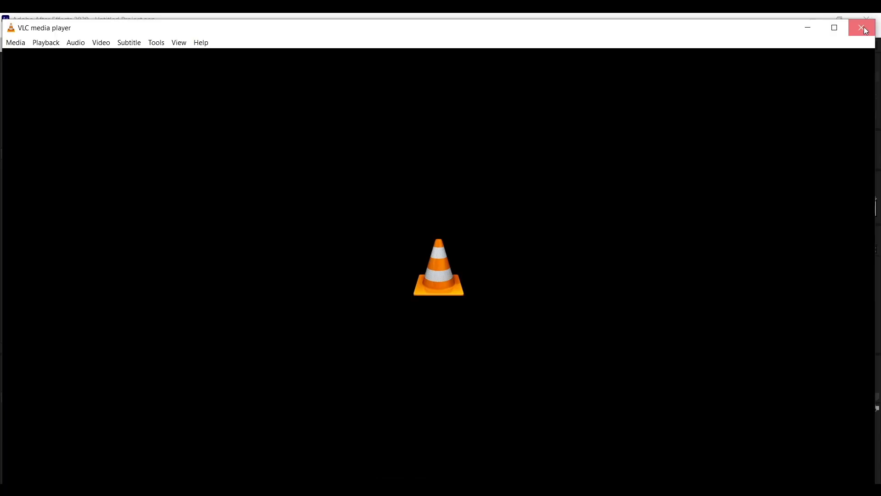
pyautogui.click(869, 30)
# - In After Effects, import the vegetable doodle sketch and DSC1059-min.jpg, and open the food photo for viewing
pyautogui.click(119, 338)
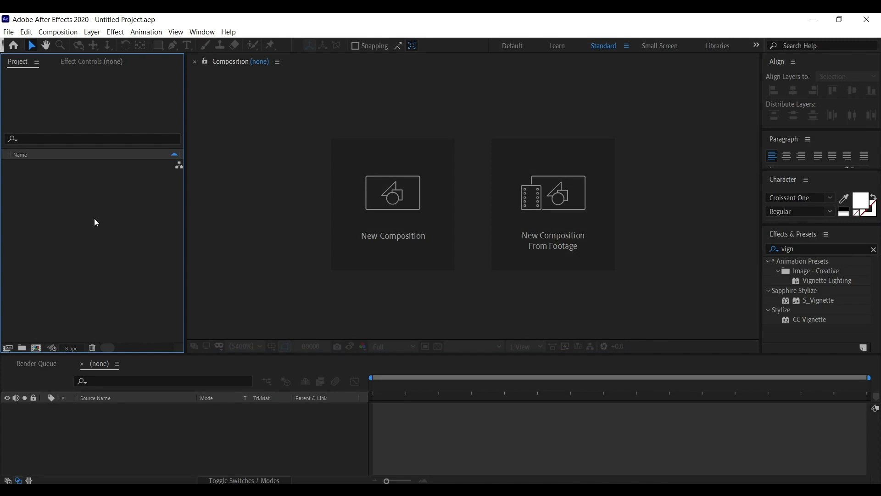
pyautogui.rightClick(74, 219)
pyautogui.press('Escape')
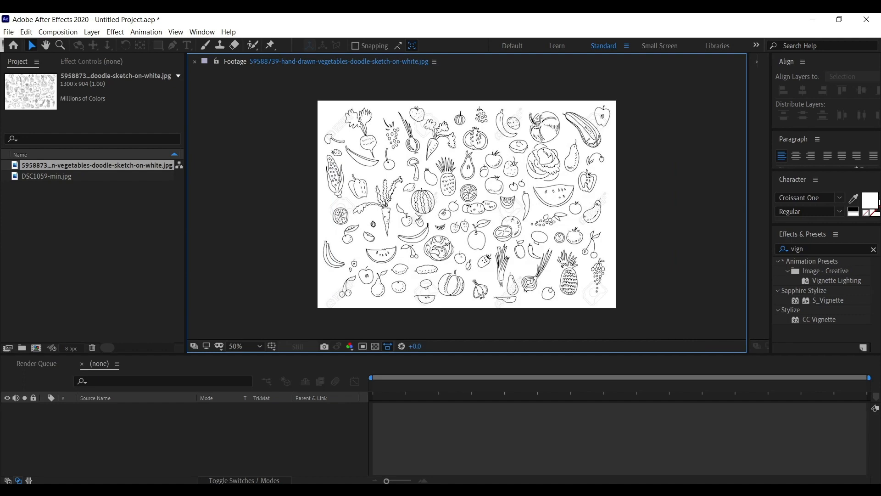
pyautogui.doubleClick(92, 178)
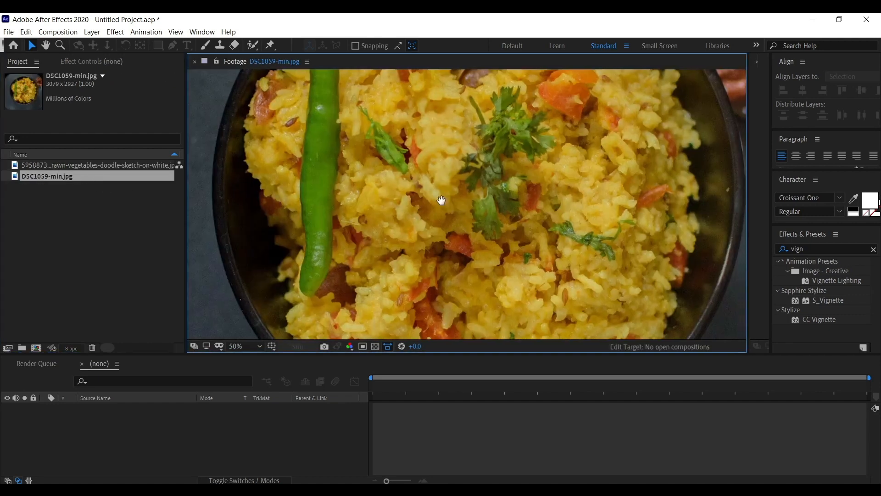
pyautogui.scroll(-2, 320, 253)
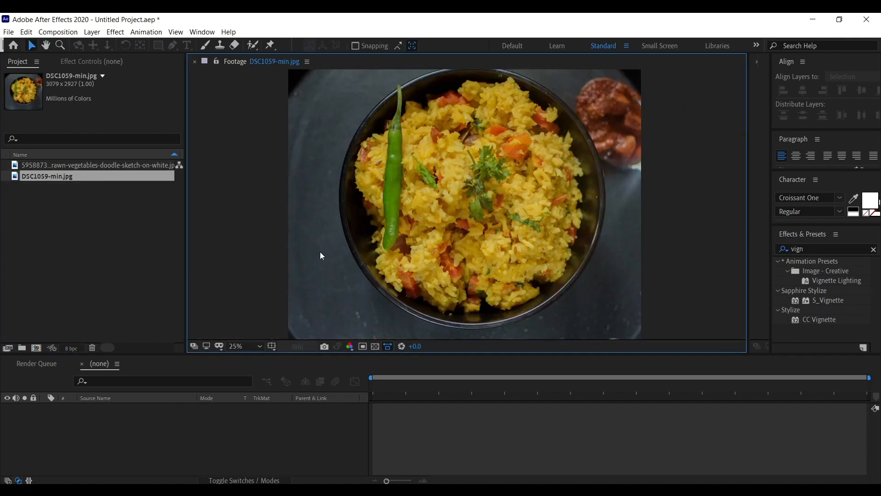
# - Start a new composition and choose the UHD 4K 25 preset
pyautogui.rightClick(70, 204)
pyautogui.click(120, 212)
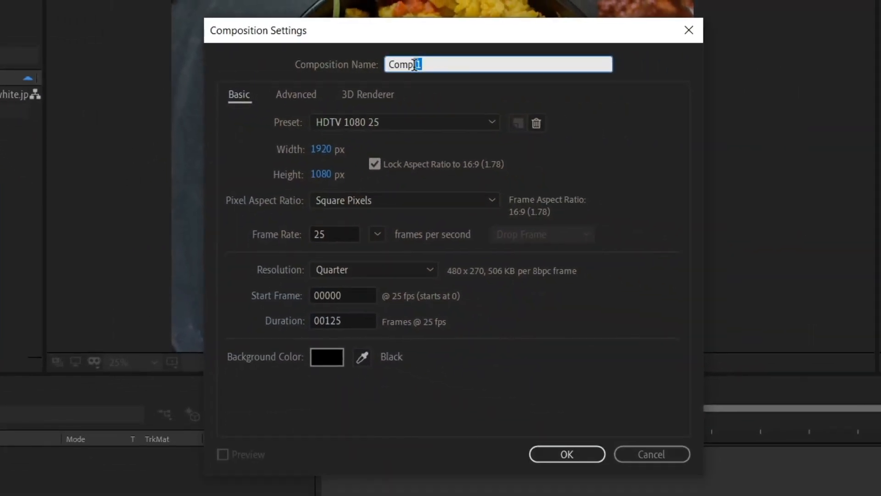
pyautogui.moveTo(415, 65); pyautogui.dragTo(274, 55)
pyautogui.click(385, 123)
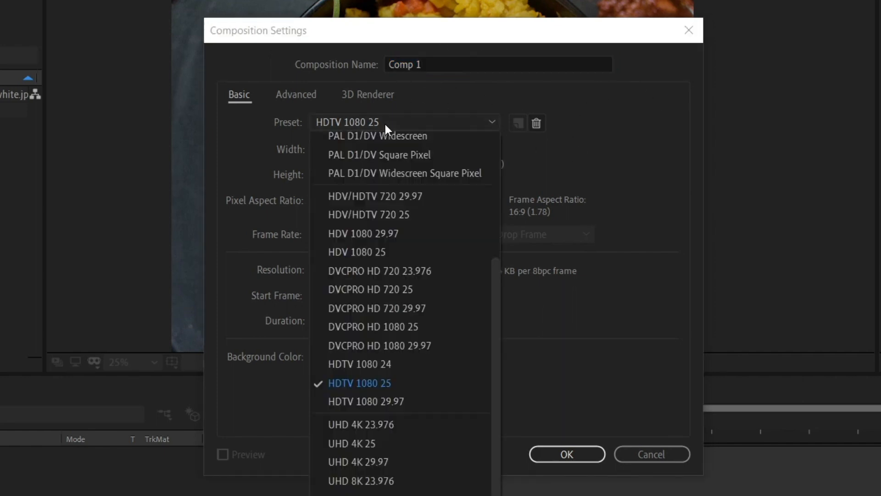
pyautogui.click(387, 443)
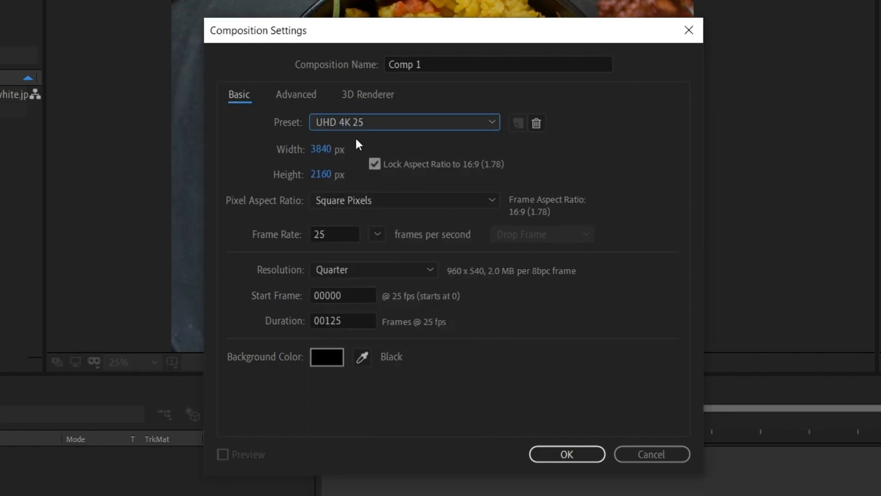
# - Name the composition BG and create it at 25 frames per second with a duration of 125 frames
pyautogui.moveTo(333, 233); pyautogui.dragTo(282, 261)
pyautogui.click(325, 235)
pyautogui.click(340, 320)
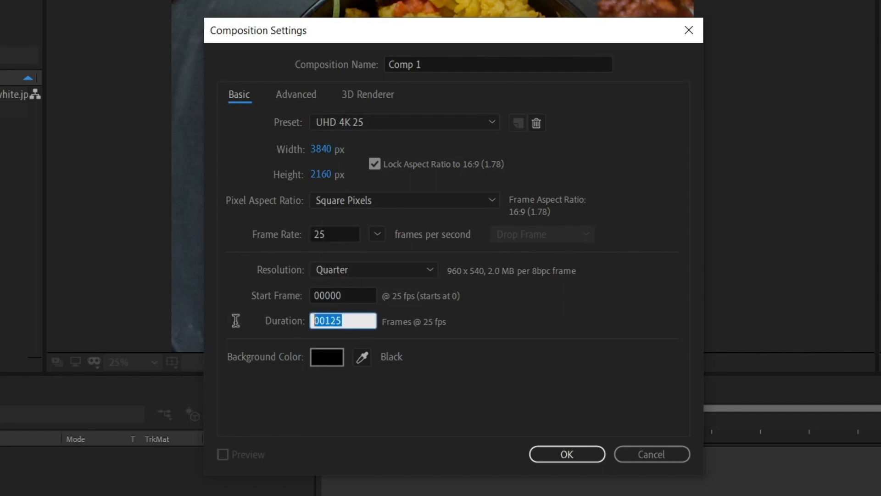
pyautogui.click(586, 455)
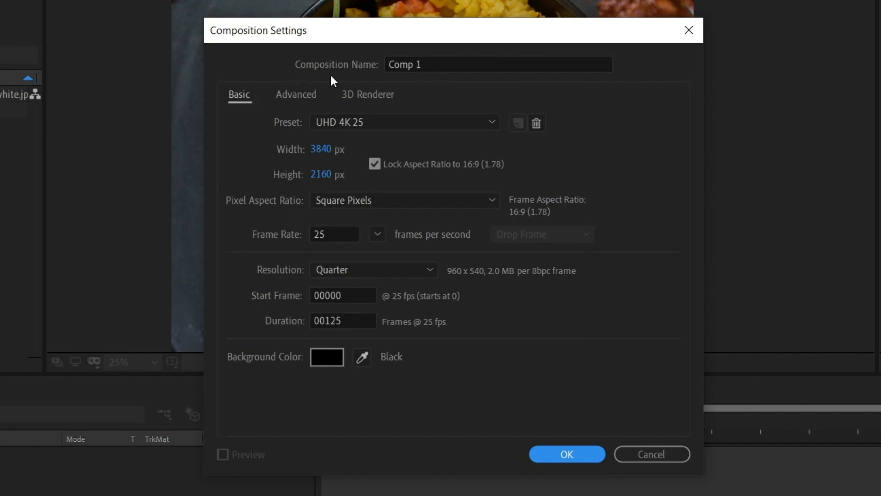
pyautogui.press('Tab')
pyautogui.write('BG')
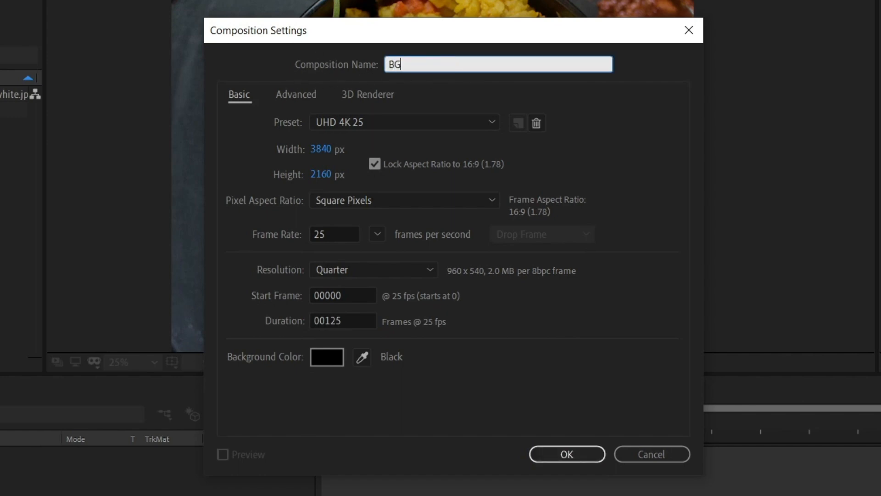
pyautogui.press('Return')
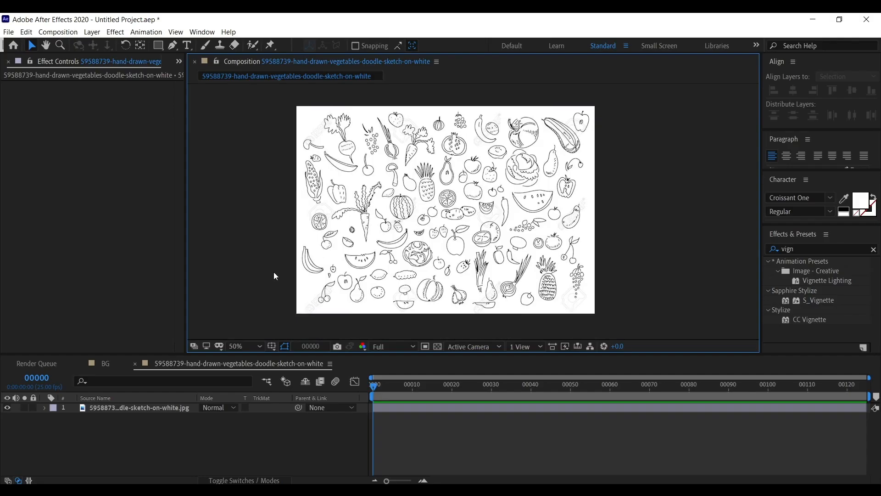
# - Apply the Invert channel effect to the vegetable doodle layer in its own composition
pyautogui.click(501, 254)
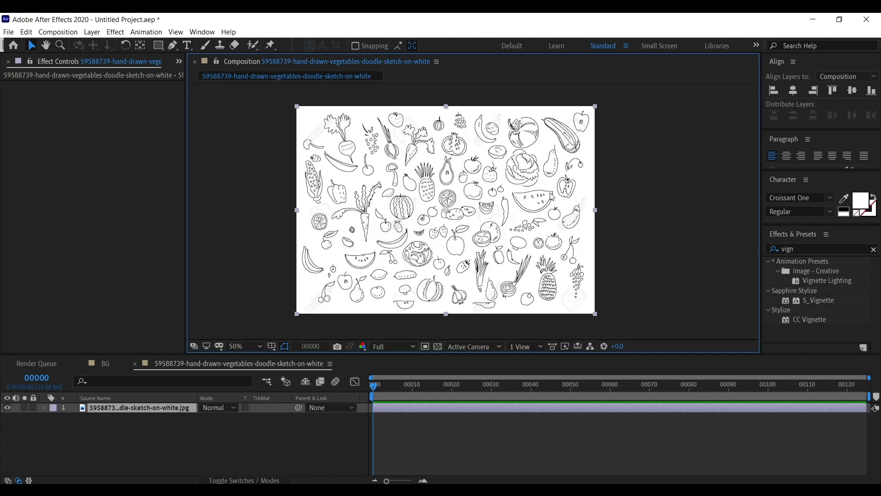
pyautogui.click(115, 419)
pyautogui.click(144, 407)
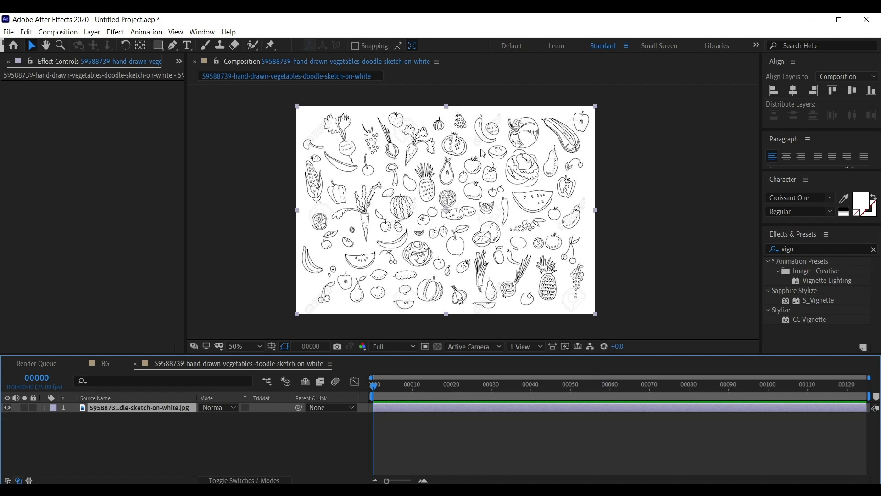
pyautogui.rightClick(107, 204)
pyautogui.moveTo(190, 160)
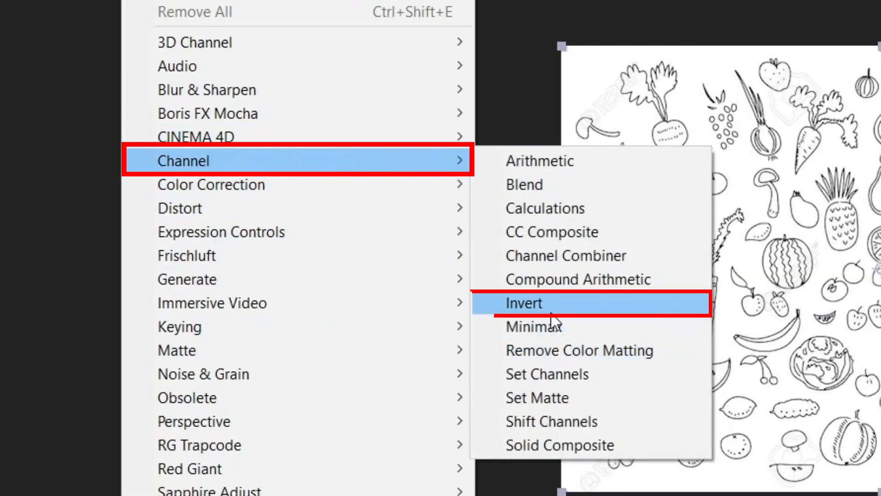
pyautogui.click(551, 312)
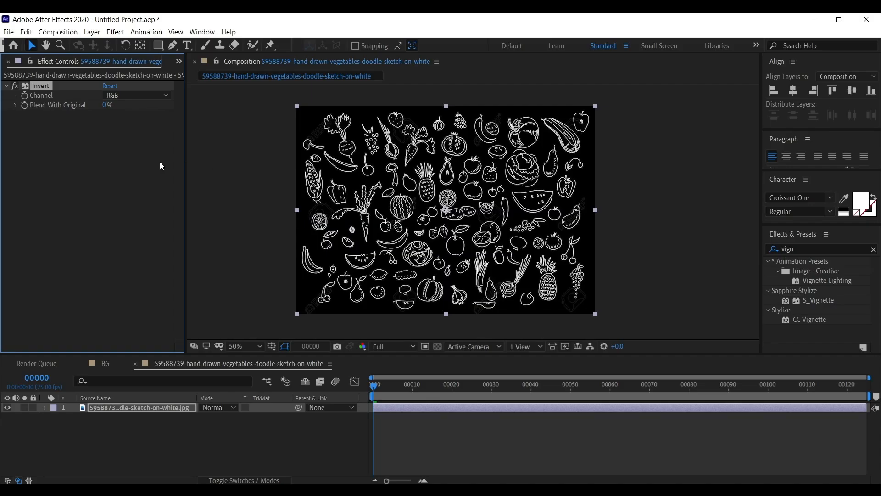
pyautogui.click(90, 156)
pyautogui.click(50, 89)
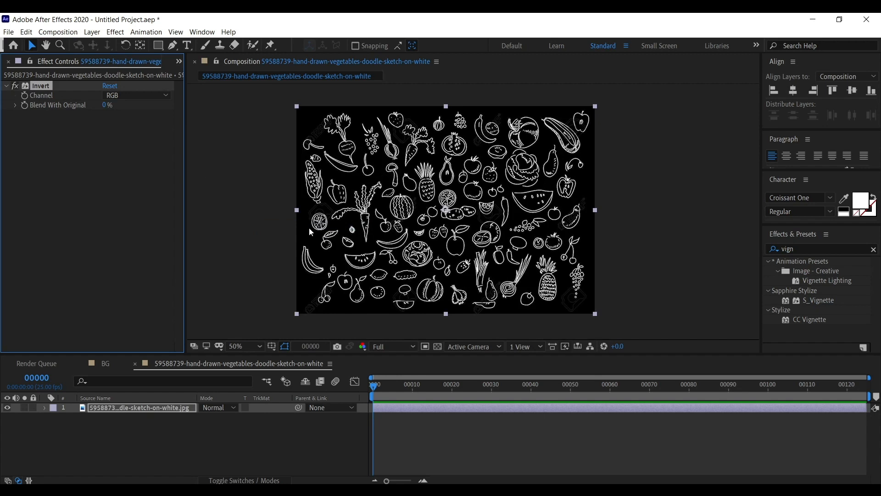
# - Toggle the alpha channel view of the inverted doodle composition to check its transparency
pyautogui.click(352, 320)
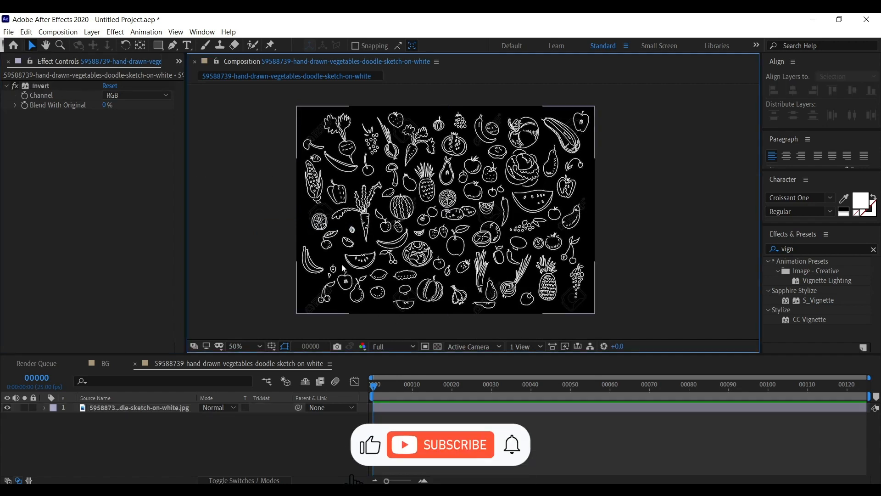
pyautogui.hotkey('alt', '4')
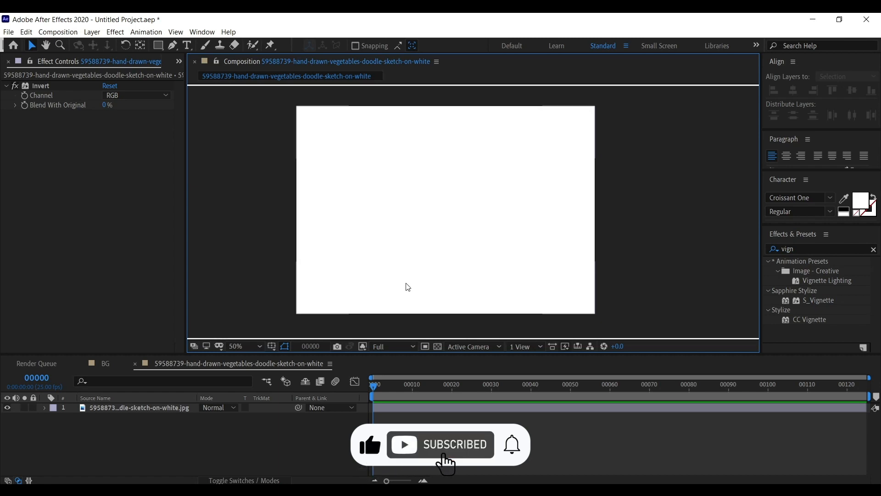
pyautogui.hotkey('alt', '4')
pyautogui.hotkey('alt', '4')
pyautogui.hotkey('alt', '4')
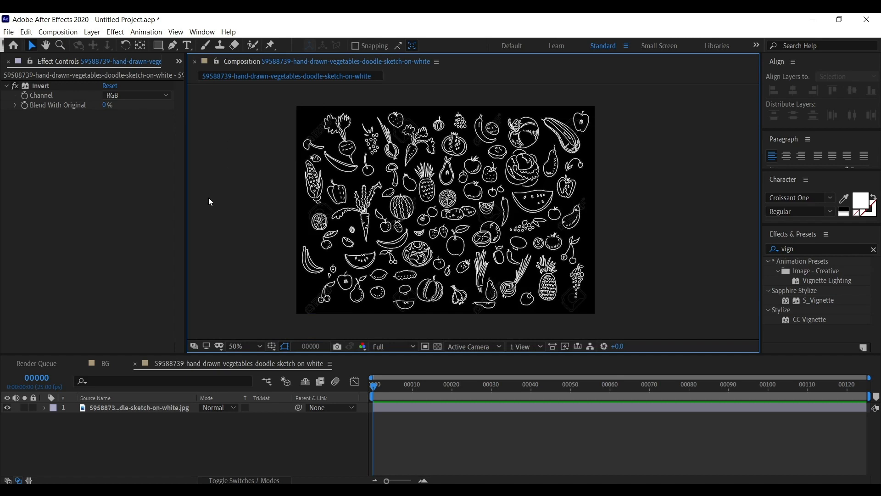
# - Apply the Color Range keying effect to the doodle layer and sample the black background as the key color
pyautogui.rightClick(75, 177)
pyautogui.rightClick(63, 197)
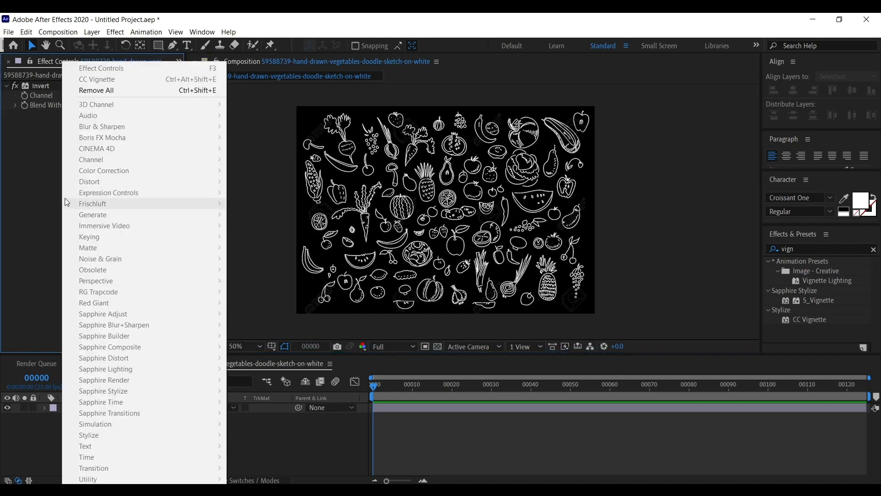
pyautogui.click(37, 273)
pyautogui.click(138, 406)
pyautogui.rightClick(78, 184)
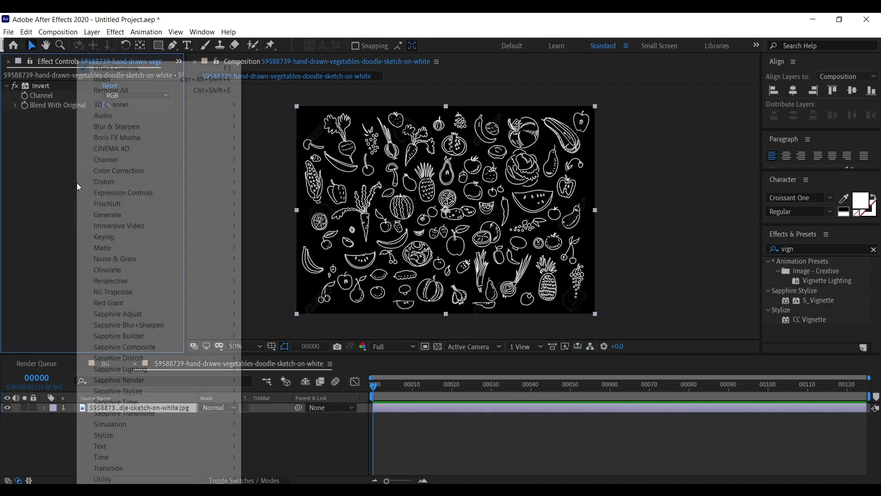
pyautogui.moveTo(138, 238)
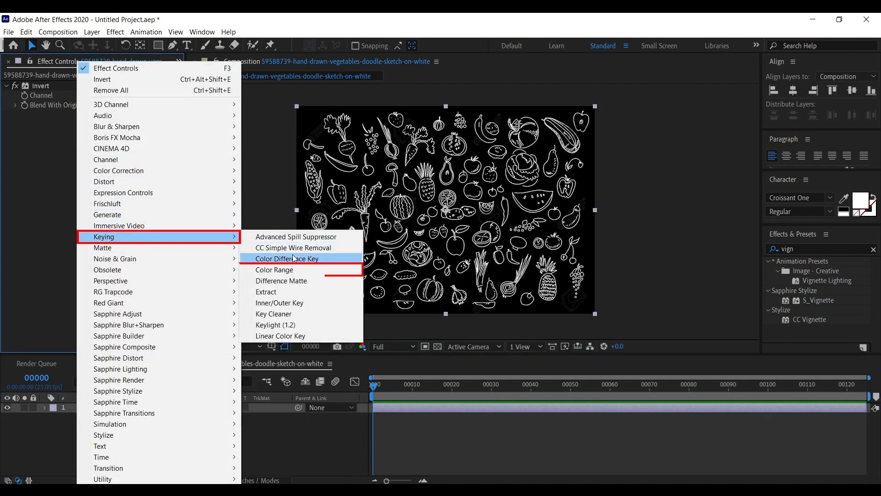
pyautogui.click(293, 272)
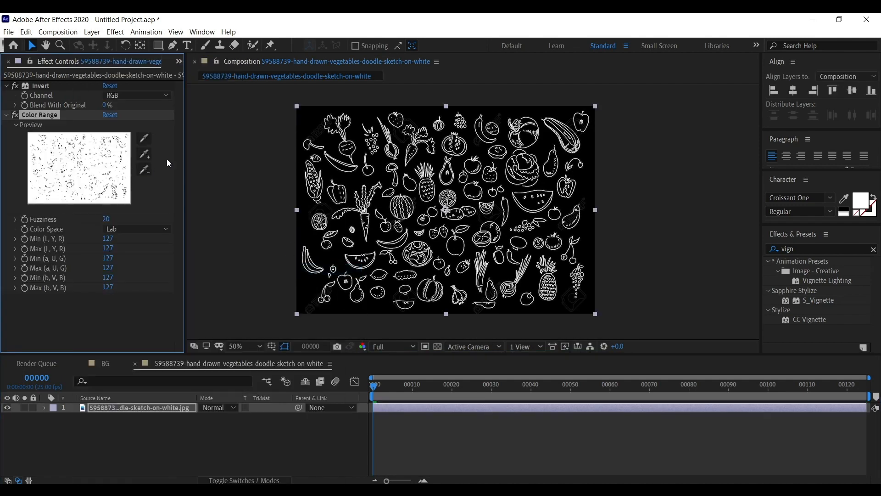
pyautogui.click(143, 138)
pyautogui.click(310, 130)
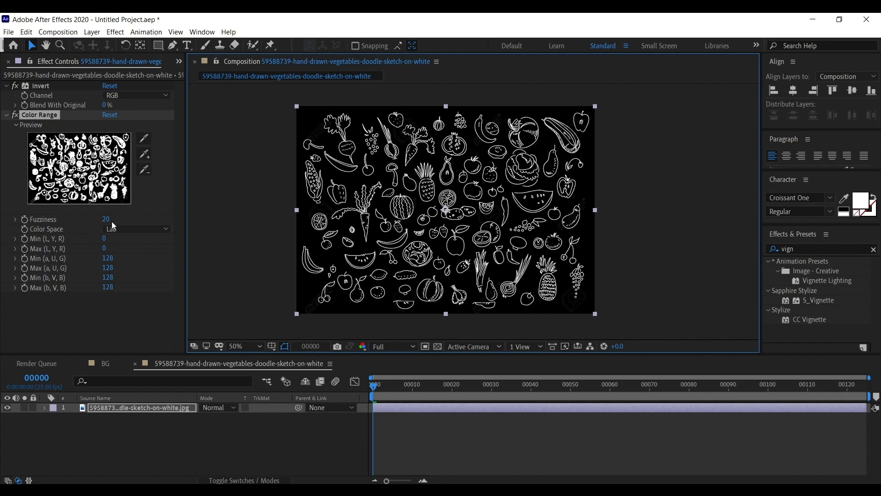
# - Raise the Color Range fuzziness to 180 and check the doodle lines up close in the alpha channel view
pyautogui.moveTo(104, 220); pyautogui.dragTo(132, 219)
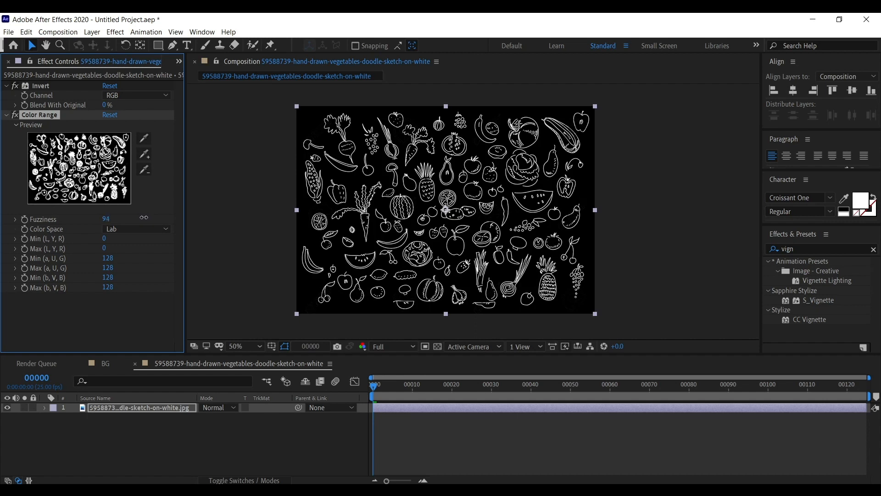
pyautogui.moveTo(111, 219); pyautogui.dragTo(121, 218)
pyautogui.click(137, 219)
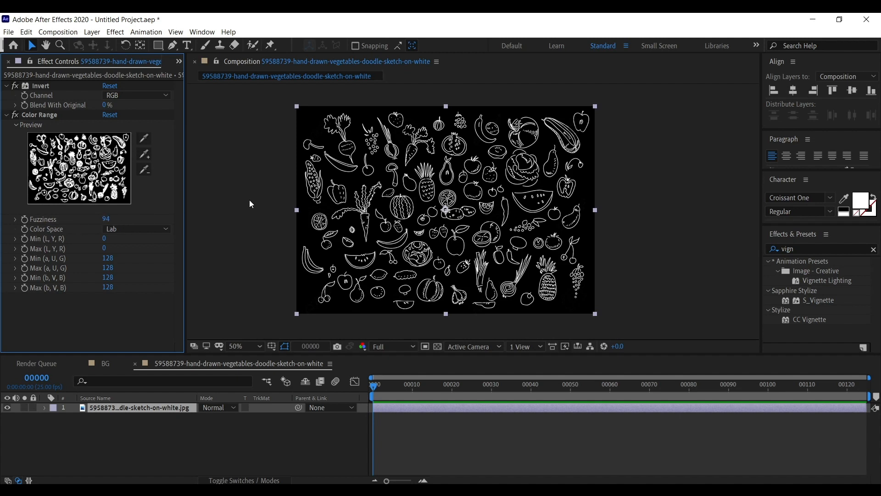
pyautogui.click(268, 224)
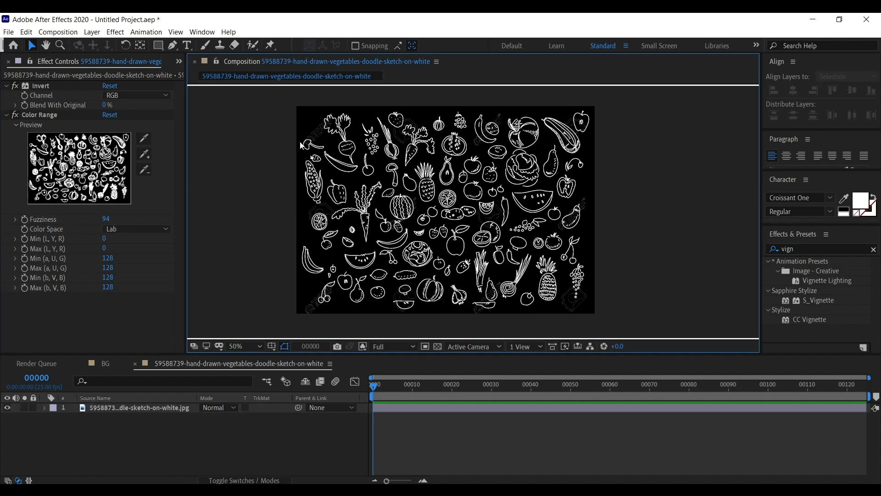
pyautogui.moveTo(103, 216); pyautogui.dragTo(153, 214)
pyautogui.click(251, 209)
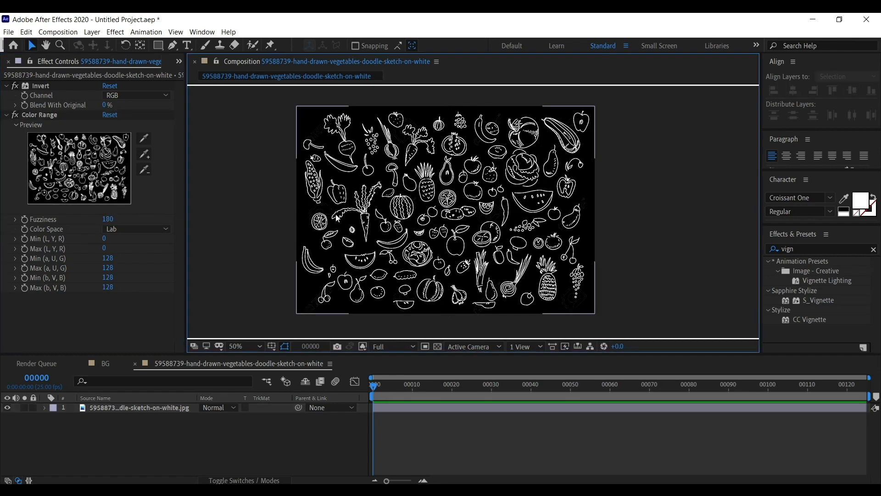
pyautogui.scroll(2, 422, 210)
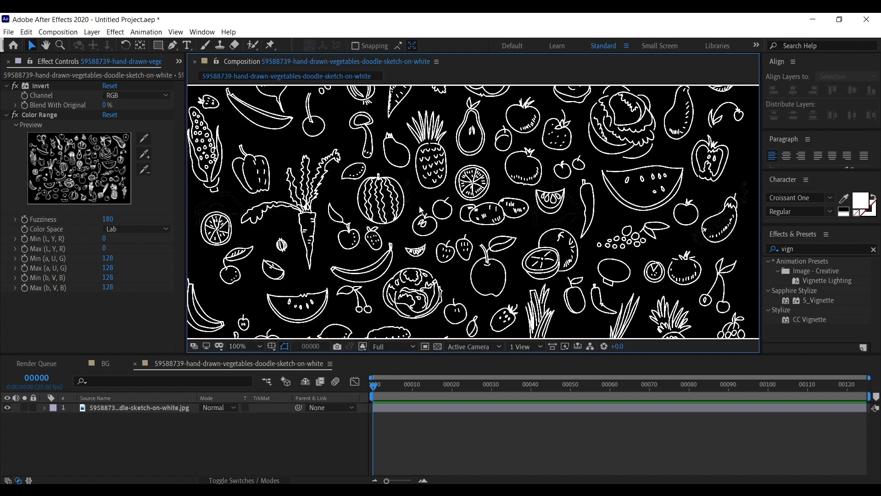
# - Collapse the doodle layer's Invert and Color Range settings and return the composition view to normal RGB display
pyautogui.scroll(-2, 420, 210)
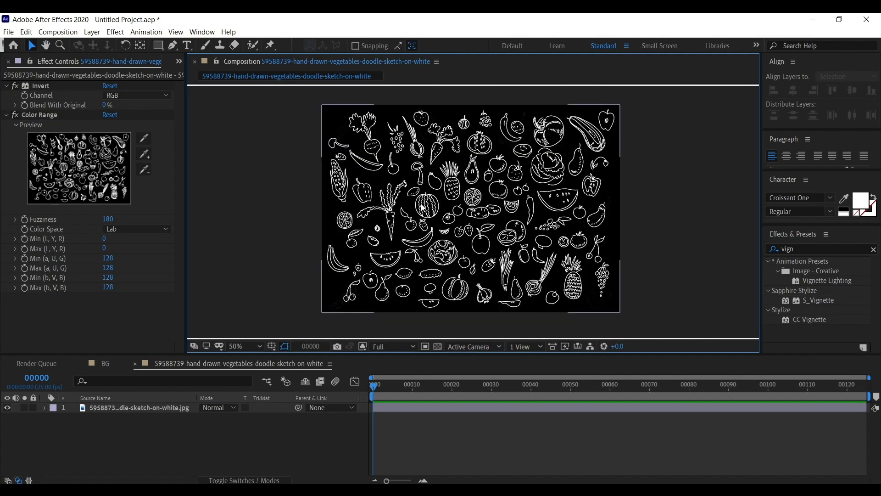
pyautogui.click(39, 118)
pyautogui.click(7, 115)
pyautogui.click(6, 86)
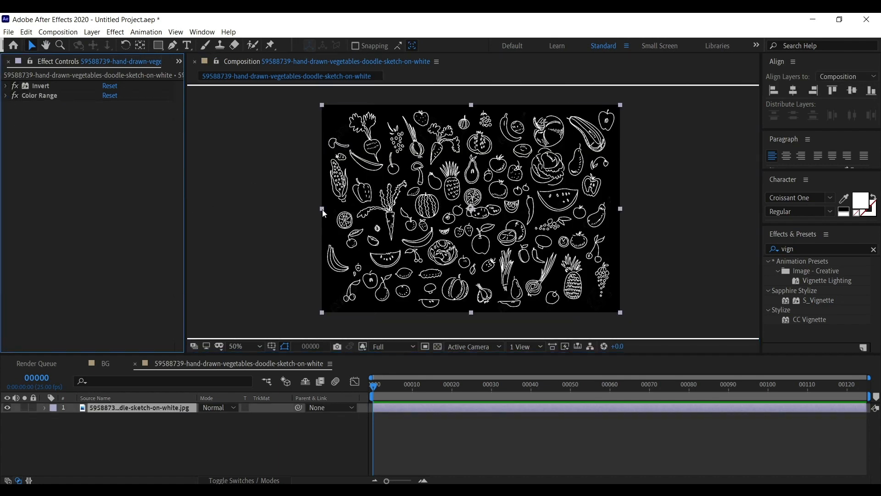
pyautogui.click(333, 323)
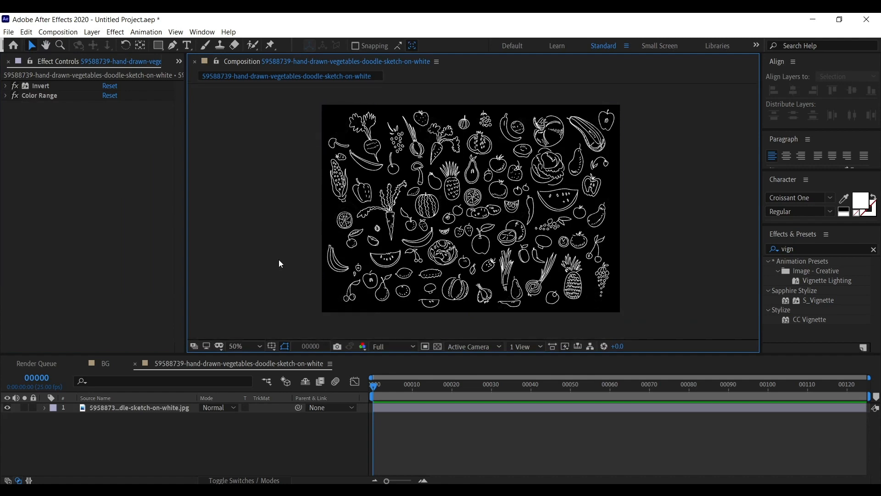
# - Rename the doodle image's composition to vegetables-doodle-sketch
pyautogui.click(172, 439)
pyautogui.hotkey('ctrl', 'k')
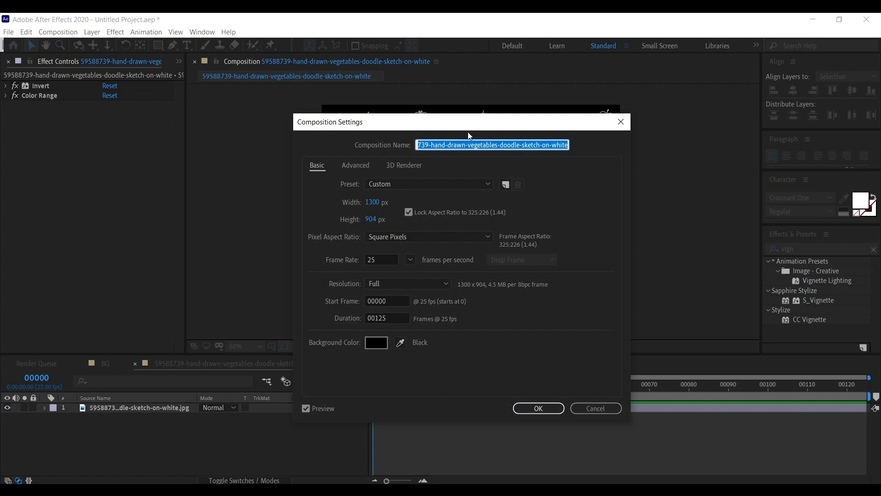
pyautogui.moveTo(567, 145); pyautogui.dragTo(494, 153)
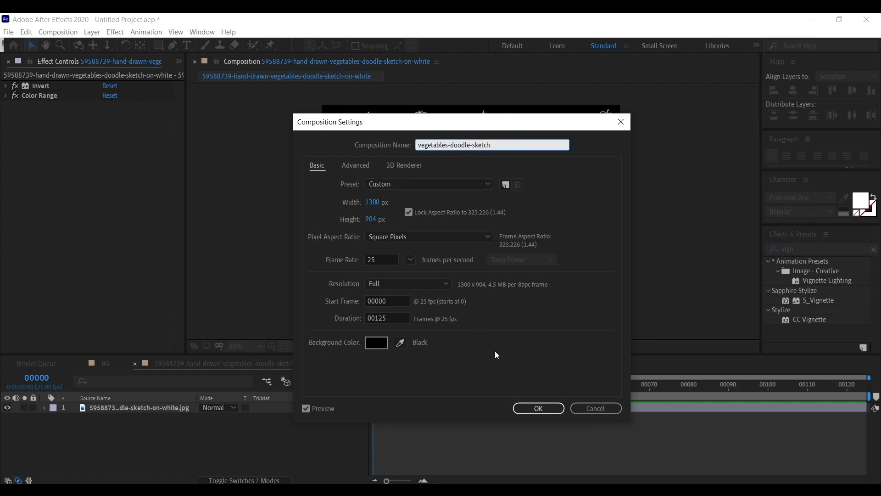
pyautogui.press('Return')
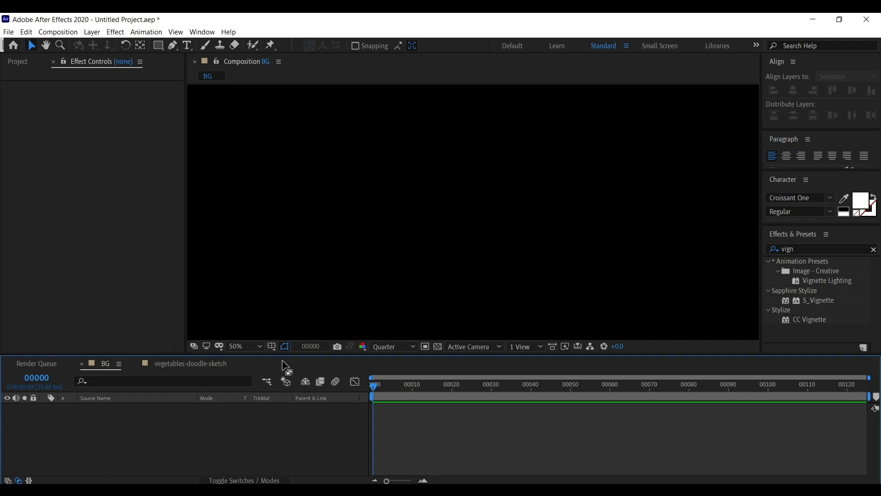
# - Place the vegetables-doodle-sketch composition into the BG composition as a layer and set the preview resolution to Full
pyautogui.click(220, 346)
pyautogui.click(257, 346)
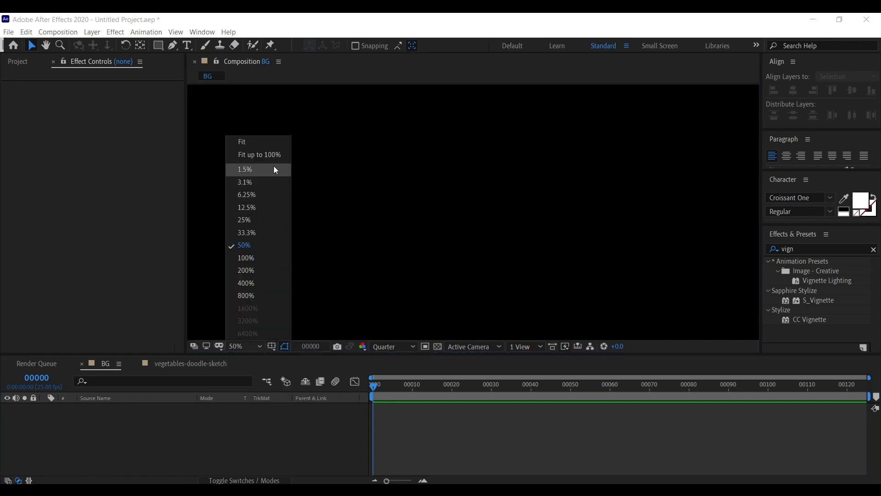
pyautogui.click(275, 142)
pyautogui.click(183, 365)
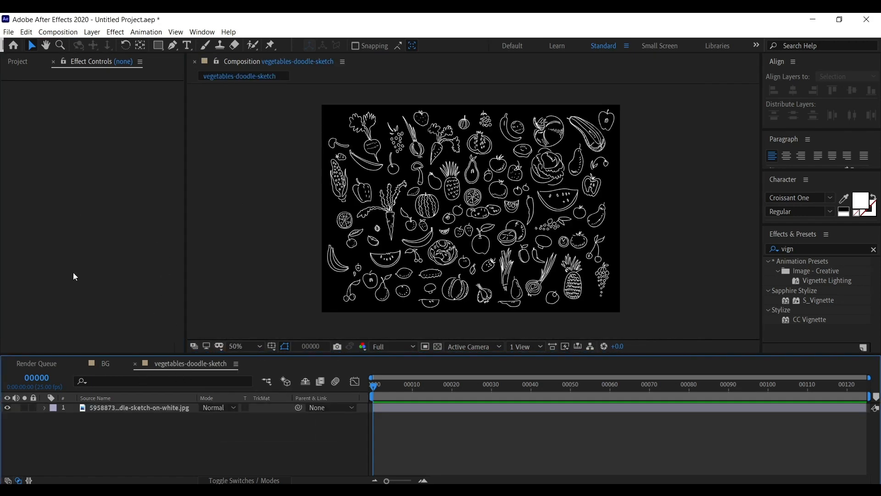
pyautogui.click(108, 364)
pyautogui.click(19, 63)
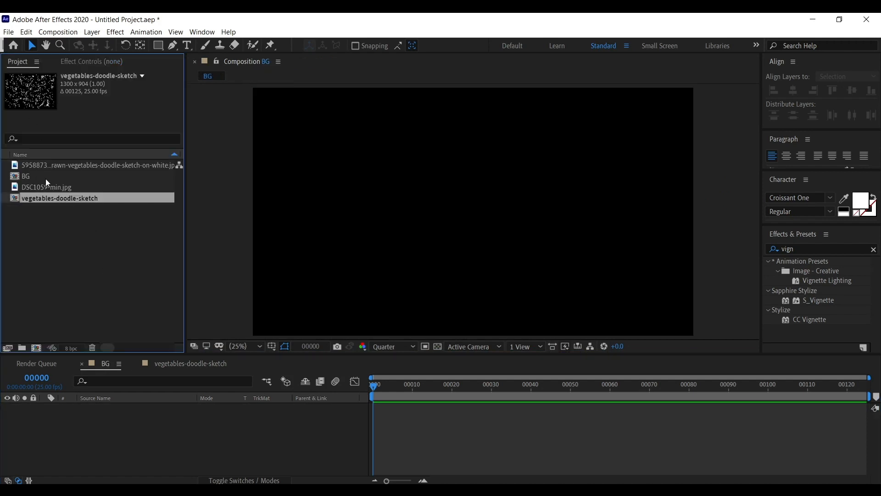
pyautogui.click(51, 176)
pyautogui.click(65, 167)
pyautogui.moveTo(46, 199)
pyautogui.mouseDown()
pyautogui.moveTo(91, 260)
pyautogui.moveTo(111, 427)
pyautogui.mouseUp()
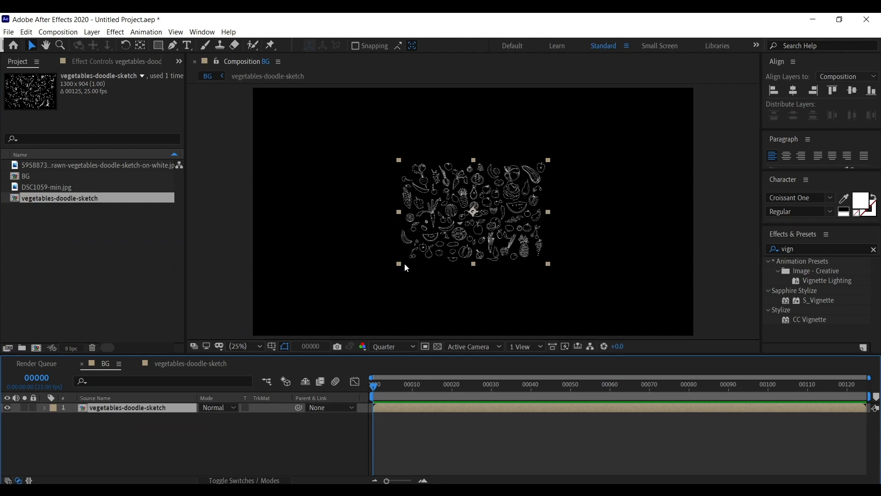
pyautogui.click(392, 346)
pyautogui.click(396, 363)
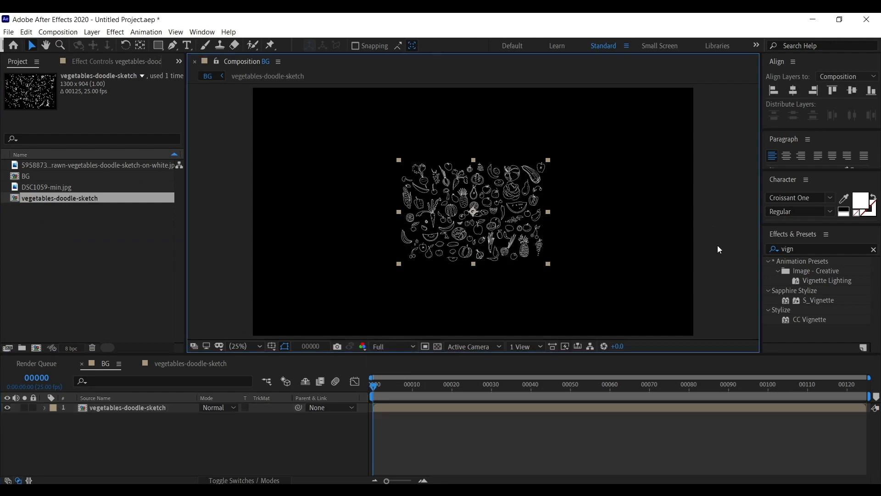
# - Scale the doodle layer to 69% and move it to the upper-left corner of the BG frame
pyautogui.click(367, 258)
pyautogui.moveTo(320, 355); pyautogui.dragTo(320, 395)
pyautogui.click(440, 258)
pyautogui.press(',')
pyautogui.press(',')
pyautogui.moveTo(488, 255); pyautogui.dragTo(406, 194)
pyautogui.press('s')
pyautogui.moveTo(215, 456); pyautogui.dragTo(201, 455)
pyautogui.moveTo(391, 211); pyautogui.dragTo(374, 188)
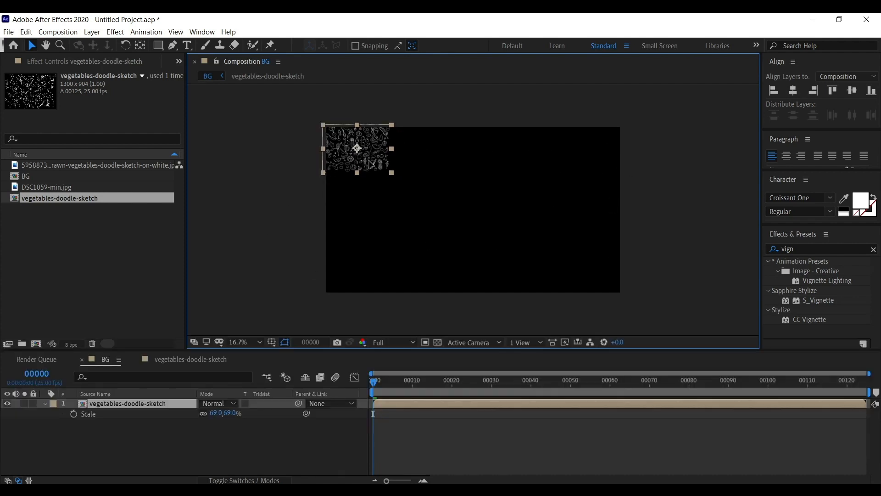
# - Reduce the doodle layer's scale to 63.6% and keep it aligned with the frame's upper-left corner
pyautogui.click(171, 403)
pyautogui.moveTo(228, 413); pyautogui.dragTo(204, 414)
pyautogui.moveTo(301, 196); pyautogui.dragTo(377, 212)
pyautogui.scroll(4, 386, 191)
pyautogui.scroll(-1, 386, 192)
pyautogui.moveTo(387, 171); pyautogui.dragTo(379, 243)
# - Draw a closed Pen tool mask around the pineapple, grapes and neighbouring doodles in the layer's lower-right corner
pyautogui.click(173, 45)
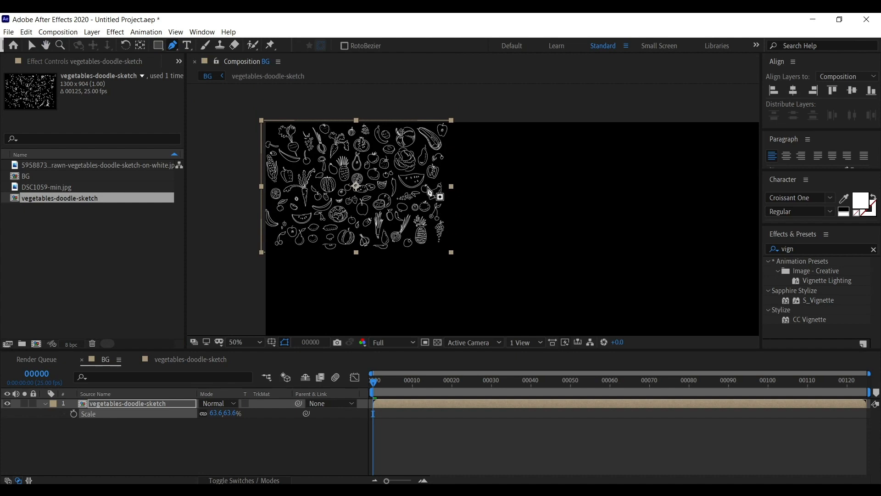
pyautogui.click(458, 201)
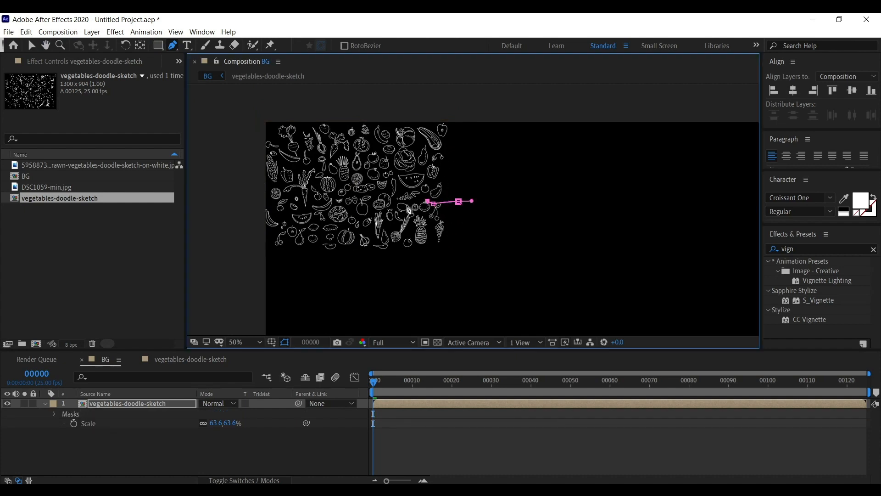
pyautogui.click(444, 257)
pyautogui.click(472, 236)
pyautogui.click(458, 201)
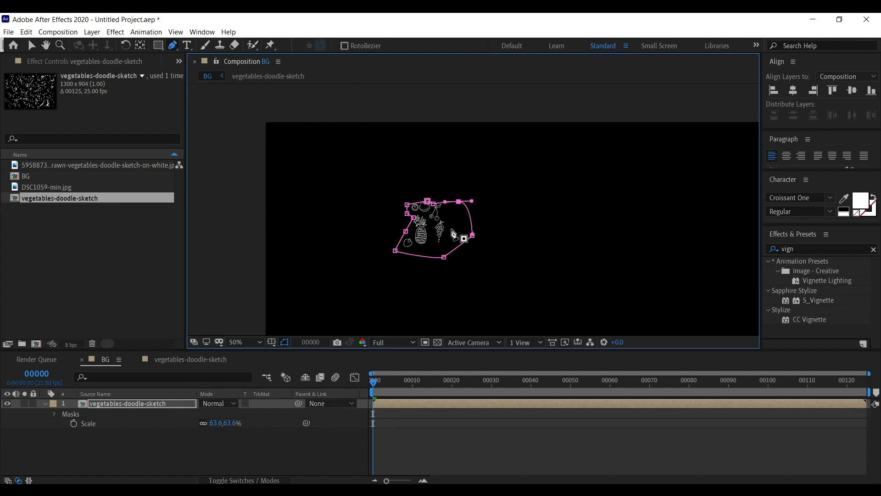
# - Show the doodle layer's mask properties and invert Mask 1 to cut out the enclosed doodles
pyautogui.click(118, 406)
pyautogui.press('m')
pyautogui.click(225, 414)
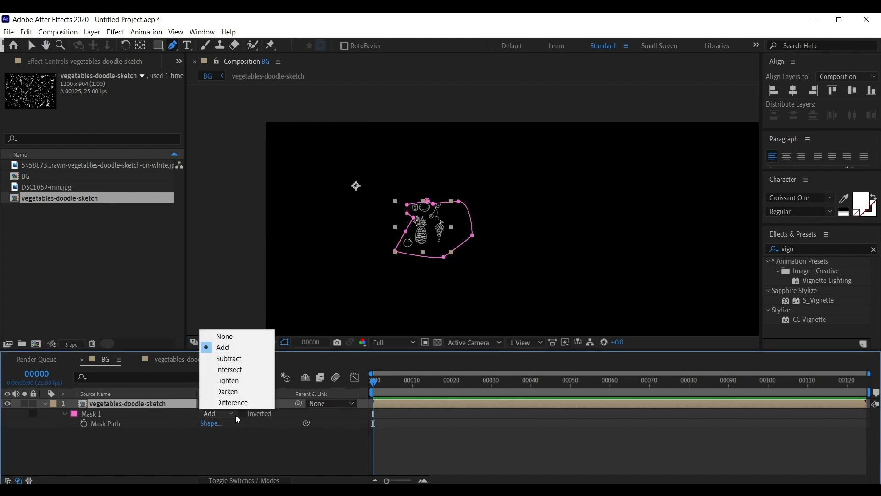
pyautogui.click(250, 415)
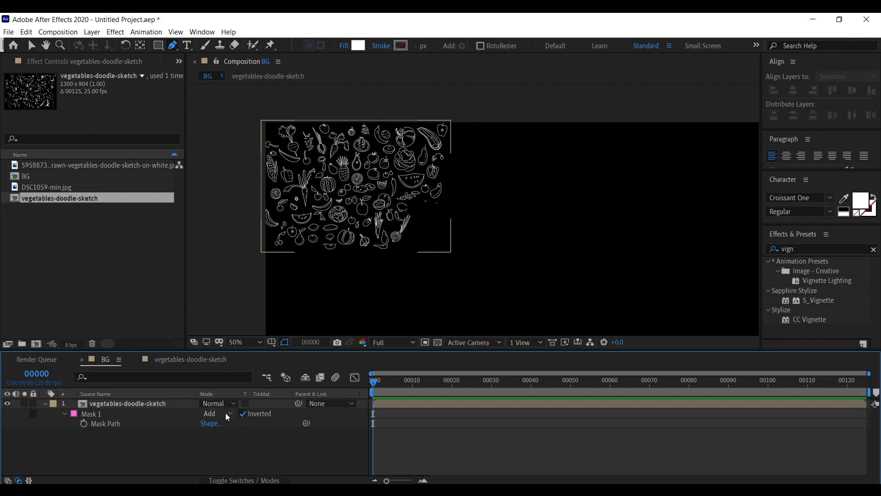
# - Duplicate the masked doodle layer and position the copy directly below the original, offset slightly to the left
pyautogui.click(147, 404)
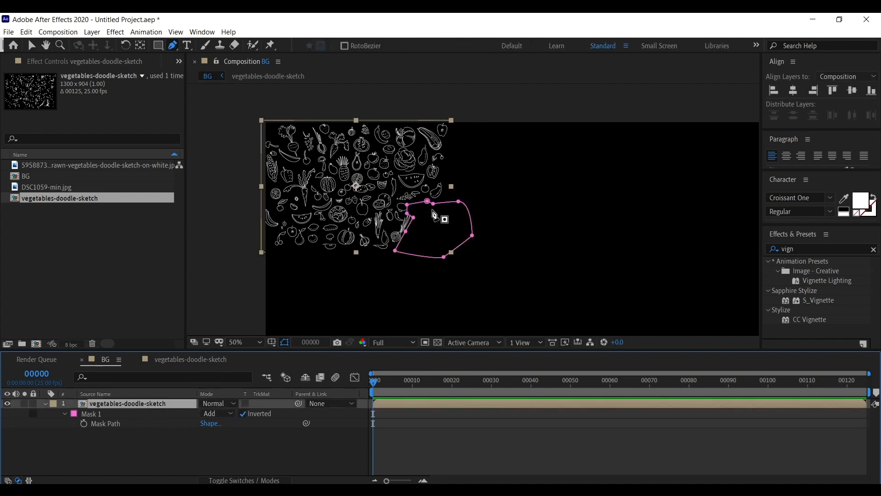
pyautogui.hotkey('ctrl', 'd')
pyautogui.press('v')
pyautogui.moveTo(351, 190)
pyautogui.mouseDown()
pyautogui.moveTo(620, 192)
pyautogui.moveTo(473, 266)
pyautogui.moveTo(319, 326)
pyautogui.moveTo(321, 310)
pyautogui.mouseUp()
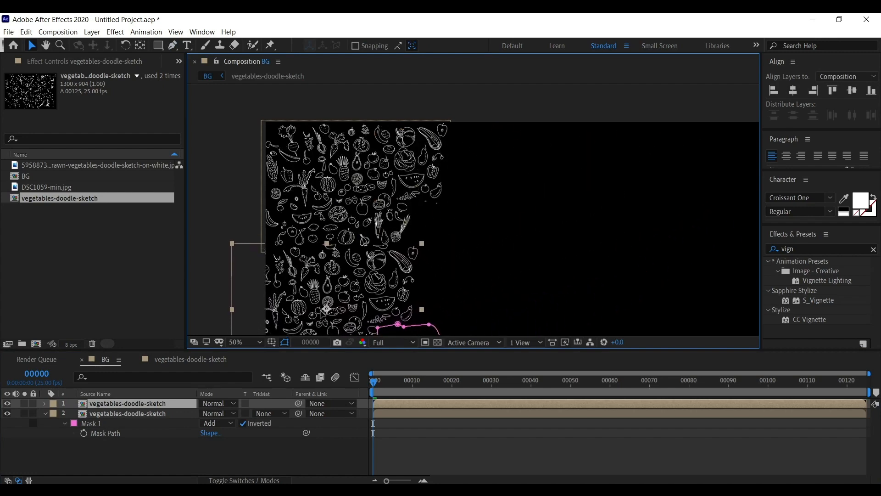
pyautogui.click(227, 243)
pyautogui.press('space')
pyautogui.moveTo(404, 253)
pyautogui.mouseDown()
pyautogui.moveTo(383, 180)
pyautogui.moveTo(442, 195)
pyautogui.mouseUp()
pyautogui.moveTo(365, 234); pyautogui.dragTo(369, 234)
pyautogui.click(192, 284)
pyautogui.click(161, 404)
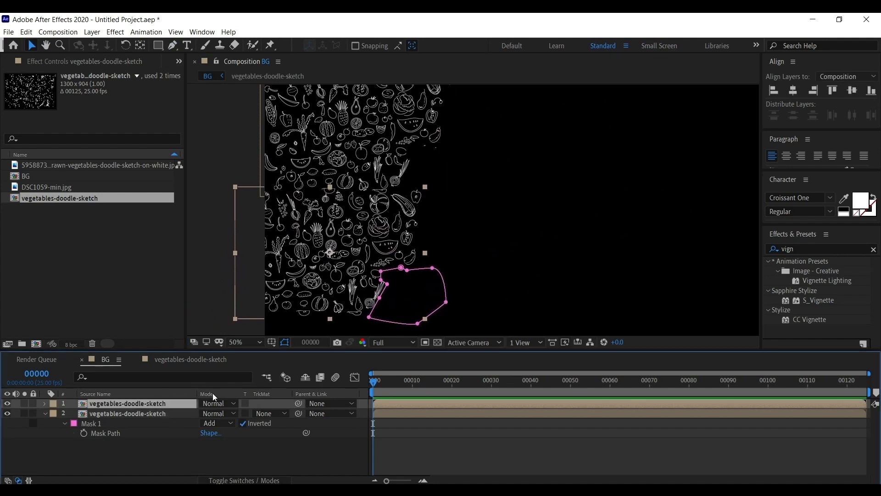
# - Select both doodle layers and shift them together slightly to the left against the frame's left edge
pyautogui.press(',')
pyautogui.click(261, 233)
pyautogui.moveTo(415, 224); pyautogui.dragTo(316, 192)
pyautogui.moveTo(228, 243); pyautogui.dragTo(252, 238)
pyautogui.click(363, 206)
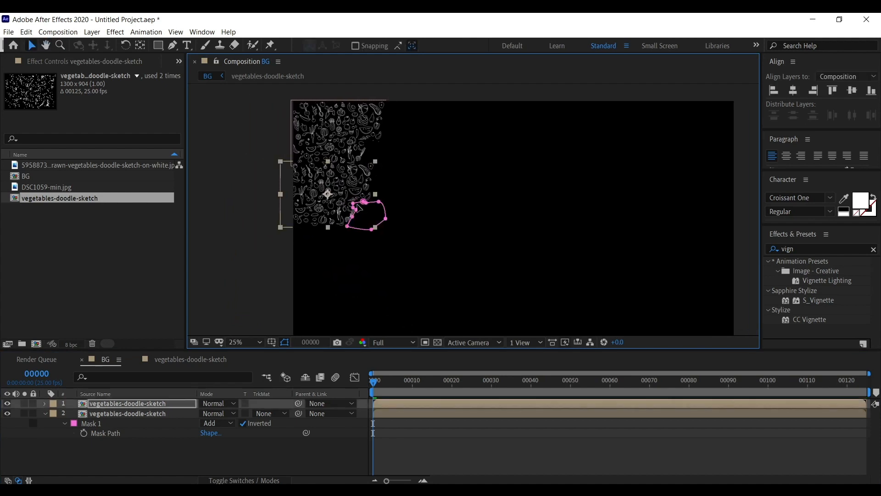
pyautogui.moveTo(345, 201); pyautogui.dragTo(338, 201)
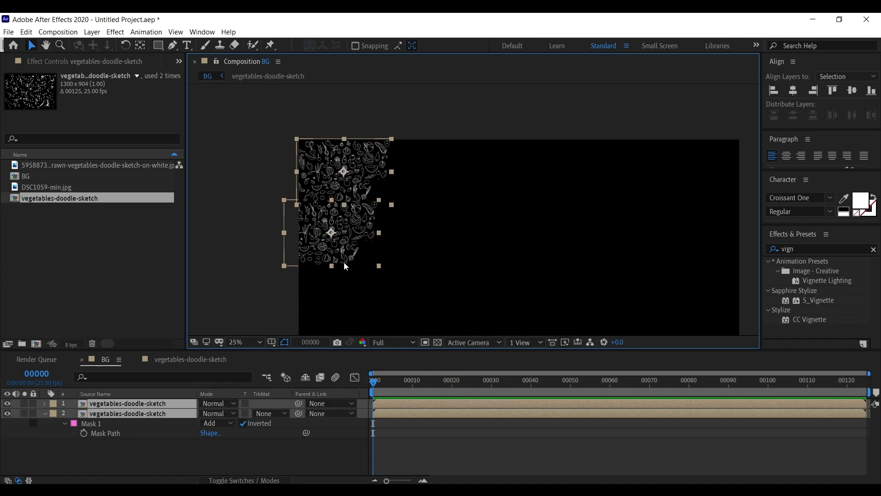
pyautogui.click(352, 180)
pyautogui.click(350, 226)
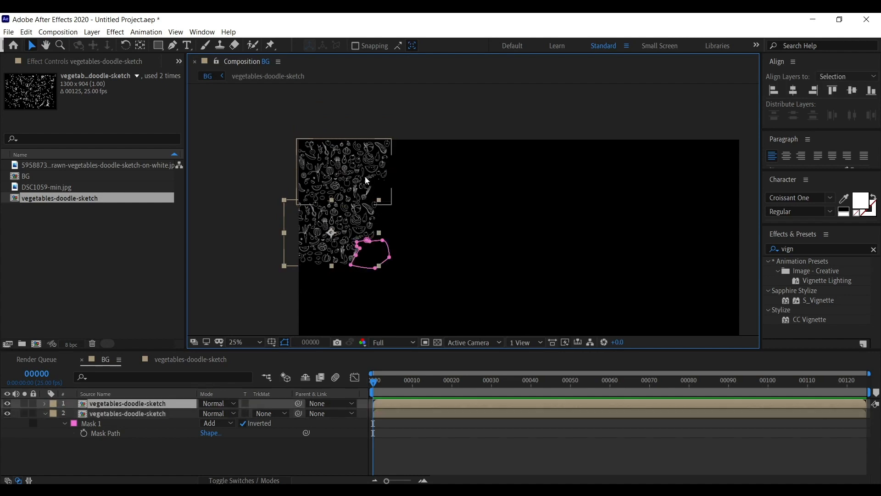
pyautogui.hotkey('ctrl', 'a')
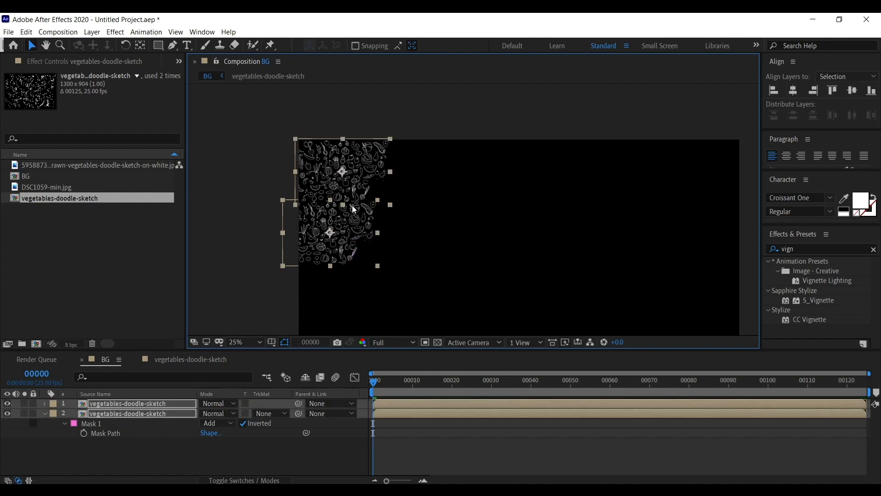
pyautogui.click(291, 263)
pyautogui.click(333, 243)
pyautogui.moveTo(332, 221); pyautogui.dragTo(380, 220)
pyautogui.click(184, 360)
pyautogui.click(123, 357)
pyautogui.click(264, 237)
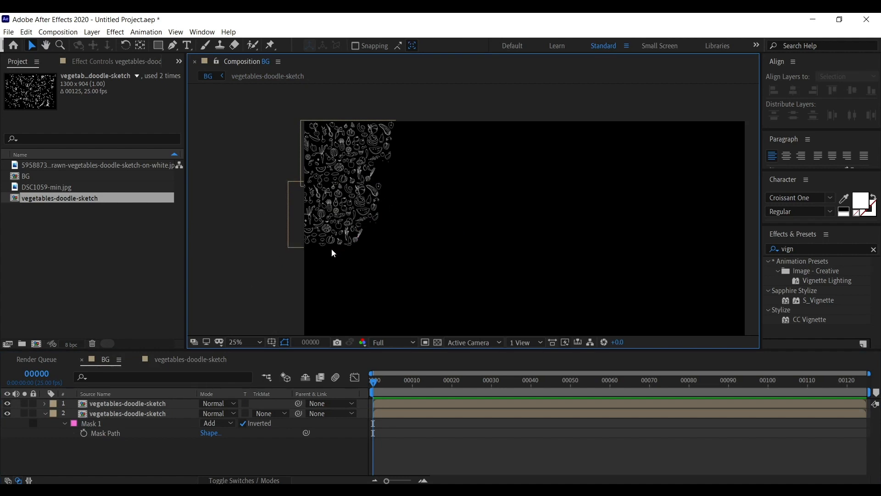
pyautogui.click(320, 242)
pyautogui.moveTo(294, 270); pyautogui.dragTo(300, 246)
pyautogui.moveTo(366, 351)
pyautogui.mouseDown()
pyautogui.moveTo(367, 376)
pyautogui.moveTo(367, 345)
pyautogui.mouseUp()
pyautogui.moveTo(396, 250); pyautogui.dragTo(368, 249)
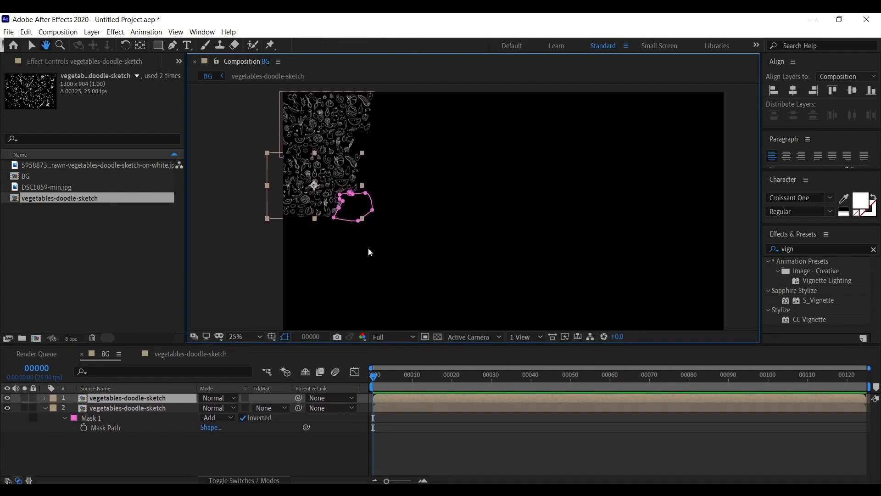
# - Duplicate the lower doodle layer and place the copy to the right of the upper one along the frame's top edge
pyautogui.click(163, 409)
pyautogui.click(167, 399)
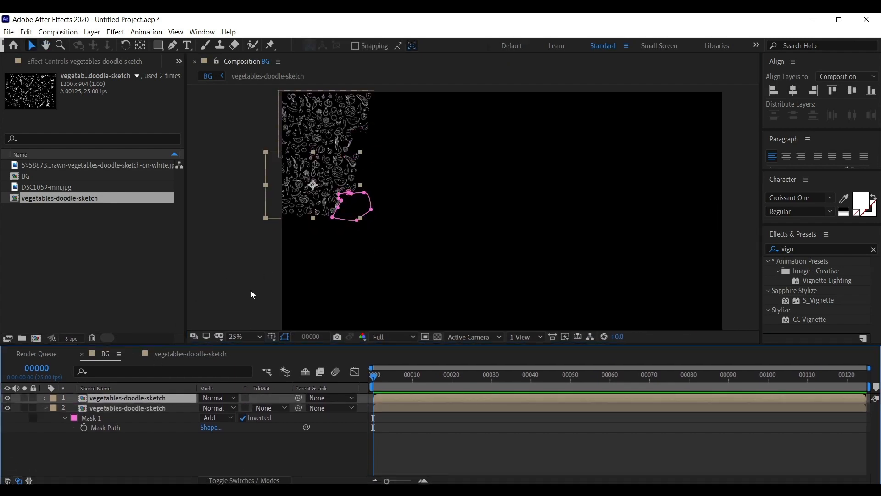
pyautogui.hotkey('ctrl', 'd')
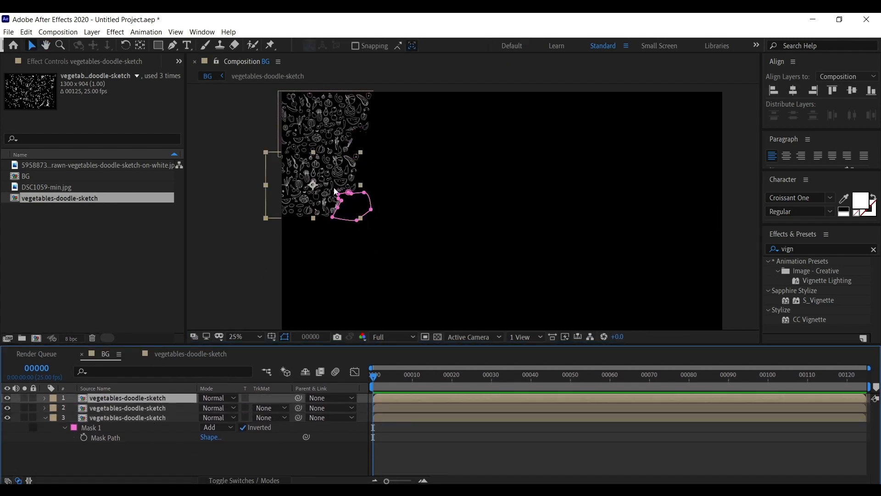
pyautogui.moveTo(310, 189)
pyautogui.mouseDown()
pyautogui.moveTo(434, 178)
pyautogui.moveTo(416, 167)
pyautogui.moveTo(408, 172)
pyautogui.moveTo(442, 175)
pyautogui.moveTo(387, 121)
pyautogui.moveTo(462, 119)
pyautogui.moveTo(464, 101)
pyautogui.mouseUp()
# - Duplicate the new doodle copy, place it below beside the lower-left one, and open its Scale value for editing
pyautogui.hotkey('ctrl', 'd')
pyautogui.moveTo(423, 135); pyautogui.dragTo(406, 205)
pyautogui.rightClick(409, 184)
pyautogui.click(565, 296)
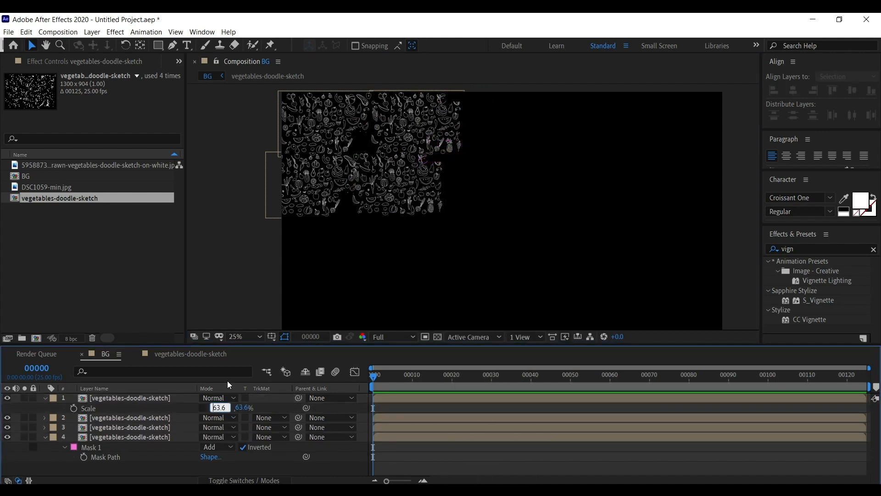
# - Fill the rest of the BG frame with repositioned and rotated doodle copies, and collapse all layer properties
pyautogui.moveTo(406, 183)
pyautogui.mouseDown()
pyautogui.moveTo(455, 214)
pyautogui.moveTo(406, 202)
pyautogui.moveTo(434, 204)
pyautogui.moveTo(392, 205)
pyautogui.moveTo(389, 222)
pyautogui.moveTo(299, 226)
pyautogui.moveTo(320, 243)
pyautogui.mouseUp()
pyautogui.press('h')
pyautogui.click(116, 396)
pyautogui.hotkey('ctrl', 'a')
pyautogui.press('u')
pyautogui.press('F2')
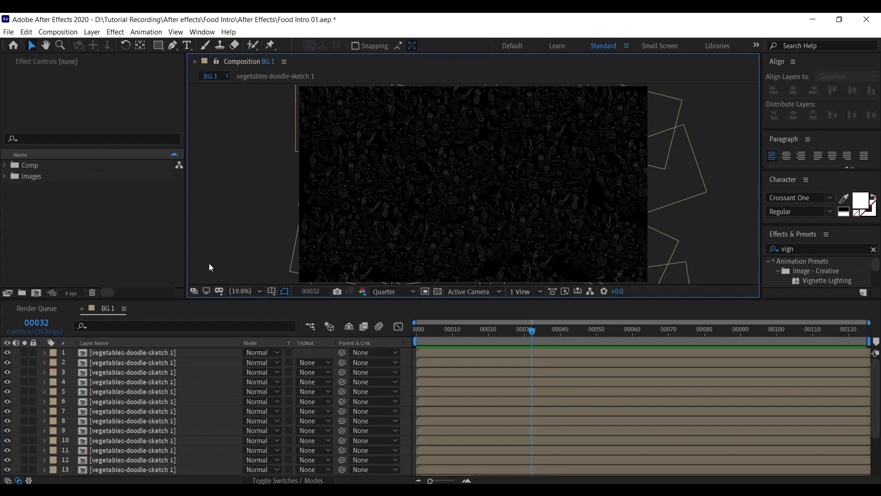
# - Enlarge the timeline and review the full stack of doodle layers in the BG 1 composition
pyautogui.moveTo(137, 352); pyautogui.dragTo(217, 257)
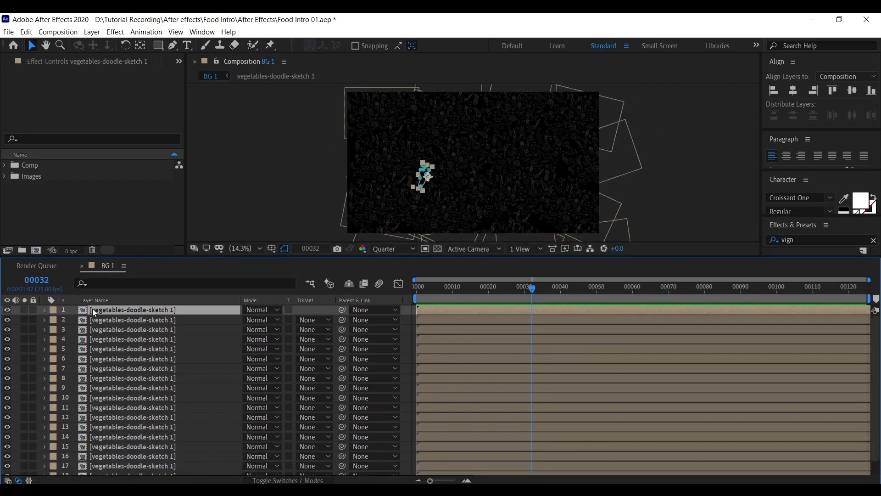
pyautogui.keyDown('shift'); pyautogui.click(161, 321); pyautogui.keyUp('shift')
pyautogui.scroll(-2, 169, 387)
pyautogui.press('h')
pyautogui.press('v')
pyautogui.scroll(2, 214, 464)
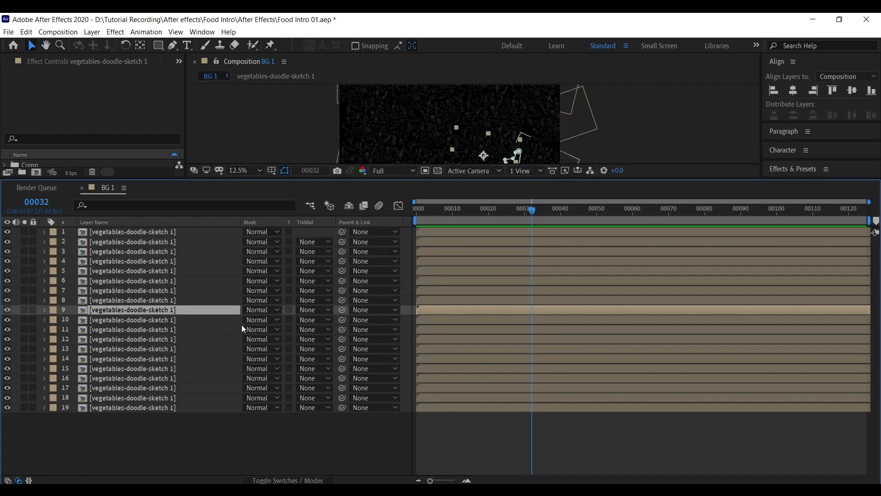
# - Create a 3840 x 2160 px solid in dark gray 262626 and place it beneath all the doodle layers
pyautogui.rightClick(193, 434)
pyautogui.moveTo(257, 327)
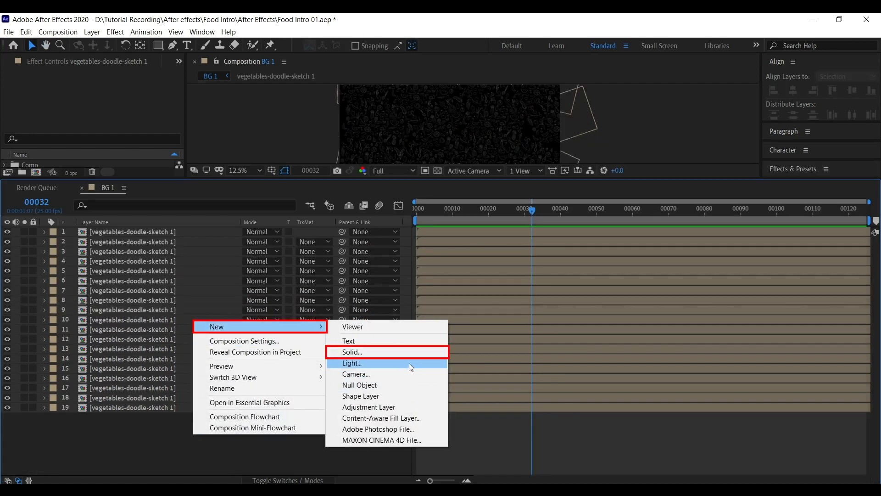
pyautogui.click(408, 351)
pyautogui.click(129, 218)
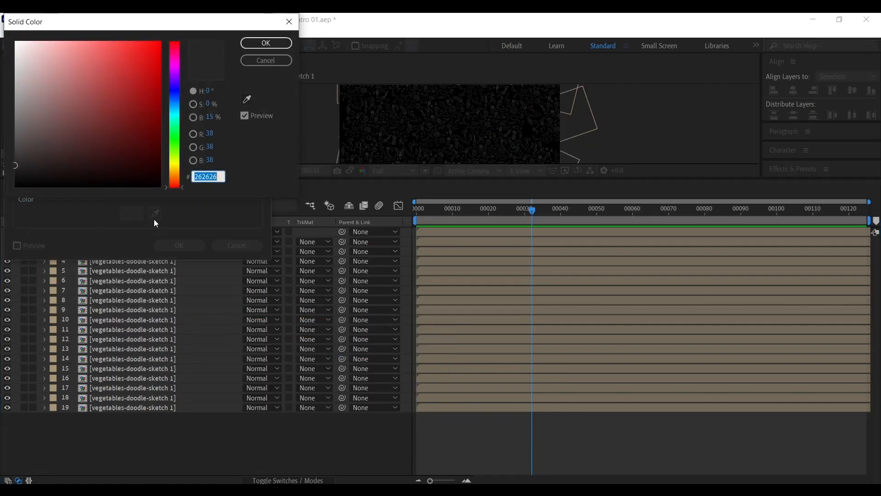
pyautogui.click(267, 49)
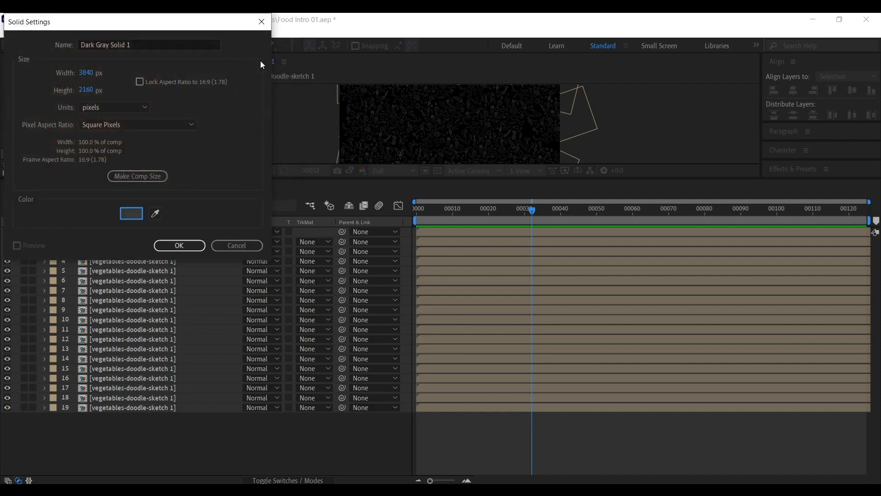
pyautogui.click(179, 245)
pyautogui.moveTo(145, 225); pyautogui.dragTo(133, 421)
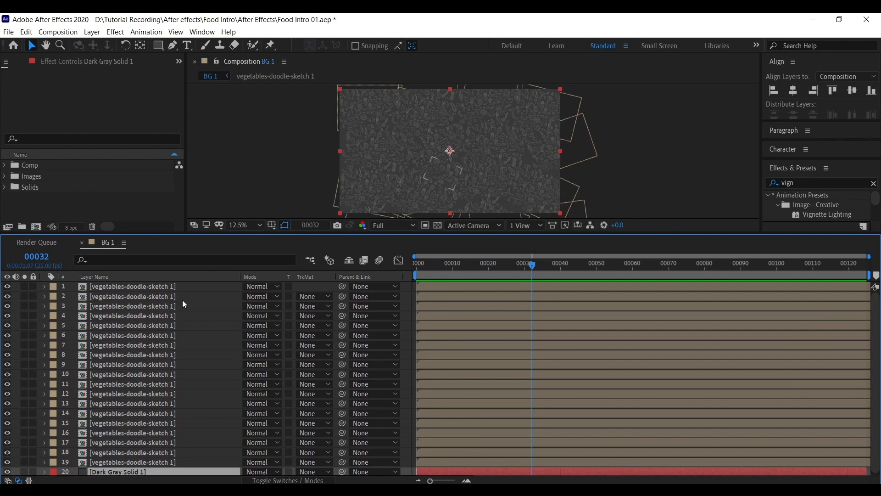
# - Add a new adjustment layer above all the doodle layers in the BG 1 composition
pyautogui.click(144, 288)
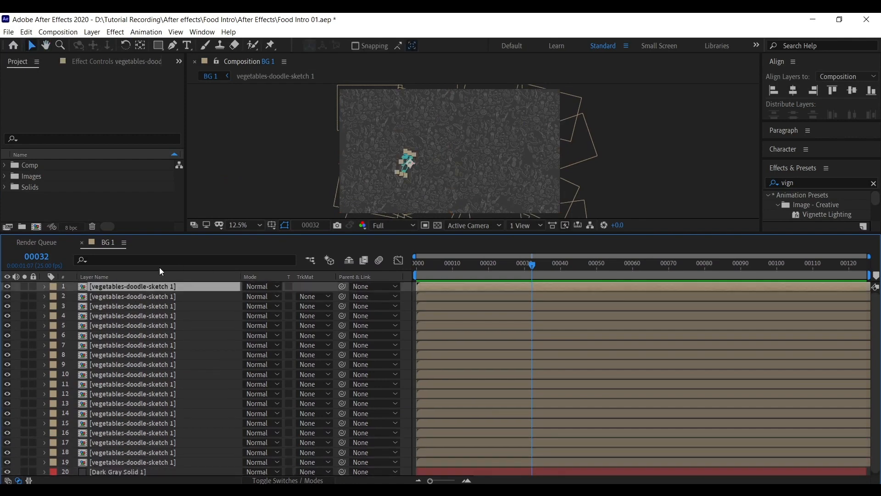
pyautogui.moveTo(162, 333); pyautogui.dragTo(153, 430)
pyautogui.press('`')
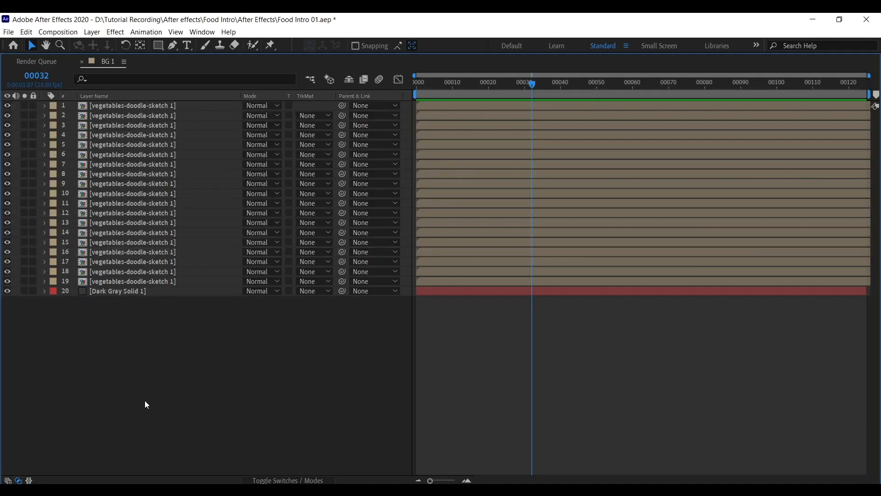
pyautogui.rightClick(140, 416)
pyautogui.moveTo(202, 375)
pyautogui.click(324, 455)
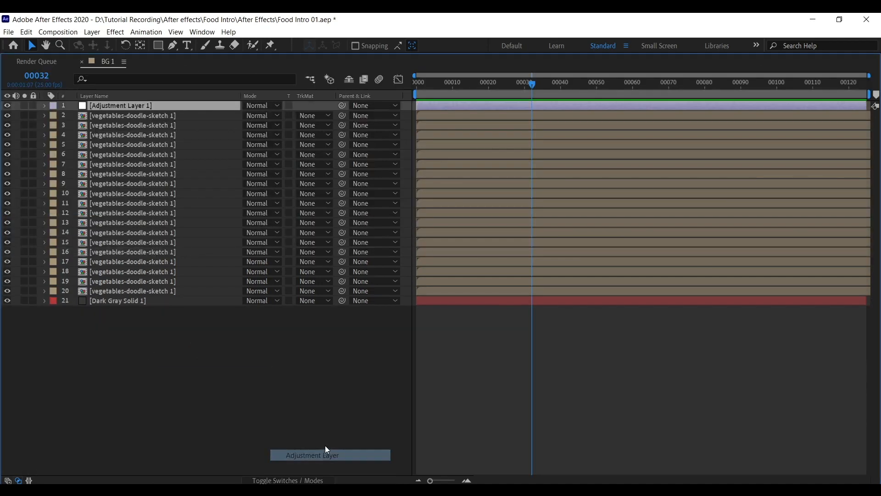
pyautogui.press('`')
# - Apply a Curves effect to the adjustment layer and bend its RGB curve downward to darken the background
pyautogui.rightClick(142, 281)
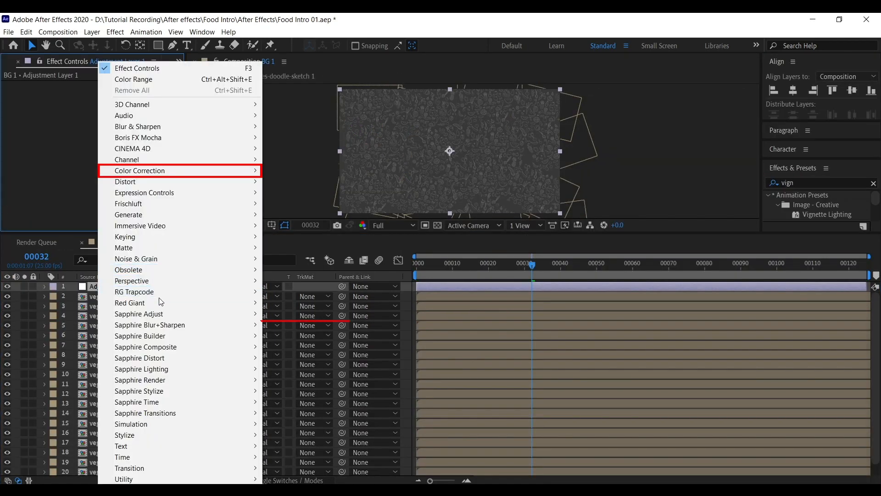
pyautogui.moveTo(184, 171)
pyautogui.click(347, 328)
pyautogui.moveTo(89, 210); pyautogui.dragTo(70, 246)
pyautogui.moveTo(130, 189); pyautogui.dragTo(107, 176)
pyautogui.moveTo(67, 246); pyautogui.dragTo(64, 249)
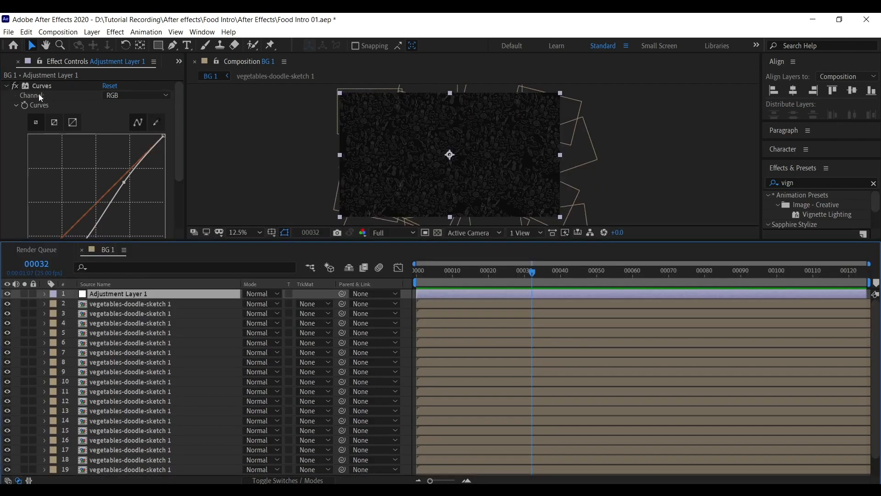
# - Add CC Vignette to the adjustment layer and raise its Angle of View to about 86
pyautogui.click(829, 216)
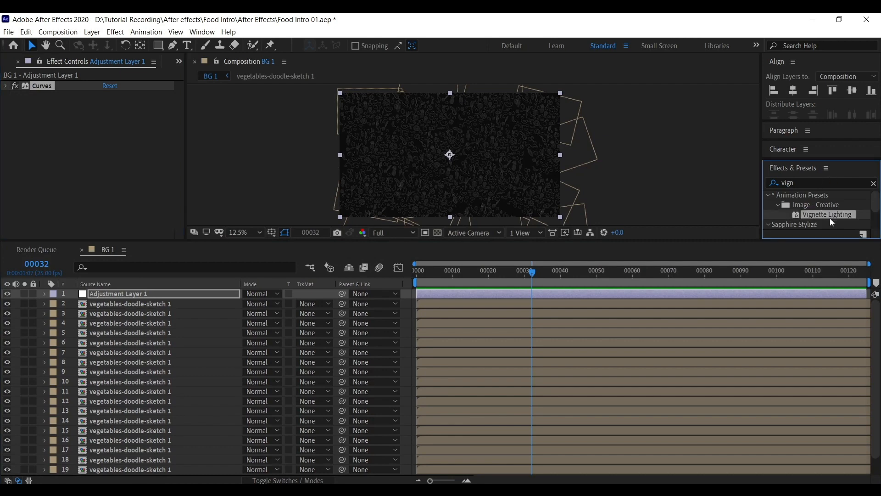
pyautogui.moveTo(815, 242); pyautogui.dragTo(814, 278)
pyautogui.click(820, 254)
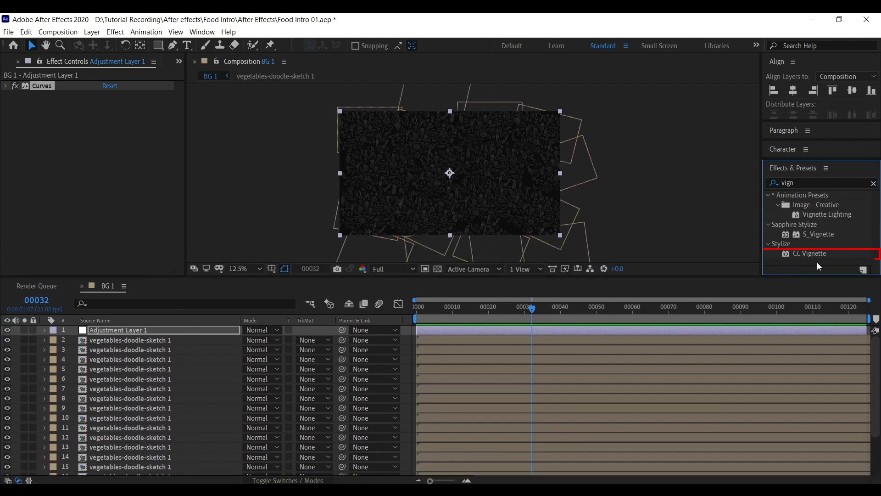
pyautogui.doubleClick(813, 254)
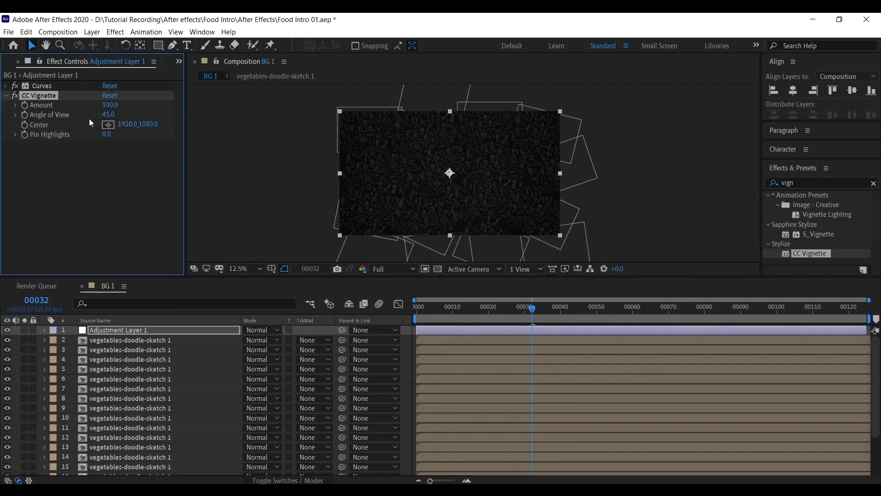
pyautogui.click(48, 95)
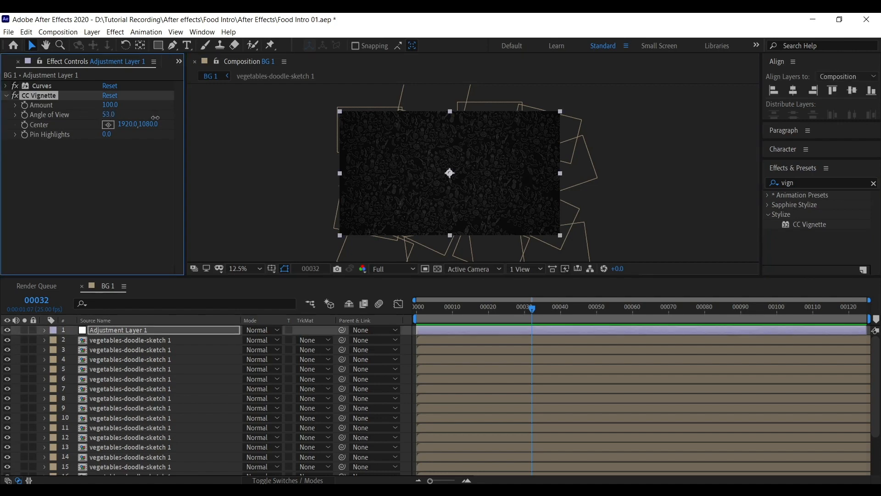
pyautogui.moveTo(155, 118); pyautogui.dragTo(346, 120)
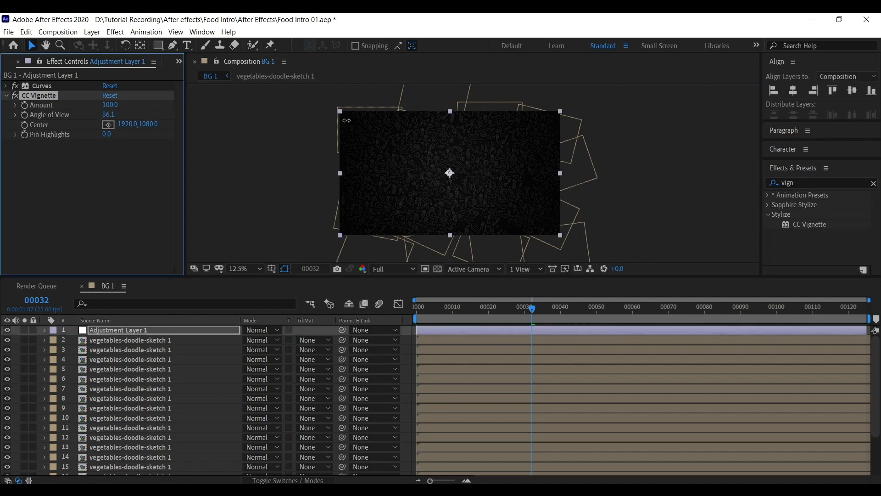
# - Examine the darkened, vignetted doodle background in an enlarged composition view and reselect the adjustment layer
pyautogui.click(638, 190)
pyautogui.press('`')
pyautogui.click(69, 479)
pyautogui.click(67, 279)
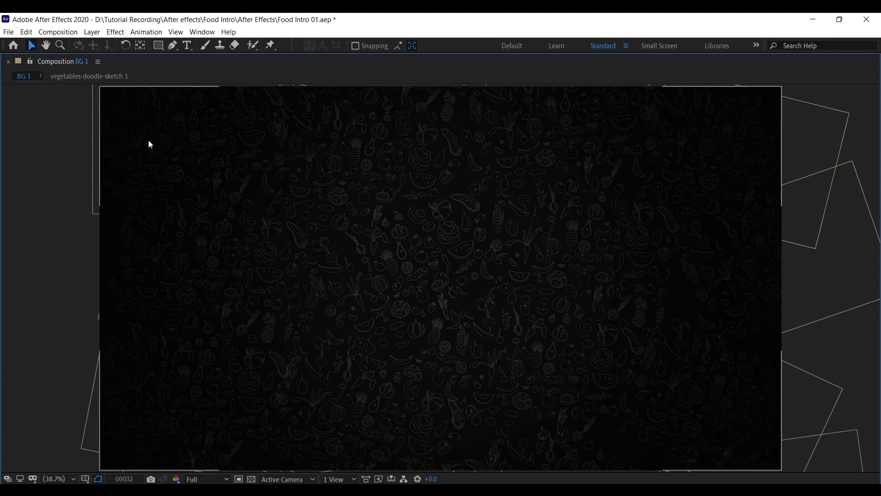
pyautogui.press('`')
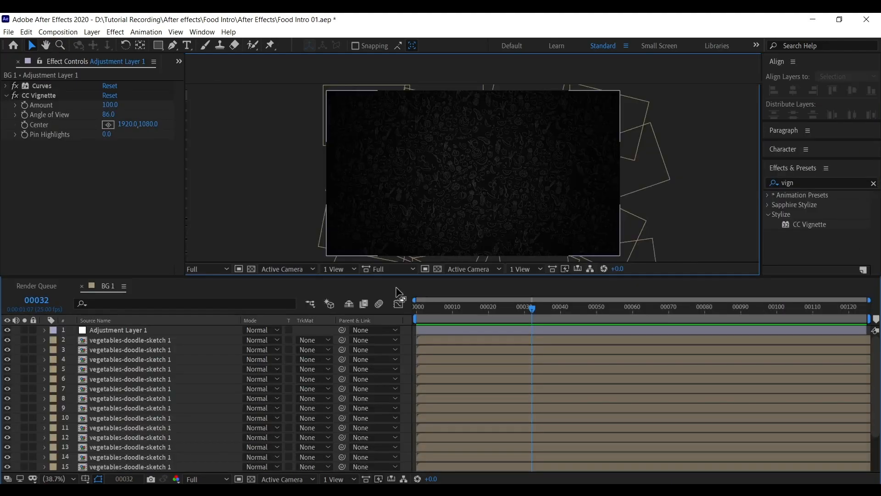
pyautogui.click(159, 335)
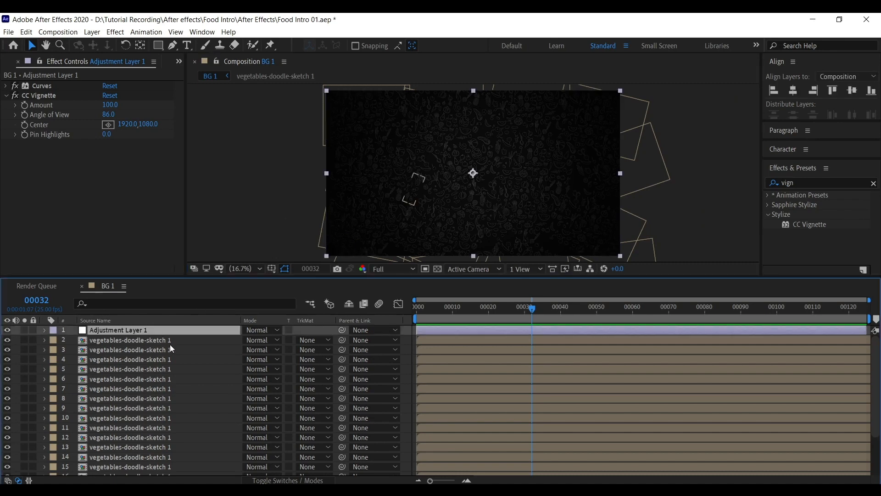
pyautogui.click(170, 339)
pyautogui.click(387, 233)
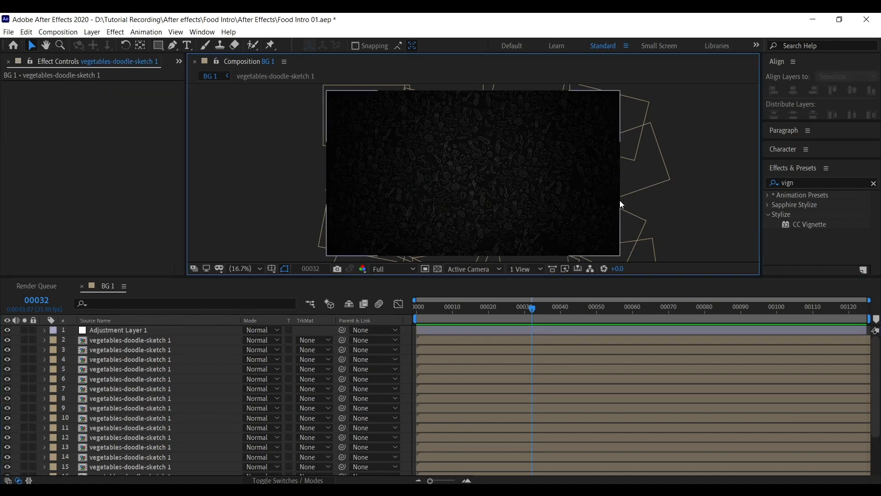
pyautogui.click(137, 332)
# - Create a new composition named Text with the HDTV 1080 25 preset and a duration of 125 frames
pyautogui.hotkey('ctrl', '0')
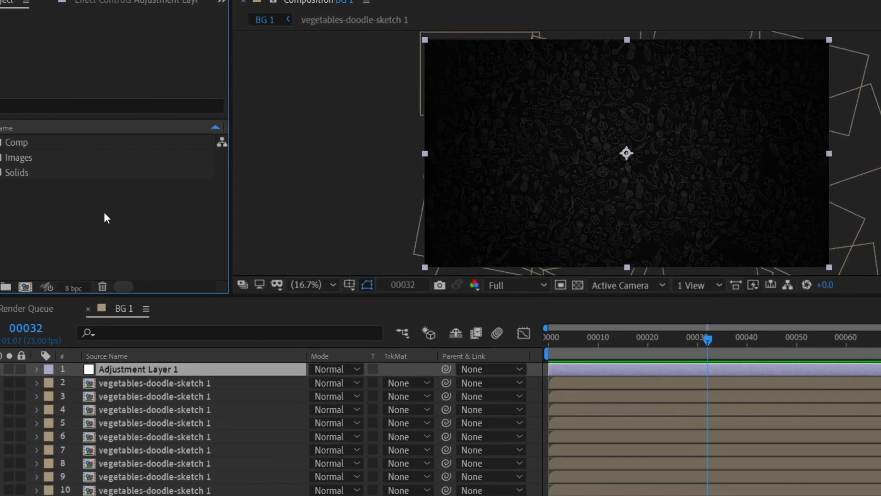
pyautogui.rightClick(61, 214)
pyautogui.click(139, 222)
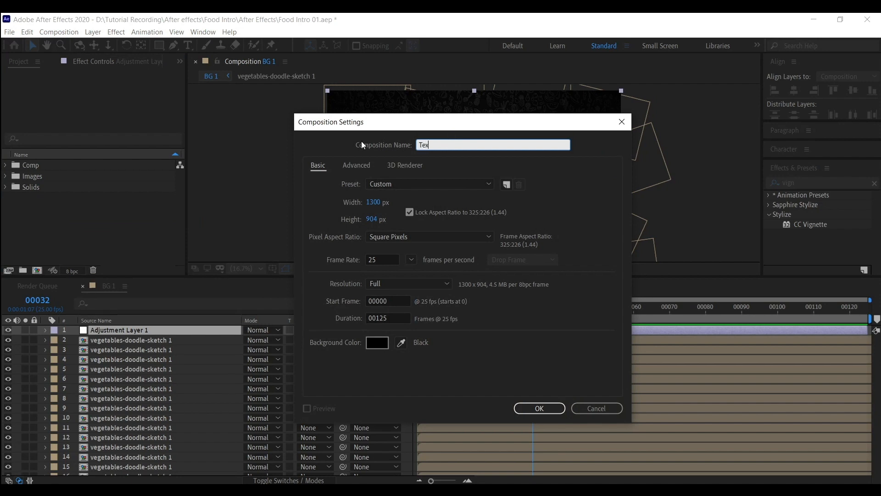
pyautogui.write('Text')
pyautogui.click(401, 186)
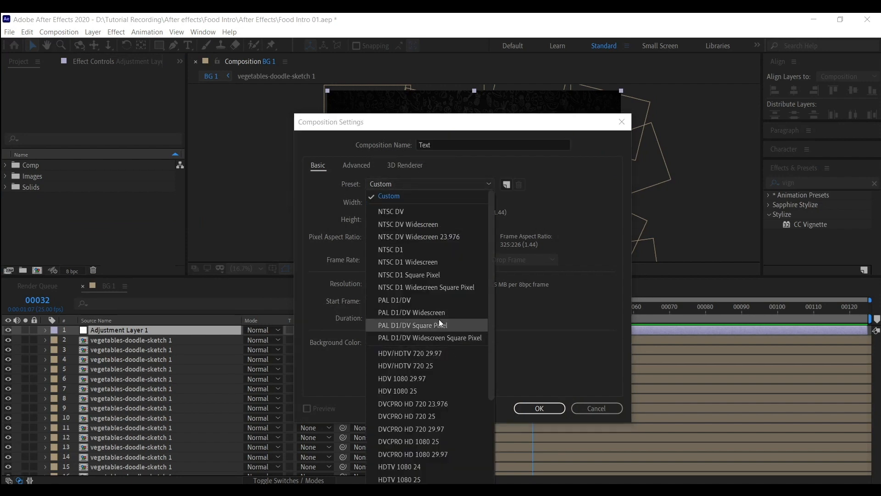
pyautogui.click(417, 391)
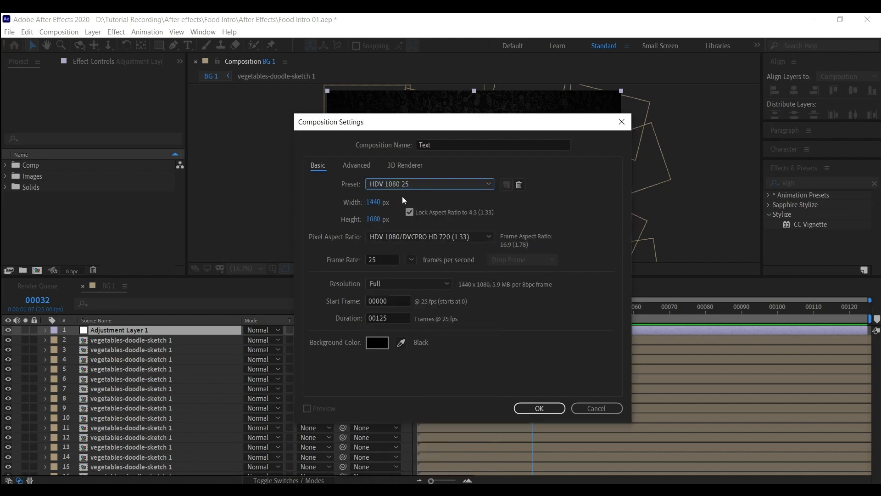
pyautogui.click(403, 184)
pyautogui.click(413, 360)
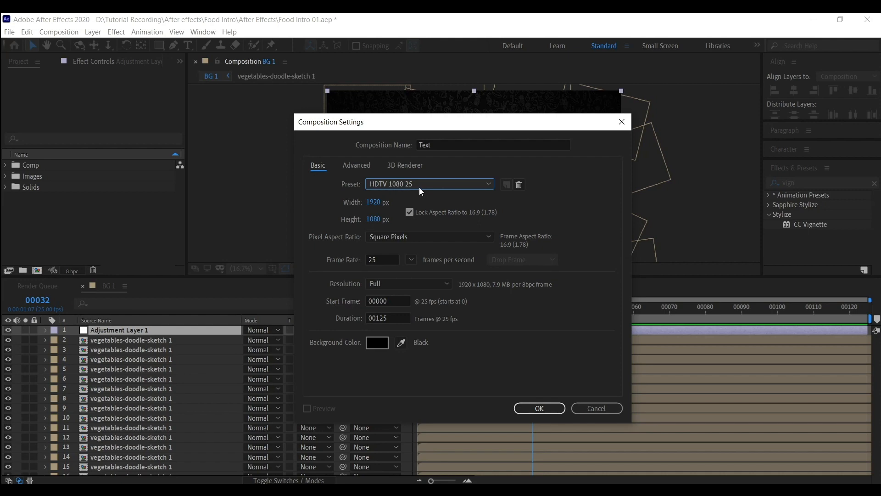
pyautogui.click(381, 261)
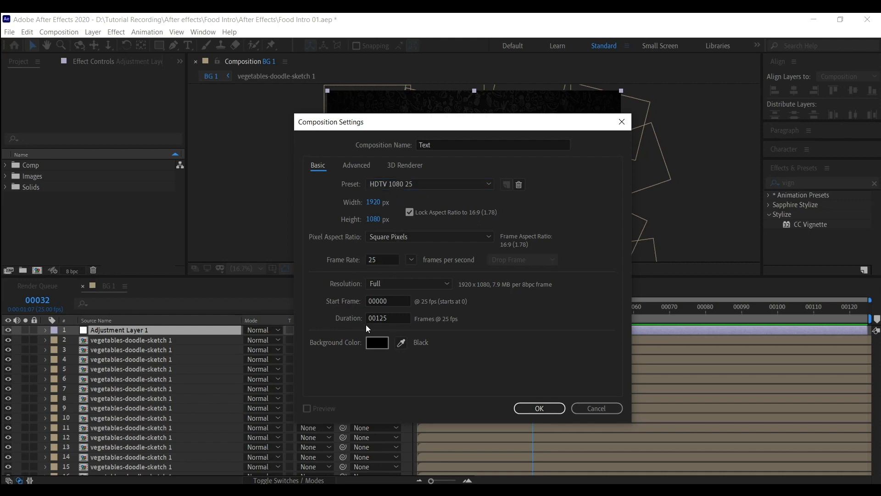
pyautogui.moveTo(391, 318); pyautogui.dragTo(376, 319)
pyautogui.click(547, 406)
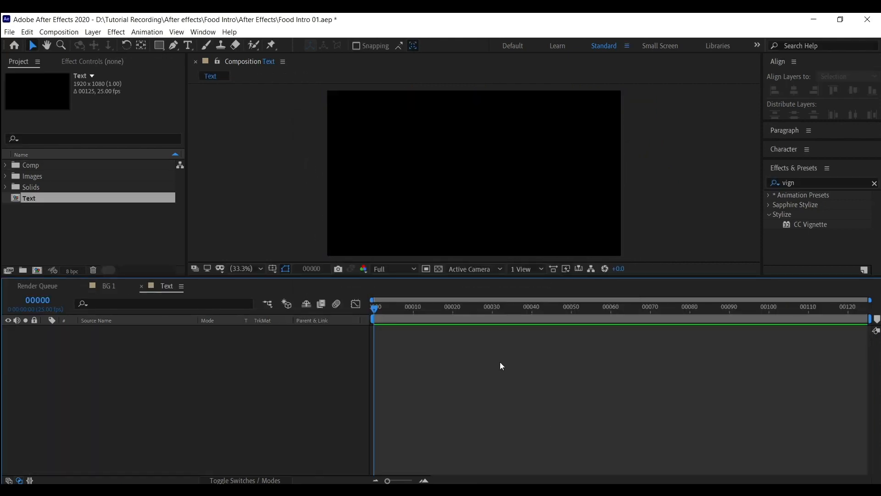
# - Add a text layer reading "Ayurveda" in the upper part of the Text composition
pyautogui.rightClick(208, 356)
pyautogui.click(205, 173)
pyautogui.click(189, 46)
pyautogui.click(487, 155)
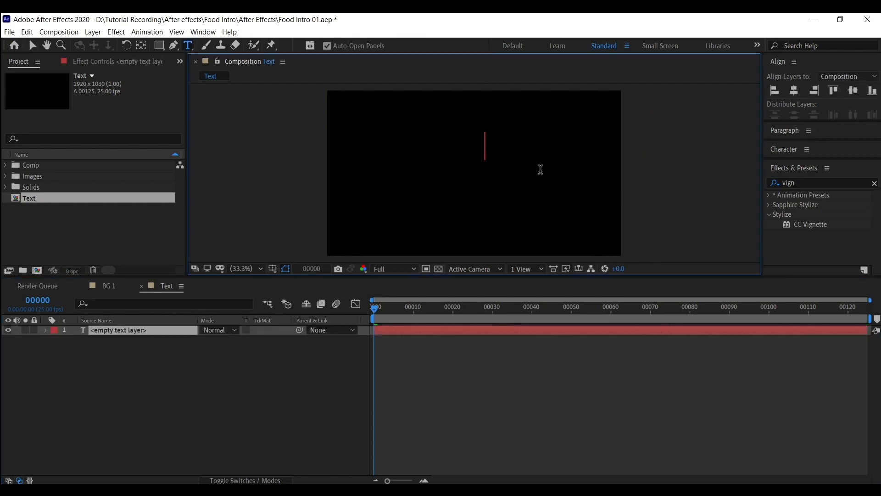
pyautogui.write('Ayu')
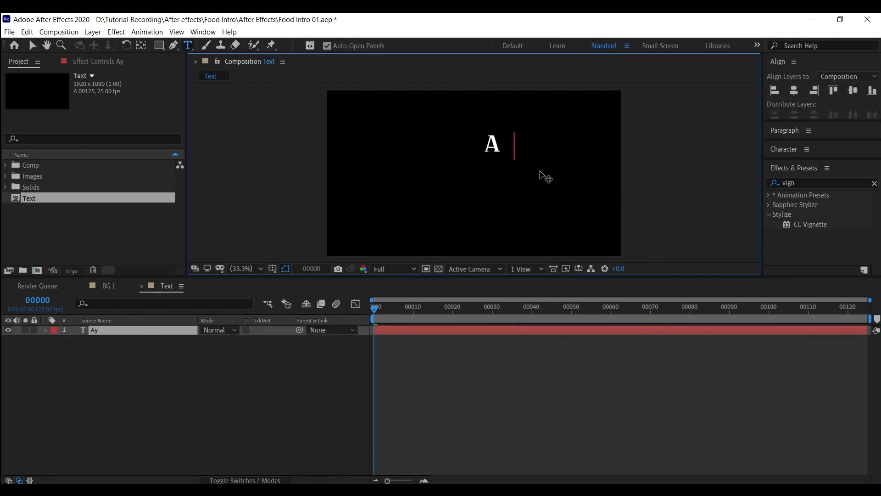
pyautogui.write('rveda')
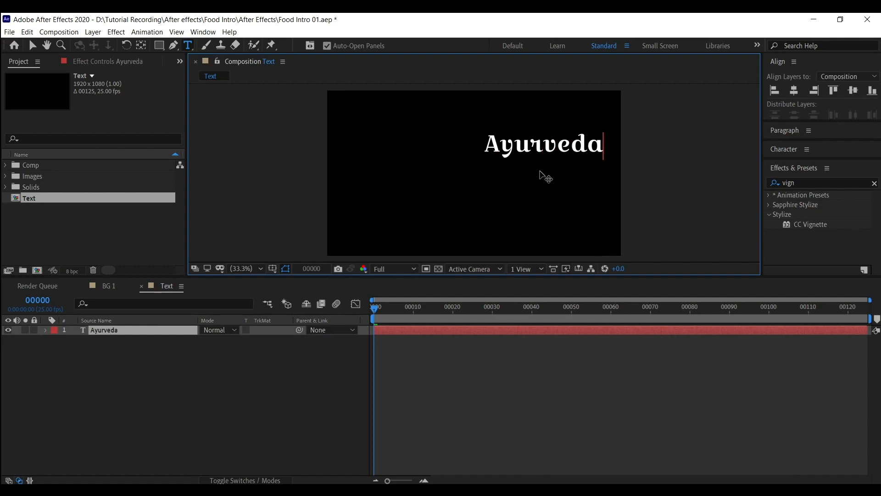
pyautogui.press('Return')
pyautogui.write('Khi')
pyautogui.press('BackSpace')
pyautogui.press('BackSpace')
pyautogui.press('BackSpace')
pyautogui.press('BackSpace')
pyautogui.press('BackSpace')
pyautogui.press('BackSpace')
pyautogui.press('BackSpace')
pyautogui.press('BackSpace')
pyautogui.press('BackSpace')
pyautogui.press('BackSpace')
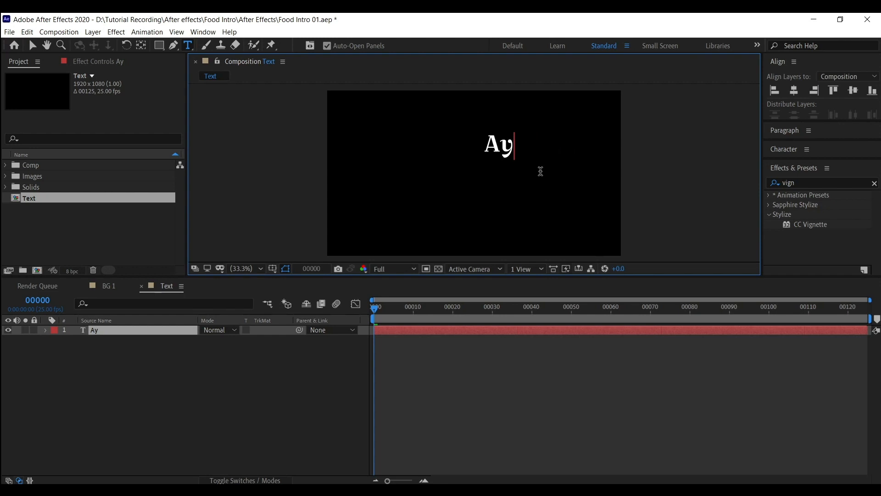
pyautogui.write('YURVEDA')
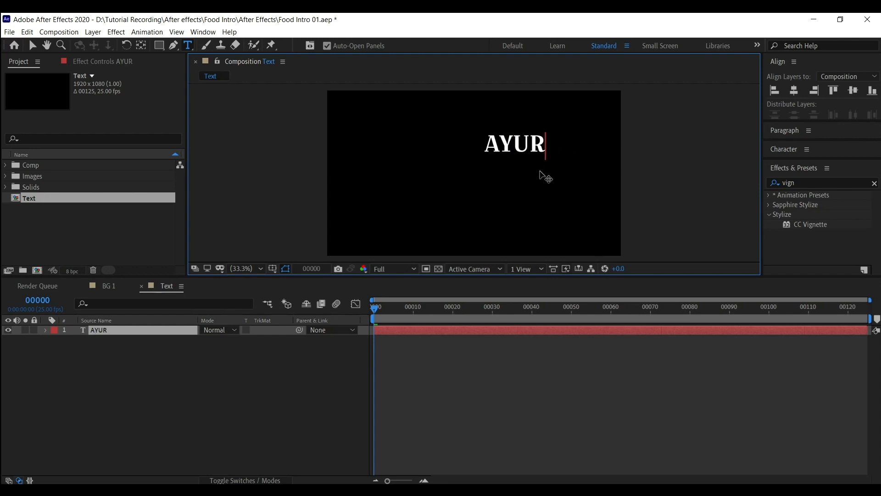
pyautogui.press('BackSpace')
pyautogui.press('BackSpace')
pyautogui.press('BackSpace')
pyautogui.press('BackSpace')
pyautogui.press('BackSpace')
pyautogui.press('BackSpace')
pyautogui.press('BackSpace')
pyautogui.press('BackSpace')
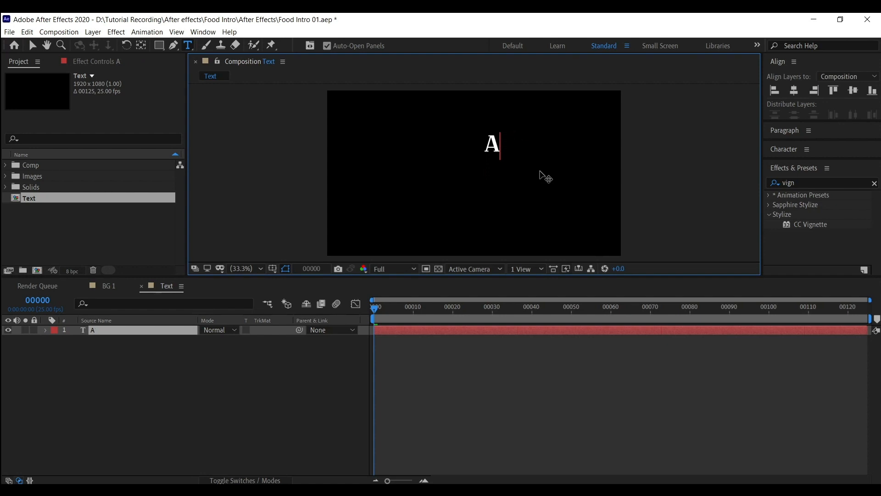
# - Finish the title as "Ayurveda" on the first line and "Khichri Recipe" on the second
pyautogui.write('yur')
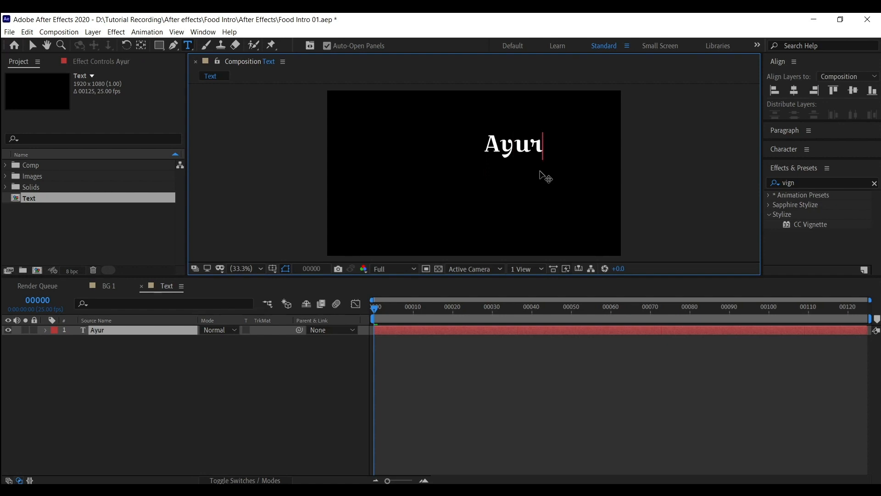
pyautogui.write('veda')
pyautogui.press('Return')
pyautogui.write('Khichri')
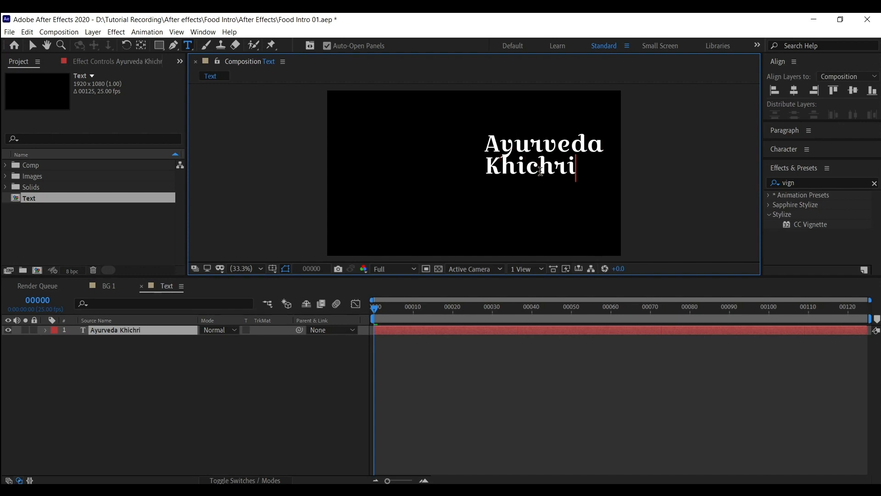
pyautogui.write(' Recepi')
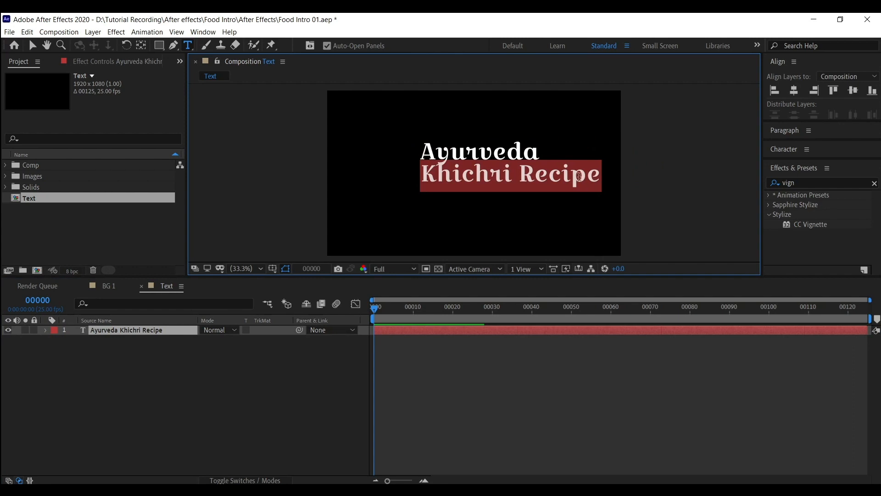
# - Reduce the font size of the "Khichri Recipe" line to about 100 px
pyautogui.click(793, 156)
pyautogui.moveTo(799, 159); pyautogui.dragTo(803, 248)
pyautogui.moveTo(787, 187); pyautogui.dragTo(723, 180)
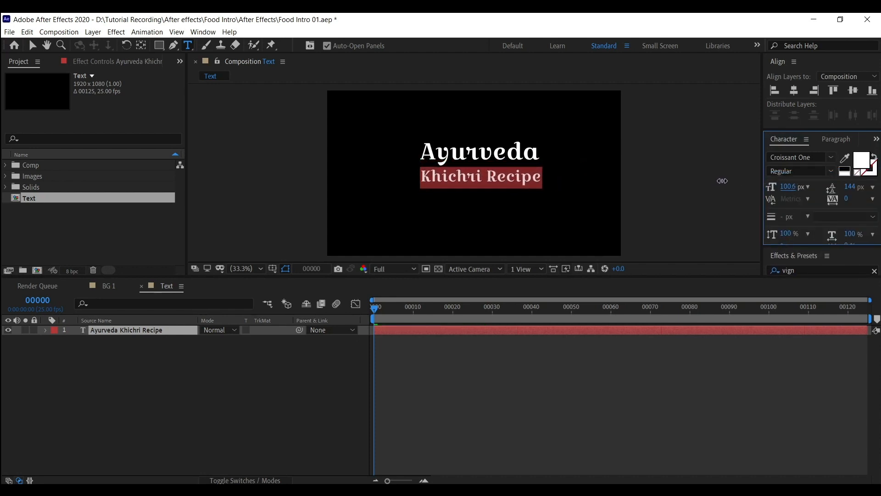
# - Move the title text layer to the upper right part of the Text composition
pyautogui.click(109, 365)
pyautogui.click(136, 333)
pyautogui.press('v')
pyautogui.moveTo(534, 160)
pyautogui.mouseDown()
pyautogui.moveTo(583, 157)
pyautogui.moveTo(548, 173)
pyautogui.moveTo(547, 149)
pyautogui.mouseUp()
pyautogui.click(811, 157)
pyautogui.click(634, 173)
# - Retype the first line of the title in capitals as "AYURVEDA"
pyautogui.doubleClick(547, 149)
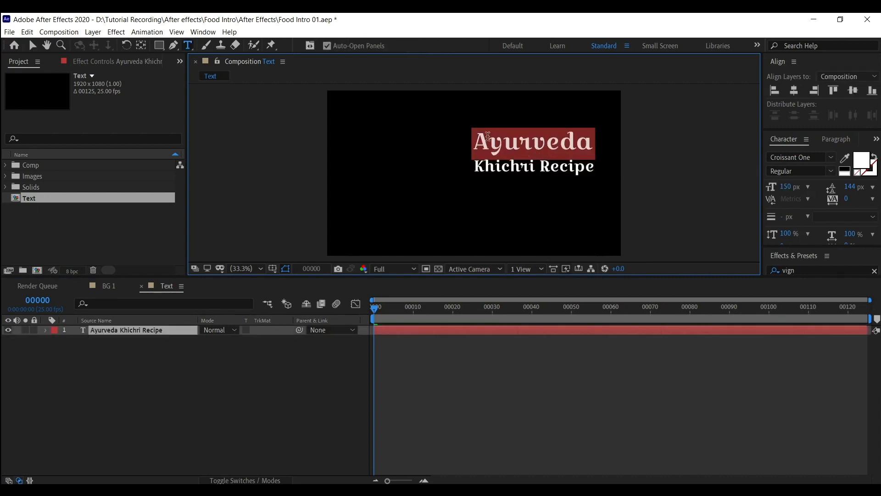
pyautogui.write('ayur')
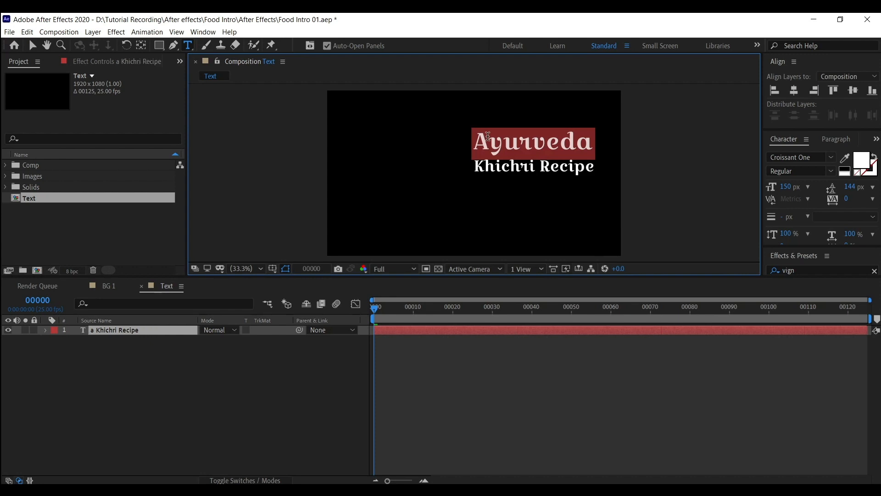
pyautogui.press('BackSpace')
pyautogui.press('BackSpace')
pyautogui.press('BackSpace')
pyautogui.press('BackSpace')
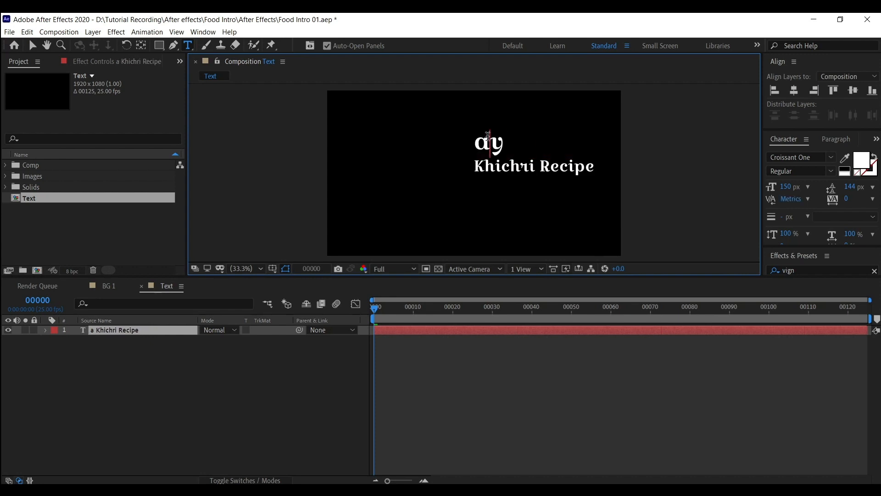
pyautogui.write('AYURVE')
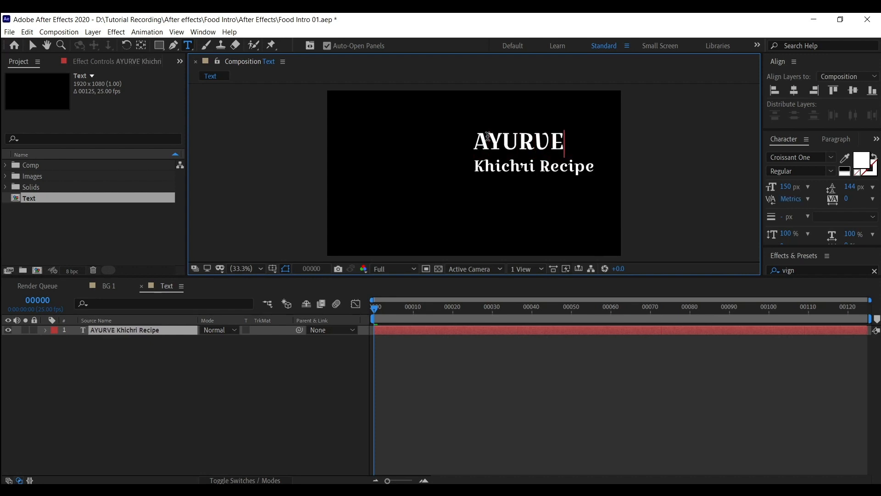
pyautogui.write('DA')
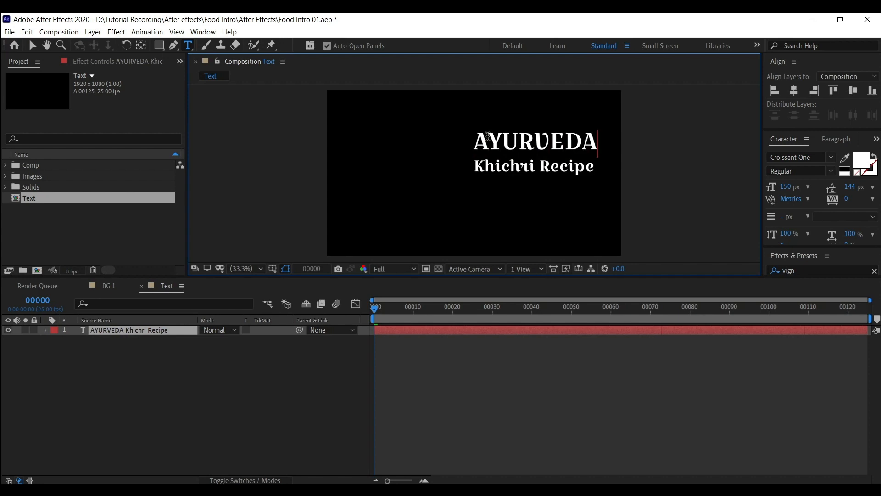
# - Change the second title line to capitals so it reads "KHICHRI RECIPE"
pyautogui.tripleClick(527, 167)
pyautogui.click(521, 170)
pyautogui.moveTo(537, 168); pyautogui.dragTo(486, 166)
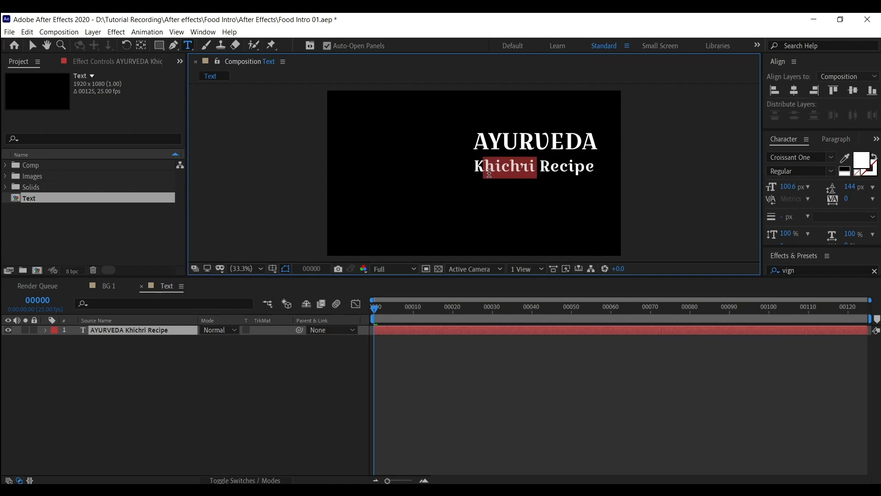
pyautogui.write('HICHRI')
pyautogui.press('Right')
pyautogui.hotkey('shift', 'Right')
pyautogui.press('Right')
pyautogui.hotkey('shift', 'Right')
pyautogui.hotkey('shift', 'Right')
pyautogui.hotkey('shift', 'Right')
pyautogui.hotkey('shift', 'Right')
pyautogui.hotkey('shift', 'Right')
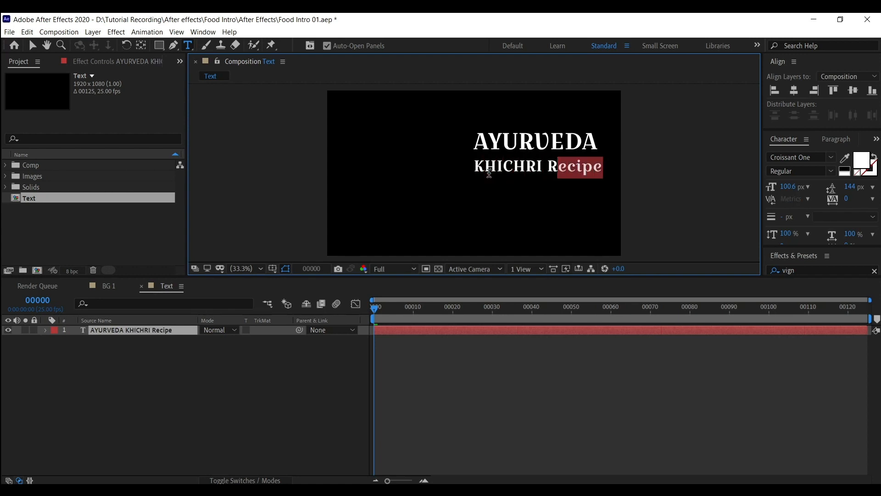
pyautogui.write('ECIPE')
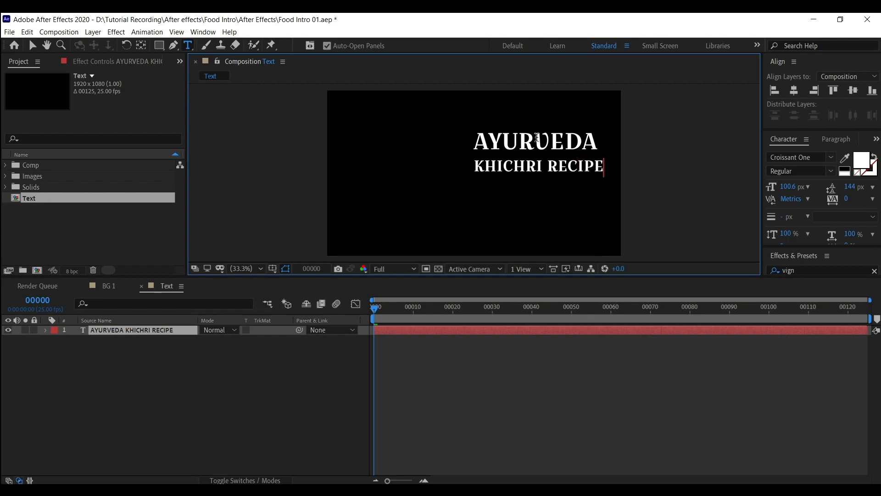
# - Set the font size of the "KHICHRI RECIPE" line to 96 px
pyautogui.tripleClick(600, 167)
pyautogui.moveTo(786, 187); pyautogui.dragTo(756, 184)
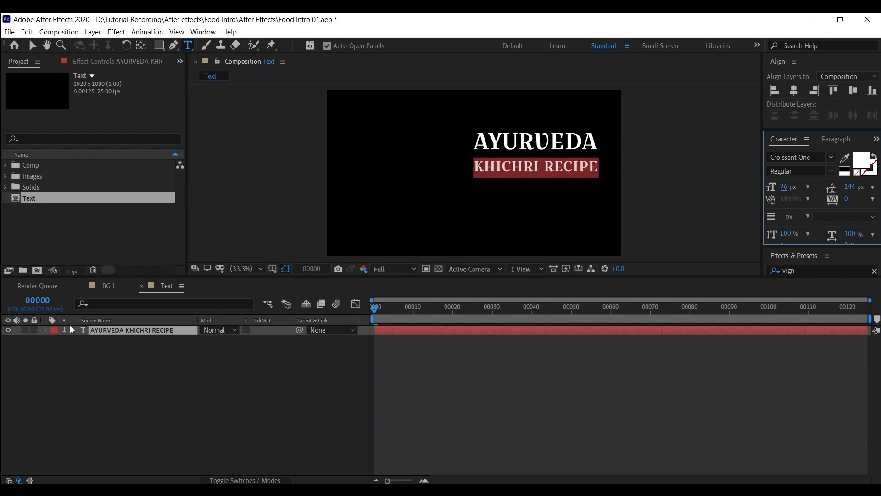
pyautogui.click(120, 329)
pyautogui.press('v')
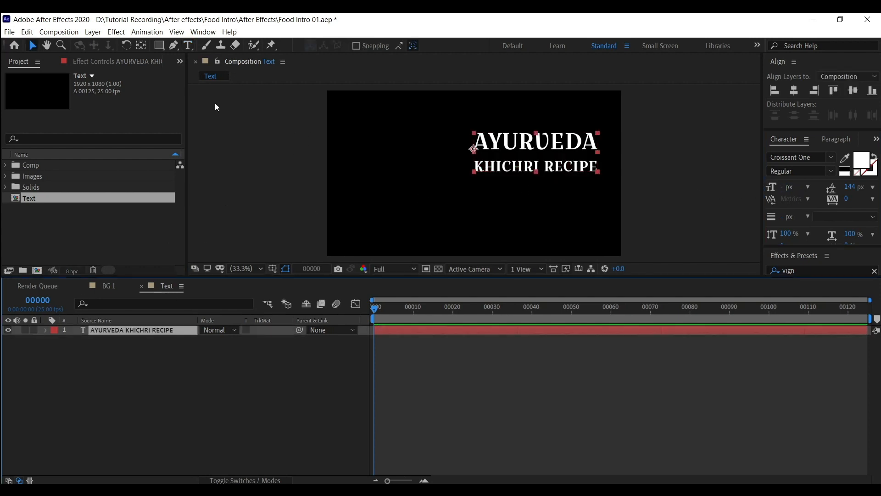
pyautogui.click(247, 144)
pyautogui.click(117, 289)
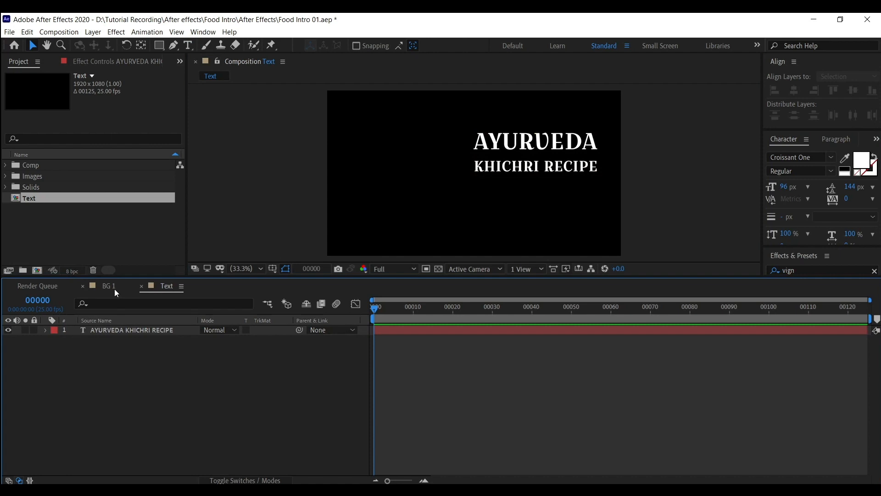
# - Create a new composition named Main Comp with the HDTV 1080 25 preset and a duration of 125 frames
pyautogui.click(100, 216)
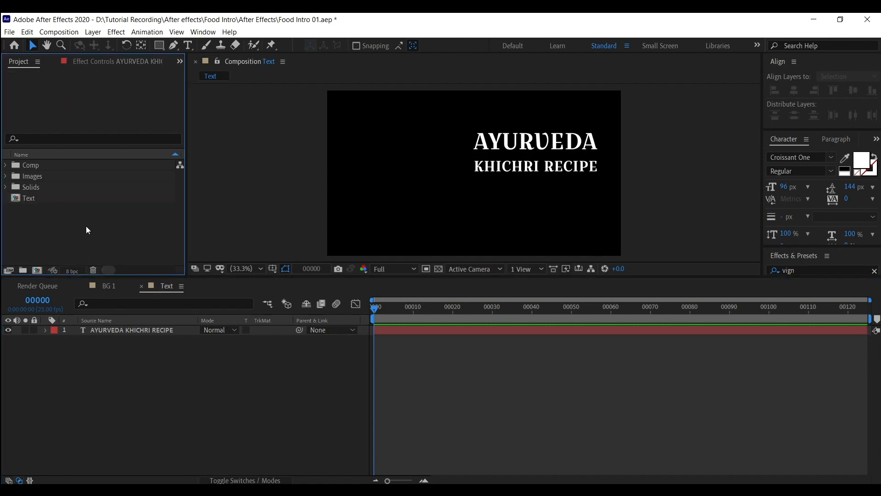
pyautogui.rightClick(74, 233)
pyautogui.click(123, 240)
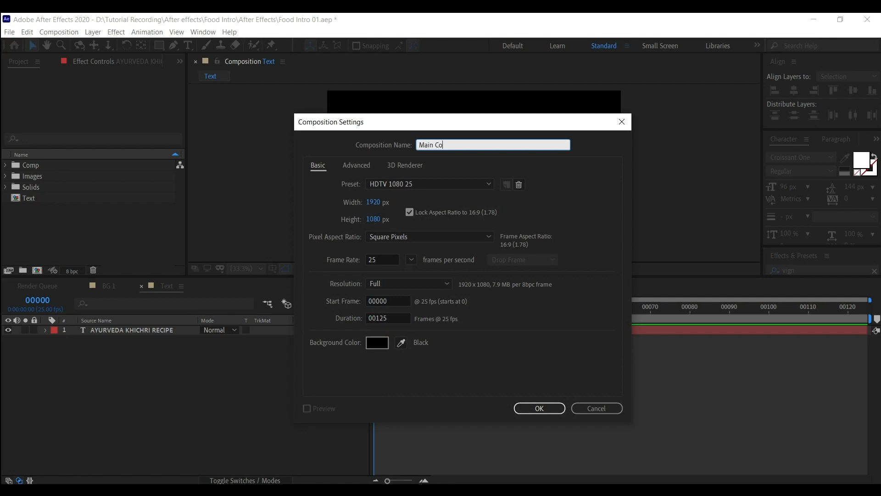
pyautogui.press('Return')
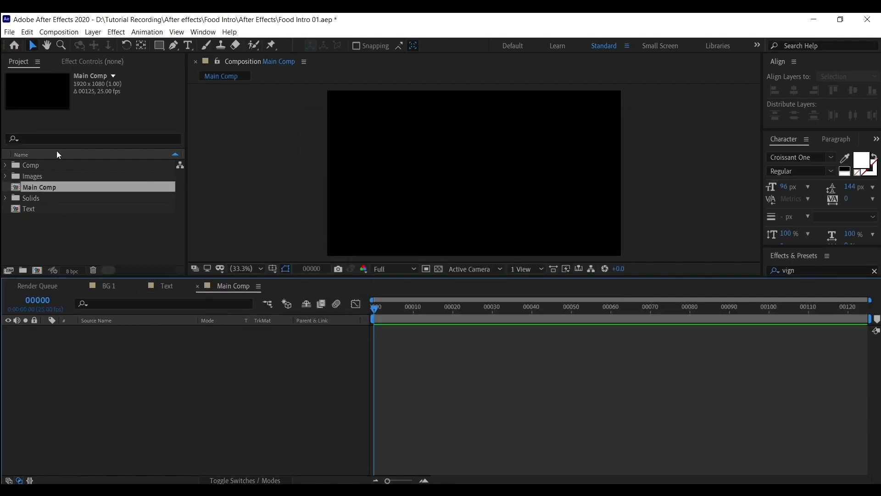
# - Add the Text composition as a layer in Main Comp
pyautogui.click(85, 209)
pyautogui.moveTo(94, 235); pyautogui.dragTo(118, 349)
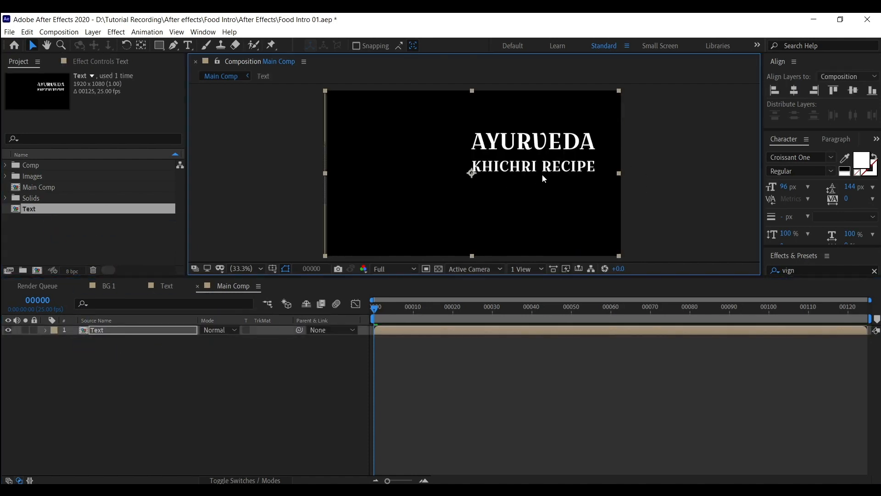
pyautogui.click(167, 286)
pyautogui.moveTo(211, 286); pyautogui.dragTo(164, 290)
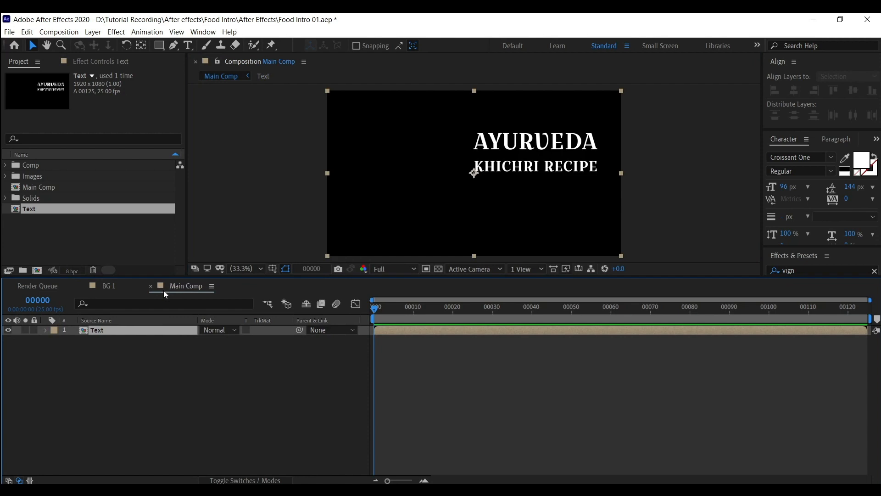
# - Lower the title to about mid-height and slightly left inside the Text composition, and return to Main Comp
pyautogui.click(235, 287)
pyautogui.click(596, 143)
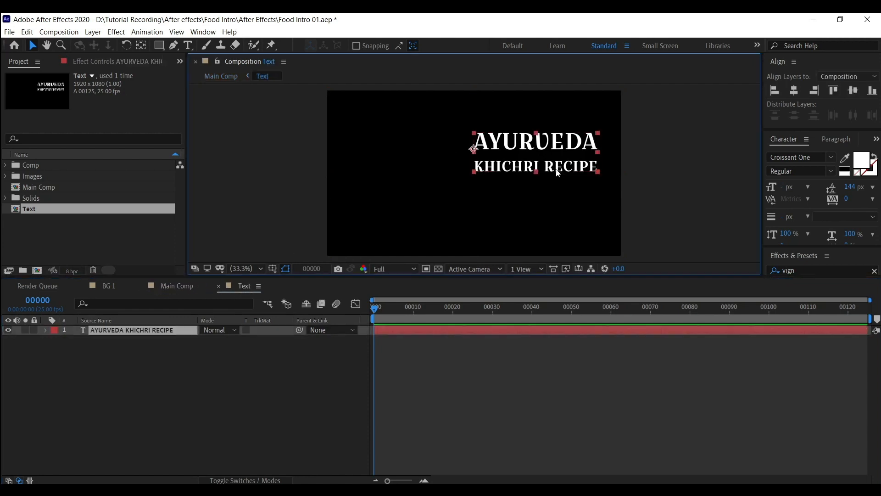
pyautogui.moveTo(561, 152); pyautogui.dragTo(552, 170)
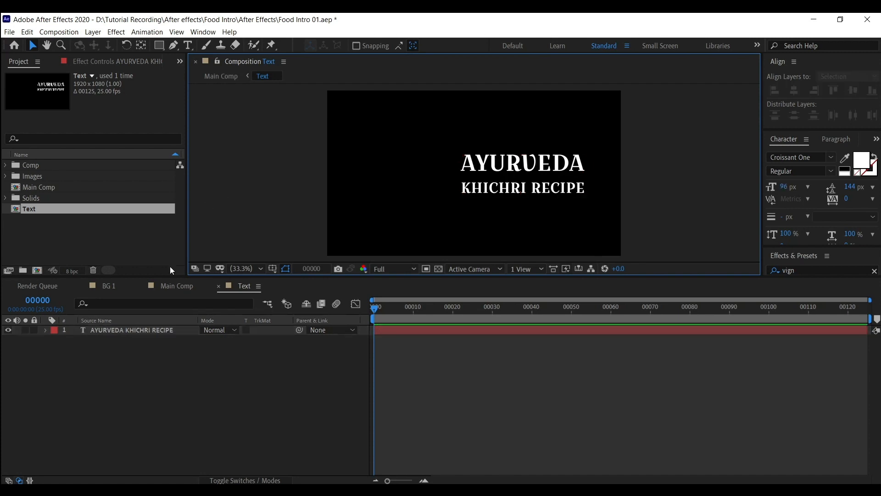
pyautogui.click(171, 288)
pyautogui.click(296, 192)
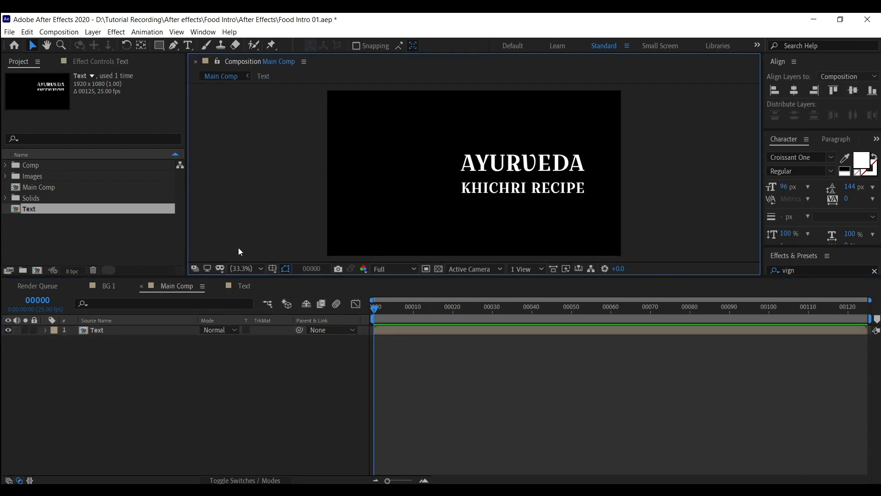
pyautogui.click(175, 289)
pyautogui.click(233, 287)
pyautogui.click(184, 286)
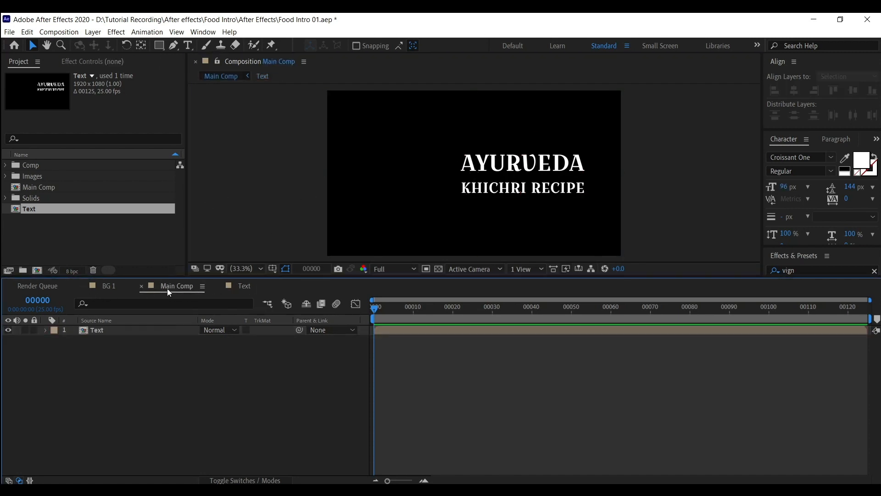
# - Place the BG 1 composition in Main Comp as a layer beneath the Text layer
pyautogui.click(35, 186)
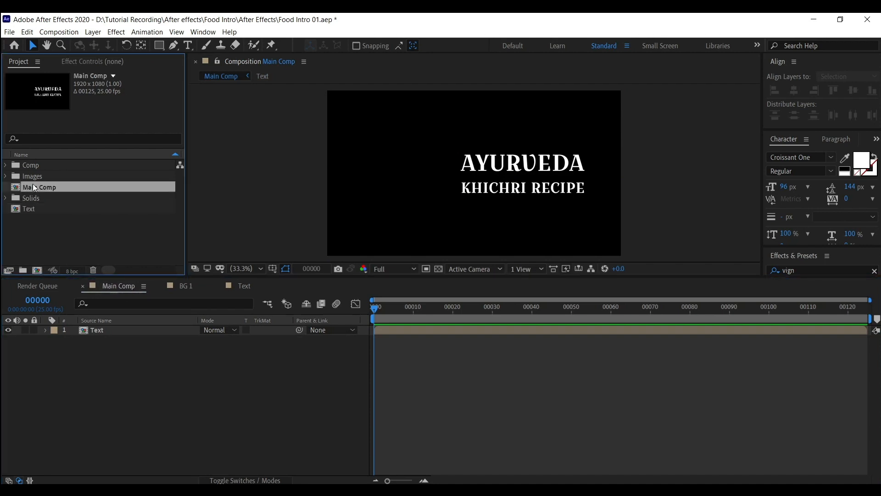
pyautogui.click(27, 176)
pyautogui.click(5, 166)
pyautogui.click(44, 187)
pyautogui.moveTo(34, 176); pyautogui.dragTo(78, 352)
pyautogui.click(5, 165)
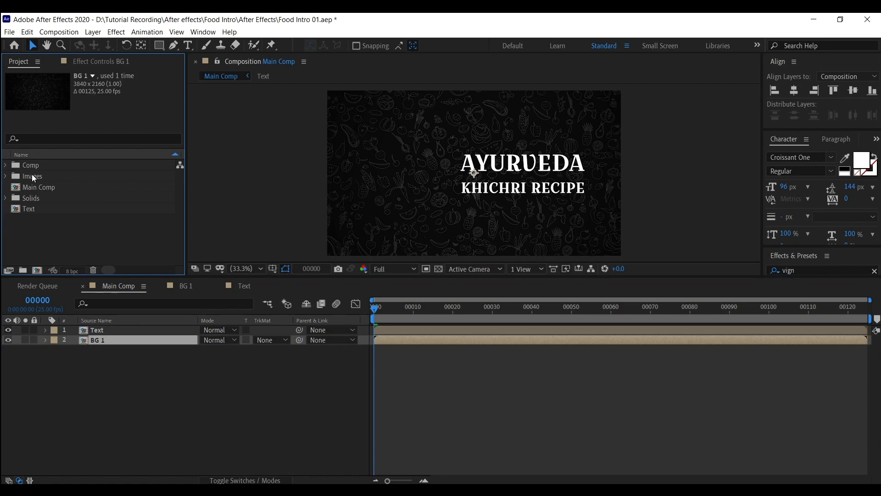
pyautogui.click(29, 165)
pyautogui.click(246, 219)
# - Scale the BG 1 layer down to 66.2% in Main Comp
pyautogui.moveTo(624, 223)
pyautogui.mouseDown()
pyautogui.moveTo(621, 203)
pyautogui.moveTo(625, 214)
pyautogui.moveTo(613, 231)
pyautogui.mouseUp()
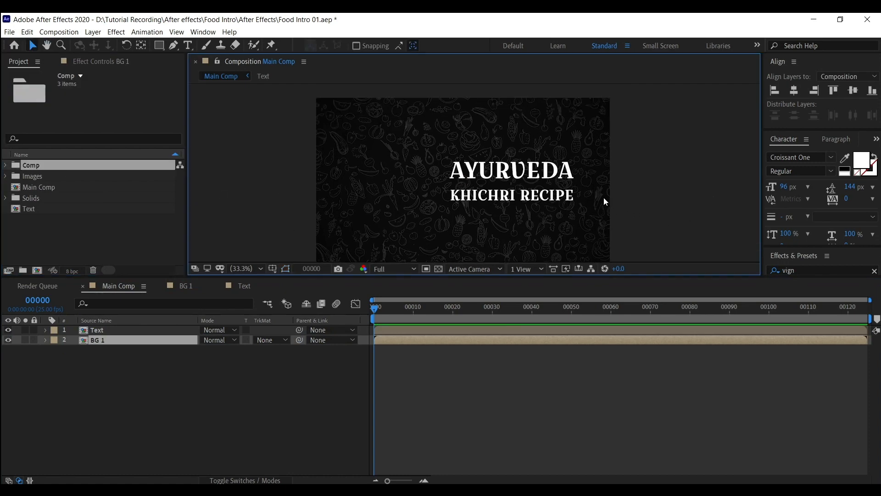
pyautogui.moveTo(573, 276); pyautogui.dragTo(573, 337)
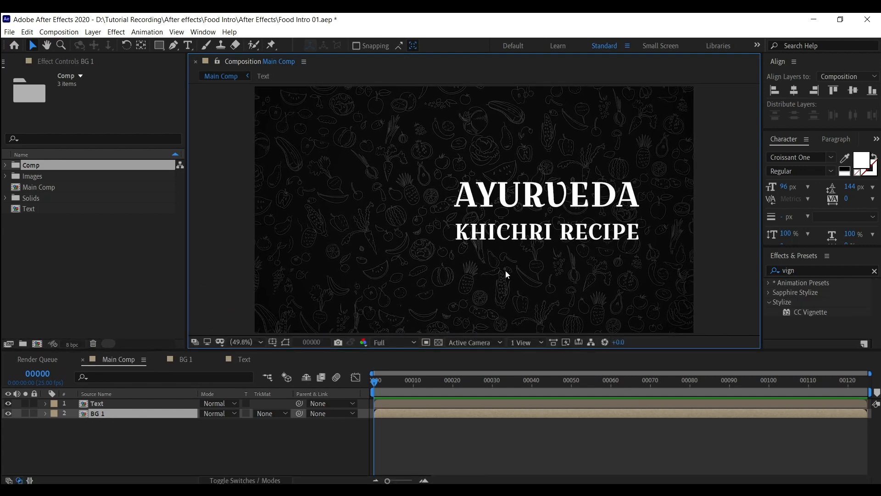
pyautogui.scroll(-5, 461, 246)
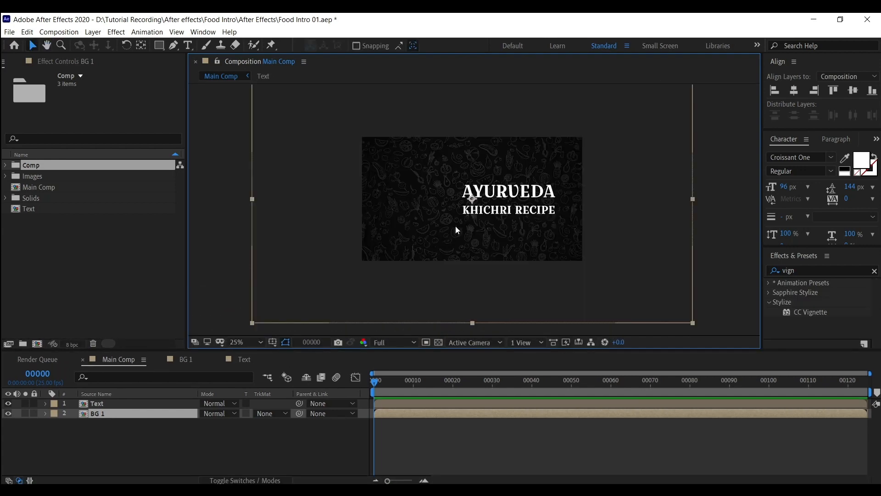
pyautogui.scroll(2, 461, 243)
pyautogui.press('s')
pyautogui.click(216, 423)
pyautogui.write('90')
pyautogui.press('Return')
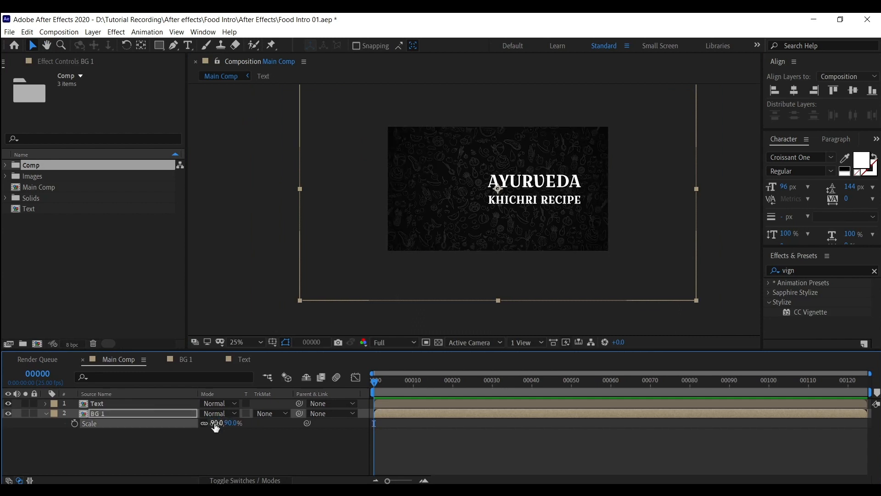
pyautogui.moveTo(224, 424); pyautogui.dragTo(212, 426)
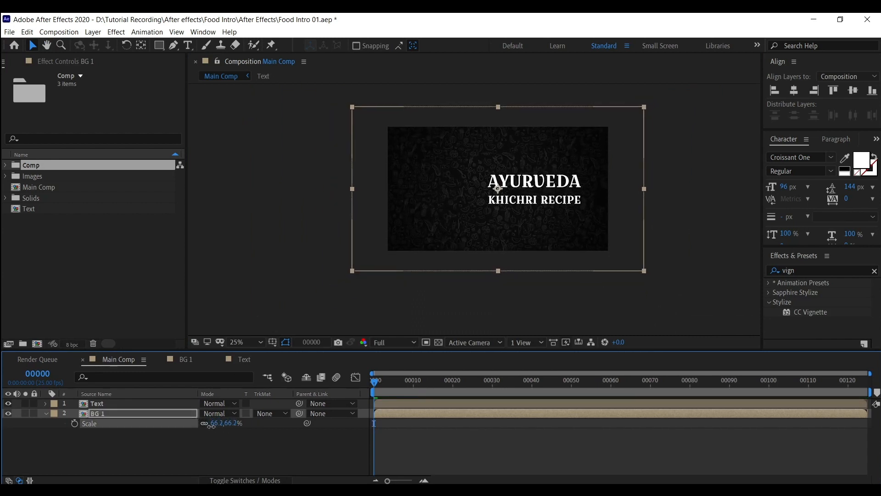
pyautogui.click(296, 259)
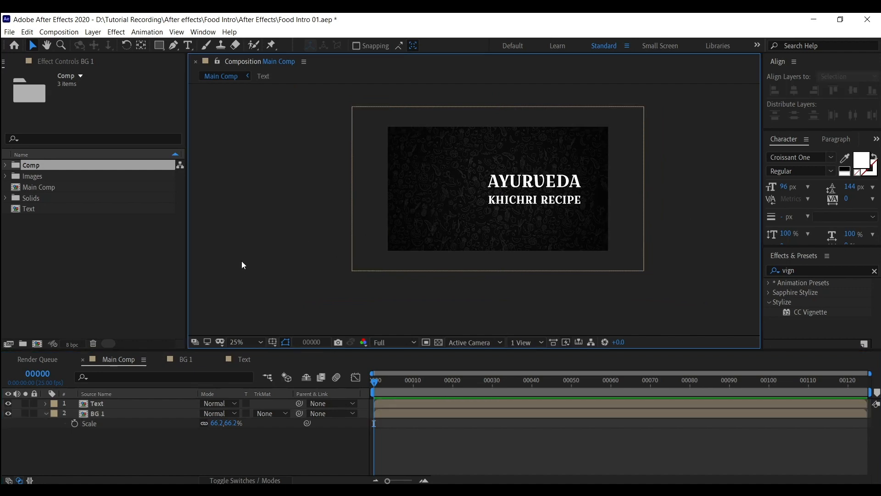
# - Lighten the gray color of the Dark Gray Solid 1 layer inside the BG 1 composition and return to Main Comp
pyautogui.click(133, 413)
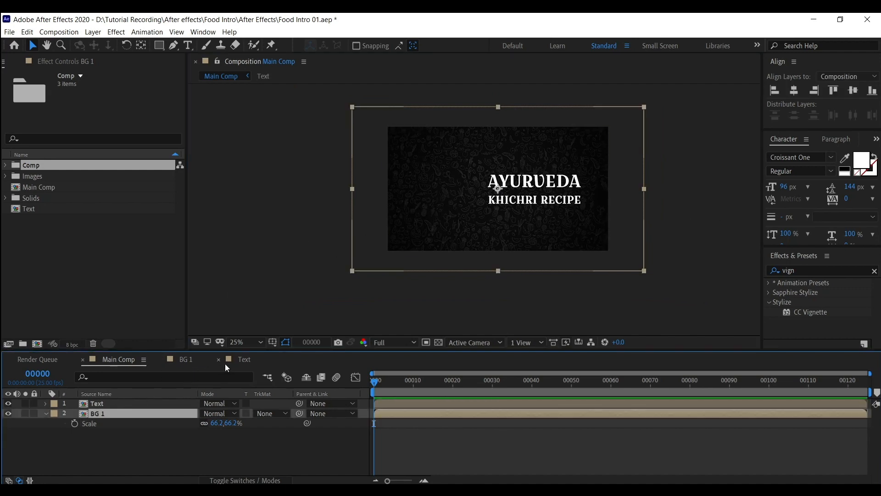
pyautogui.doubleClick(147, 412)
pyautogui.scroll(-5, 139, 417)
pyautogui.click(138, 469)
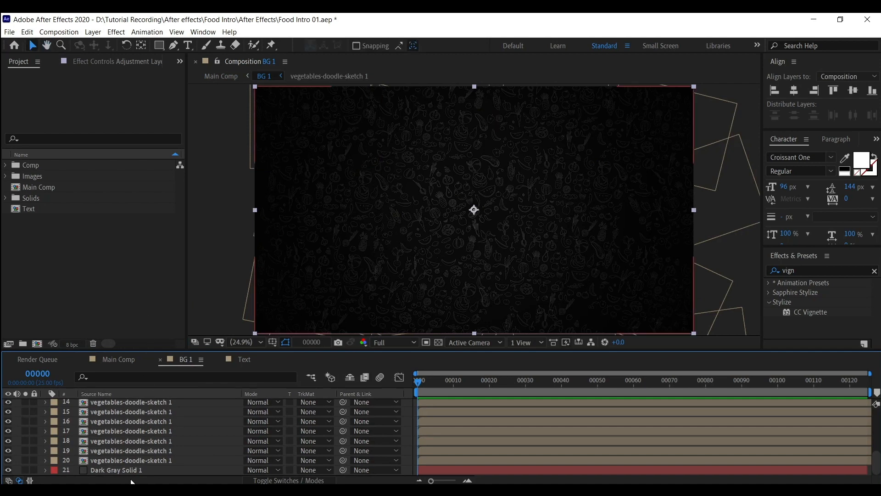
pyautogui.hotkey('ctrl', 'shift', 'y')
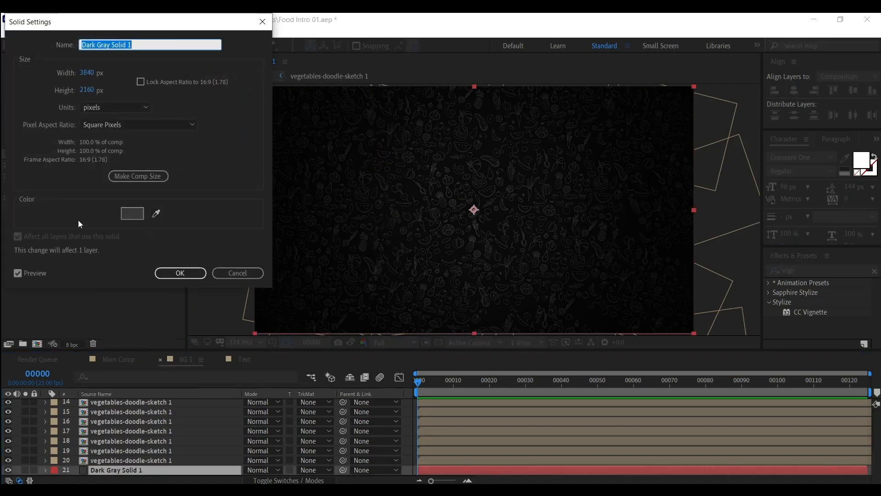
pyautogui.click(134, 213)
pyautogui.moveTo(33, 142)
pyautogui.mouseDown()
pyautogui.moveTo(2, 136)
pyautogui.moveTo(16, 146)
pyautogui.mouseUp()
pyautogui.click(271, 44)
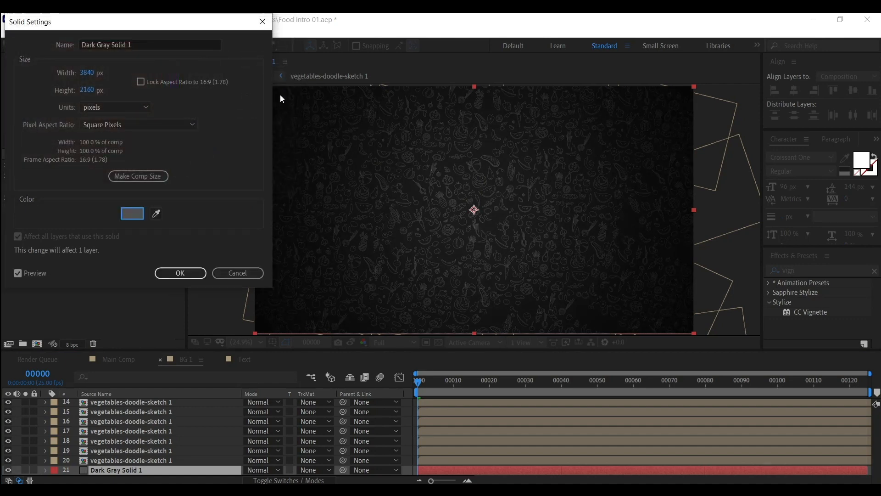
pyautogui.click(183, 273)
pyautogui.click(116, 361)
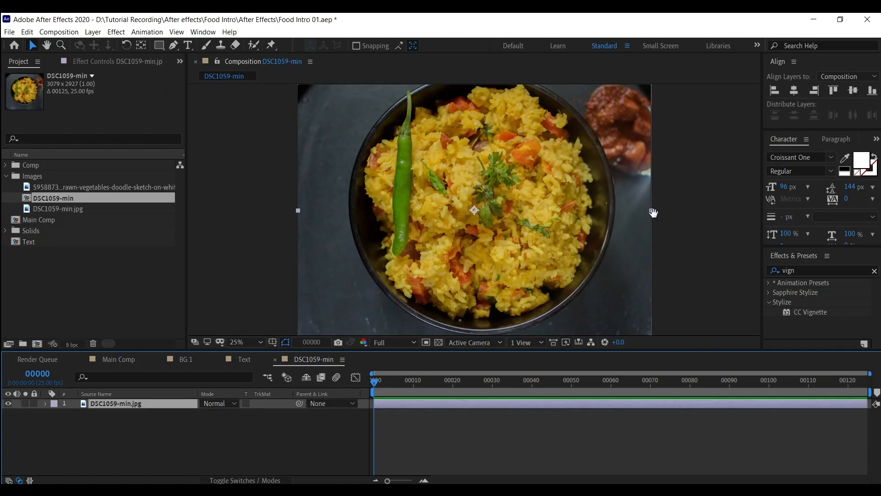
# - Draw a closed curved mask along the bowl's rim on the DSC1059-min.jpg layer with the Pen tool
pyautogui.moveTo(654, 212); pyautogui.dragTo(611, 217)
pyautogui.moveTo(527, 353); pyautogui.dragTo(527, 408)
pyautogui.click(173, 45)
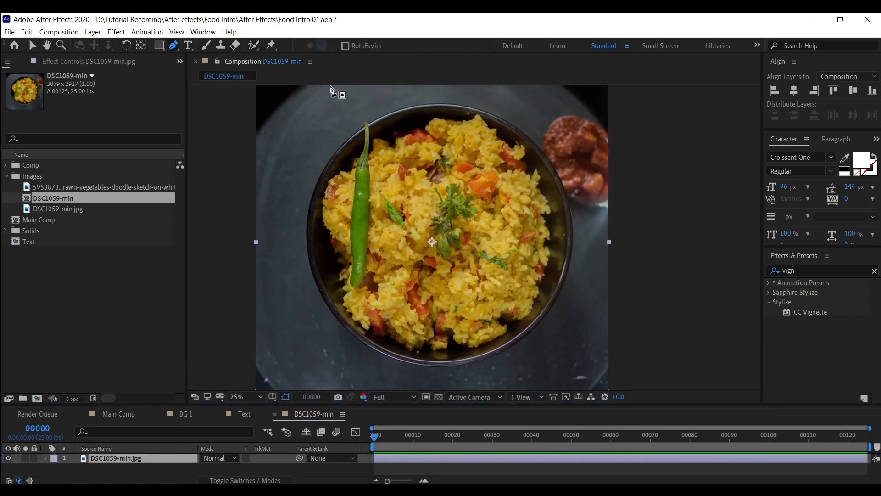
pyautogui.moveTo(440, 114); pyautogui.dragTo(519, 114)
pyautogui.moveTo(578, 253); pyautogui.dragTo(578, 345)
pyautogui.moveTo(511, 294); pyautogui.dragTo(535, 270)
pyautogui.moveTo(468, 352); pyautogui.dragTo(419, 350)
pyautogui.moveTo(339, 219); pyautogui.dragTo(331, 114)
pyautogui.moveTo(466, 91); pyautogui.dragTo(544, 113)
pyautogui.scroll(1, 530, 92)
pyautogui.press('a')
pyautogui.moveTo(337, 243); pyautogui.dragTo(334, 168)
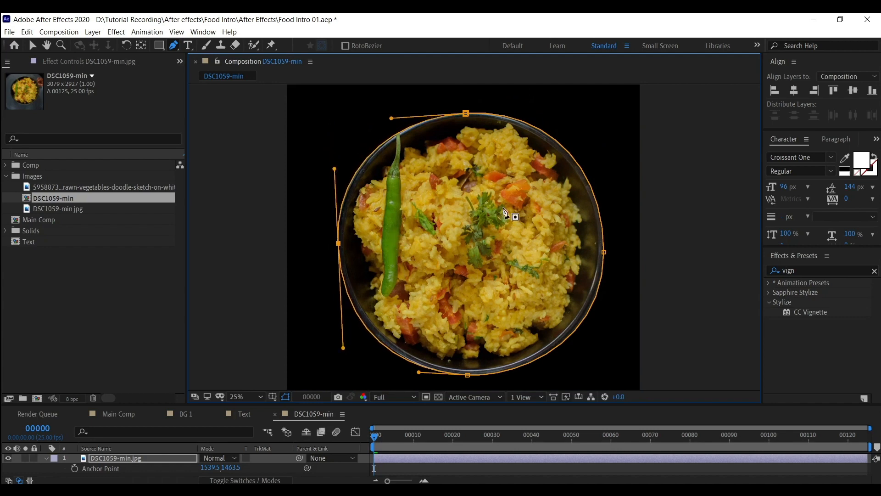
# - Adjust the topmost mask point on the DSC1059-min.jpg layer so the mask follows the bowl's upper rim
pyautogui.click(466, 114)
pyautogui.moveTo(465, 114); pyautogui.dragTo(464, 112)
pyautogui.scroll(-2, 453, 252)
# - Rename the DSC1059-min composition as "Khichri Dish" in its composition settings
pyautogui.click(315, 416)
pyautogui.hotkey('ctrl', 'k')
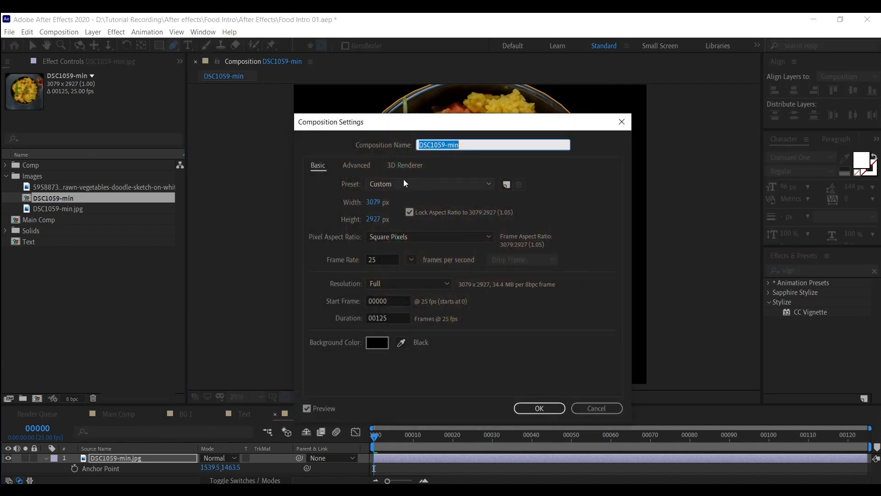
pyautogui.write('Khichri Dish')
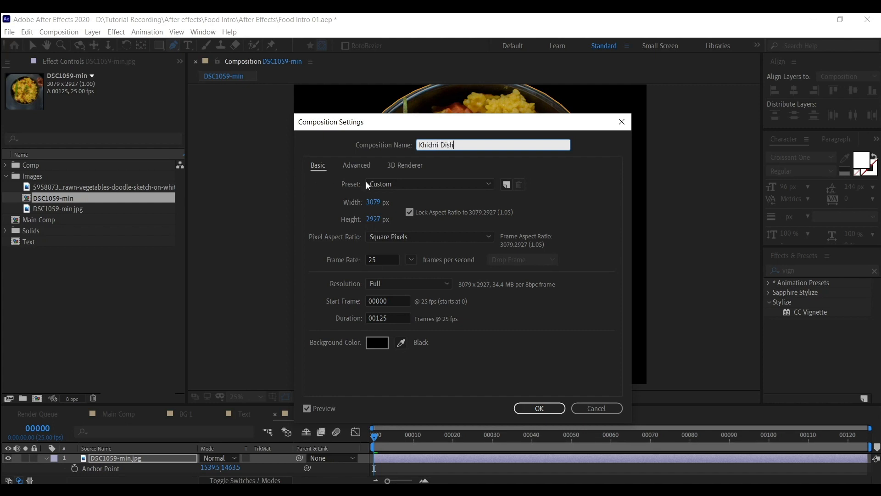
pyautogui.press('Return')
pyautogui.hotkey('ctrl', 'k')
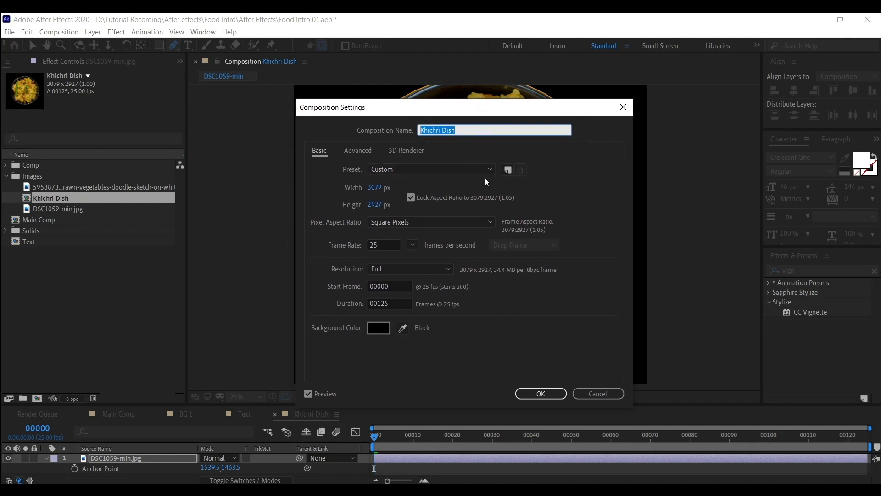
pyautogui.click(555, 394)
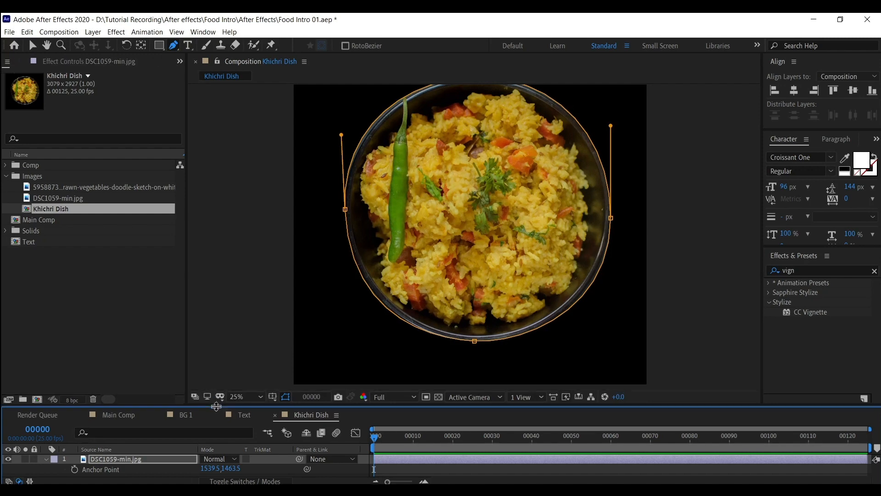
# - Place the Khichri Dish composition in Main Comp as a layer between the Text and BG 1 layers
pyautogui.moveTo(216, 407); pyautogui.dragTo(216, 334)
pyautogui.press(',')
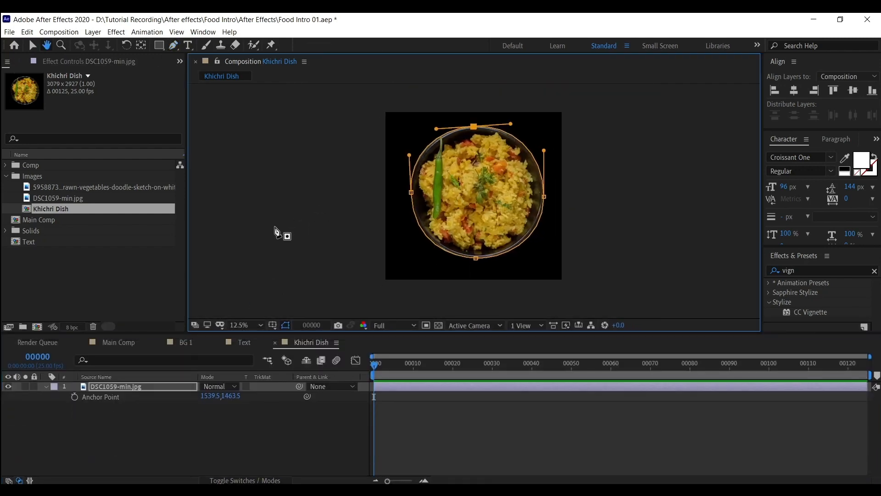
pyautogui.press('v')
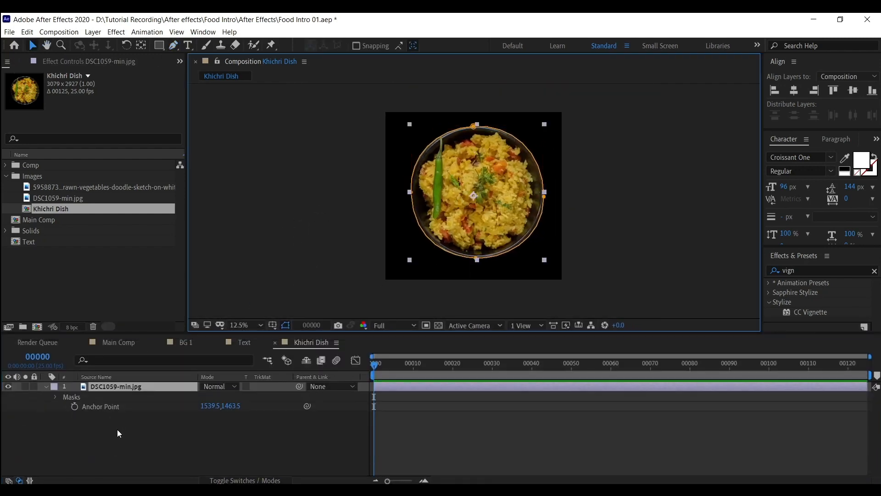
pyautogui.click(118, 342)
pyautogui.click(65, 199)
pyautogui.click(67, 208)
pyautogui.moveTo(111, 277); pyautogui.dragTo(109, 391)
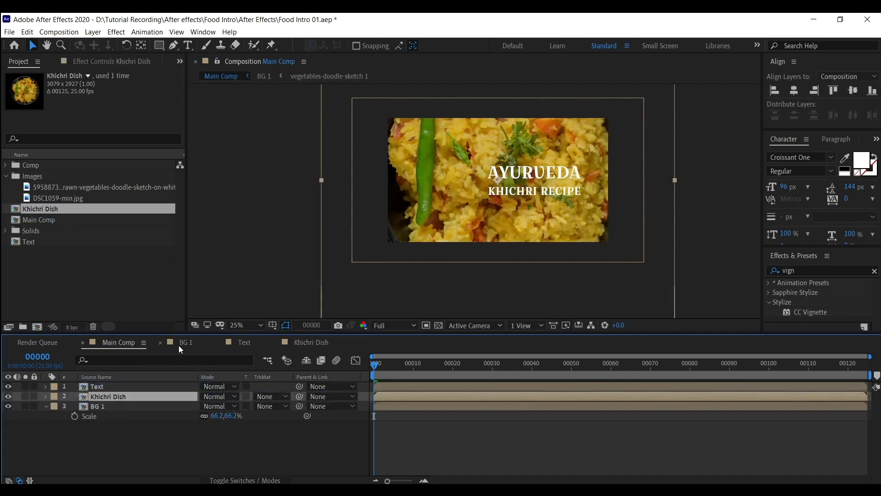
# - Scale down the Khichri Dish layer, place the bowl to the left of the title, and show the title/action safe guides
pyautogui.hotkey('ctrl', 'shift', '-')
pyautogui.hotkey('ctrl', 'shift', '-')
pyautogui.hotkey('ctrl', 'shift', '-')
pyautogui.hotkey('ctrl', 'shift', '-')
pyautogui.hotkey('ctrl', 'shift', '-')
pyautogui.hotkey('ctrl', 'shift', '-')
pyautogui.hotkey('ctrl', 'shift', '-')
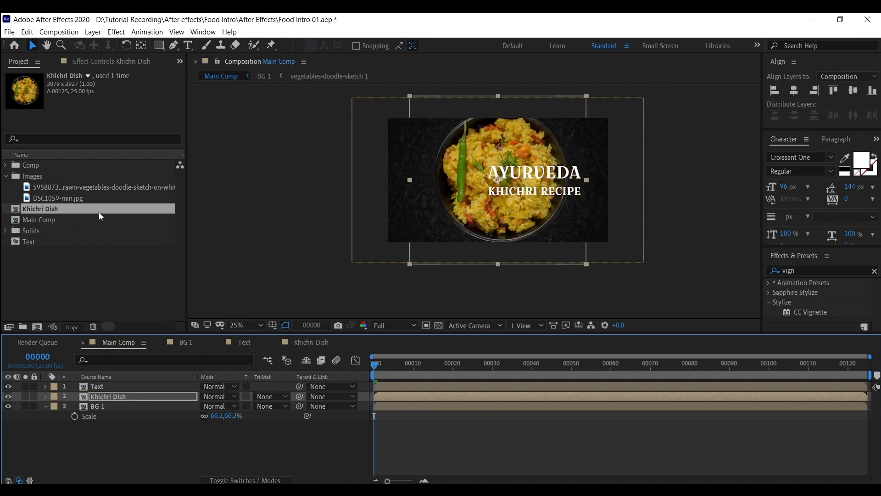
pyautogui.moveTo(479, 172); pyautogui.dragTo(438, 187)
pyautogui.press("'")
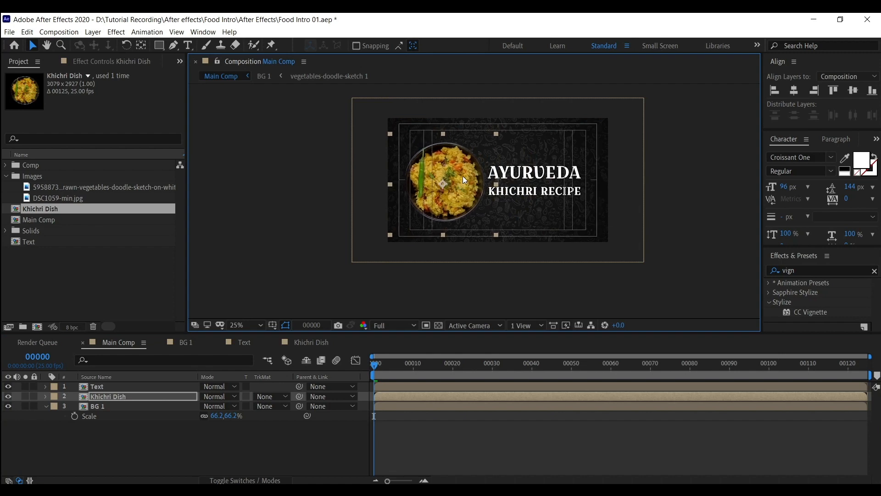
# - Nudge the Khichri Dish layer slightly left and up in Main Comp
pyautogui.click(688, 205)
pyautogui.moveTo(630, 200); pyautogui.dragTo(637, 211)
pyautogui.moveTo(530, 225); pyautogui.dragTo(501, 237)
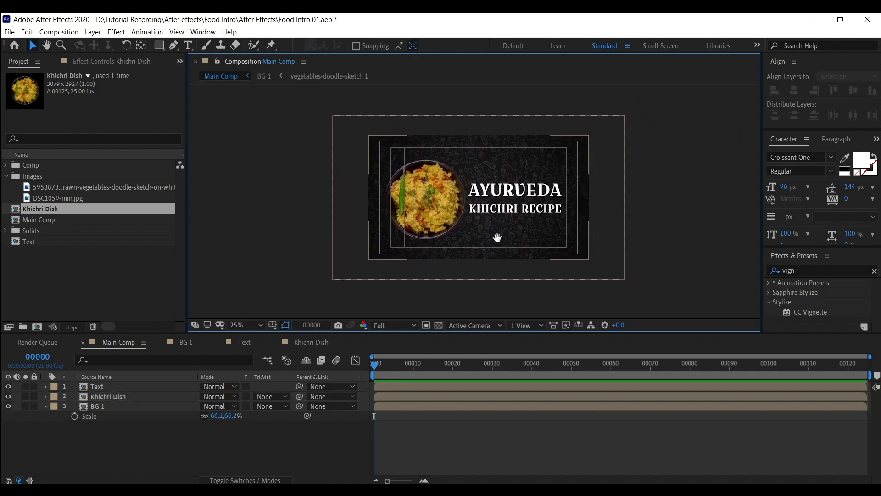
pyautogui.scroll(2, 443, 254)
pyautogui.moveTo(445, 244); pyautogui.dragTo(441, 243)
pyautogui.click(636, 202)
pyautogui.click(730, 194)
pyautogui.moveTo(590, 188); pyautogui.dragTo(582, 186)
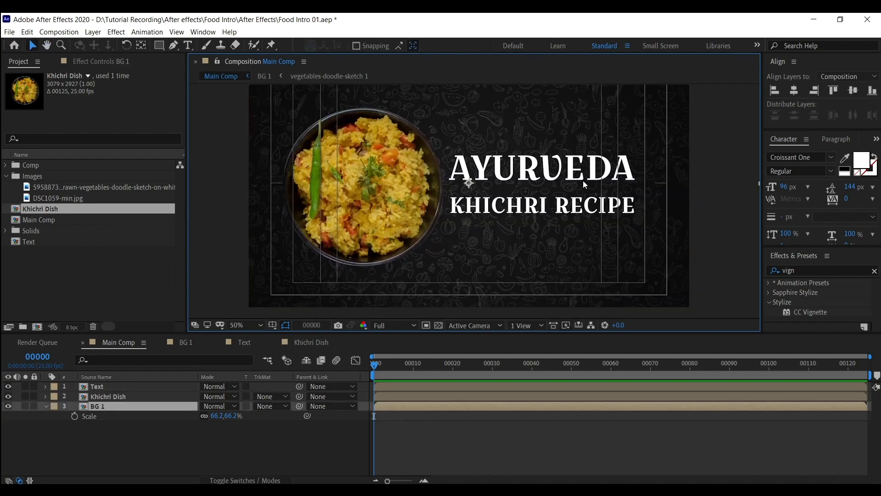
# - Shift the title slightly right inside the Text composition to meet the title-safe guide, and return to Main Comp
pyautogui.click(503, 219)
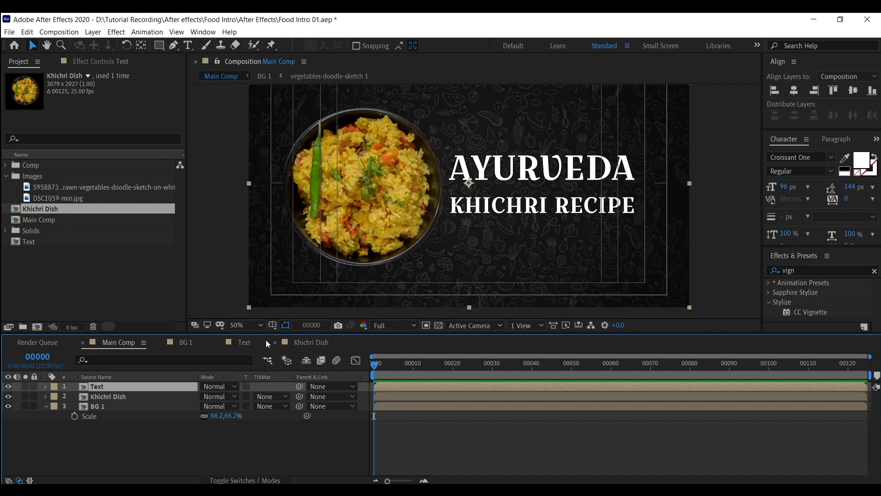
pyautogui.click(255, 342)
pyautogui.moveTo(588, 192); pyautogui.dragTo(597, 192)
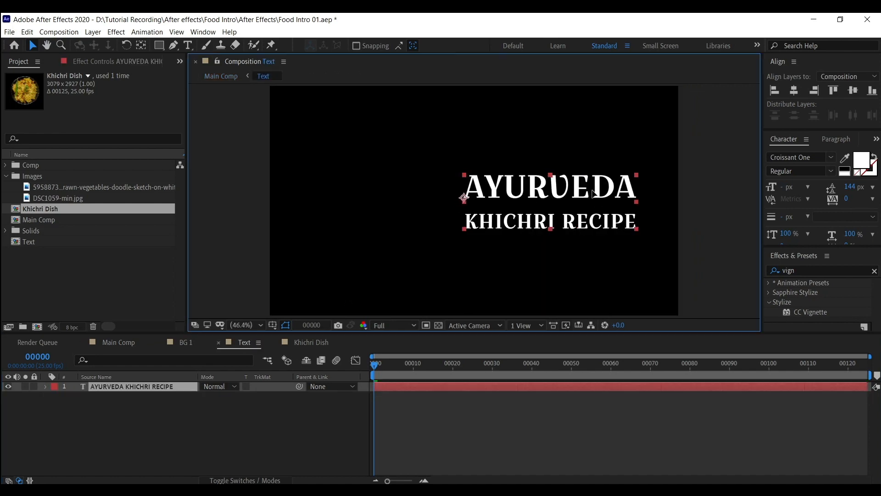
pyautogui.doubleClick(598, 225)
pyautogui.tripleClick(598, 227)
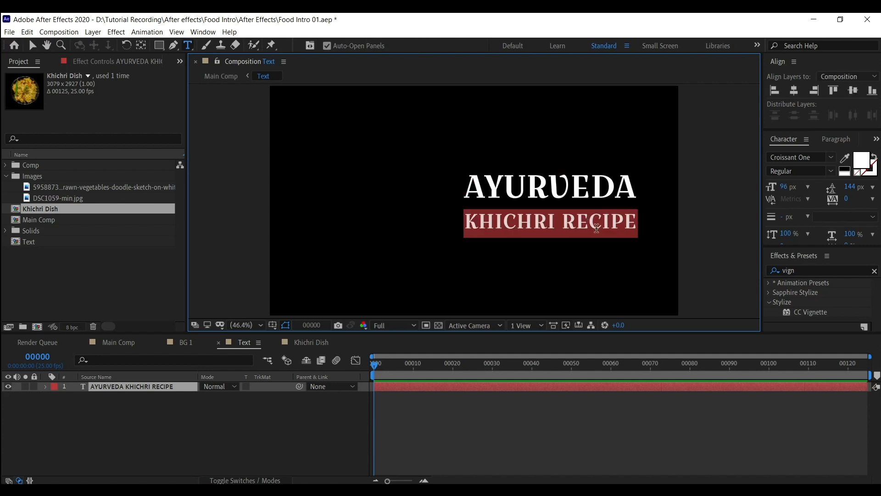
pyautogui.click(140, 343)
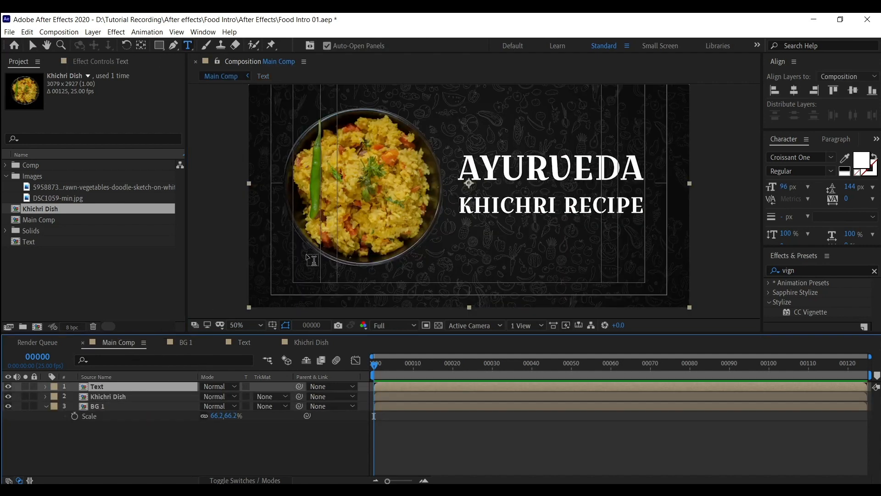
# - Set the leading of the "KHICHRI RECIPE" line to 101 px in the Text composition and return to Main Comp
pyautogui.click(257, 347)
pyautogui.click(565, 221)
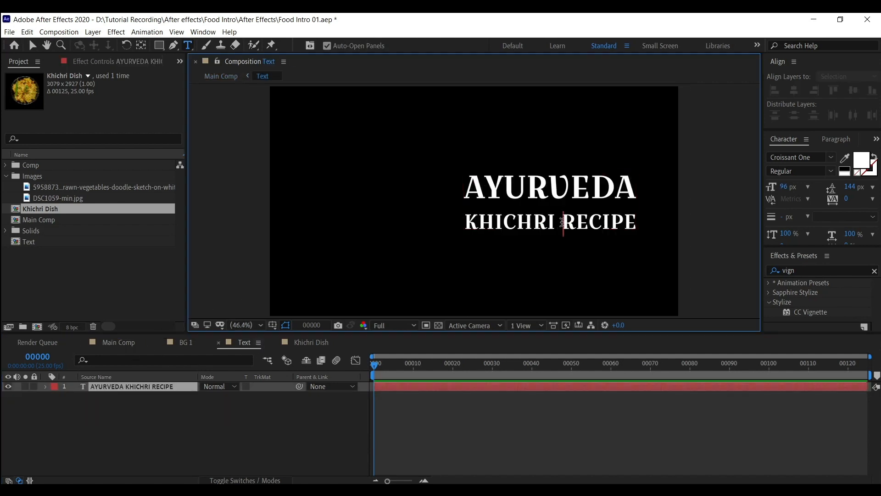
pyautogui.tripleClick(565, 220)
pyautogui.moveTo(854, 188); pyautogui.dragTo(829, 188)
pyautogui.click(107, 401)
pyautogui.click(118, 342)
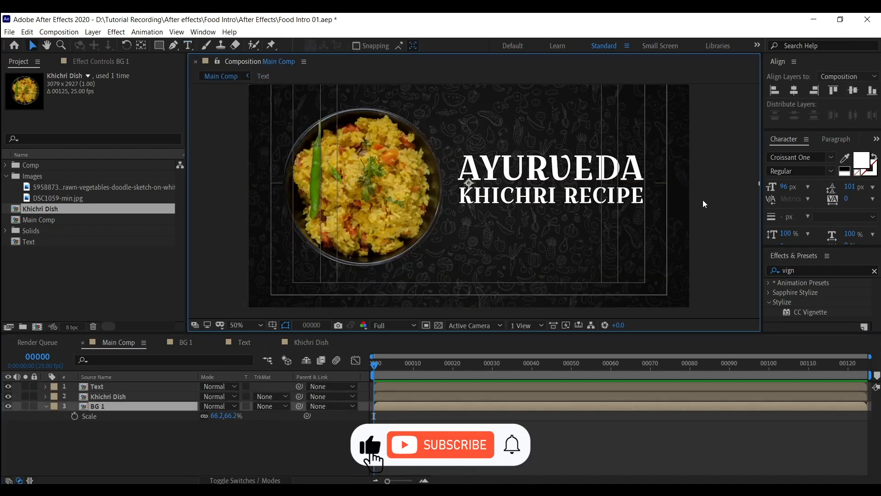
# - Hide the title/action safe guides in Main Comp
pyautogui.scroll(-2, 697, 202)
pyautogui.click(640, 220)
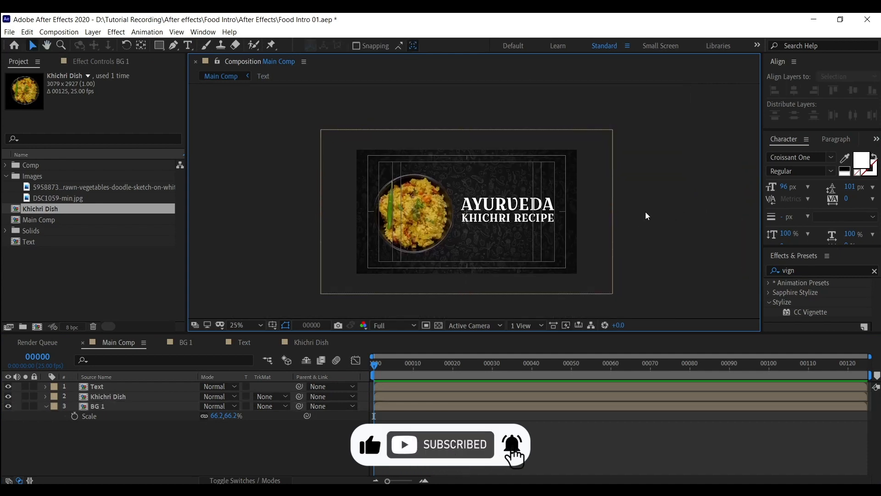
pyautogui.press("'")
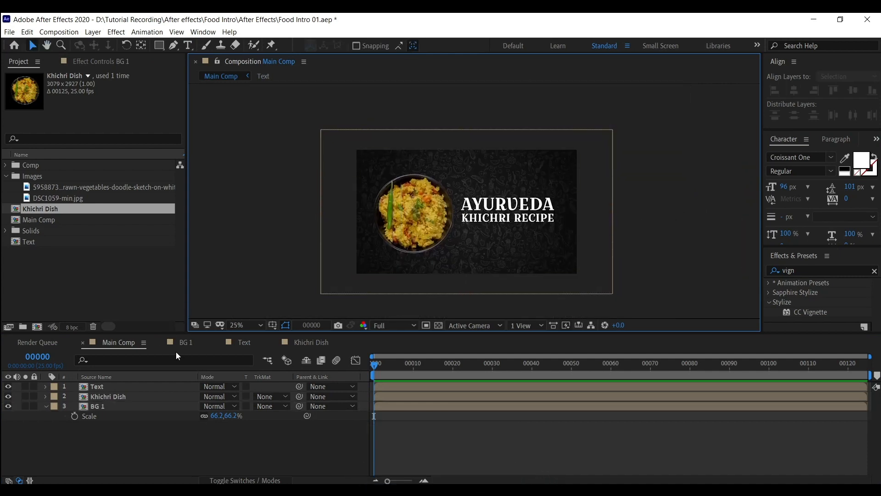
# - Darken the Dark Gray Solid 1 layer in the BG 1 composition to 3F3F3F and return to Main Comp
pyautogui.doubleClick(117, 406)
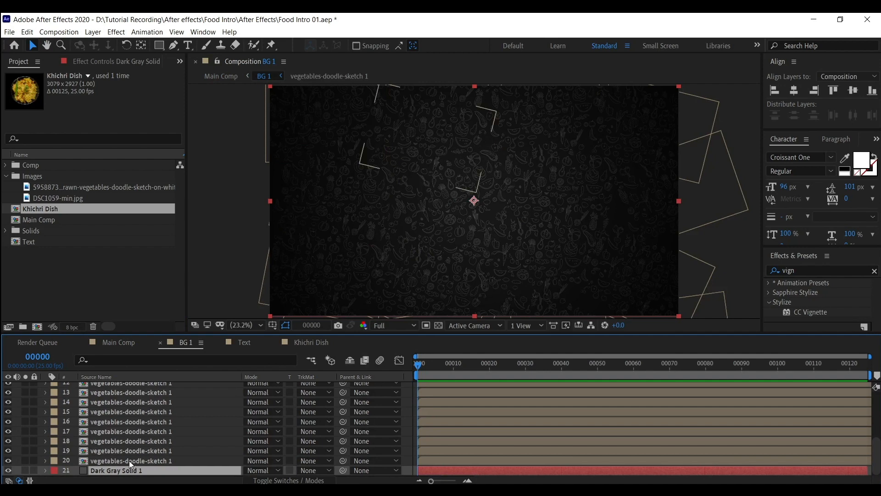
pyautogui.hotkey('ctrl', 'shift', 'y')
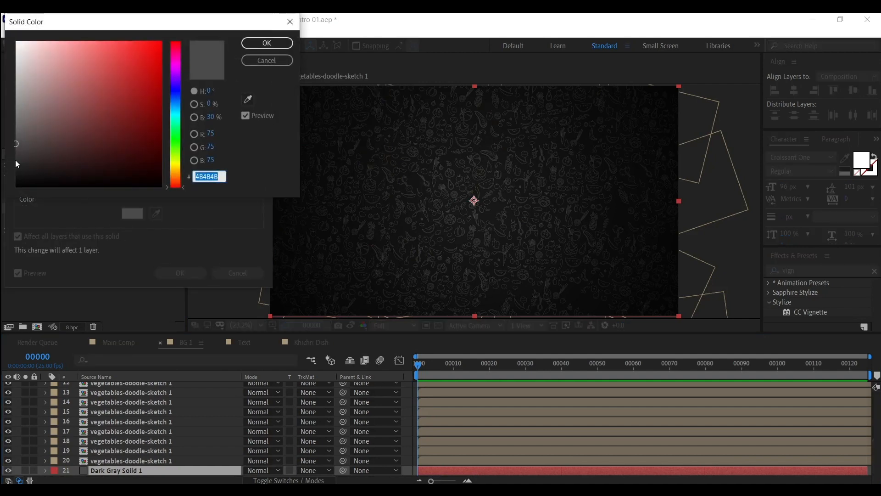
pyautogui.write('000000')
pyautogui.moveTo(53, 163); pyautogui.dragTo(8, 151)
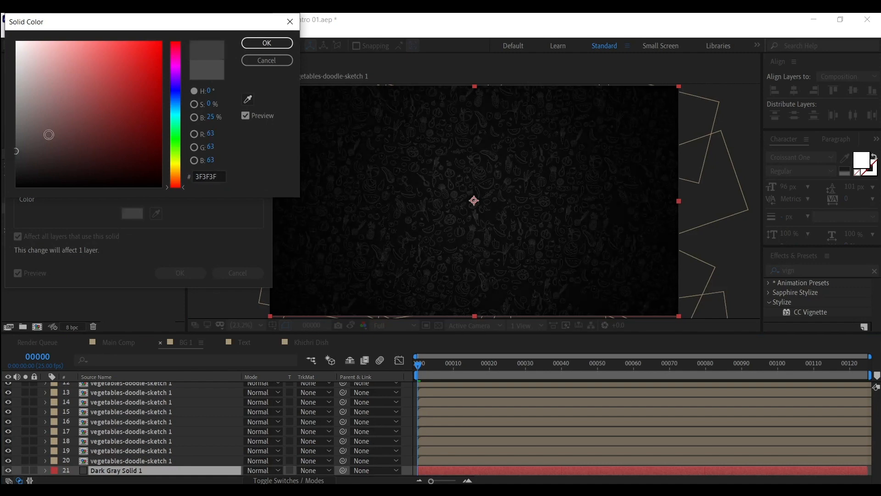
pyautogui.click(265, 44)
pyautogui.click(190, 276)
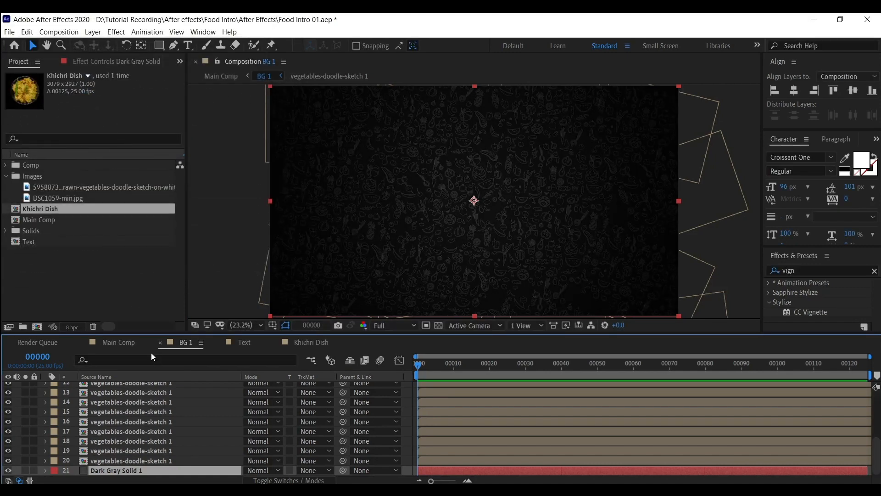
pyautogui.click(119, 343)
pyautogui.moveTo(631, 223); pyautogui.dragTo(651, 219)
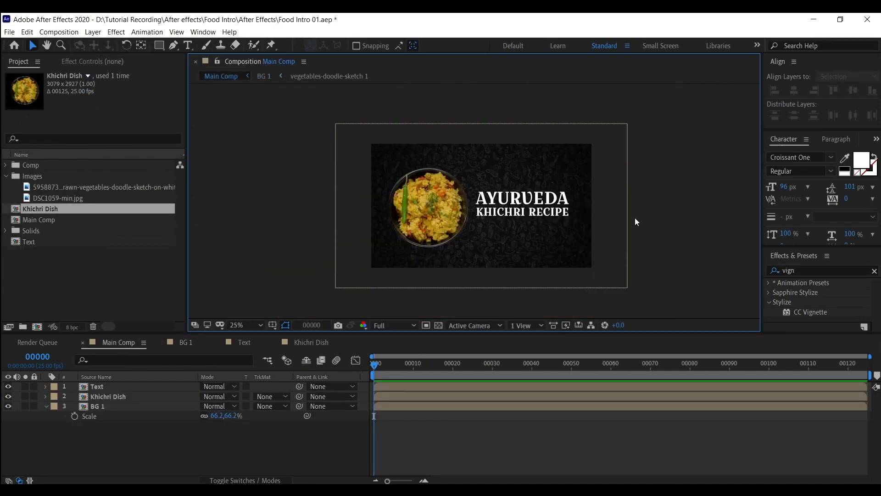
# - Duplicate the Dark Gray Solid 1 layer in BG 1 and draw a circular mask around the centre of the copy
pyautogui.click(294, 343)
pyautogui.click(149, 387)
pyautogui.click(186, 342)
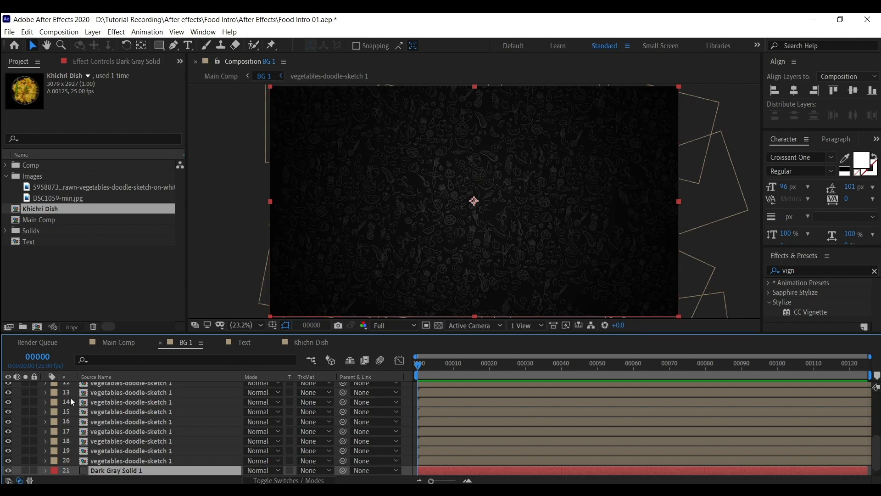
pyautogui.hotkey('ctrl', 'd')
pyautogui.moveTo(157, 46); pyautogui.dragTo(187, 69)
pyautogui.moveTo(473, 199); pyautogui.dragTo(518, 244)
# - Set the masked solid's blending mode to Screen and its mask feather to 756 pixels
pyautogui.click(262, 450)
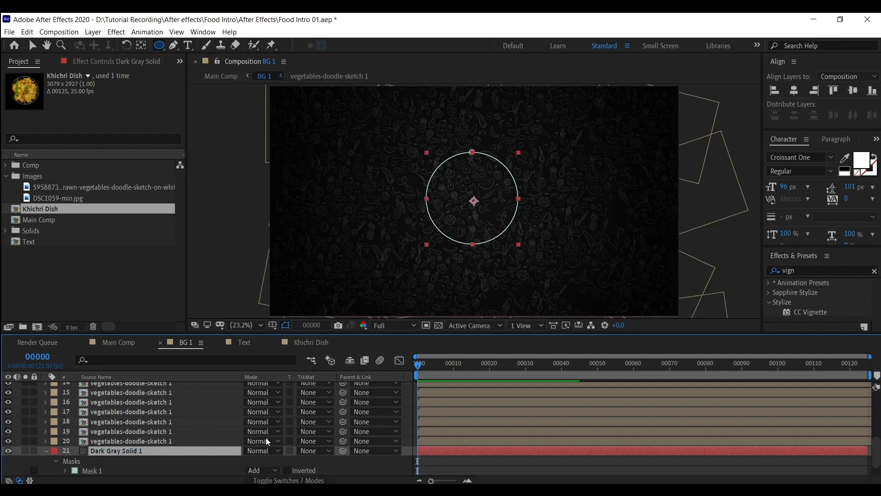
pyautogui.click(285, 164)
pyautogui.press('f')
pyautogui.moveTo(263, 460); pyautogui.dragTo(544, 449)
pyautogui.moveTo(659, 439); pyautogui.dragTo(668, 437)
pyautogui.click(194, 440)
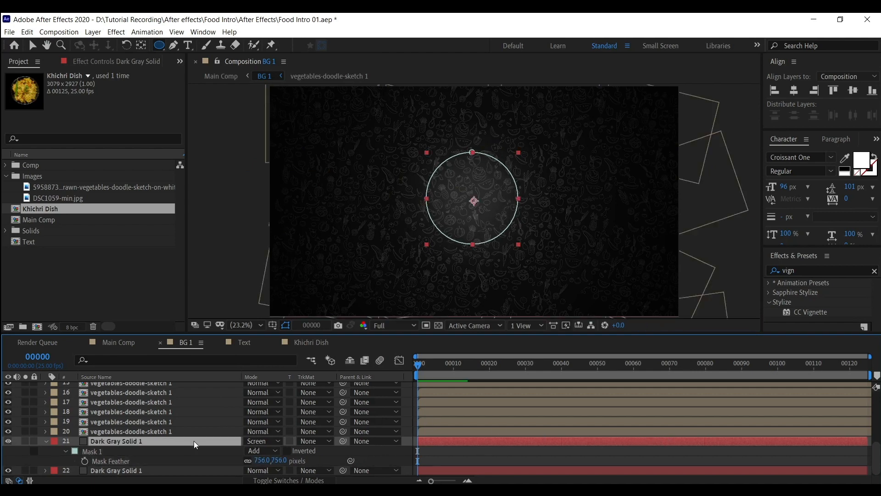
pyautogui.press('v')
pyautogui.click(196, 411)
pyautogui.click(233, 287)
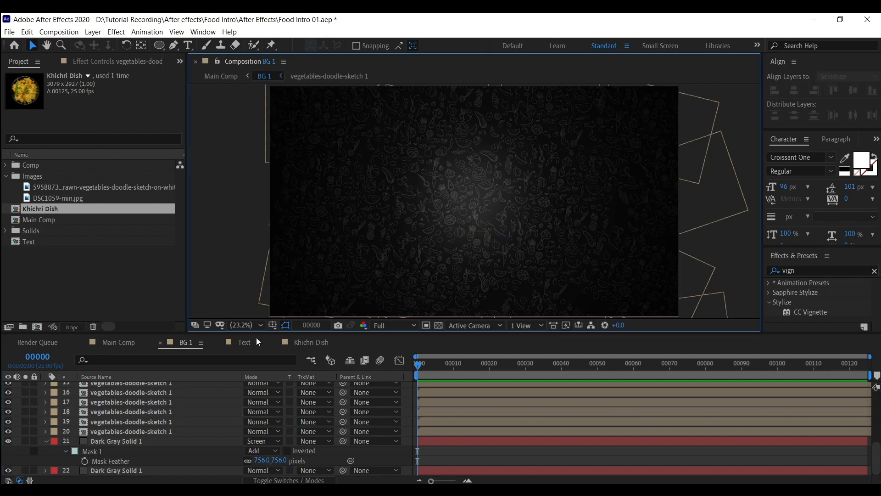
# - Compare the BG 1 background with the masked solid hidden and shown, and return to Main Comp
pyautogui.click(8, 441)
pyautogui.click(7, 442)
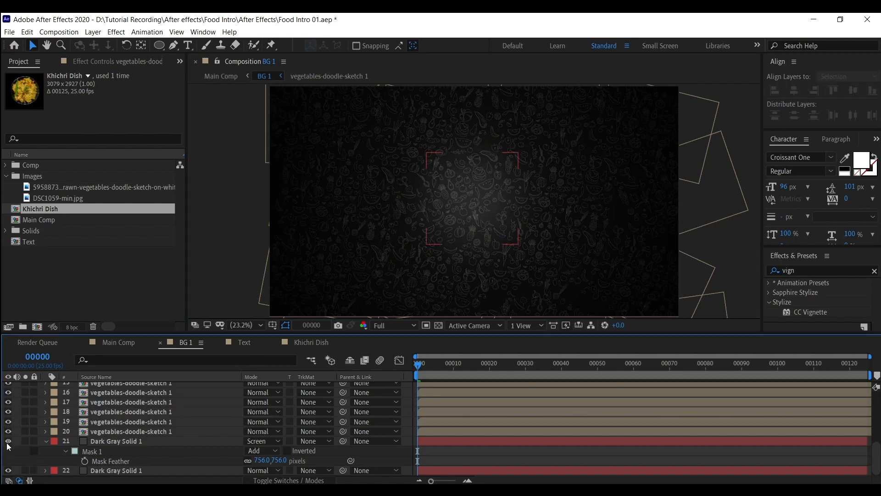
pyautogui.click(128, 345)
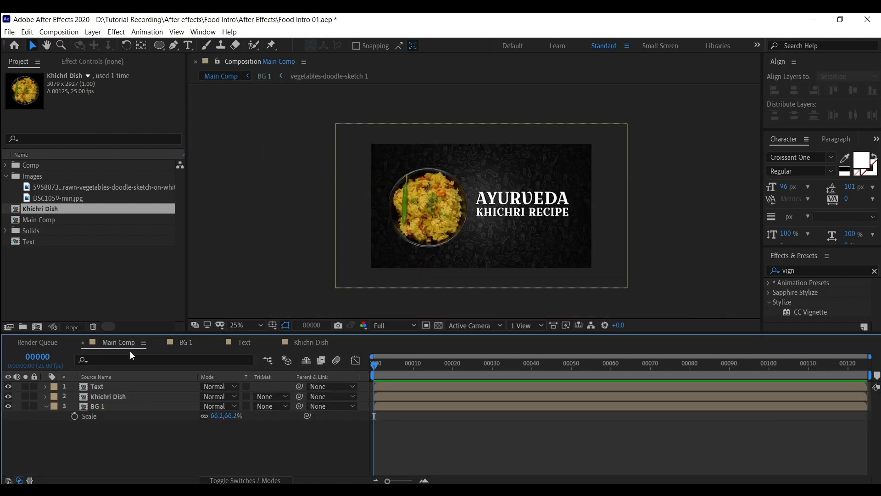
# - Examine the bowl and title placement against the background in Main Comp
pyautogui.click(639, 234)
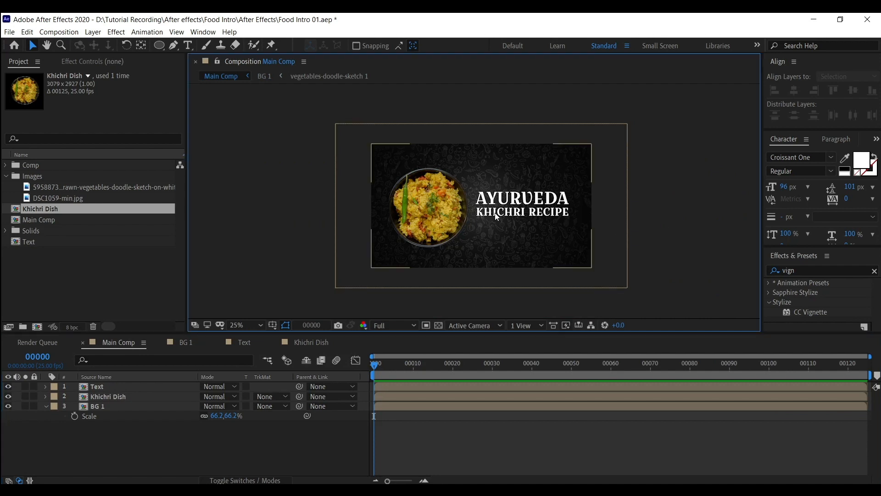
pyautogui.moveTo(679, 220)
pyautogui.mouseDown()
pyautogui.moveTo(681, 241)
pyautogui.moveTo(620, 222)
pyautogui.moveTo(665, 224)
pyautogui.mouseUp()
pyautogui.scroll(1, 673, 229)
pyautogui.scroll(-1, 619, 222)
pyautogui.click(541, 201)
pyautogui.click(673, 209)
pyautogui.click(537, 202)
pyautogui.click(680, 217)
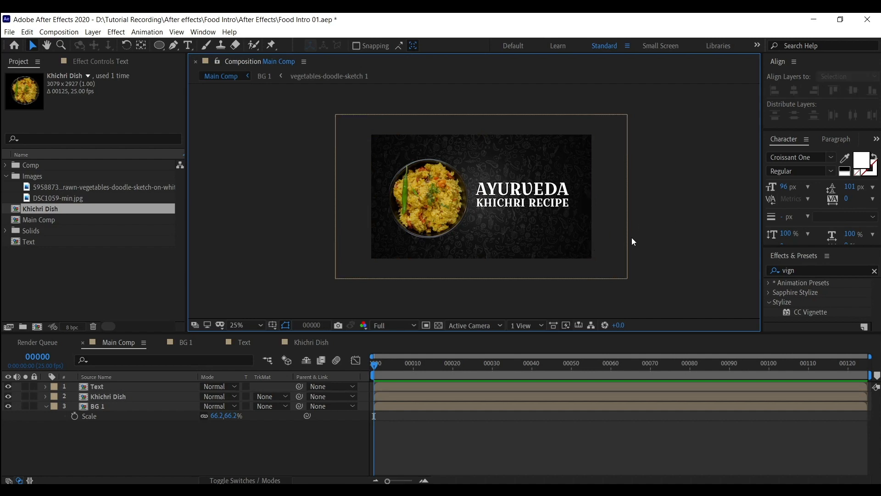
pyautogui.click(387, 223)
pyautogui.click(365, 230)
pyautogui.click(391, 228)
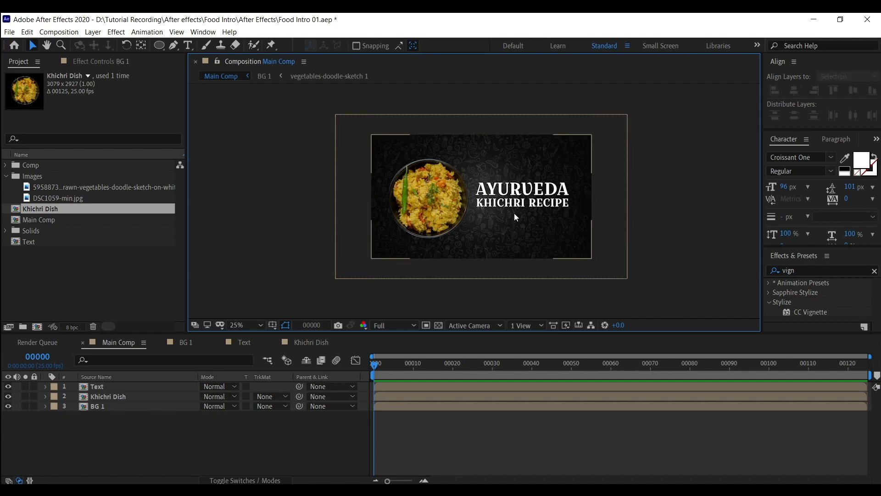
# - Try moving the Text layer slightly left in Main Comp, and undo the move
pyautogui.moveTo(483, 208); pyautogui.dragTo(480, 208)
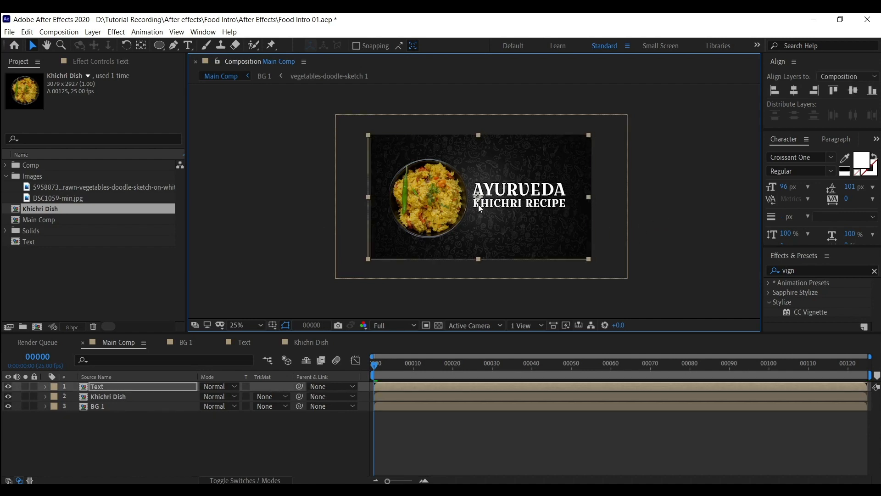
pyautogui.hotkey('ctrl', 'z')
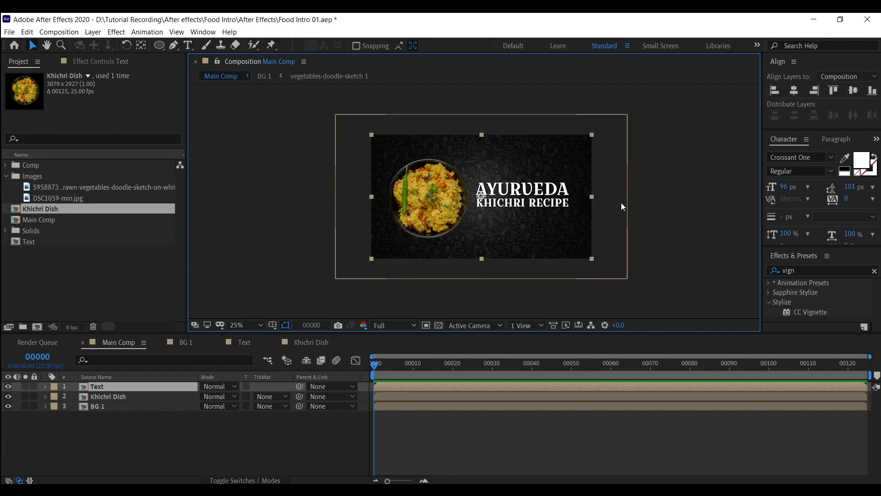
# - Open the Text composition from Main Comp
pyautogui.click(620, 218)
pyautogui.click(454, 219)
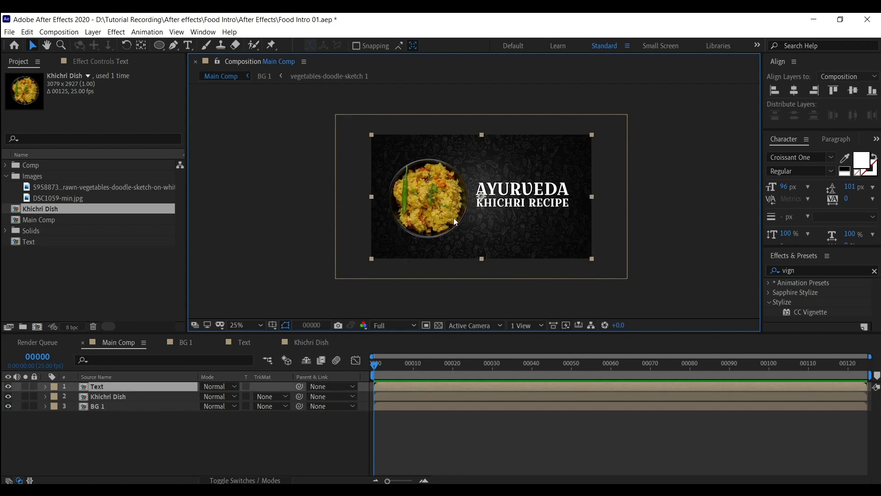
pyautogui.click(250, 344)
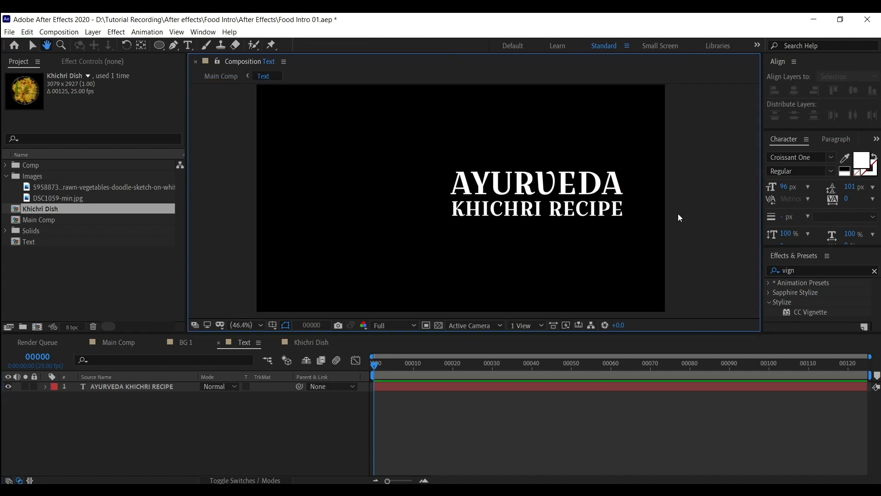
# - Try deleting the KHICHRI RECIPE line from the text layer, and undo the deletion
pyautogui.doubleClick(580, 217)
pyautogui.doubleClick(553, 219)
pyautogui.press('BackSpace')
pyautogui.hotkey('ctrl', 'z')
pyautogui.tripleClick(528, 220)
pyautogui.press('BackSpace')
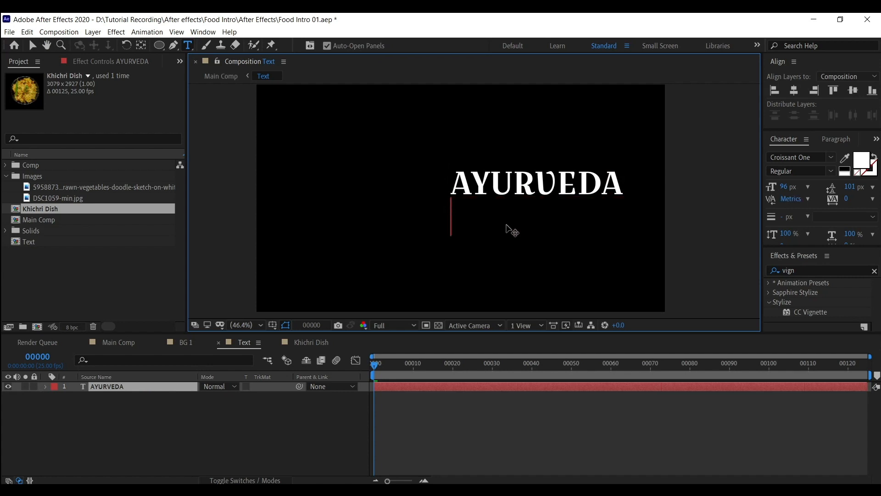
pyautogui.hotkey('ctrl', 'z')
# - Duplicate the AYURVEDA KHICHRI RECIPE text layer and, with the lower copy hidden, delete the KHICHRI RECIPE line from the upper copy
pyautogui.click(141, 385)
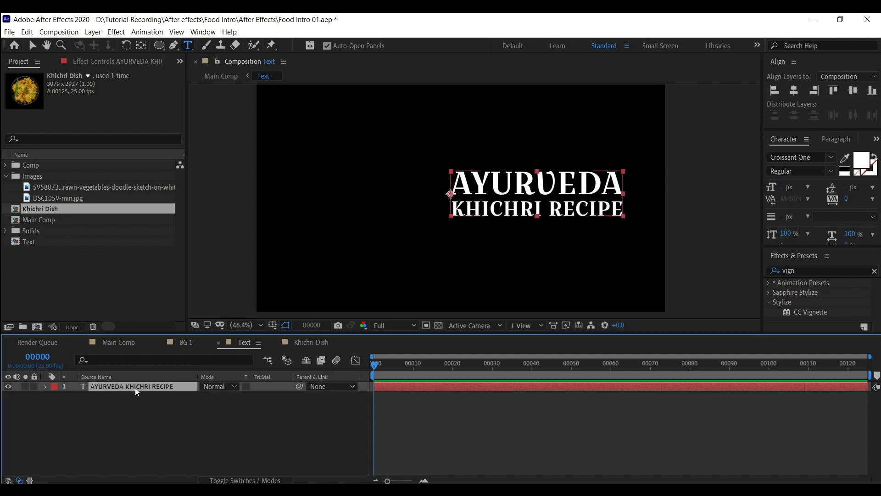
pyautogui.hotkey('ctrl', 'd')
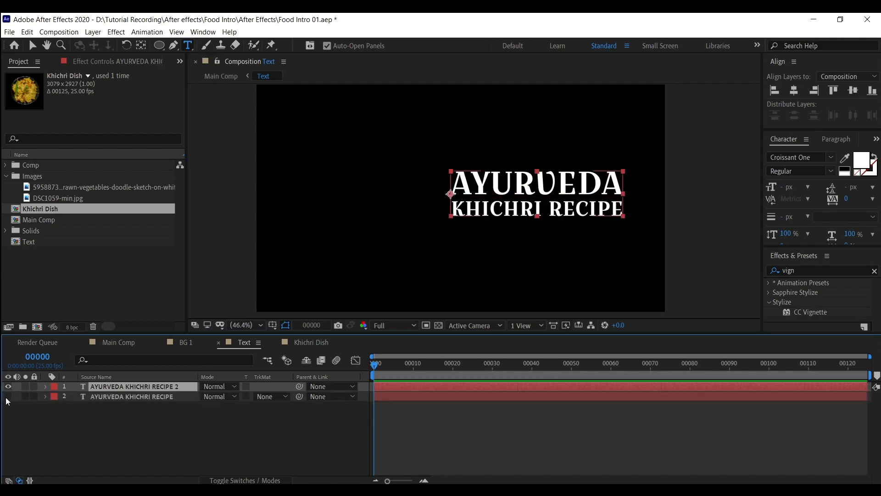
pyautogui.click(120, 394)
pyautogui.doubleClick(133, 387)
pyautogui.click(533, 215)
pyautogui.tripleClick(534, 215)
pyautogui.press('BackSpace')
pyautogui.press('BackSpace')
# - Delete the AYURVEDA line from the lower text layer and move its KHICHRI RECIPE text directly beneath AYURVEDA
pyautogui.click(143, 397)
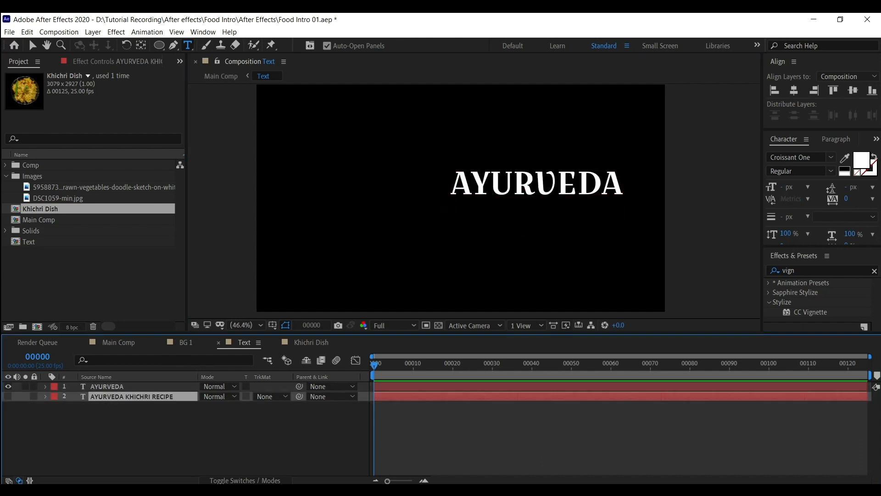
pyautogui.click(8, 396)
pyautogui.doubleClick(511, 204)
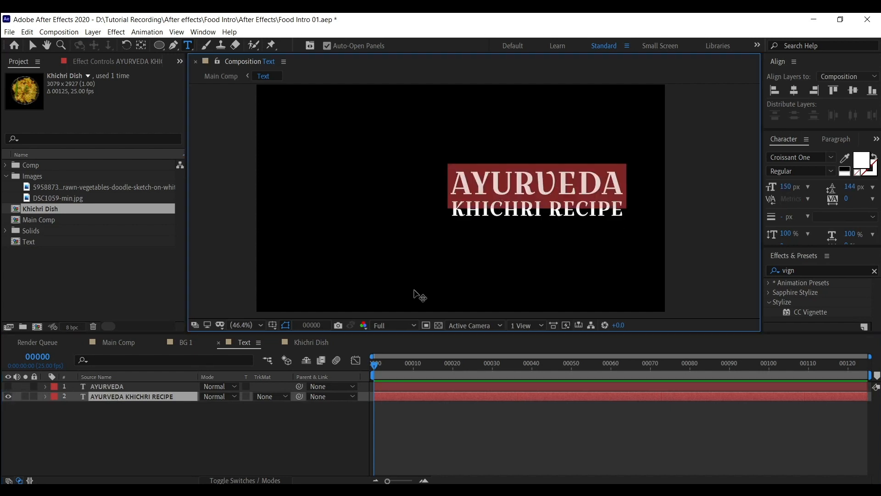
pyautogui.press('BackSpace')
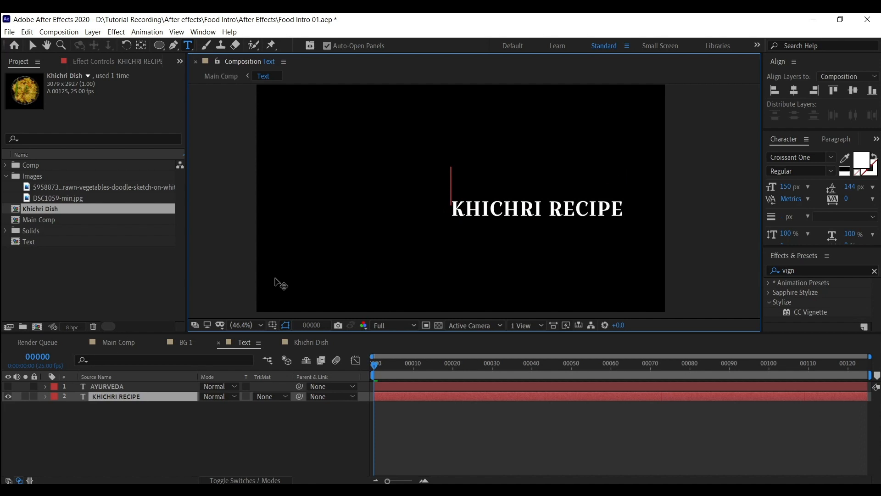
pyautogui.click(118, 397)
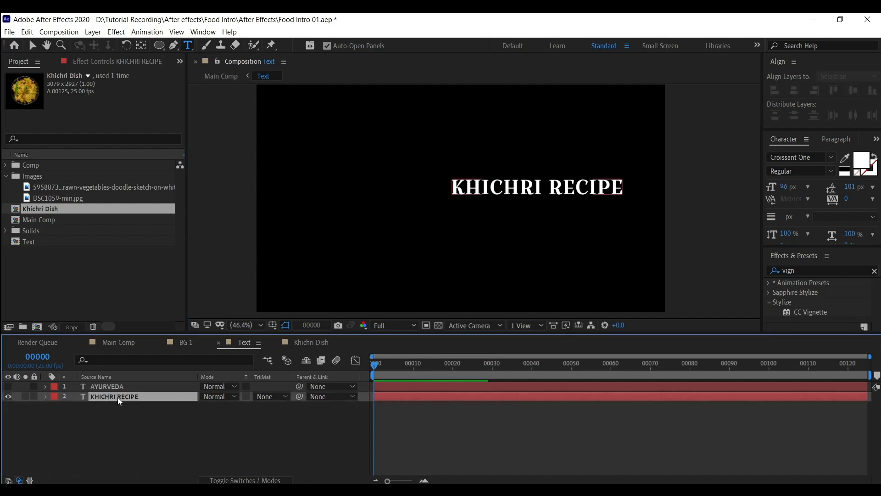
pyautogui.click(8, 387)
pyautogui.press('v')
pyautogui.moveTo(572, 188); pyautogui.dragTo(572, 213)
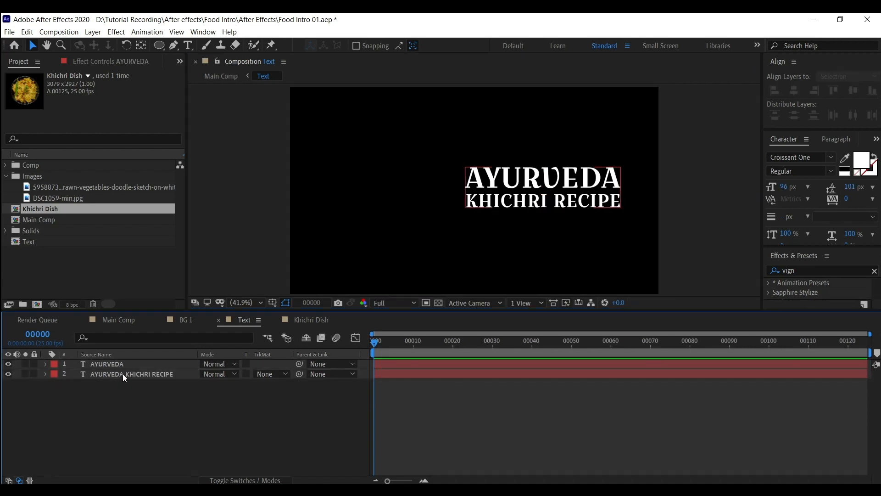
# - Add a text animator with Position and Opacity properties to the AYURVEDA layer
pyautogui.click(116, 365)
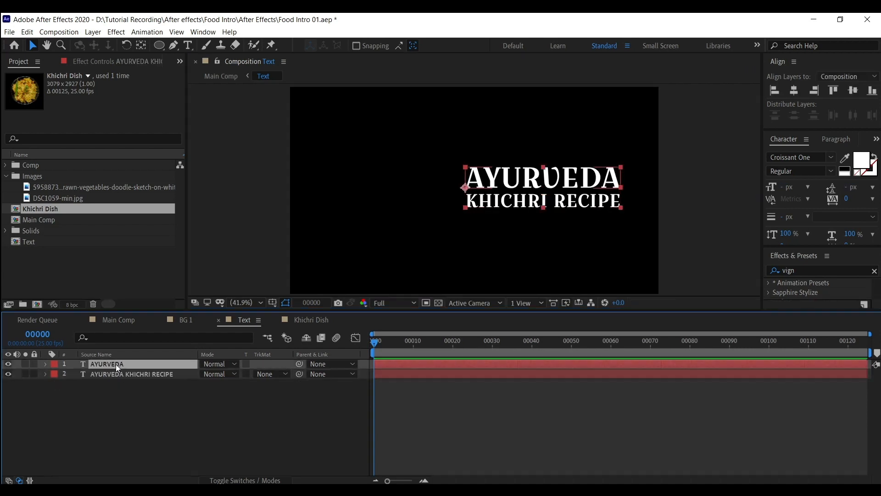
pyautogui.click(45, 364)
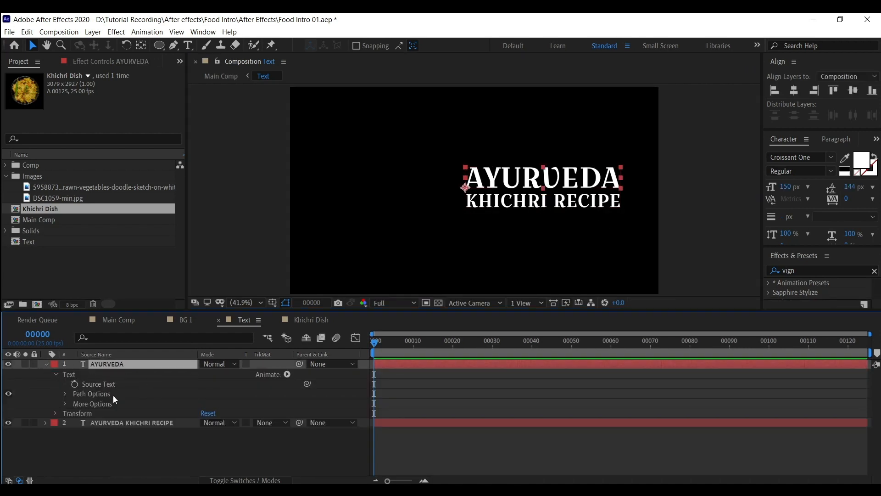
pyautogui.click(161, 376)
pyautogui.click(287, 375)
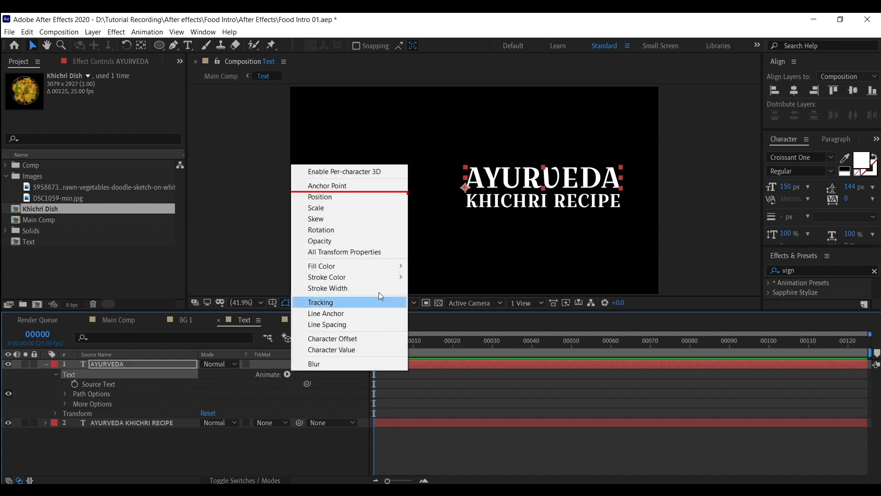
pyautogui.click(338, 198)
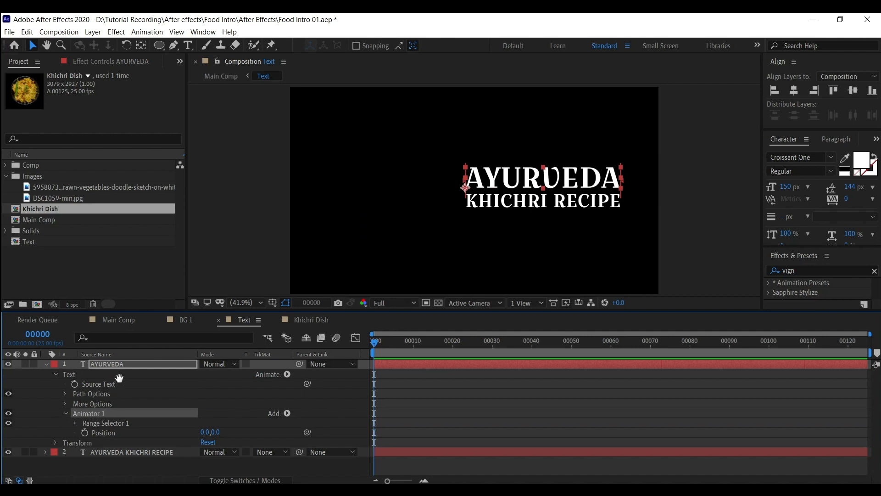
pyautogui.click(287, 413)
pyautogui.moveTo(311, 468)
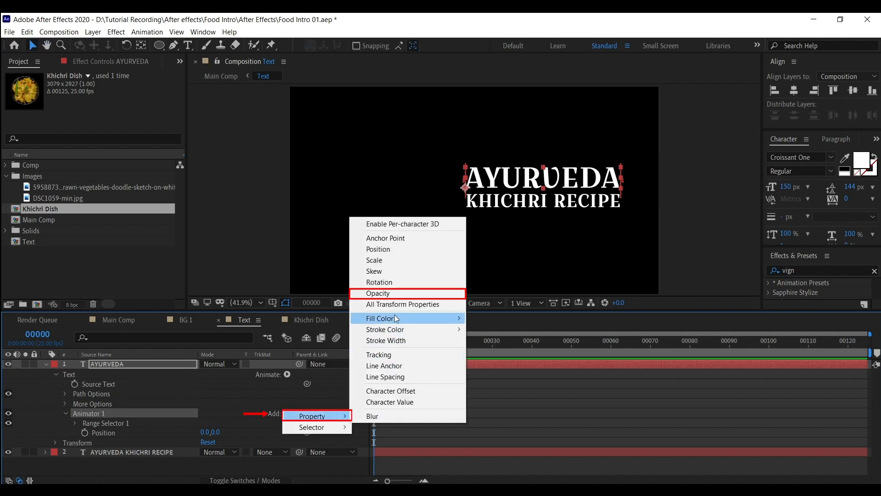
pyautogui.click(386, 294)
pyautogui.click(148, 433)
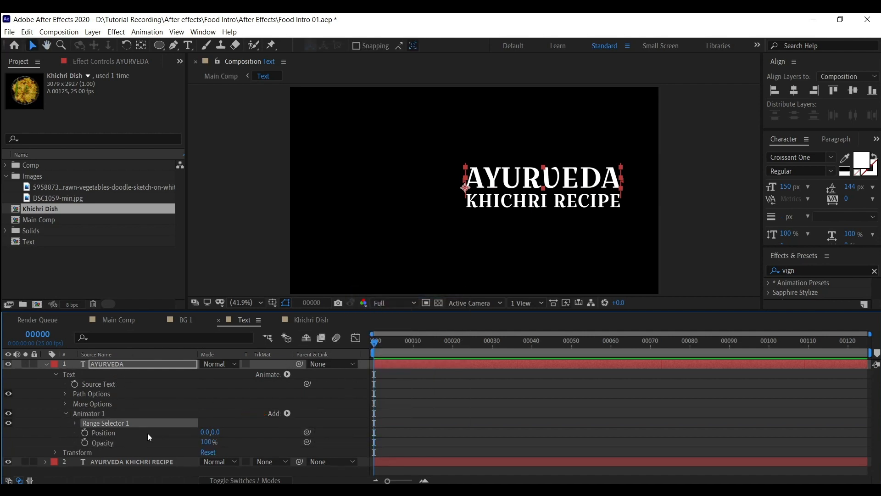
# - Set the shape of the AYURVEDA animator's Range Selector 1 to Ramp Up in its Advanced options
pyautogui.click(75, 423)
pyautogui.moveTo(100, 415); pyautogui.dragTo(101, 392)
pyautogui.click(84, 437)
pyautogui.moveTo(176, 311); pyautogui.dragTo(175, 235)
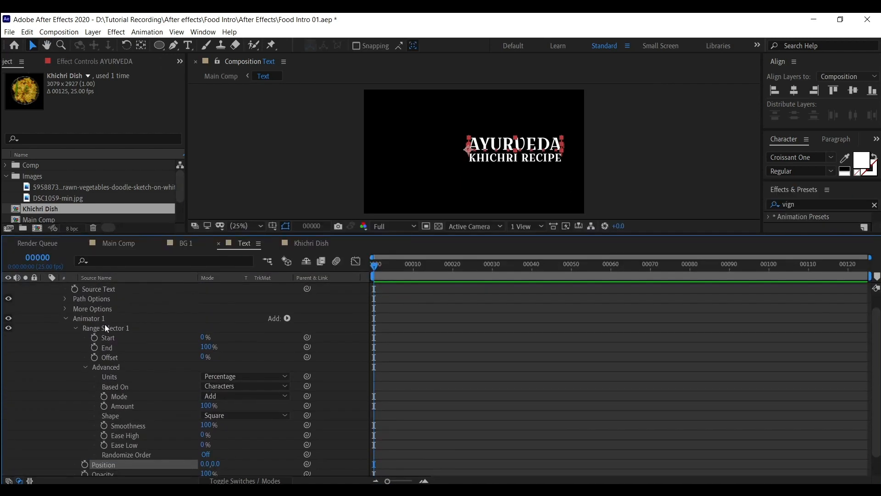
pyautogui.scroll(-2, 216, 402)
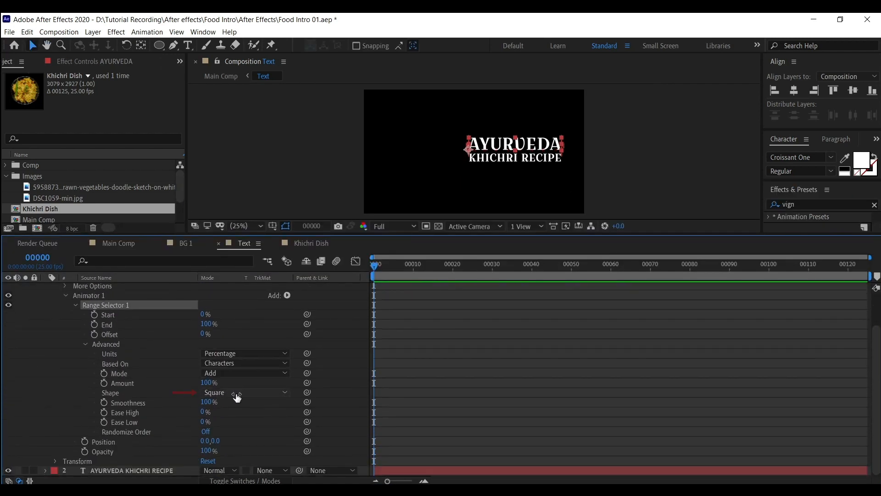
pyautogui.click(243, 393)
pyautogui.click(239, 415)
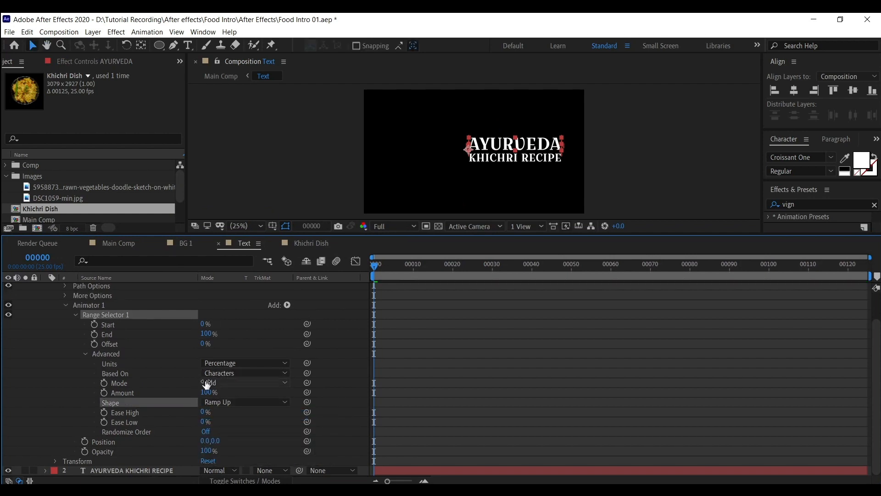
# - Set Animator 1's Position to 0.0, 131.0 on the AYURVEDA layer
pyautogui.click(180, 374)
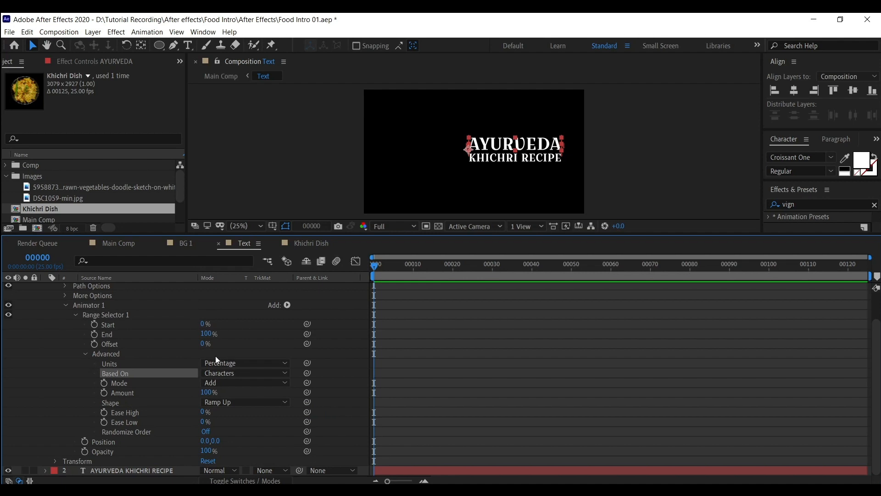
pyautogui.click(237, 346)
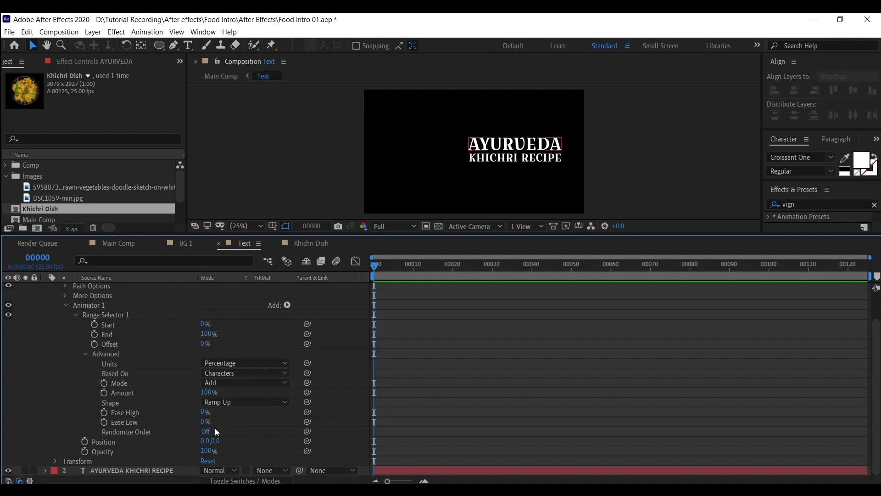
pyautogui.moveTo(214, 441); pyautogui.dragTo(286, 437)
# - Hide the KHICHRI RECIPE layer and turn off Animator 1 on the AYURVEDA layer
pyautogui.scroll(3, 104, 396)
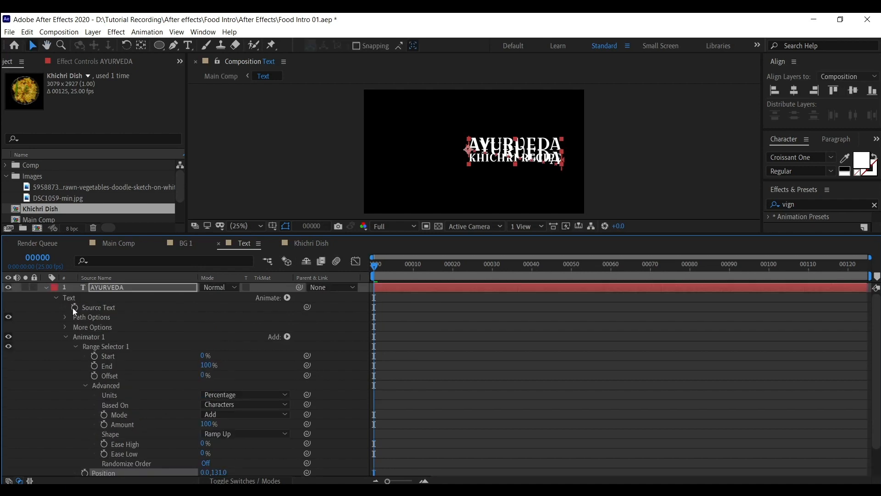
pyautogui.click(46, 287)
pyautogui.click(9, 299)
pyautogui.click(46, 288)
pyautogui.click(122, 336)
# - Review the Position, Opacity and Advanced shape settings of Animator 1
pyautogui.scroll(-1, 140, 330)
pyautogui.scroll(-2, 147, 339)
pyautogui.click(136, 440)
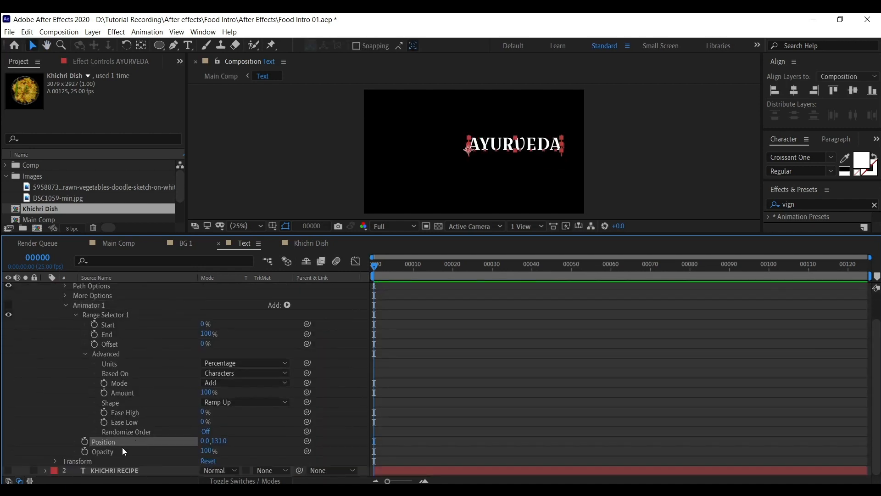
pyautogui.click(136, 452)
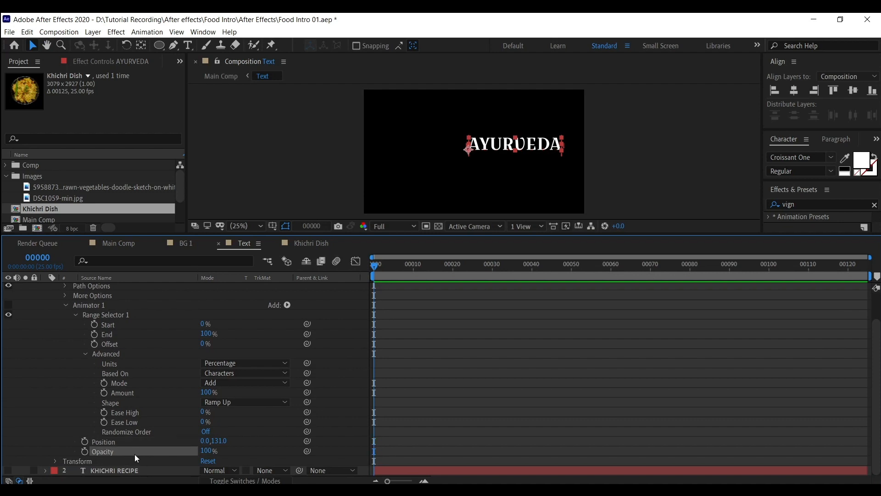
pyautogui.scroll(2, 114, 365)
pyautogui.scroll(-2, 103, 420)
pyautogui.click(133, 315)
pyautogui.click(160, 355)
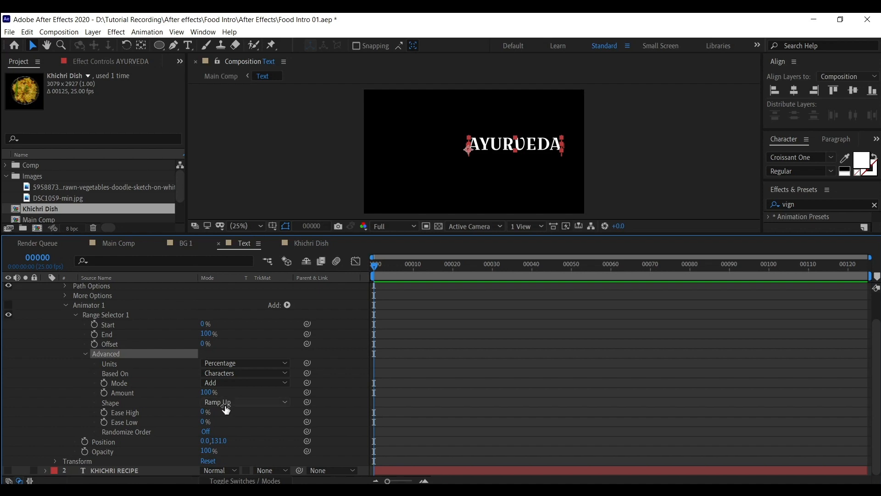
pyautogui.click(175, 403)
pyautogui.click(196, 354)
# - Keyframe Range Selector 1's Offset from -100% at frame 0 to 100% at frame 14
pyautogui.click(96, 344)
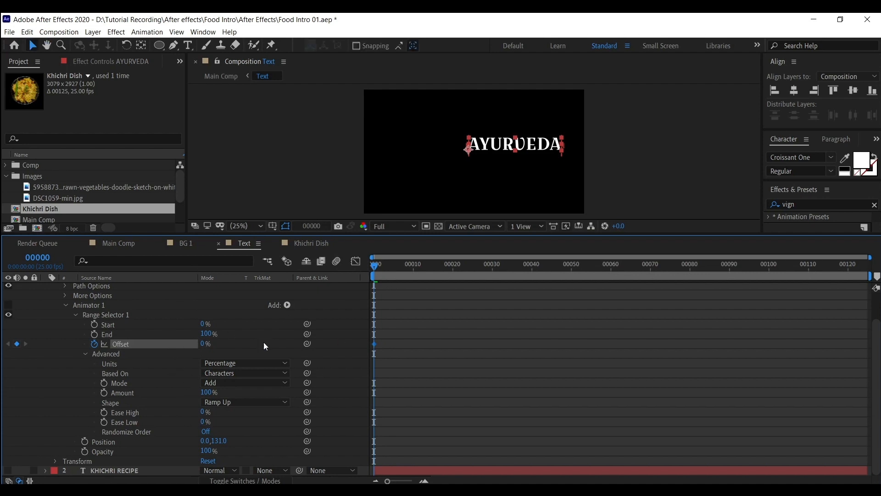
pyautogui.moveTo(208, 344); pyautogui.dragTo(177, 343)
pyautogui.moveTo(401, 268); pyautogui.dragTo(429, 267)
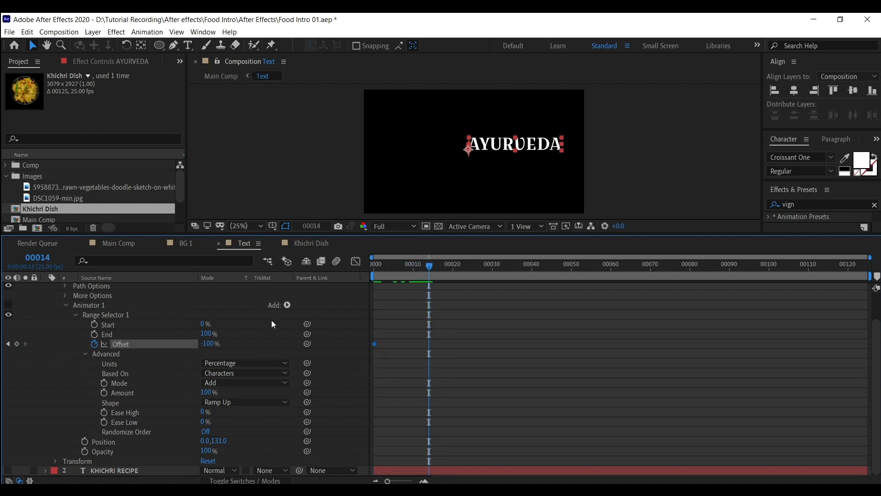
pyautogui.moveTo(211, 345); pyautogui.dragTo(270, 344)
pyautogui.moveTo(418, 266); pyautogui.dragTo(362, 272)
# - Turn Animator 1 back on and preview the AYURVEDA text animation from the first frame
pyautogui.scroll(2, 175, 317)
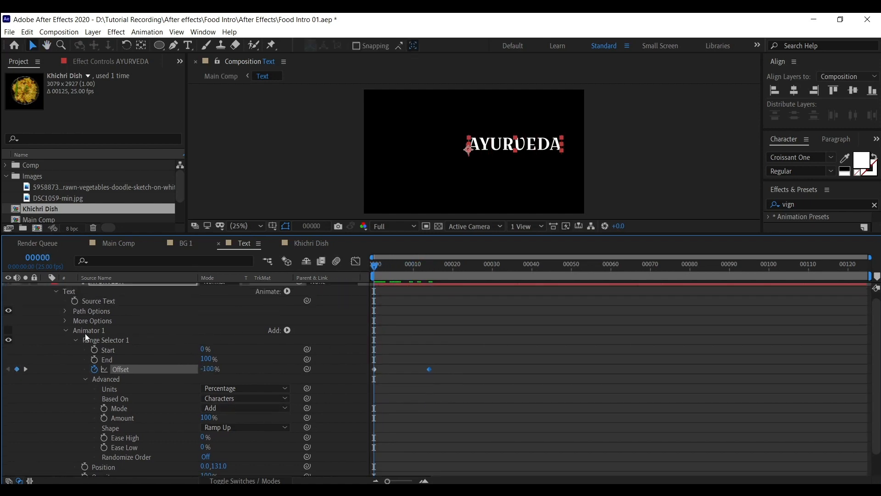
pyautogui.click(92, 321)
pyautogui.click(9, 330)
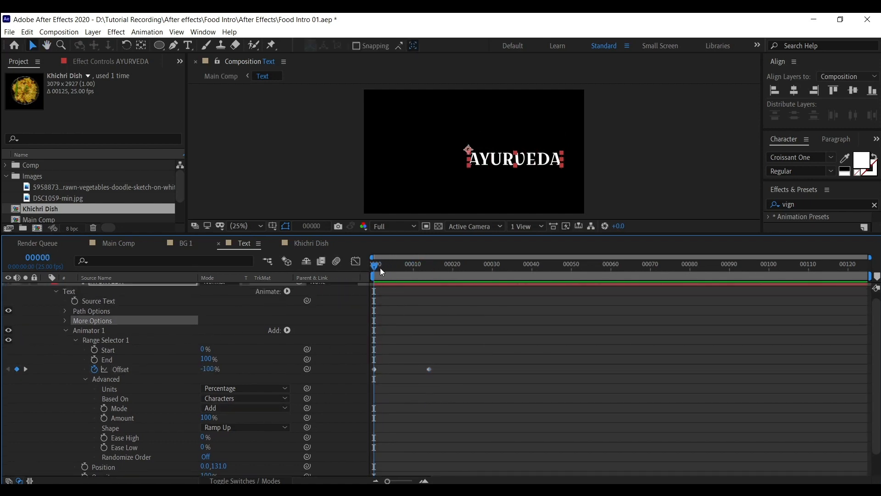
pyautogui.moveTo(372, 275)
pyautogui.mouseDown()
pyautogui.moveTo(431, 273)
pyautogui.moveTo(374, 274)
pyautogui.mouseUp()
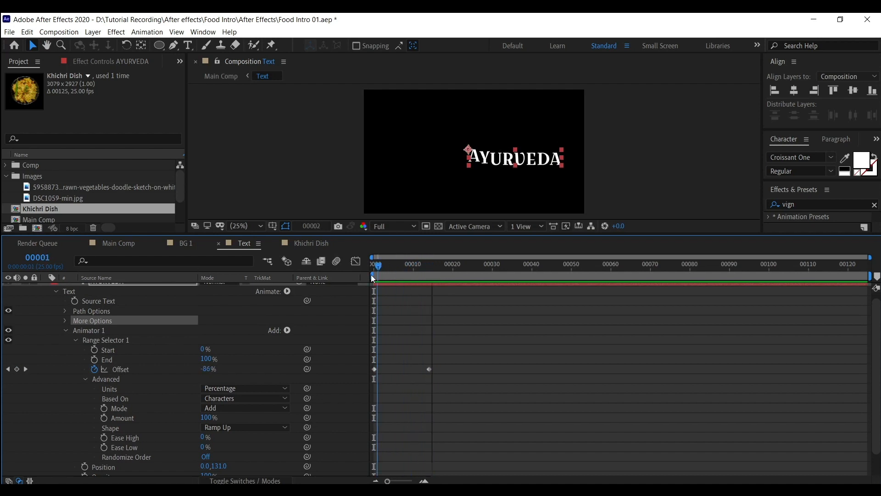
pyautogui.press('space')
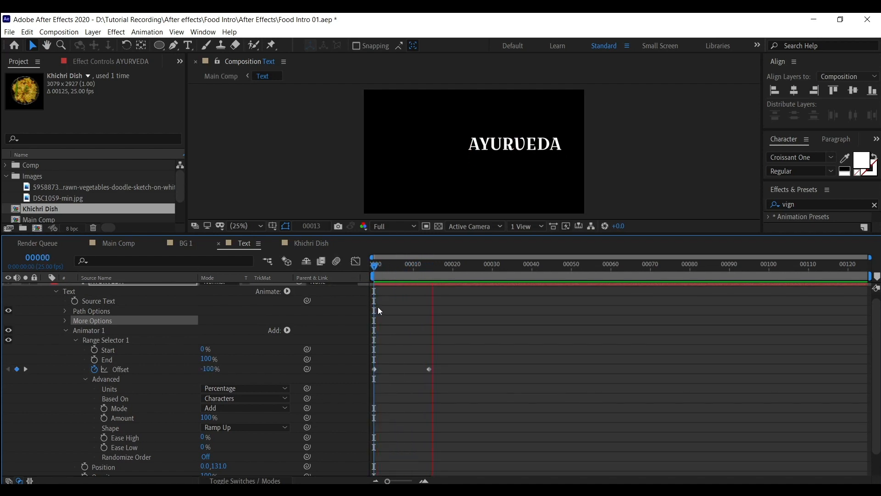
pyautogui.press('space')
# - Examine the Offset keyframes at frames 0 and 14 and replay the AYURVEDA letter animation
pyautogui.scroll(-1, 224, 446)
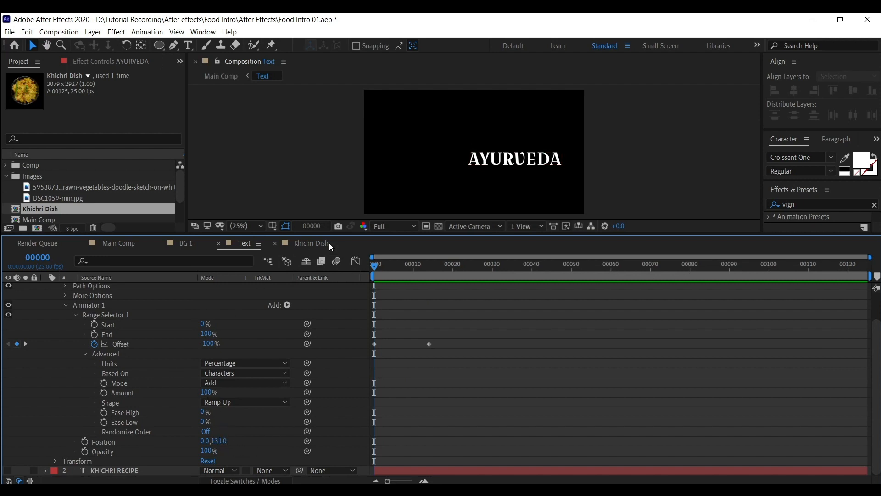
pyautogui.click(158, 348)
pyautogui.click(238, 347)
pyautogui.press('space')
pyautogui.press('space')
pyautogui.moveTo(425, 269); pyautogui.dragTo(429, 269)
pyautogui.click(173, 344)
pyautogui.click(224, 348)
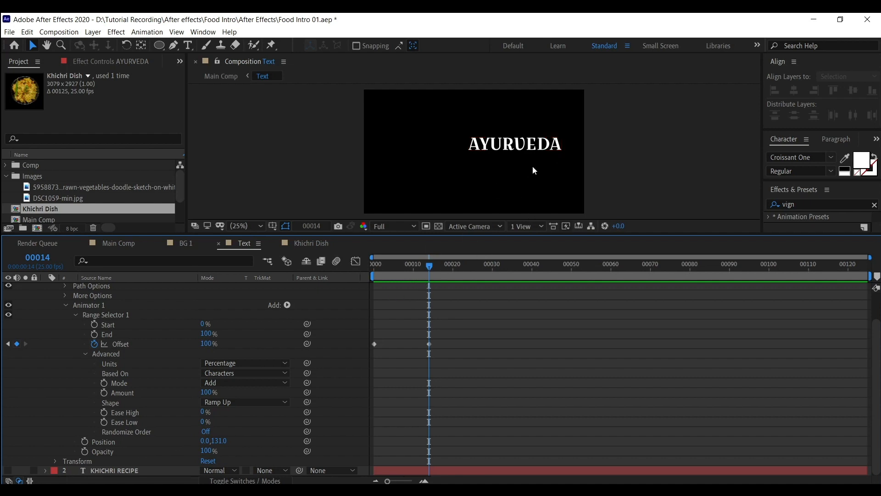
pyautogui.moveTo(416, 271); pyautogui.dragTo(349, 285)
pyautogui.press('space')
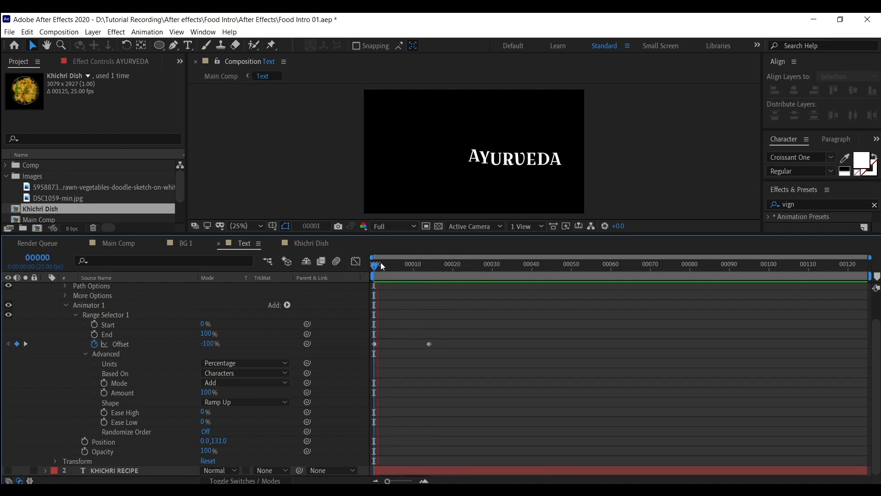
pyautogui.press('space')
# - Set Range Selector 1's Ease Low to 100%
pyautogui.moveTo(210, 422); pyautogui.dragTo(239, 423)
pyautogui.click(162, 415)
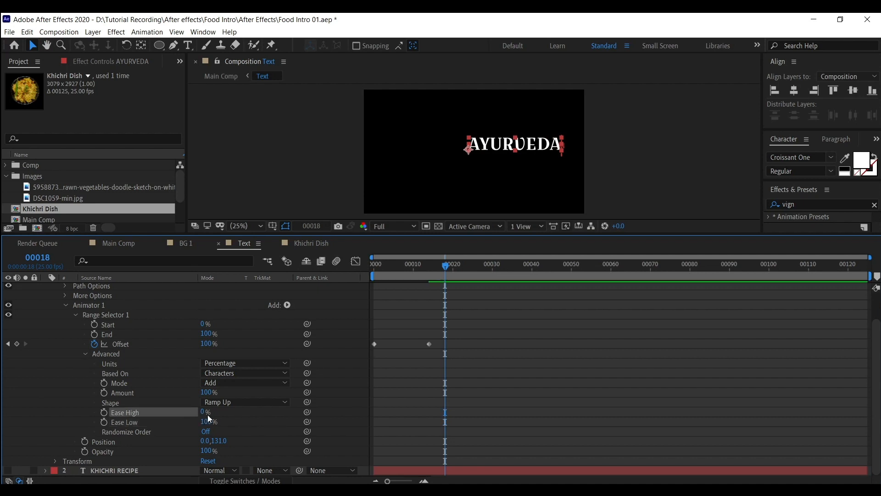
# - Set the Ease High of Animator 1's Range Selector 1 to 17% and preview the AYURVEDA animation from frame 0
pyautogui.click(206, 414)
pyautogui.moveTo(205, 412); pyautogui.dragTo(214, 412)
pyautogui.moveTo(416, 267); pyautogui.dragTo(355, 279)
pyautogui.press('space')
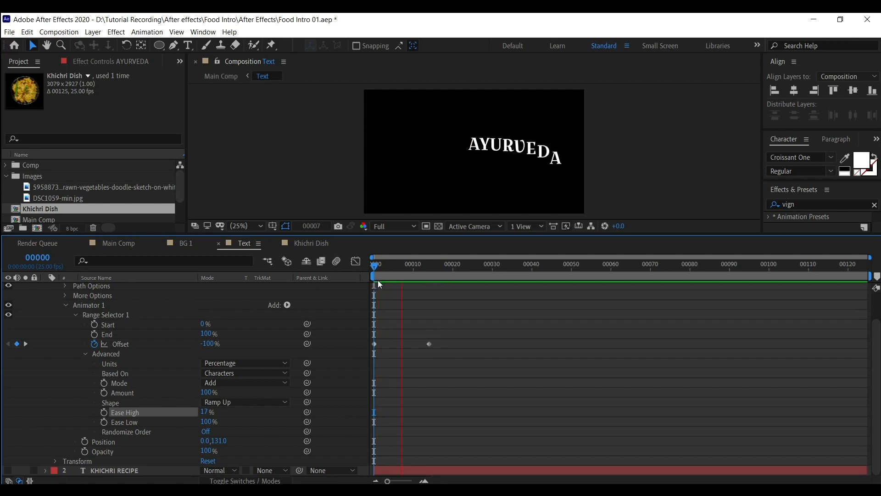
pyautogui.press('space')
pyautogui.press('space')
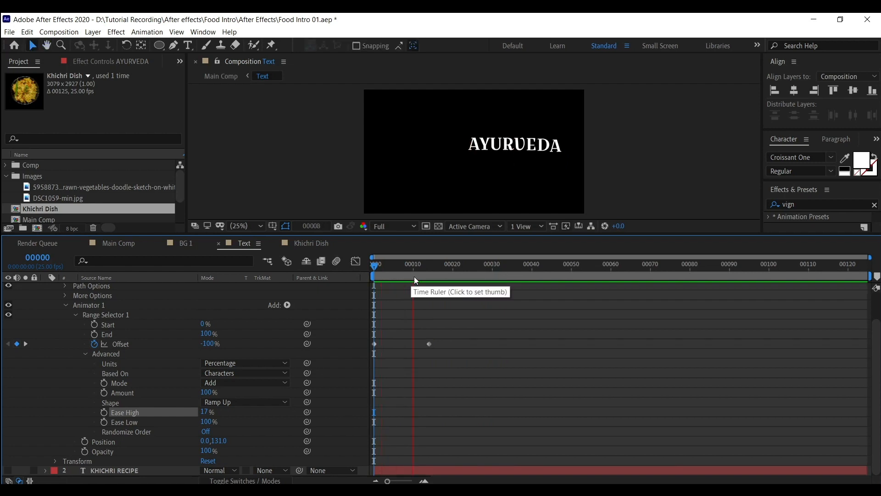
pyautogui.press('space')
# - Examine Animator 1's Range Selector settings and the AYURVEDA letter movement between frames 0 and 14 at a closer zoom
pyautogui.click(130, 315)
pyautogui.scroll(2, 126, 324)
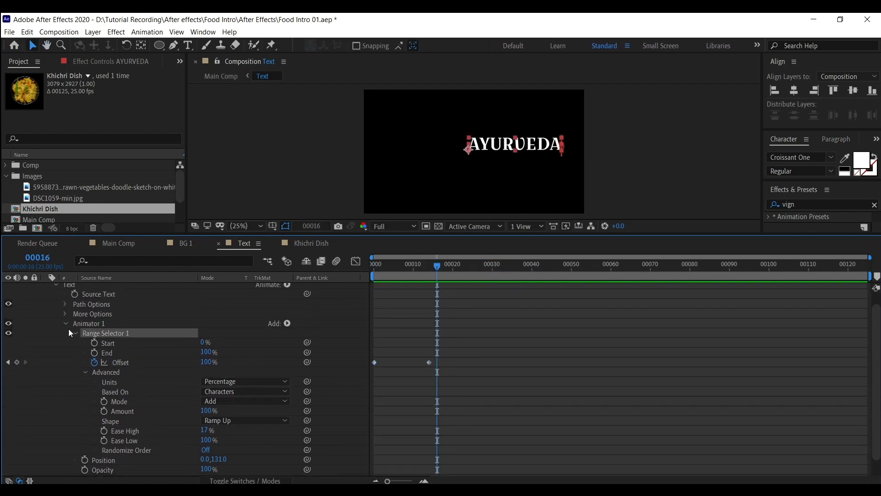
pyautogui.click(67, 334)
pyautogui.click(68, 337)
pyautogui.scroll(-1, 71, 343)
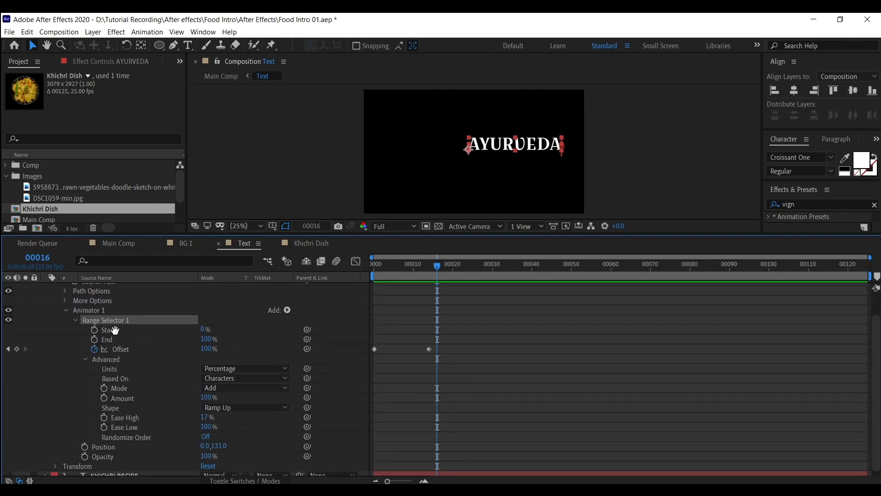
pyautogui.click(181, 423)
pyautogui.scroll(2, 175, 383)
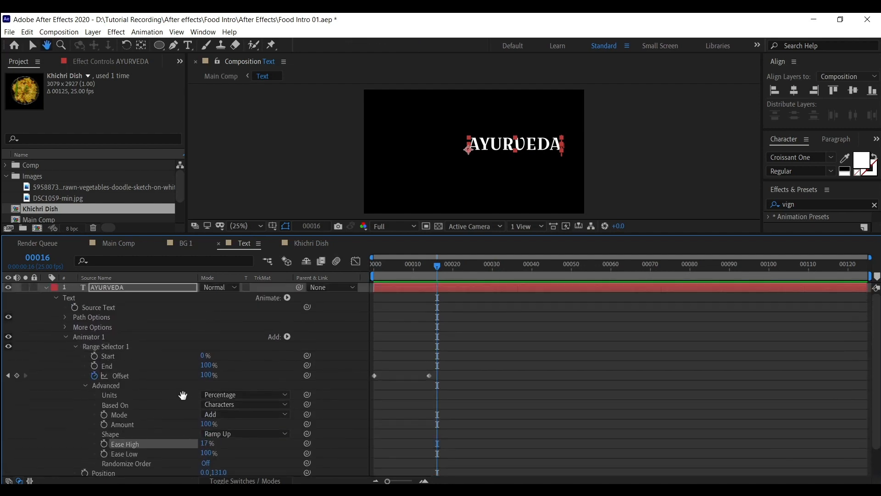
pyautogui.click(156, 340)
pyautogui.moveTo(412, 274)
pyautogui.mouseDown()
pyautogui.moveTo(370, 277)
pyautogui.moveTo(409, 280)
pyautogui.mouseUp()
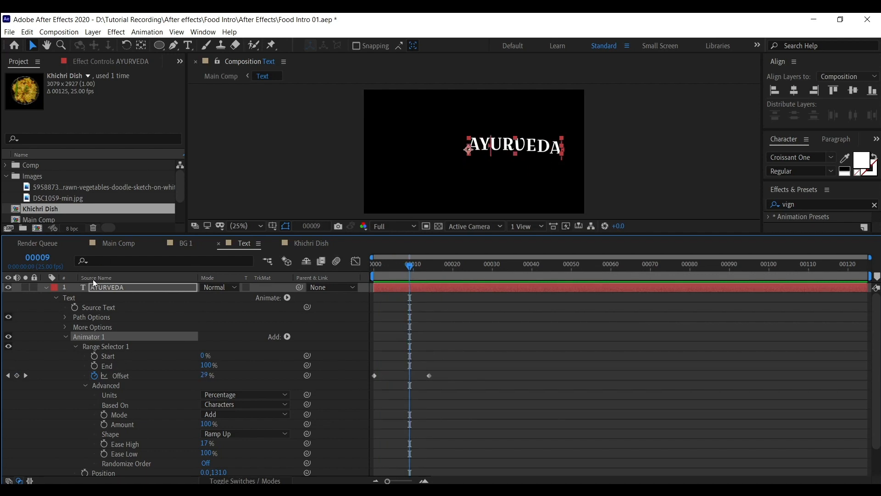
pyautogui.scroll(4, 428, 184)
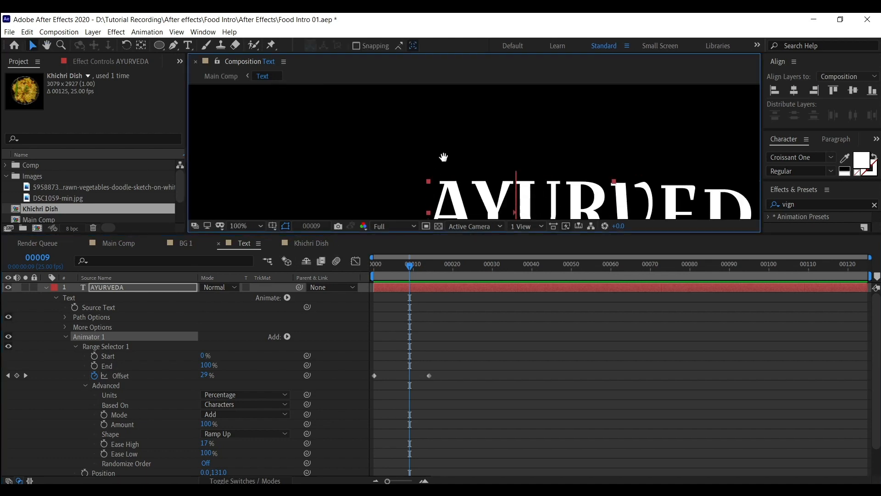
pyautogui.moveTo(395, 263); pyautogui.dragTo(430, 272)
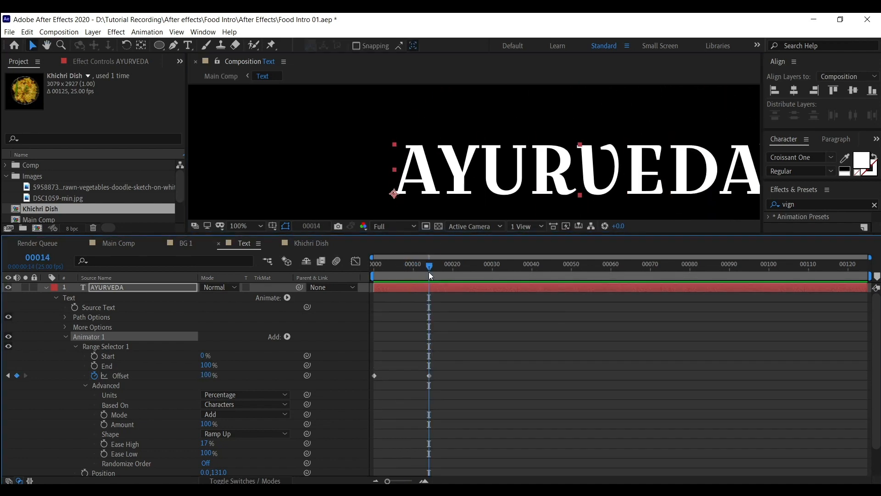
pyautogui.moveTo(430, 269); pyautogui.dragTo(351, 280)
pyautogui.click(421, 235)
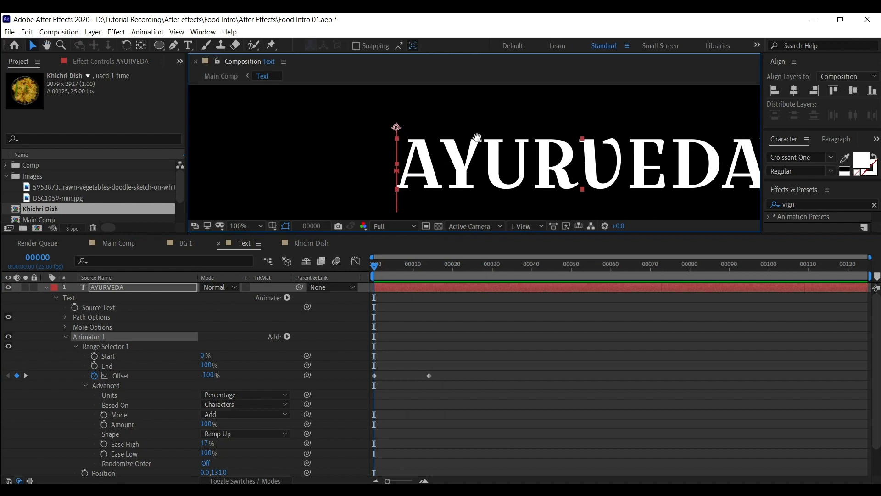
pyautogui.moveTo(381, 271); pyautogui.dragTo(363, 278)
# - Duplicate Animator 1 on the AYURVEDA layer and delete the Opacity property from the copy
pyautogui.click(65, 337)
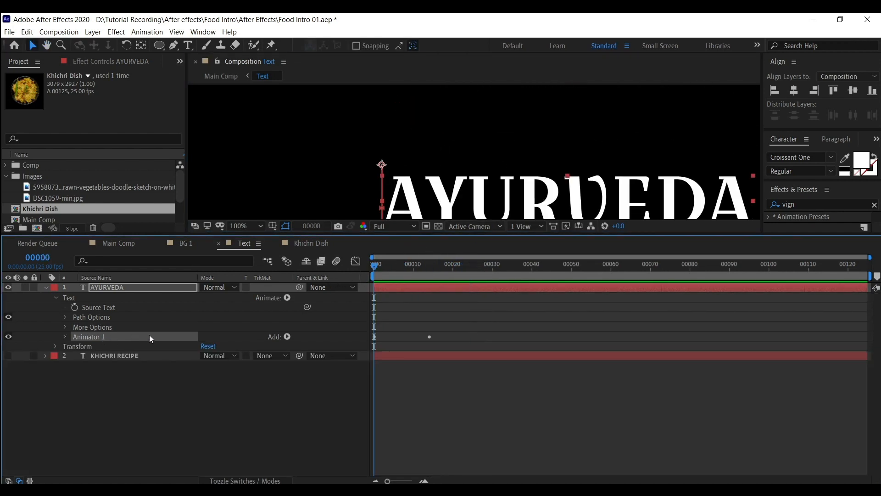
pyautogui.hotkey('ctrl', 'd')
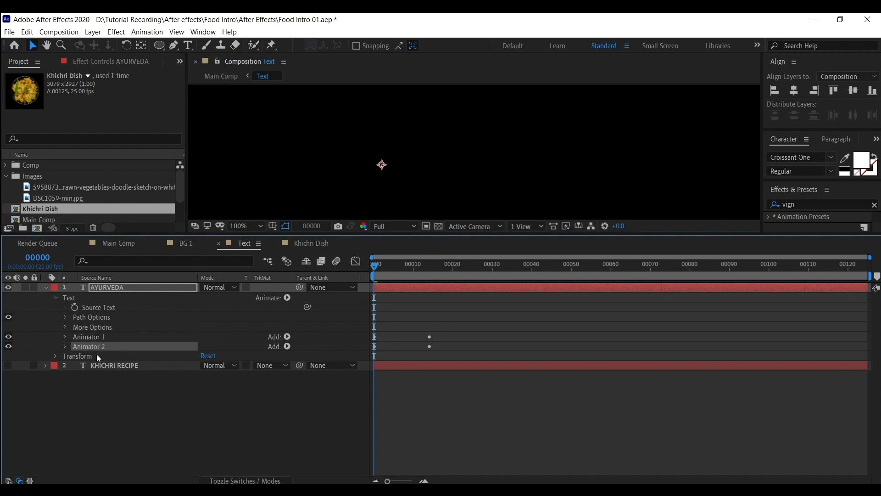
pyautogui.click(64, 346)
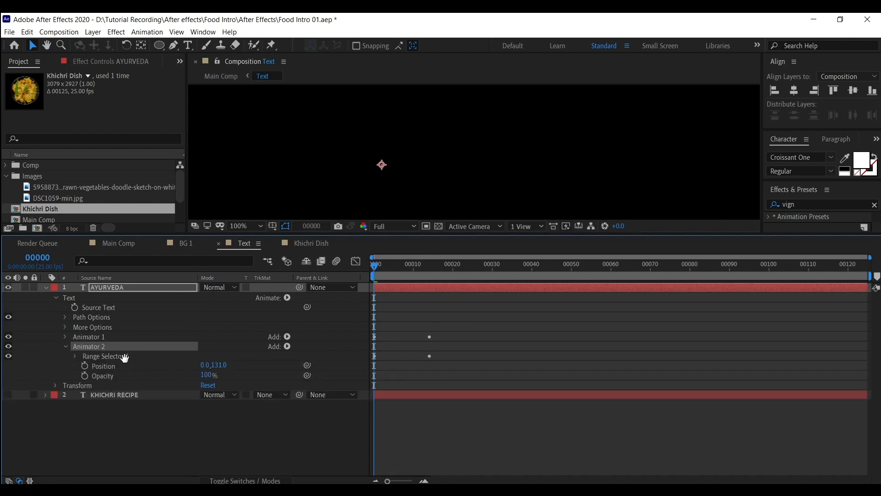
pyautogui.click(123, 357)
pyautogui.click(75, 357)
pyautogui.click(105, 407)
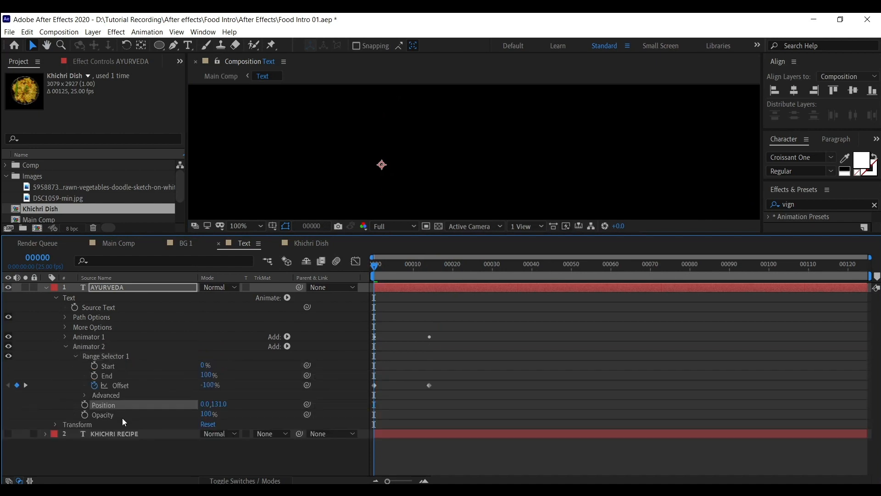
pyautogui.click(138, 417)
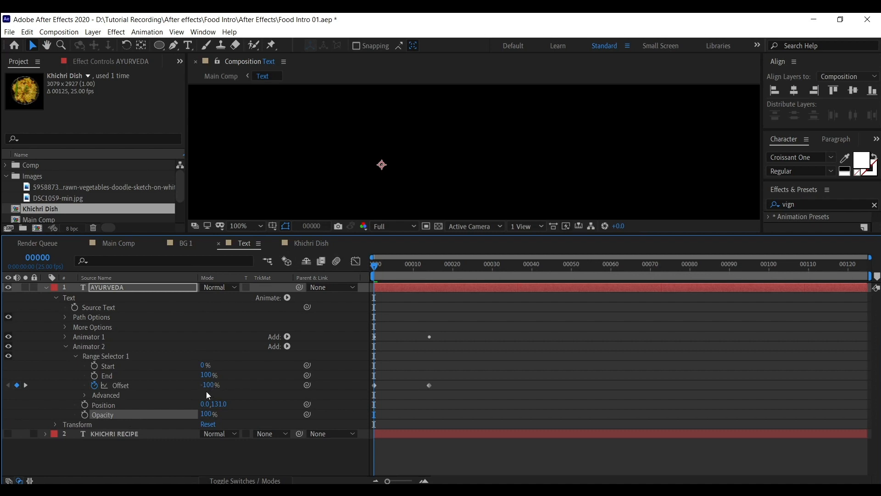
pyautogui.press('Delete')
# - Set both Ease Low and Ease High of Animator 2's Range Selector 1 to 50%
pyautogui.click(86, 395)
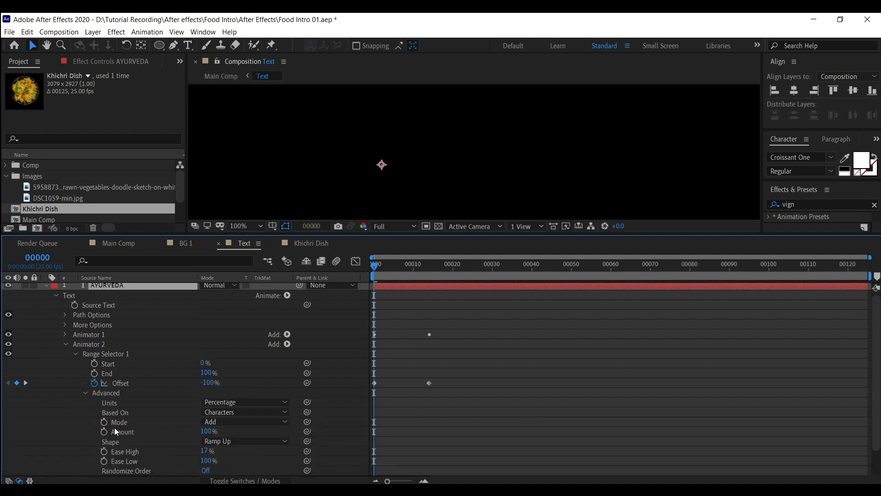
pyautogui.scroll(-2, 114, 428)
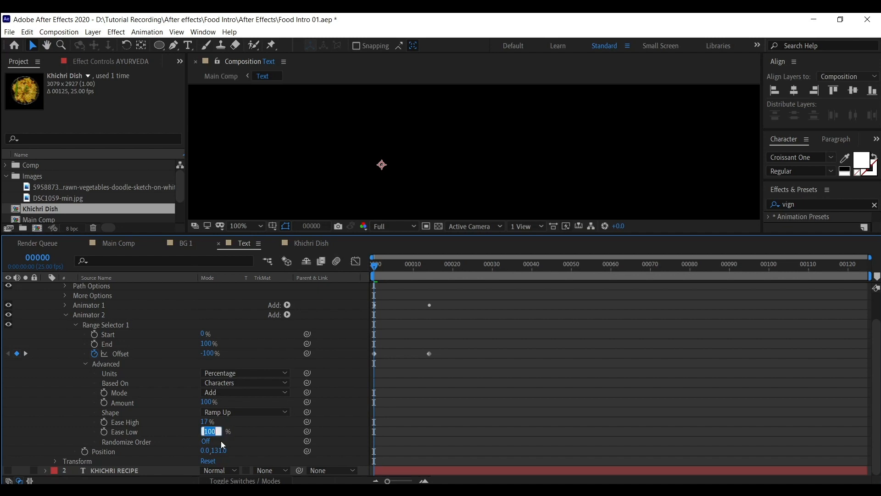
pyautogui.write('50')
pyautogui.press('Return')
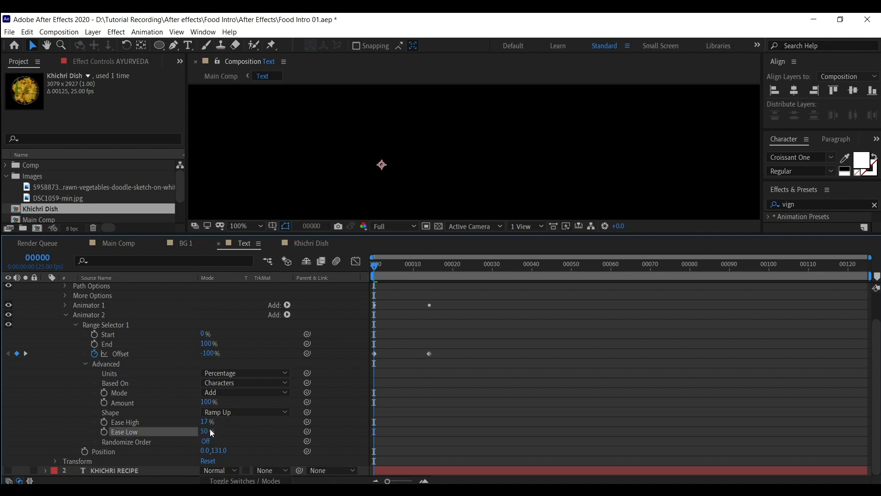
pyautogui.click(205, 422)
pyautogui.write('50')
pyautogui.press('Return')
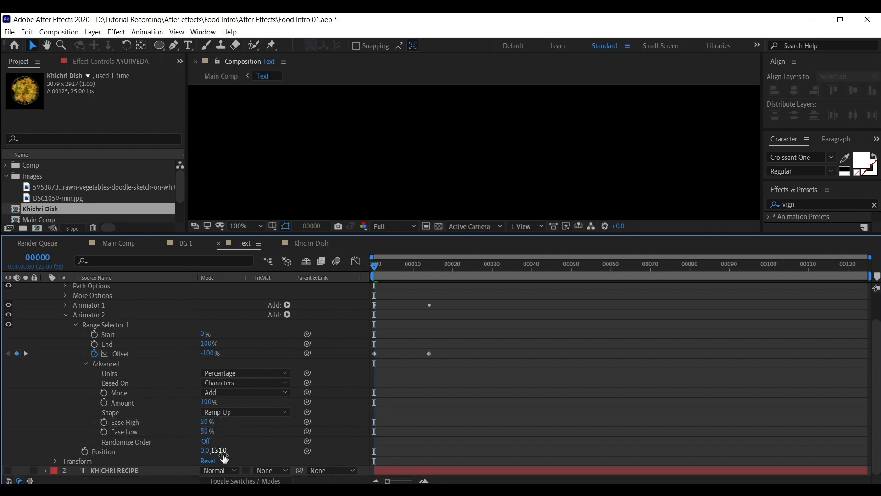
# - Set Animator 2's vertical Position value to -60
pyautogui.click(165, 452)
pyautogui.click(220, 451)
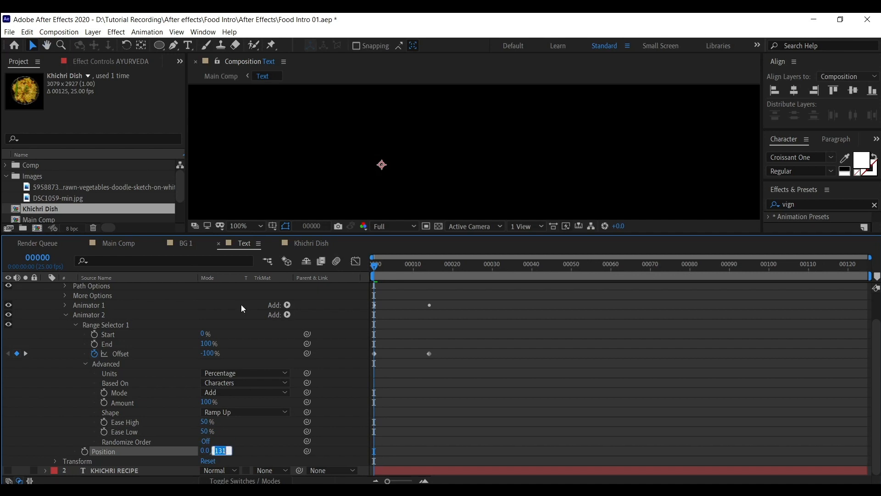
pyautogui.write('-60')
pyautogui.press('Return')
pyautogui.scroll(-4, 347, 141)
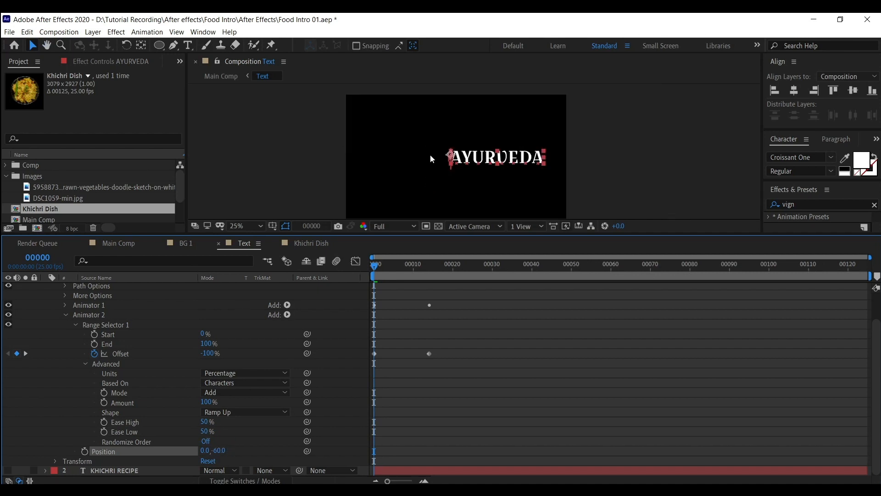
pyautogui.scroll(2, 431, 159)
# - Shift Animator 2's two Offset keyframes four frames later, to frames 4 and 18, and preview the text animation
pyautogui.click(138, 345)
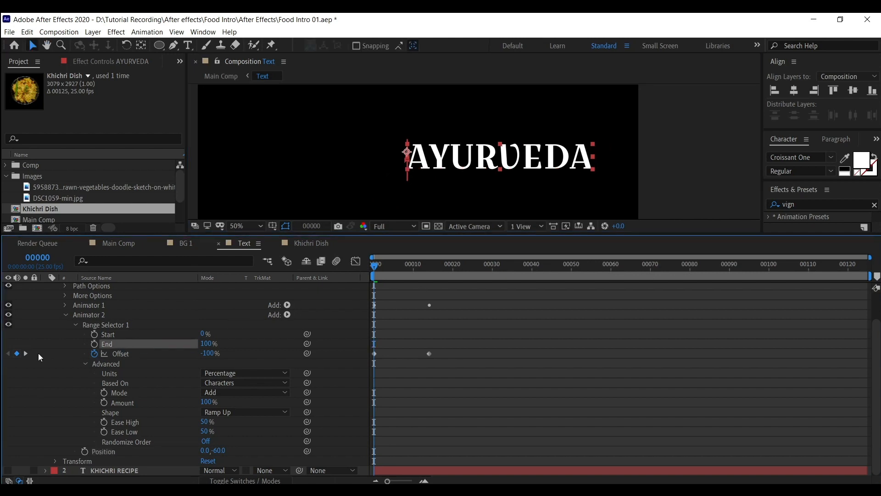
pyautogui.click(130, 326)
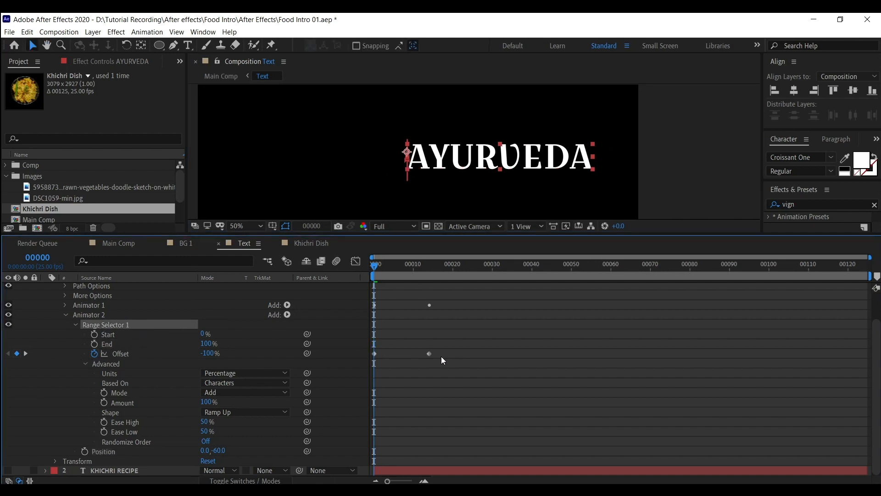
pyautogui.moveTo(476, 348); pyautogui.dragTo(362, 365)
pyautogui.moveTo(412, 334); pyautogui.dragTo(393, 376)
pyautogui.click(403, 357)
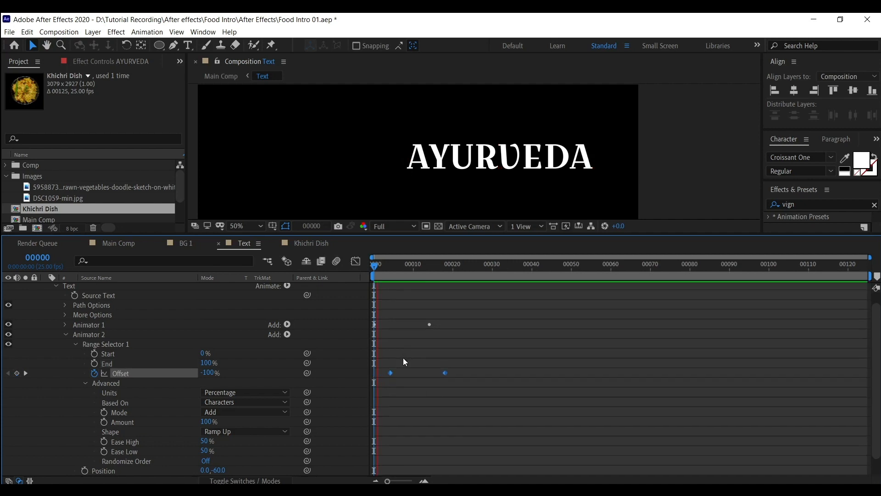
pyautogui.press('space')
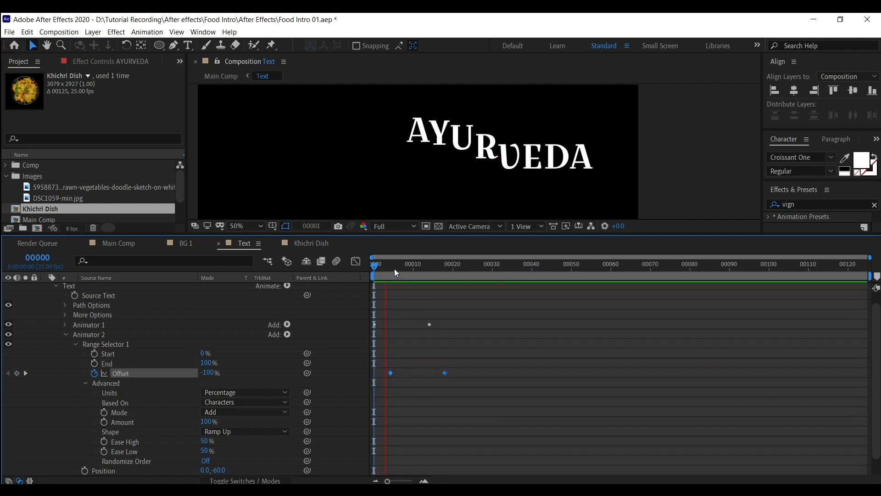
pyautogui.press('space')
# - Compare the AYURVEDA animation with Animator 2 turned off and on, leaving the animator on
pyautogui.moveTo(376, 265)
pyautogui.mouseDown()
pyautogui.moveTo(467, 270)
pyautogui.moveTo(376, 274)
pyautogui.mouseUp()
pyautogui.click(88, 334)
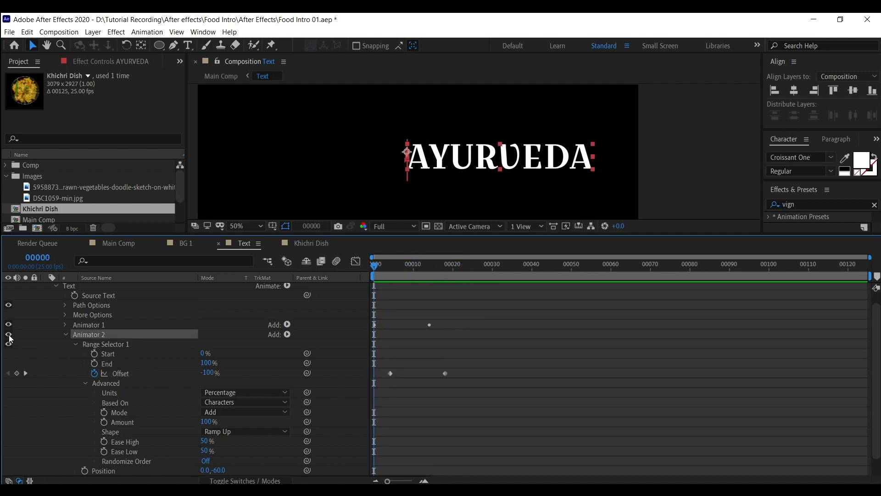
pyautogui.press('space')
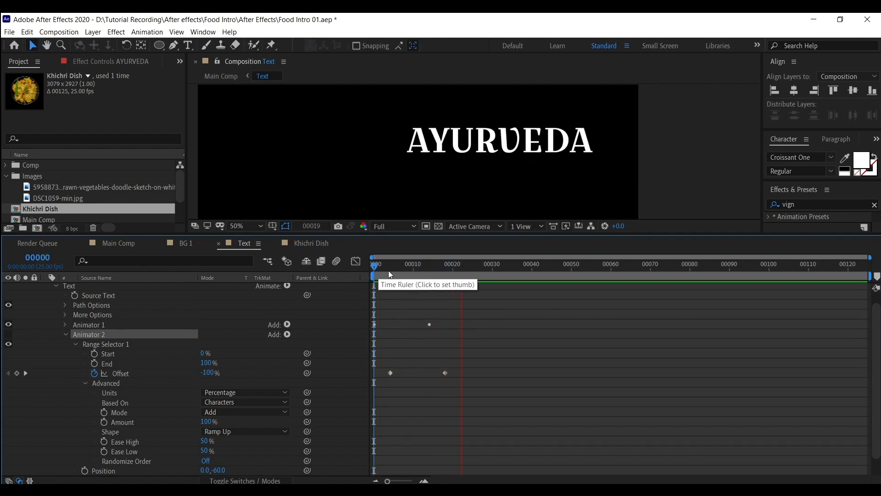
pyautogui.press('space')
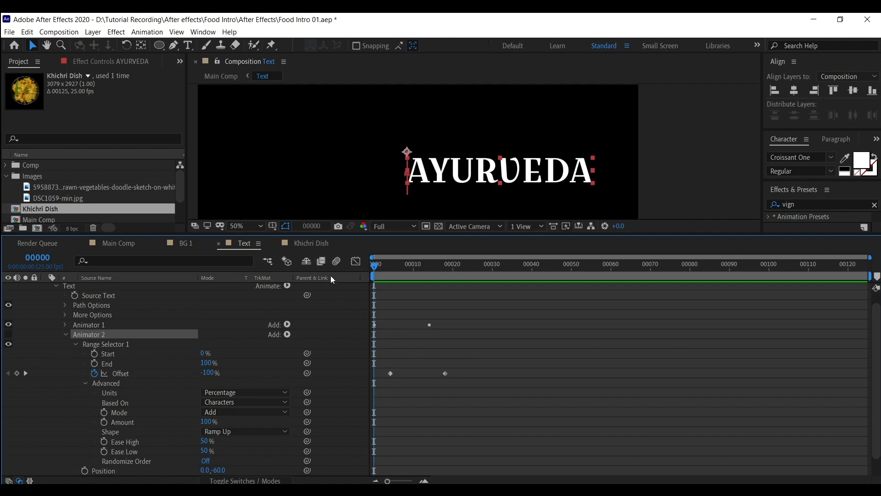
pyautogui.click(9, 334)
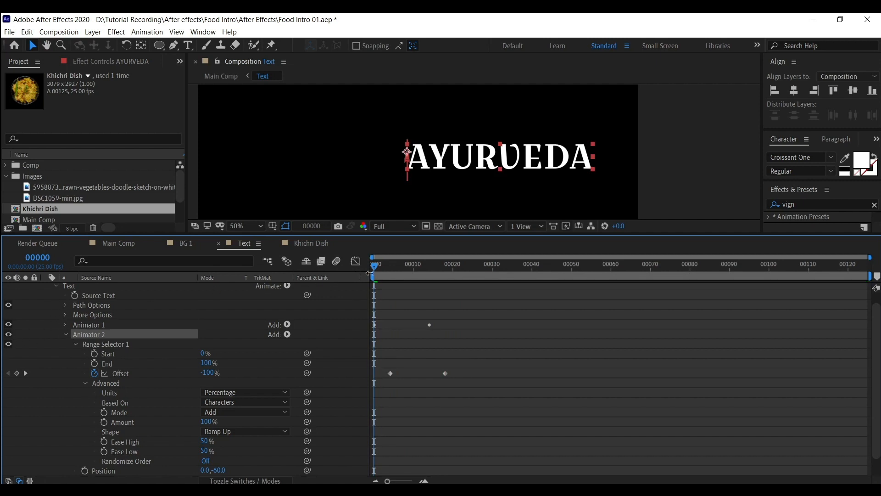
pyautogui.moveTo(374, 271); pyautogui.dragTo(426, 289)
pyautogui.press('space')
# - Duplicate Animator 2 on the AYURVEDA layer and expand the new Animator 3
pyautogui.scroll(-1, 111, 326)
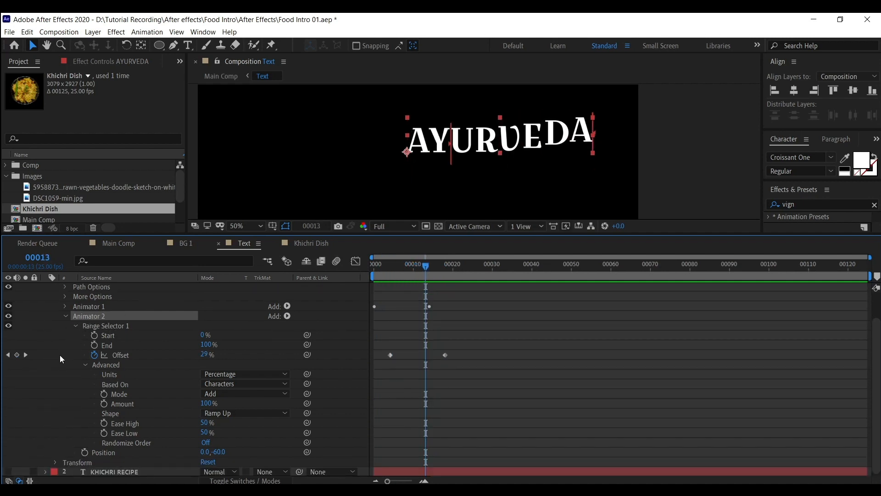
pyautogui.click(66, 315)
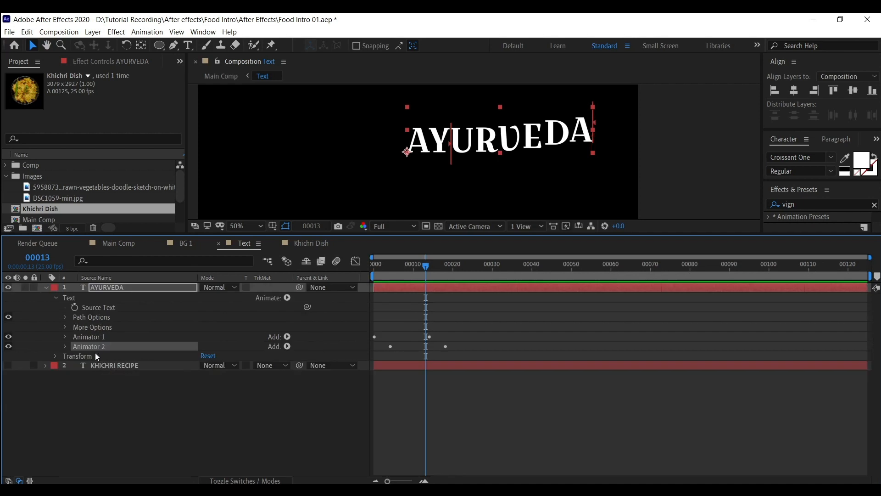
pyautogui.hotkey('ctrl', 'd')
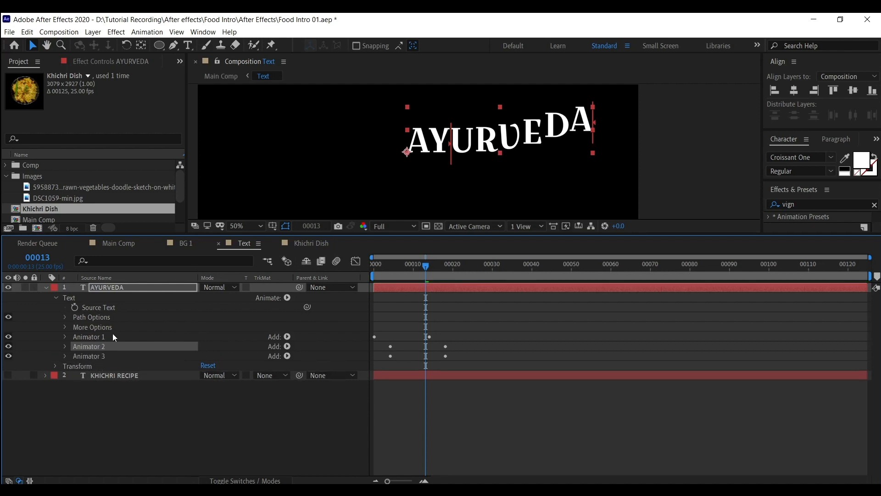
pyautogui.click(110, 336)
pyautogui.click(107, 356)
pyautogui.click(66, 356)
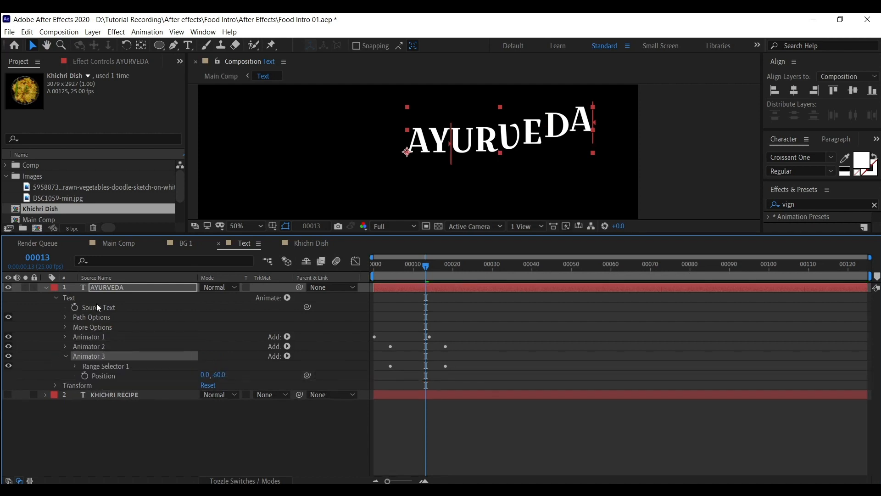
# - Set Animator 3's vertical Position value to 11
pyautogui.click(104, 366)
pyautogui.click(76, 366)
pyautogui.click(86, 405)
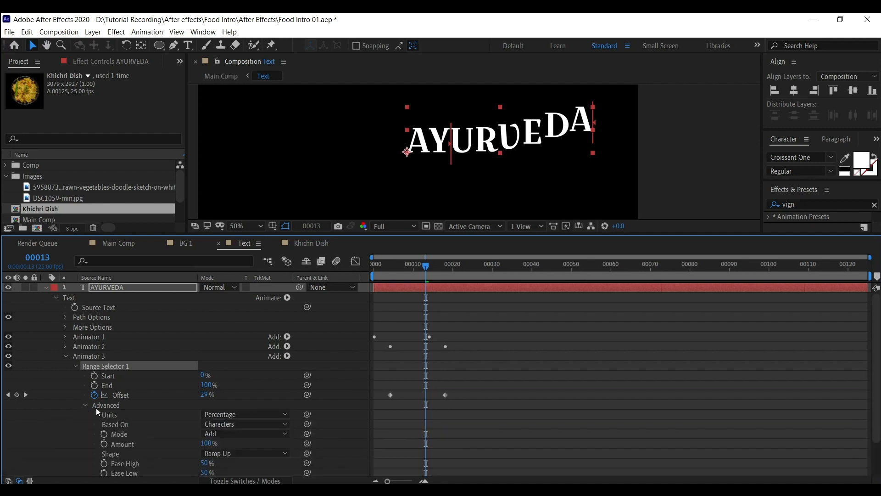
pyautogui.scroll(-3, 95, 408)
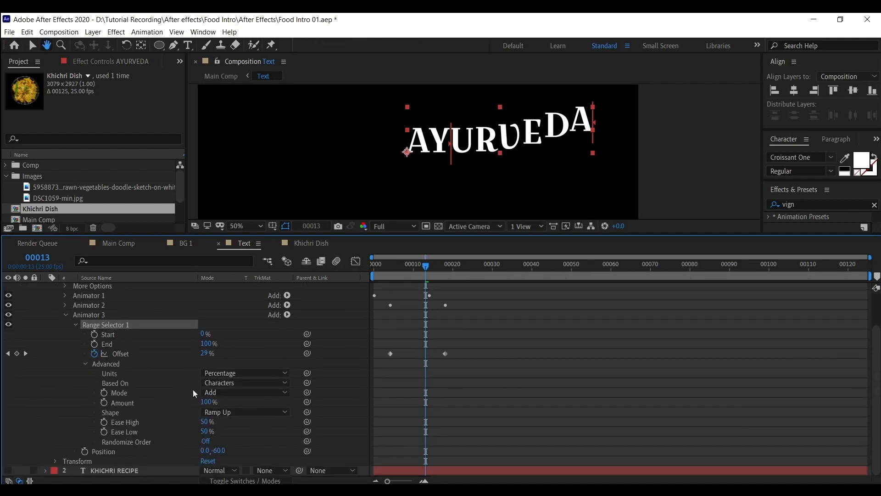
pyautogui.click(161, 452)
pyautogui.moveTo(216, 450); pyautogui.dragTo(233, 454)
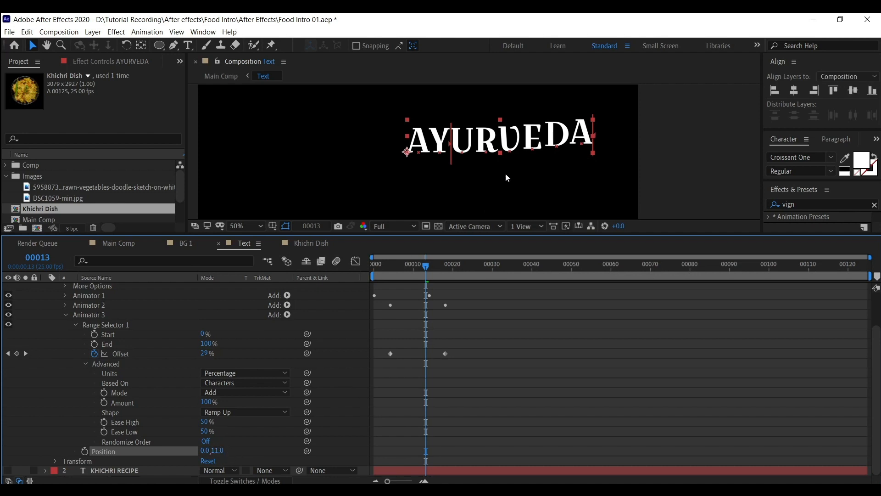
# - Shift Animator 3's two Offset keyframes three frames later, to frames 7 and 21
pyautogui.moveTo(398, 343); pyautogui.dragTo(459, 356)
pyautogui.scroll(2, 429, 367)
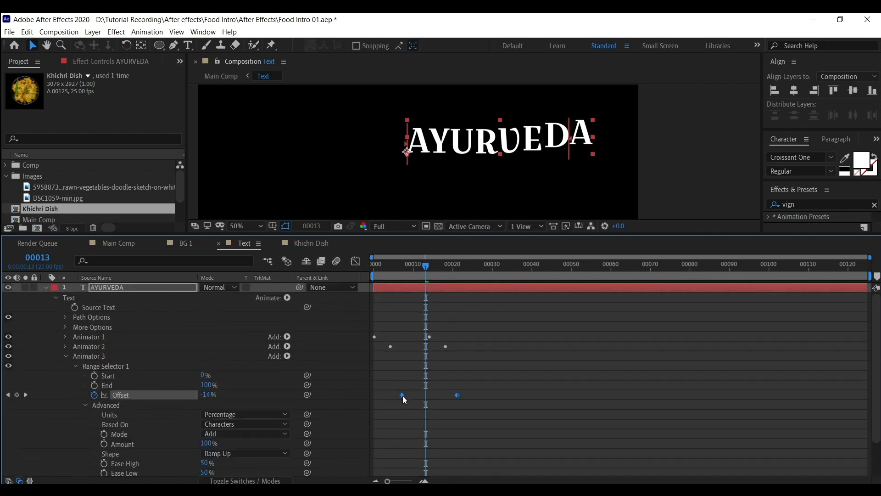
pyautogui.click(439, 374)
# - Set Animator 3's Ease High to 5% and Ease Low to 13%, and preview the text animation
pyautogui.scroll(-3, 188, 367)
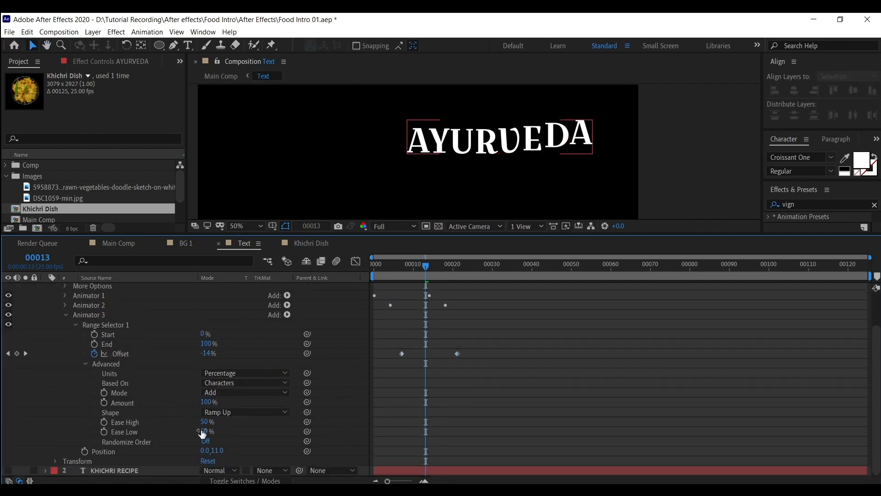
pyautogui.moveTo(208, 423)
pyautogui.mouseDown()
pyautogui.moveTo(185, 422)
pyautogui.moveTo(194, 432)
pyautogui.mouseUp()
pyautogui.moveTo(205, 421)
pyautogui.mouseDown()
pyautogui.moveTo(193, 424)
pyautogui.moveTo(205, 432)
pyautogui.moveTo(197, 431)
pyautogui.mouseUp()
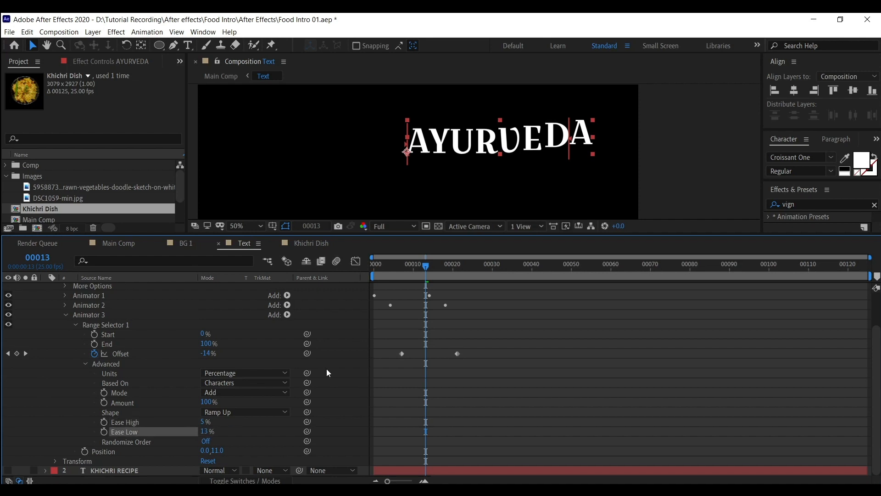
pyautogui.moveTo(432, 266); pyautogui.dragTo(353, 287)
pyautogui.press('space')
pyautogui.press('space')
pyautogui.press('space')
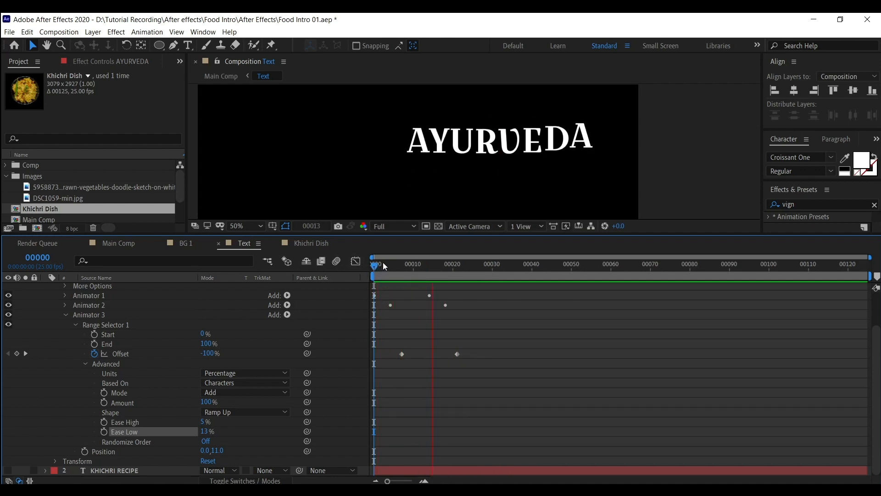
pyautogui.press('space')
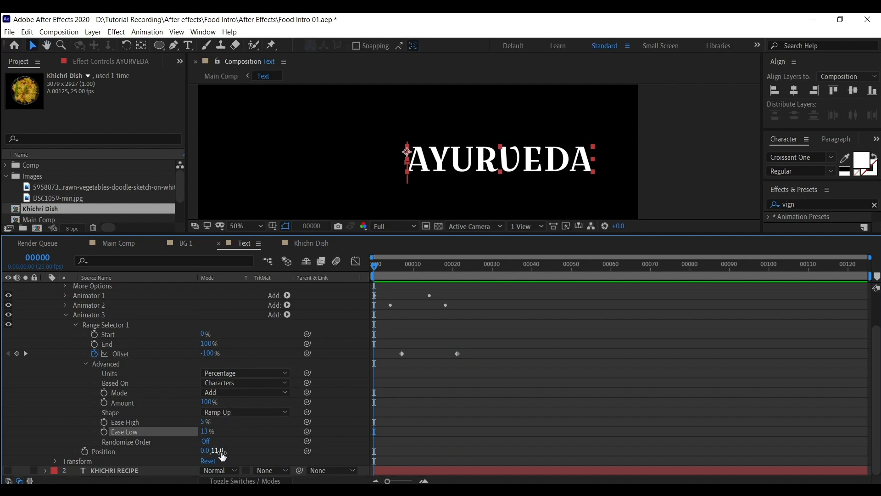
# - Try vertical Position values of 20 and 48 on Animator 3, previewing the AYURVEDA animation with each
pyautogui.moveTo(220, 449); pyautogui.dragTo(223, 450)
pyautogui.press('space')
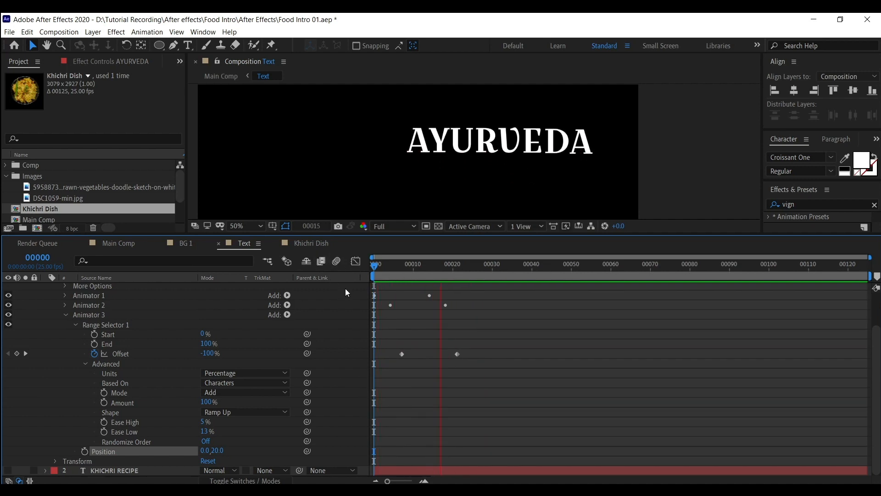
pyautogui.press('space')
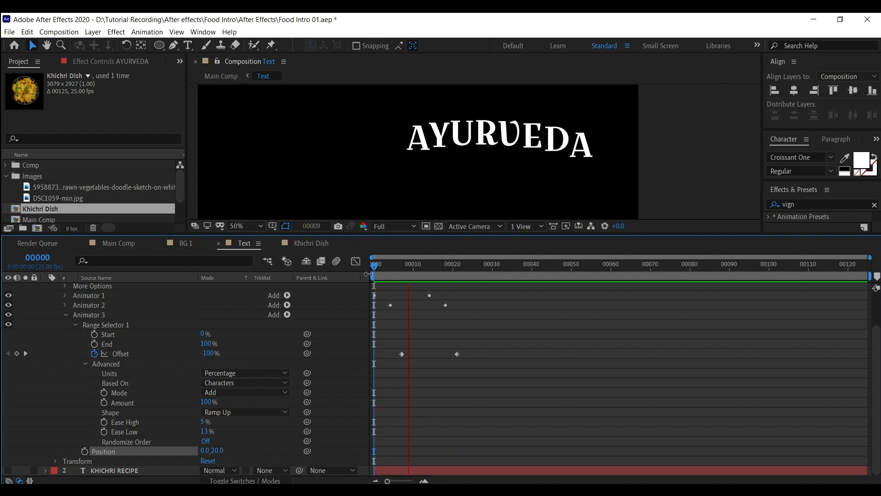
pyautogui.press('space')
pyautogui.moveTo(220, 451); pyautogui.dragTo(233, 450)
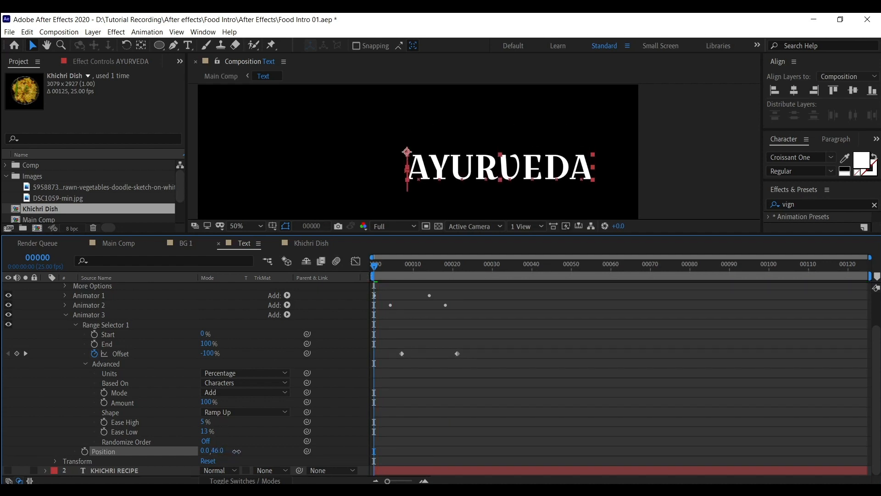
pyautogui.press('space')
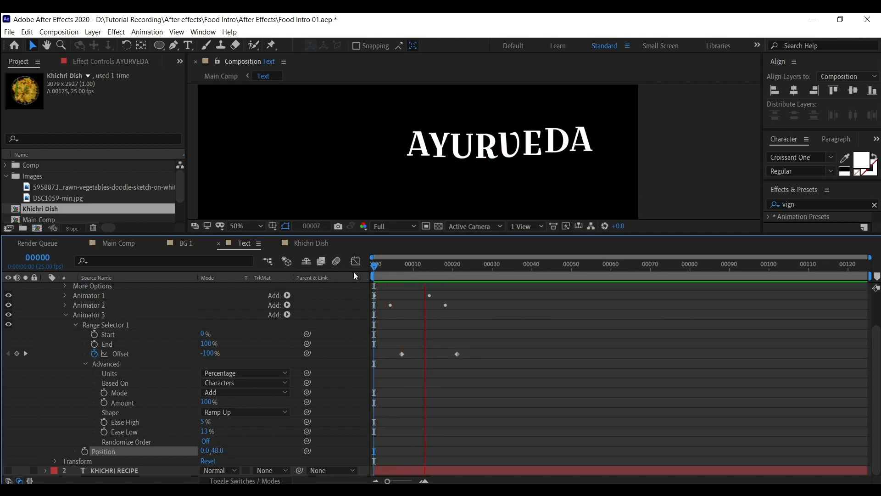
pyautogui.press('space')
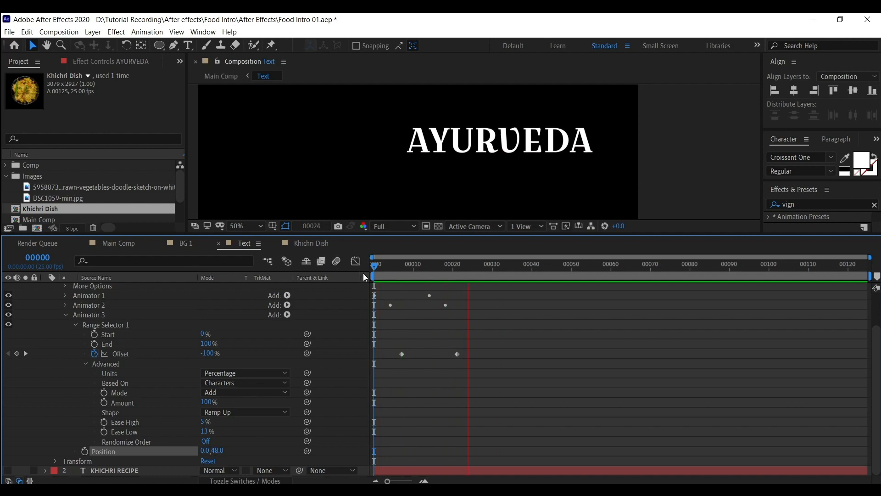
pyautogui.press('space')
# - Set Animator 3's vertical Position value to 27 and preview the bounce
pyautogui.moveTo(222, 451); pyautogui.dragTo(206, 454)
pyautogui.press('space')
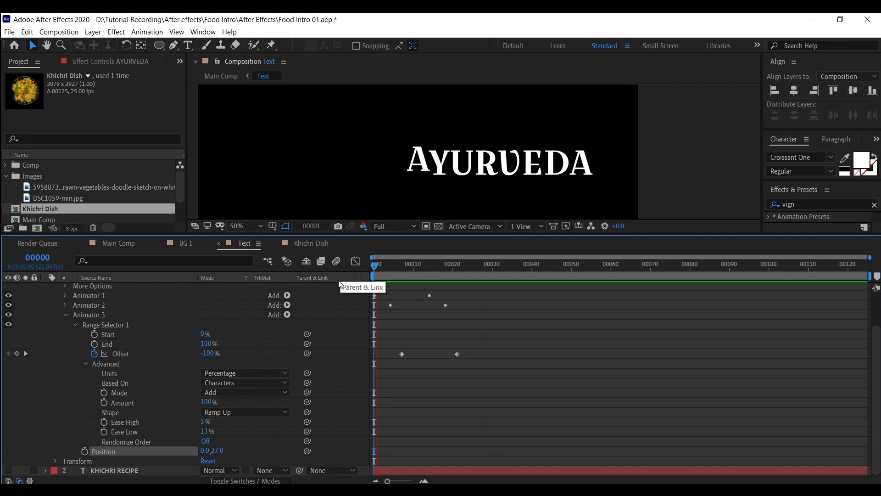
pyautogui.press('space')
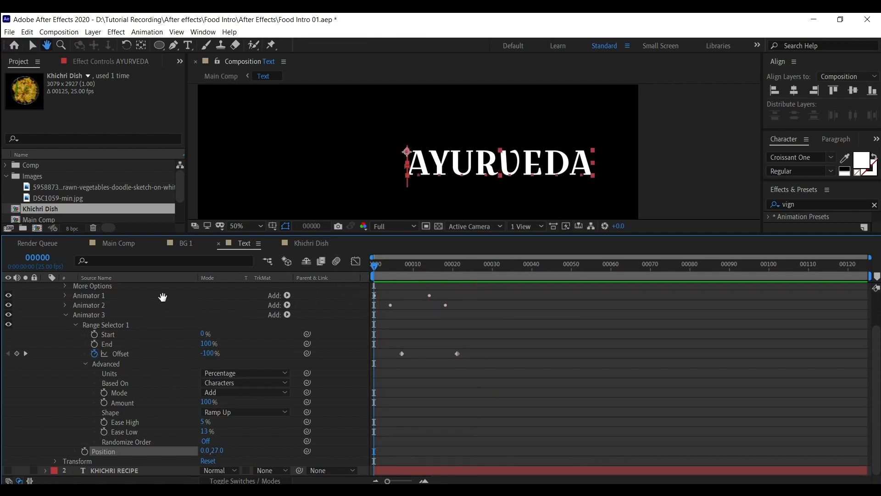
pyautogui.press('space')
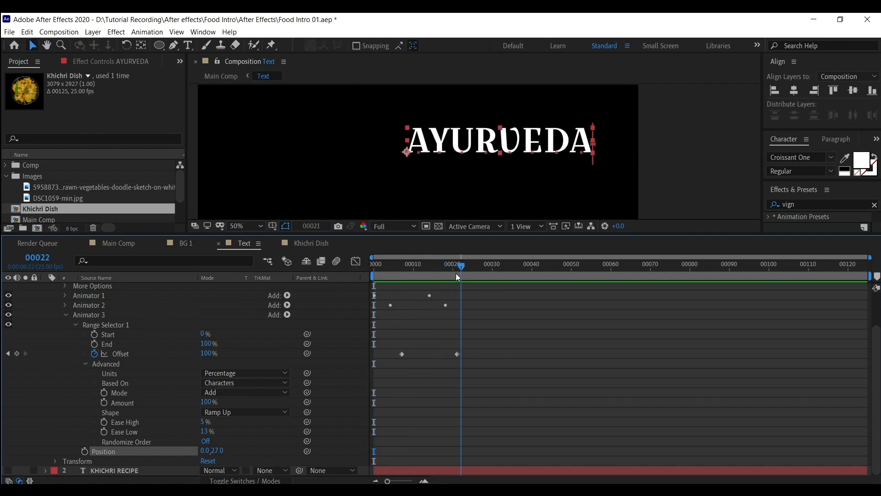
pyautogui.press('space')
# - Collapse Animator 3, set Animator 1's Opacity to 0%, and preview the letters fading in
pyautogui.scroll(2, 101, 358)
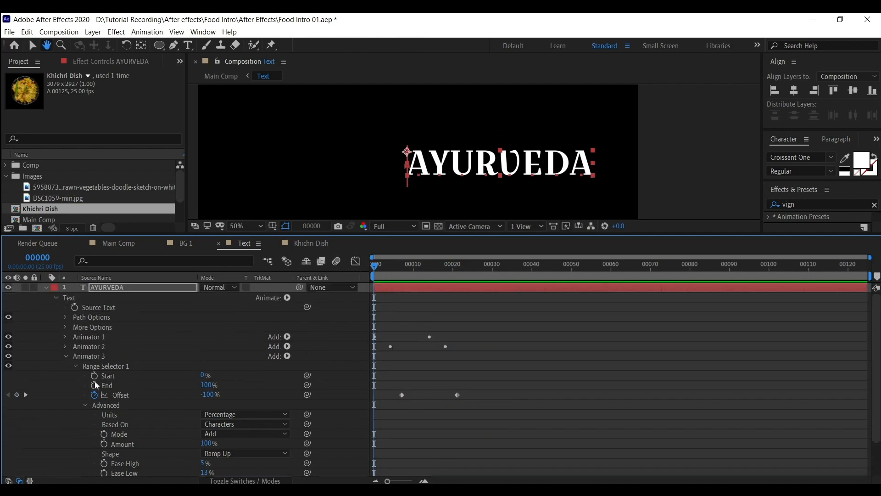
pyautogui.click(65, 356)
pyautogui.click(97, 347)
pyautogui.click(89, 340)
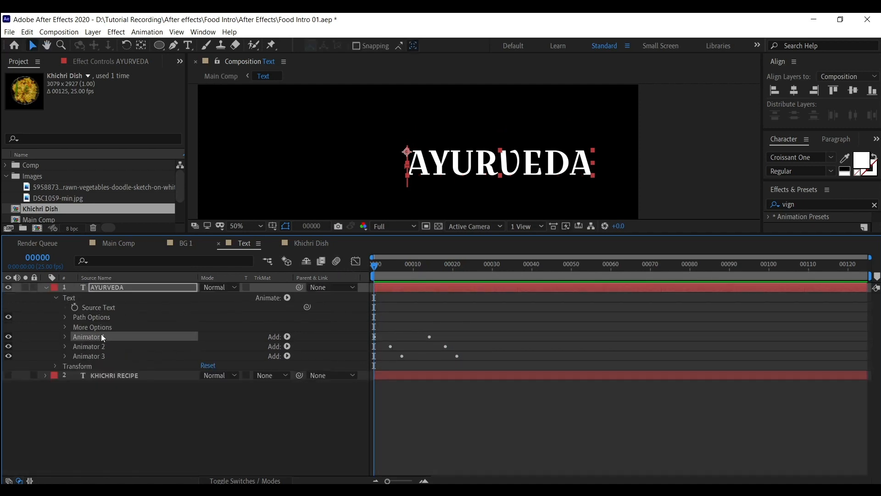
pyautogui.click(64, 337)
pyautogui.scroll(-2, 153, 313)
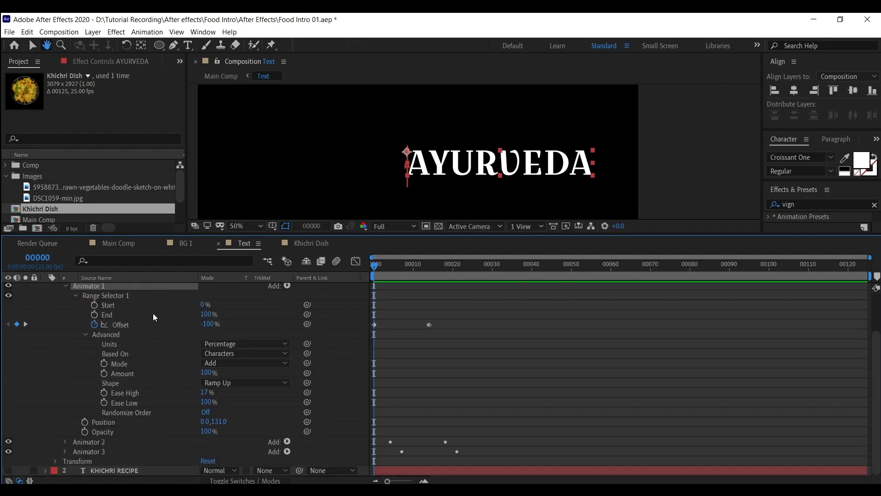
pyautogui.click(122, 422)
pyautogui.click(128, 434)
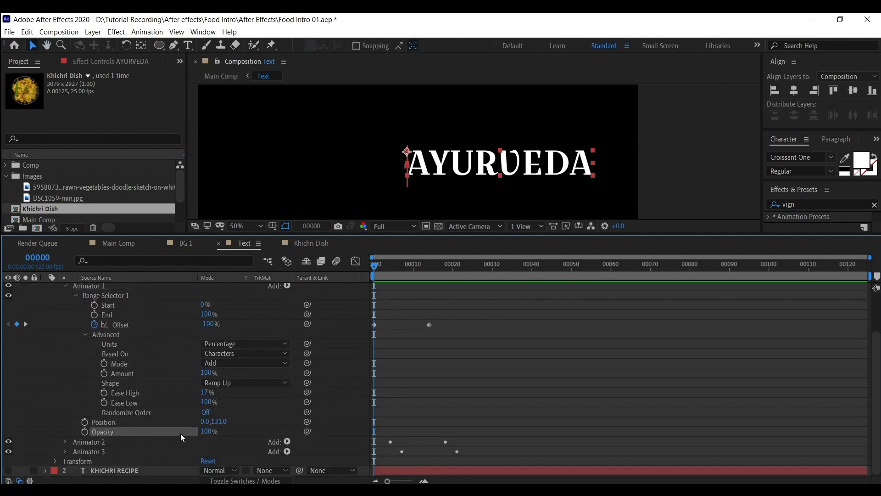
pyautogui.moveTo(207, 436); pyautogui.dragTo(143, 433)
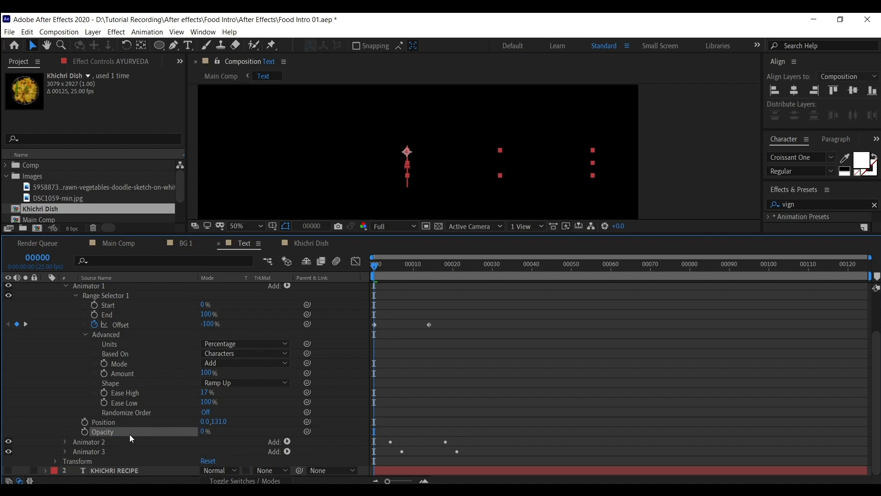
pyautogui.press('space')
pyautogui.press('space')
# - Select Animators 2 and 3 and play the AYURVEDA animation from the first frame to examine the bounce
pyautogui.click(112, 442)
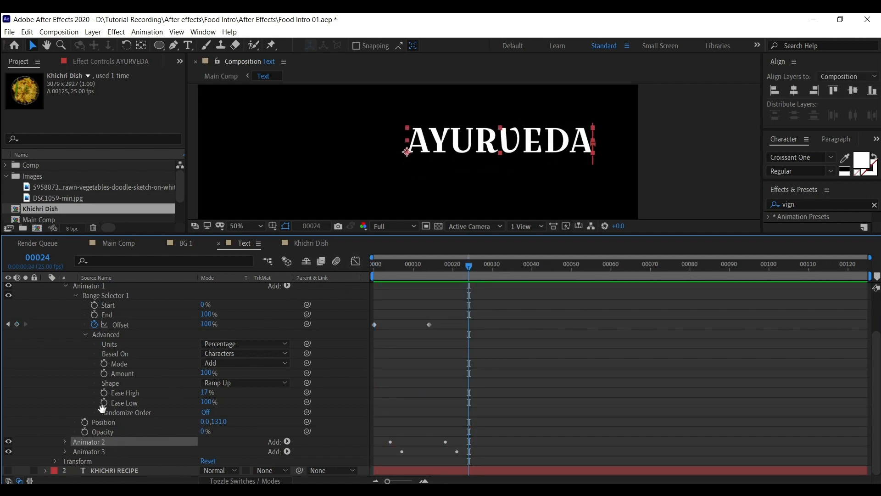
pyautogui.click(100, 452)
pyautogui.click(105, 443)
pyautogui.keyDown('shift'); pyautogui.click(120, 451); pyautogui.keyUp('shift')
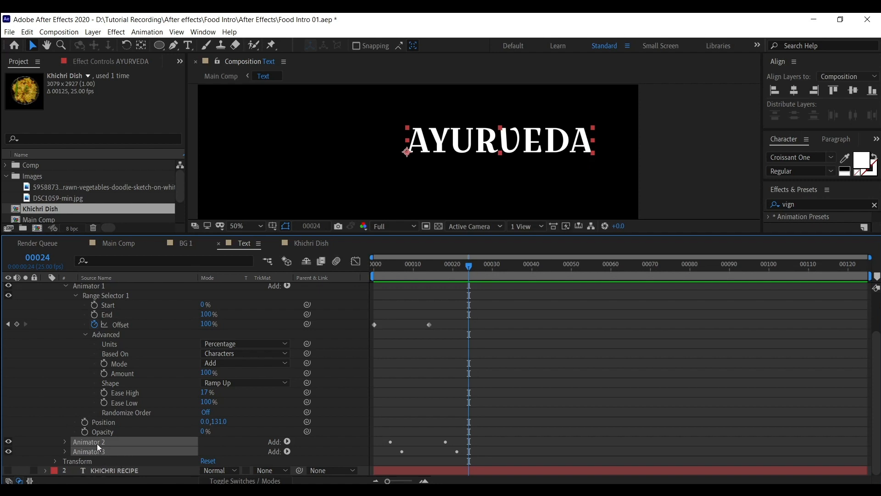
pyautogui.moveTo(449, 274); pyautogui.dragTo(477, 284)
pyautogui.press('space')
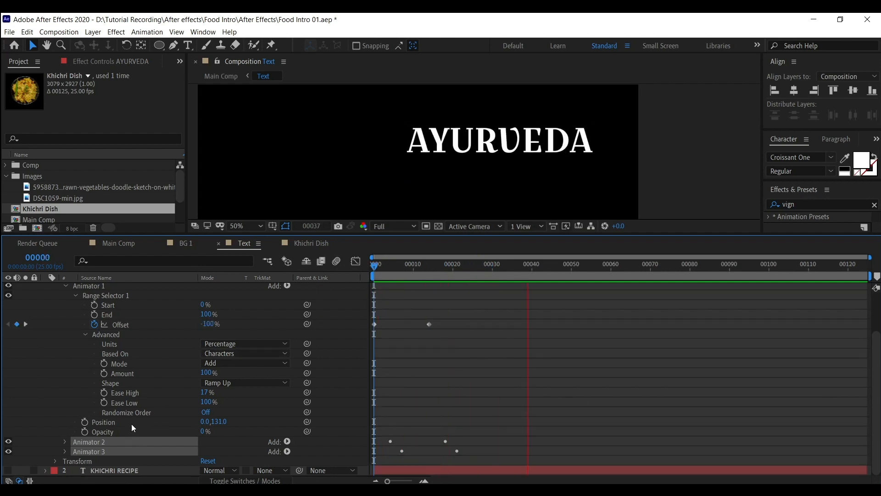
pyautogui.press('space')
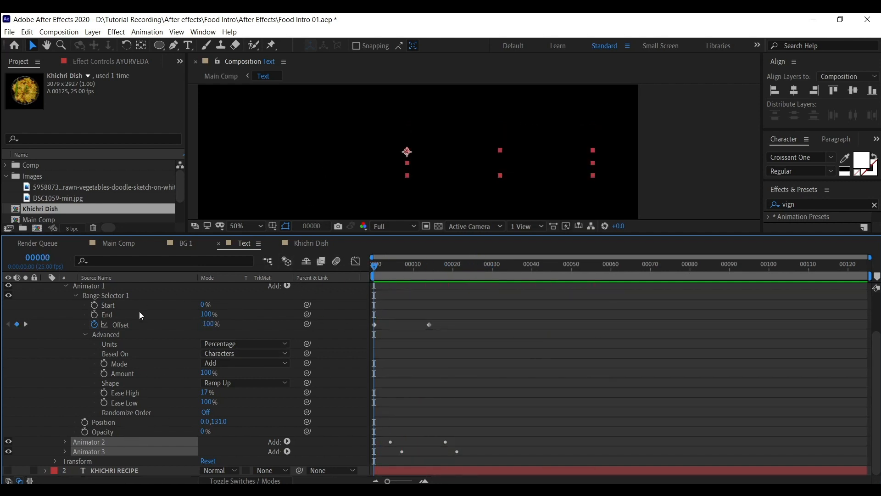
# - Review Animator 1's Position and Opacity properties and replay the AYURVEDA text animation
pyautogui.scroll(1, 120, 396)
pyautogui.click(115, 455)
pyautogui.click(114, 467)
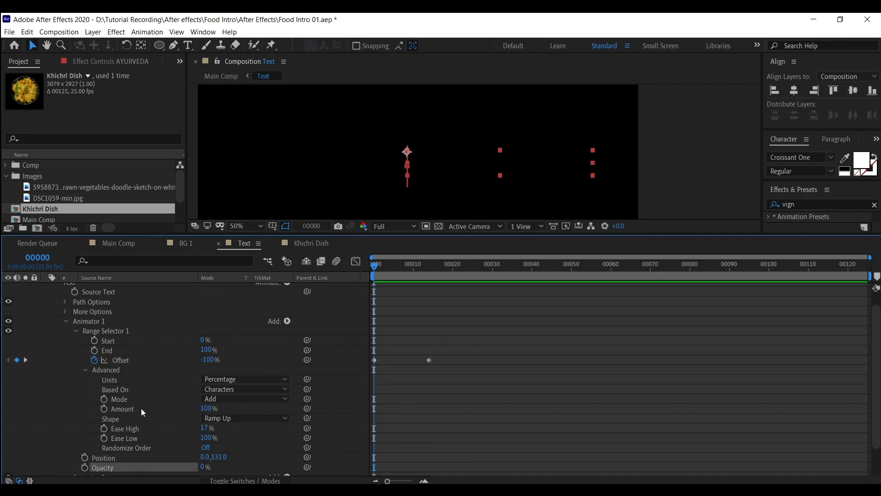
pyautogui.click(128, 322)
pyautogui.press('space')
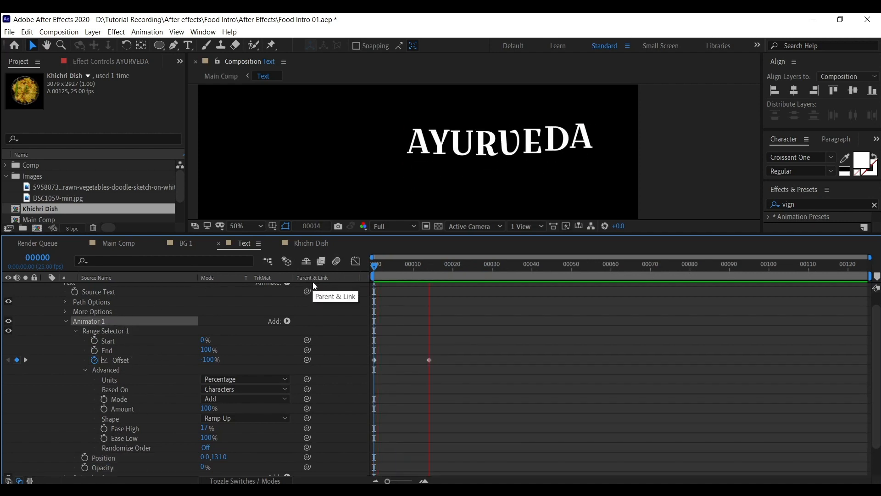
pyautogui.press('space')
pyautogui.press('space')
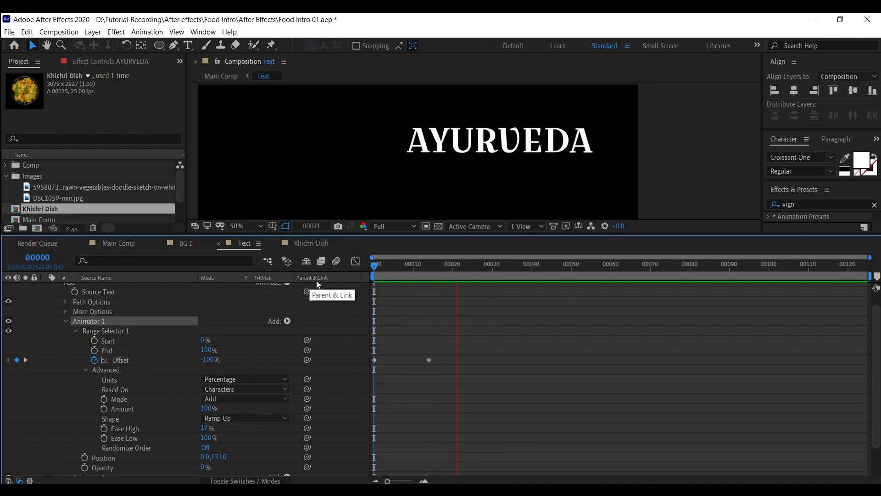
pyautogui.press('space')
pyautogui.press('space')
pyautogui.press('space')
pyautogui.scroll(1, 103, 376)
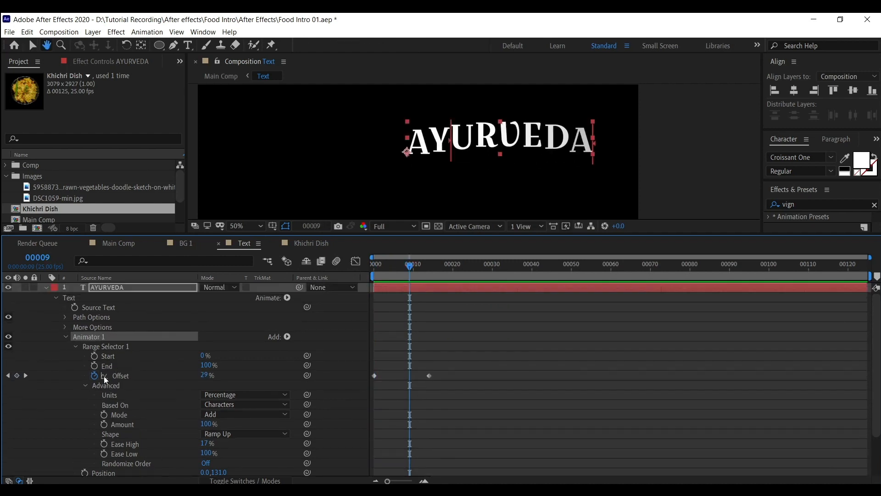
# - Collapse the AYURVEDA layer's properties and make the KHICHRI RECIPE layer visible
pyautogui.click(47, 291)
pyautogui.click(46, 289)
pyautogui.click(46, 288)
pyautogui.click(46, 288)
pyautogui.click(95, 299)
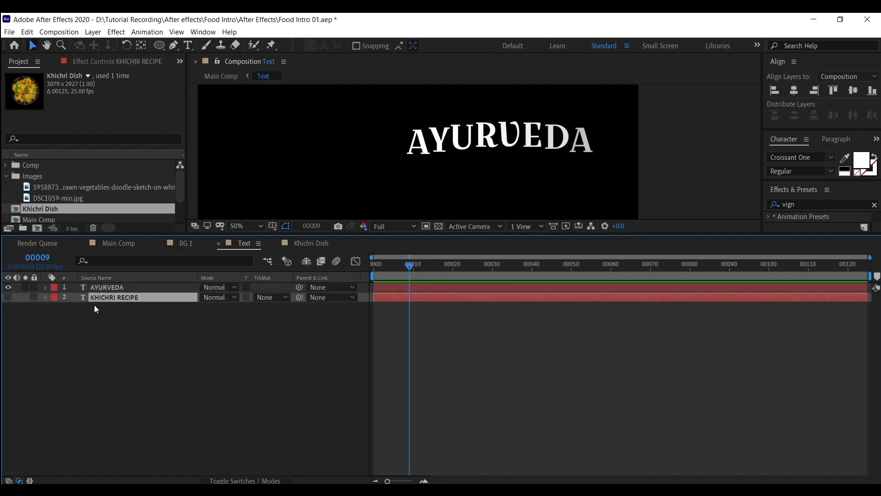
pyautogui.click(10, 297)
# - Copy Animators 1, 2 and 3 from the AYURVEDA layer onto the KHICHRI RECIPE layer and preview both titles
pyautogui.click(46, 287)
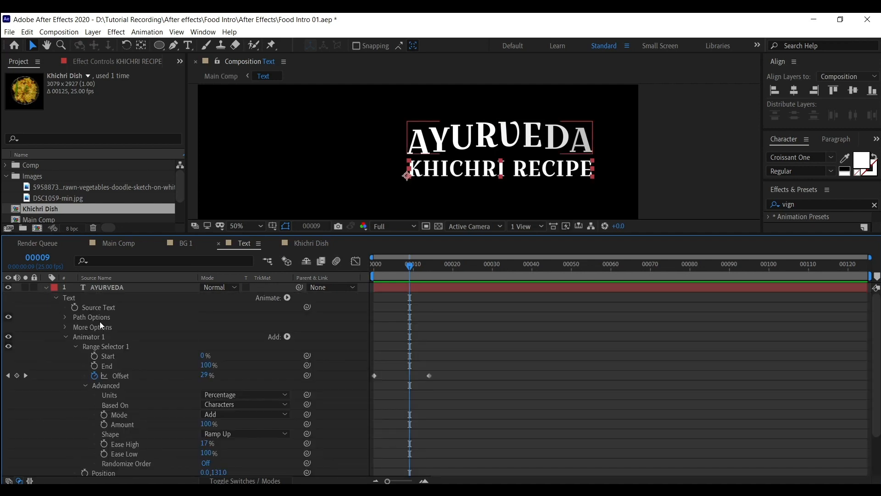
pyautogui.click(94, 337)
pyautogui.click(65, 337)
pyautogui.click(66, 347)
pyautogui.click(66, 335)
pyautogui.keyDown('shift'); pyautogui.click(101, 358); pyautogui.keyUp('shift')
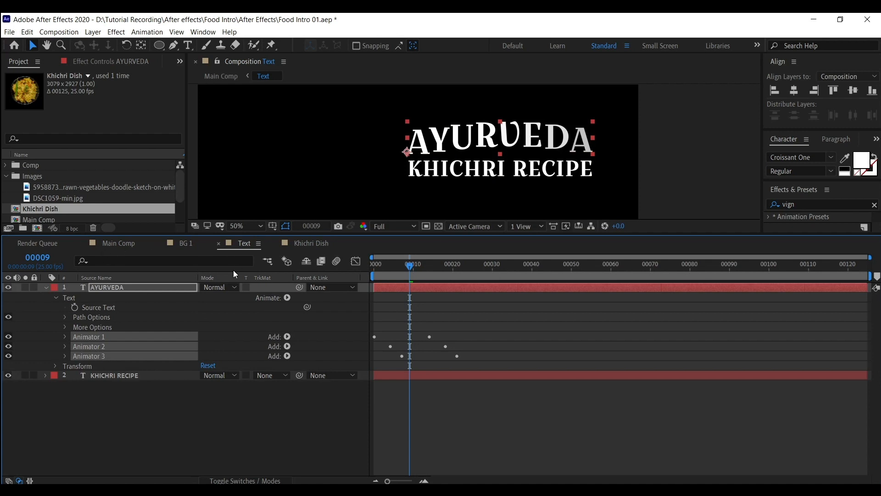
pyautogui.click(45, 287)
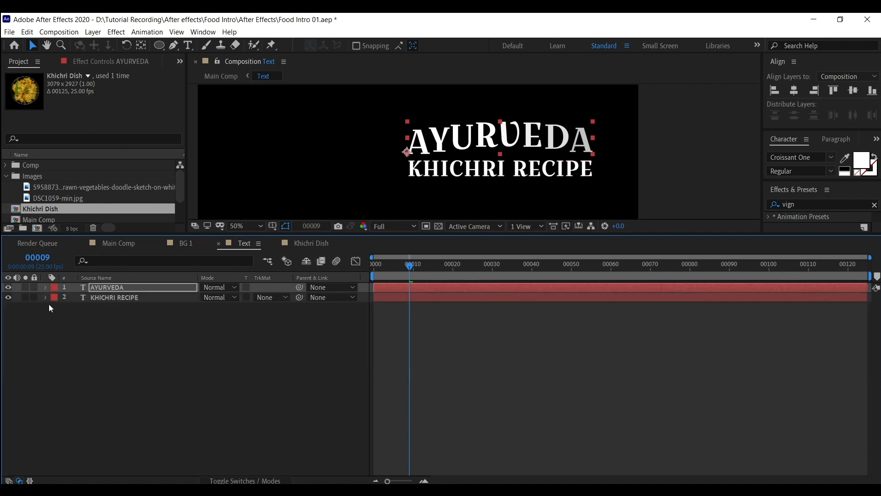
pyautogui.click(160, 300)
pyautogui.press('space')
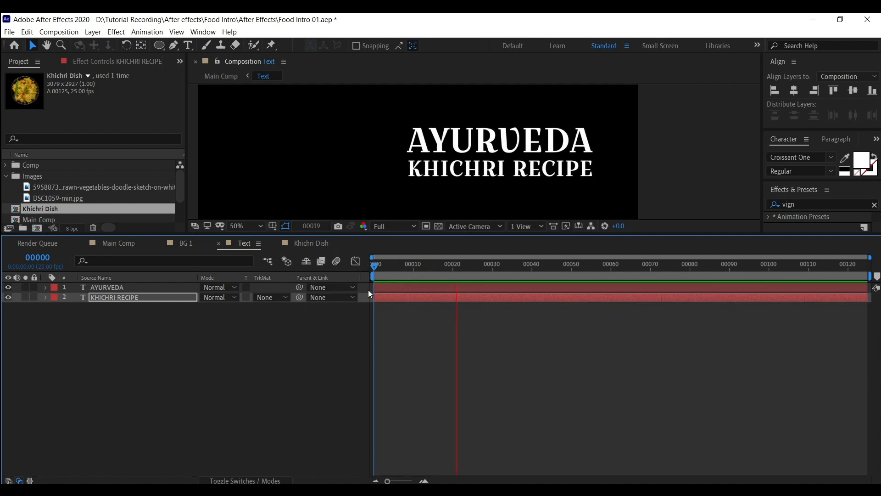
# - Offset the KHICHRI RECIPE layer to start at frame 4 and preview the staggered title animation
pyautogui.click(158, 301)
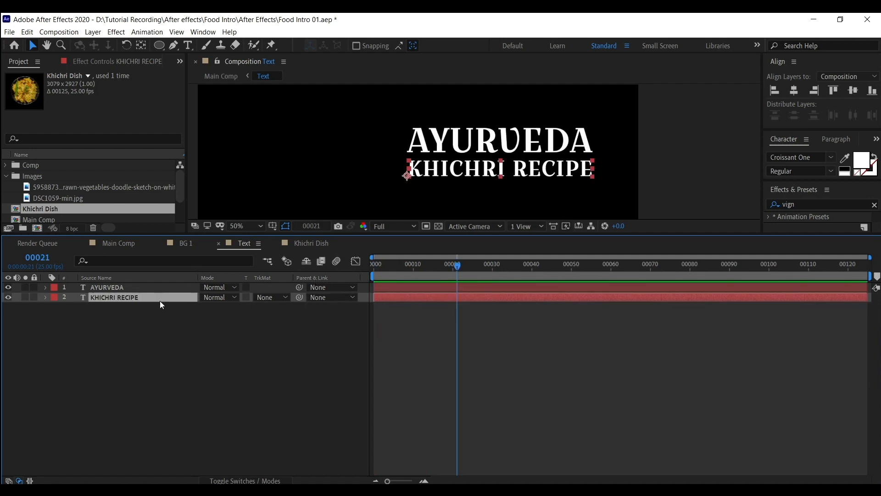
pyautogui.moveTo(388, 298); pyautogui.dragTo(396, 298)
pyautogui.press('space')
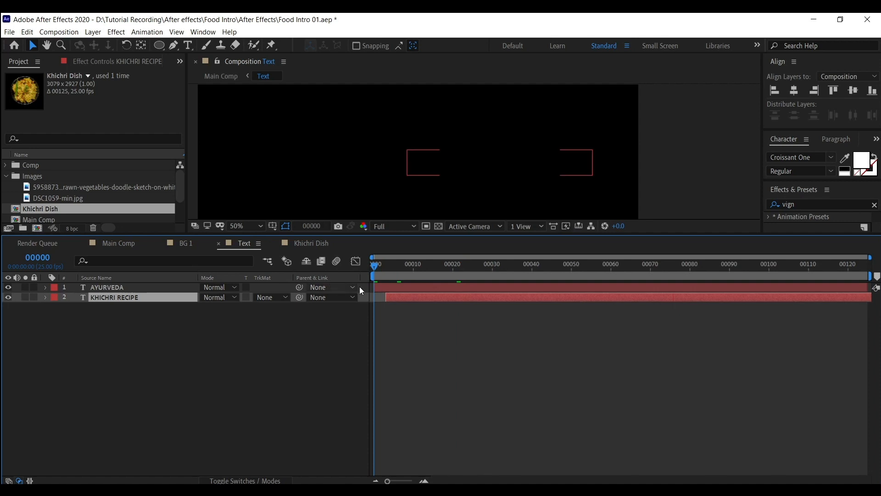
pyautogui.moveTo(400, 298); pyautogui.dragTo(404, 298)
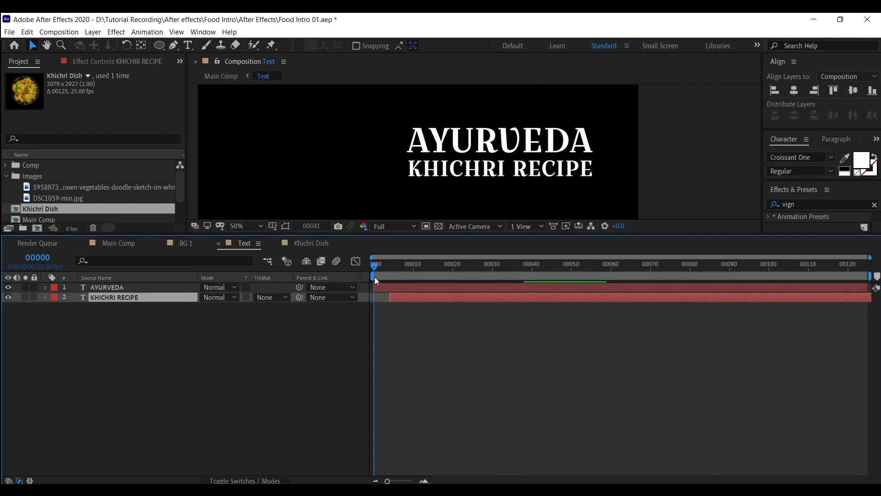
pyautogui.press('space')
pyautogui.moveTo(375, 267); pyautogui.dragTo(449, 269)
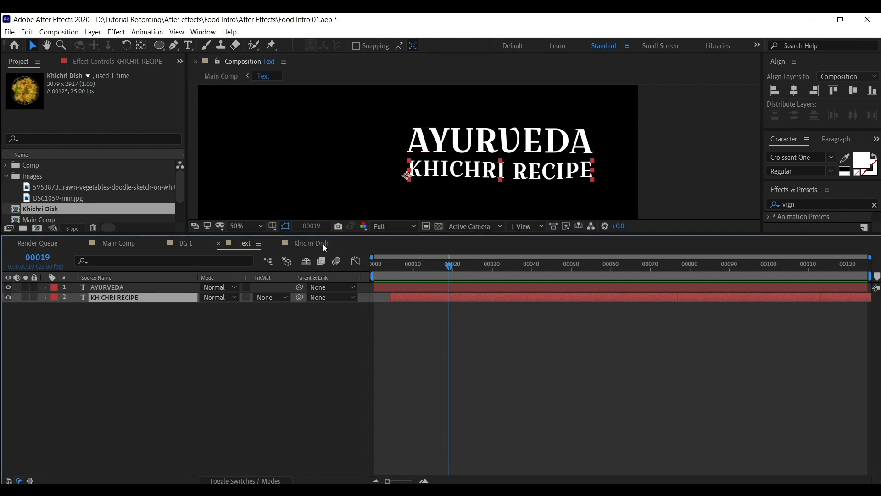
# - Preview the staggered AYURVEDA and KHICHRI RECIPE title animation and enlarge the composition viewer
pyautogui.press('space')
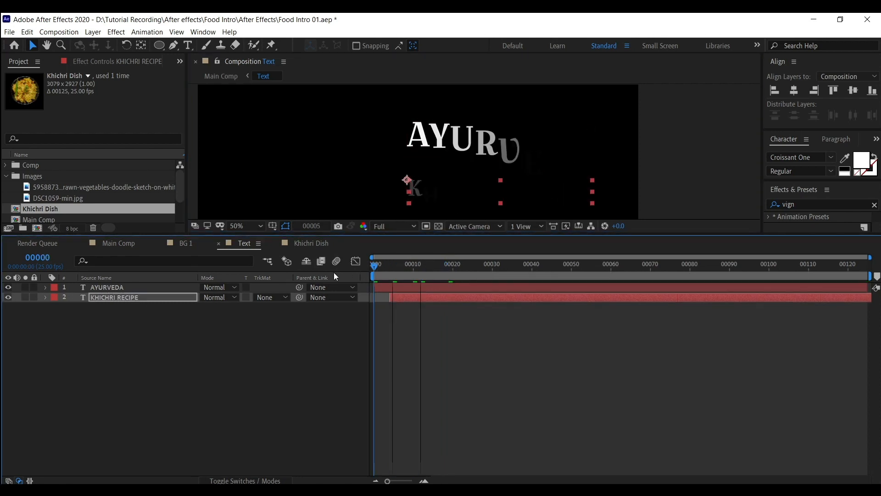
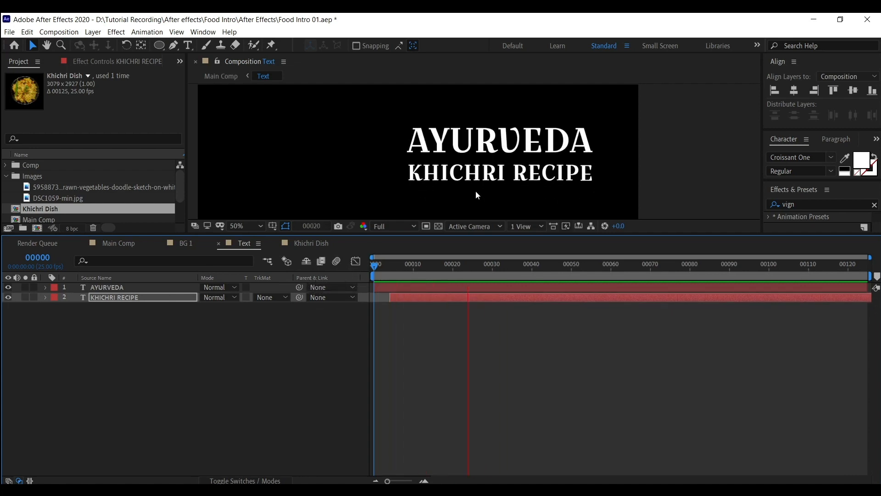
pyautogui.press('space')
pyautogui.moveTo(404, 239); pyautogui.dragTo(404, 274)
# - At frame 58, draw a thin white rectangle about 108 by 10 px below the start of KHICHRI RECIPE
pyautogui.click(224, 351)
pyautogui.moveTo(102, 356); pyautogui.dragTo(92, 323)
pyautogui.click(126, 356)
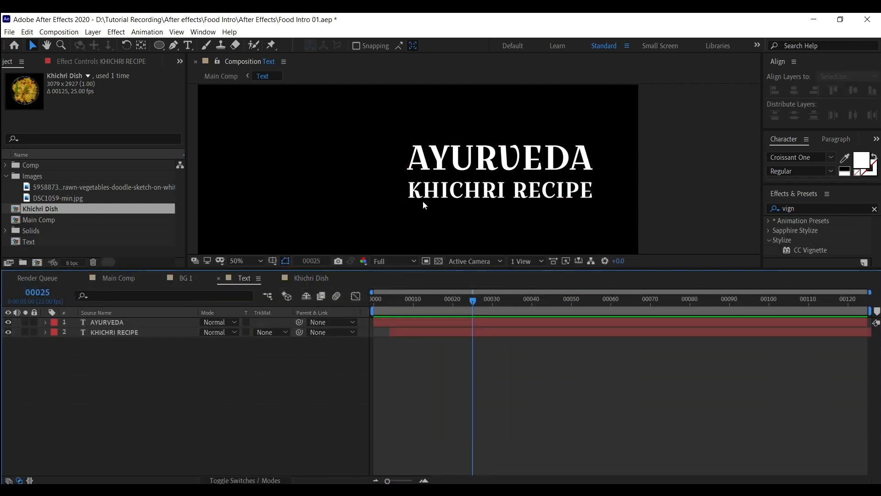
pyautogui.moveTo(425, 222); pyautogui.dragTo(428, 194)
pyautogui.press('v')
pyautogui.click(147, 341)
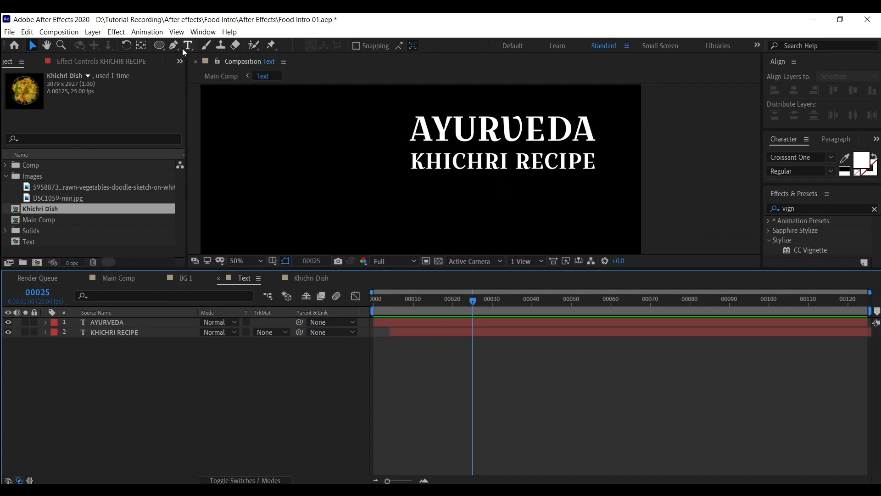
pyautogui.moveTo(158, 46); pyautogui.dragTo(171, 58)
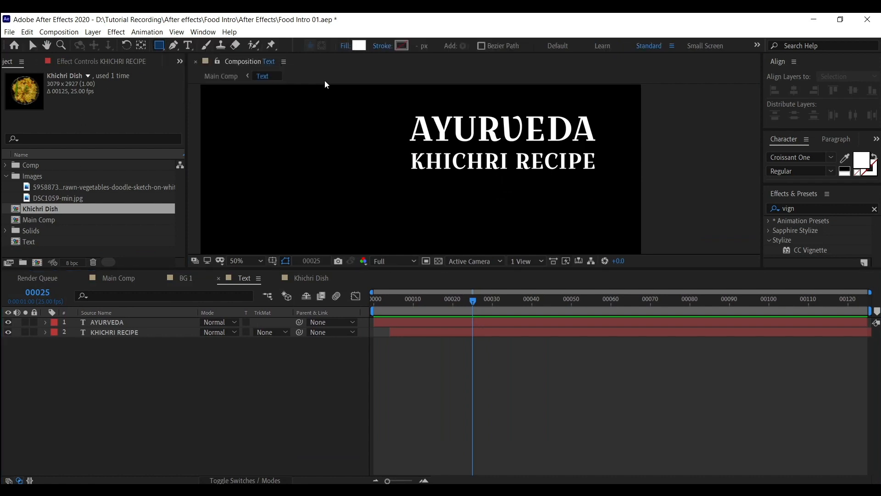
pyautogui.moveTo(373, 299); pyautogui.dragTo(604, 298)
pyautogui.moveTo(415, 184); pyautogui.dragTo(454, 190)
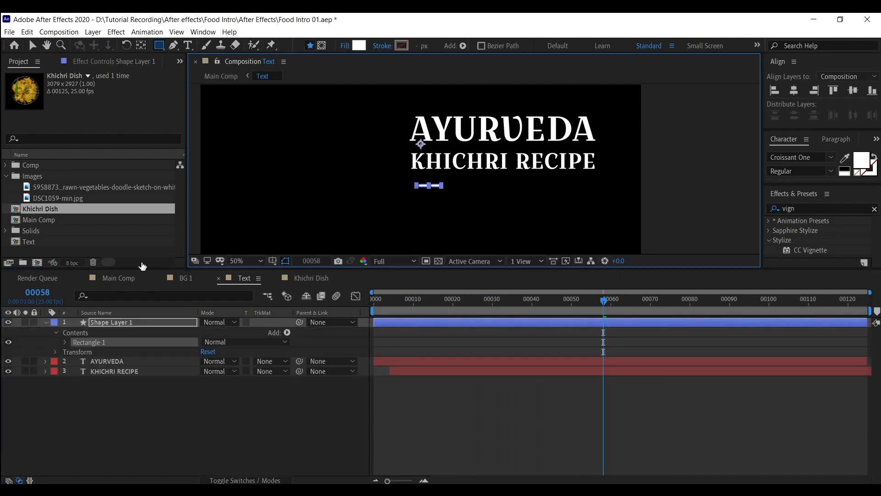
# - Move the thin rectangle slightly so its start lines up with the left edge of the KHICHRI RECIPE title
pyautogui.click(117, 371)
pyautogui.click(112, 321)
pyautogui.press('v')
pyautogui.click(673, 188)
pyautogui.click(428, 186)
pyautogui.moveTo(436, 186); pyautogui.dragTo(433, 185)
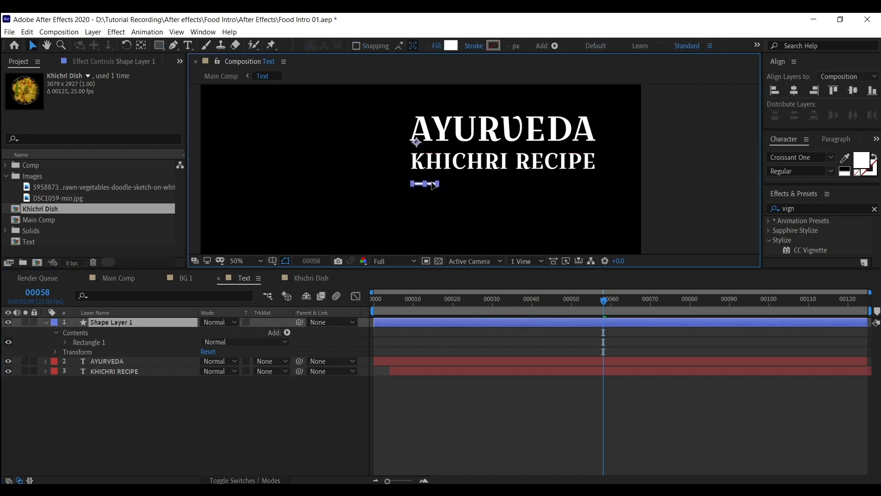
# - Add a new text layer reading "By Ayudh Creations" below the titles
pyautogui.click(107, 361)
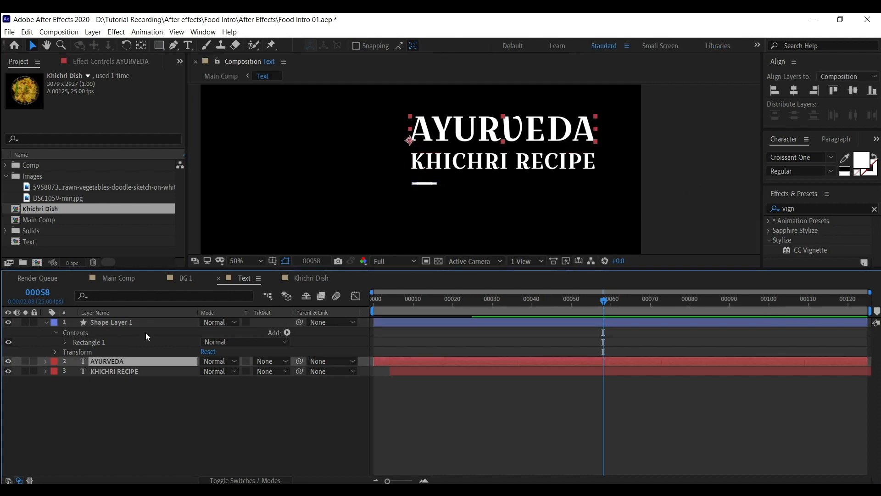
pyautogui.hotkey('ctrl', 't')
pyautogui.click(472, 192)
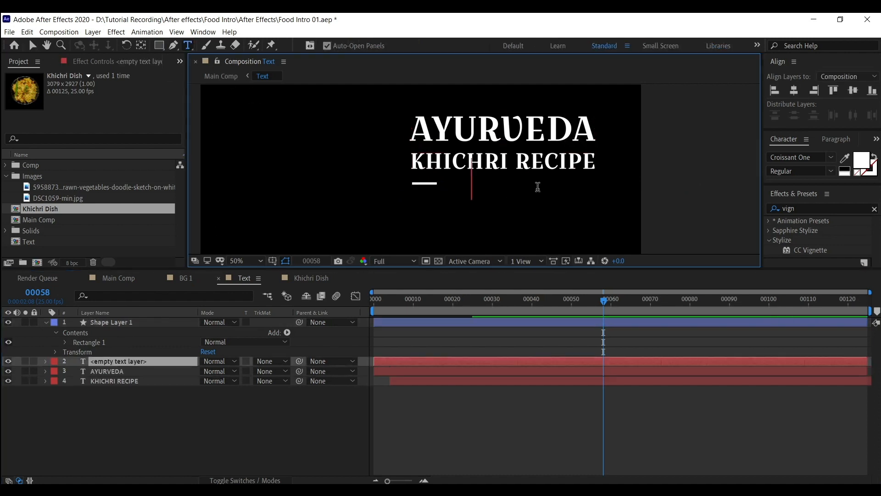
pyautogui.write('By A')
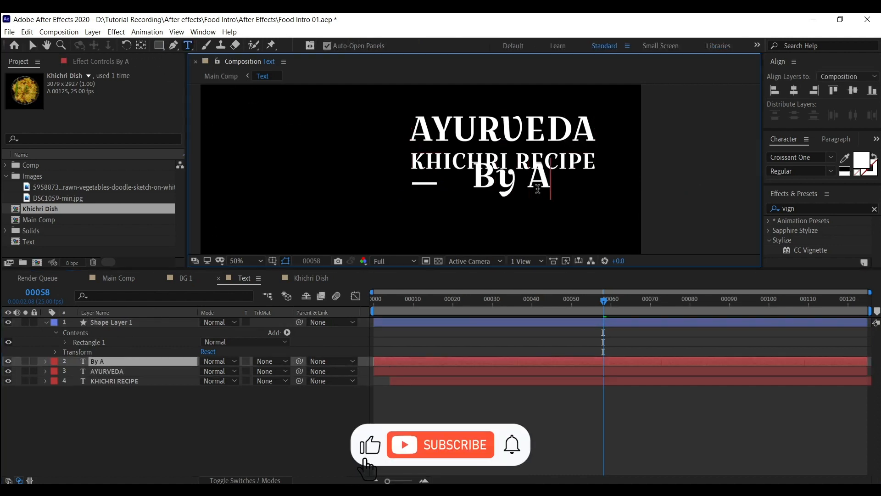
pyautogui.write('yudh Cre')
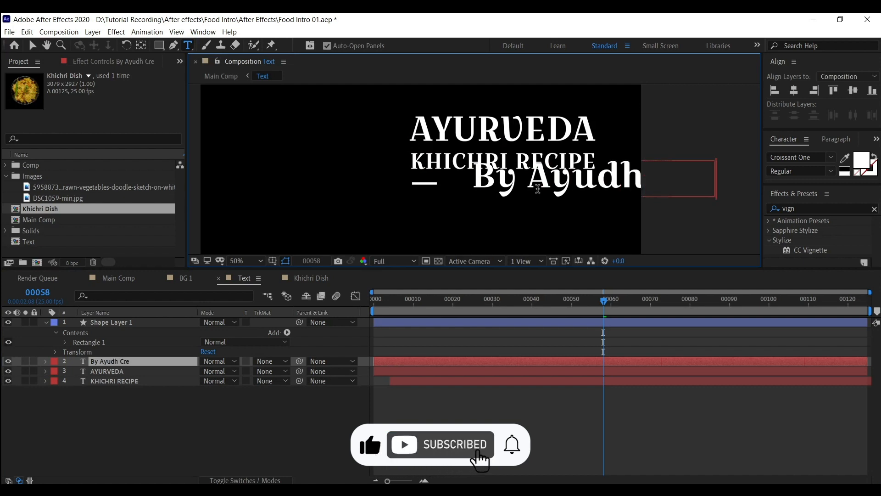
pyautogui.write('ations')
# - Set the By Ayudh Creations text to Poppins Bold at 41 px
pyautogui.hotkey('ctrl', 'a')
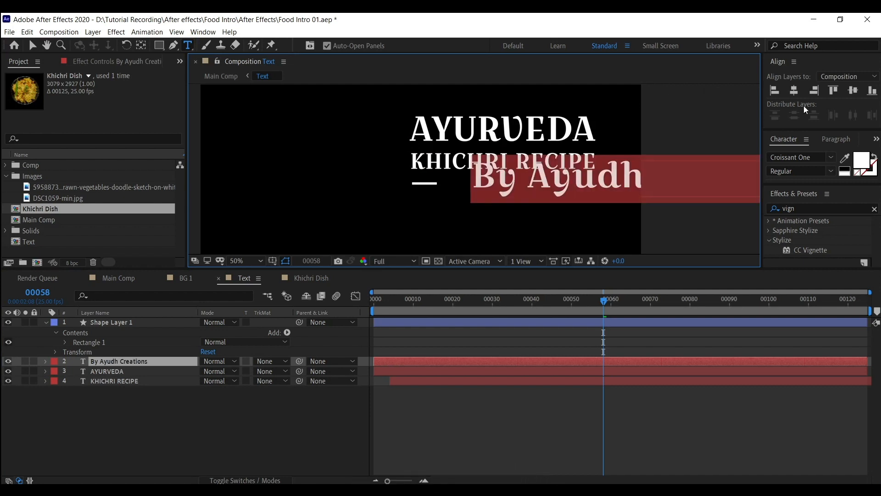
pyautogui.click(826, 157)
pyautogui.write('popp')
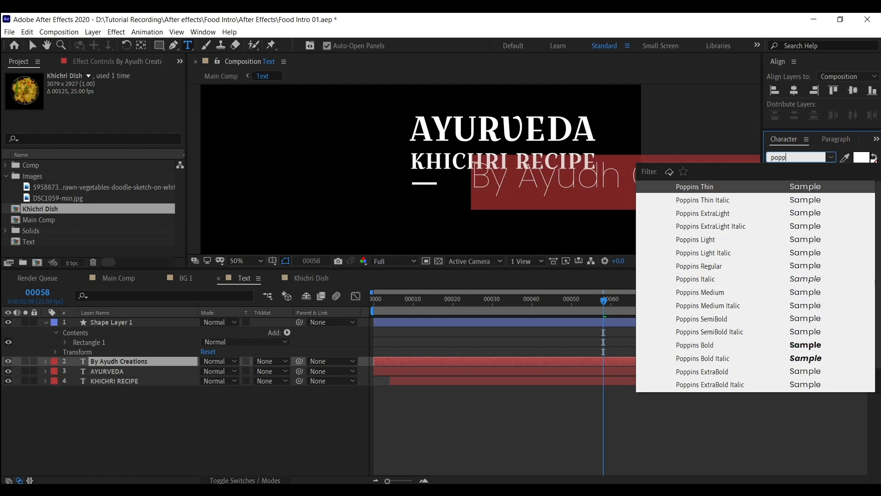
pyautogui.click(704, 348)
pyautogui.moveTo(792, 183); pyautogui.dragTo(792, 232)
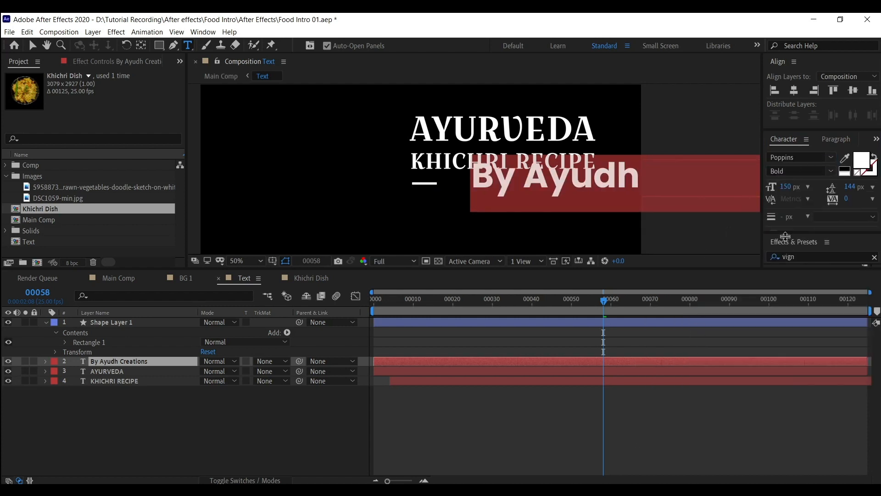
pyautogui.moveTo(790, 187); pyautogui.dragTo(727, 187)
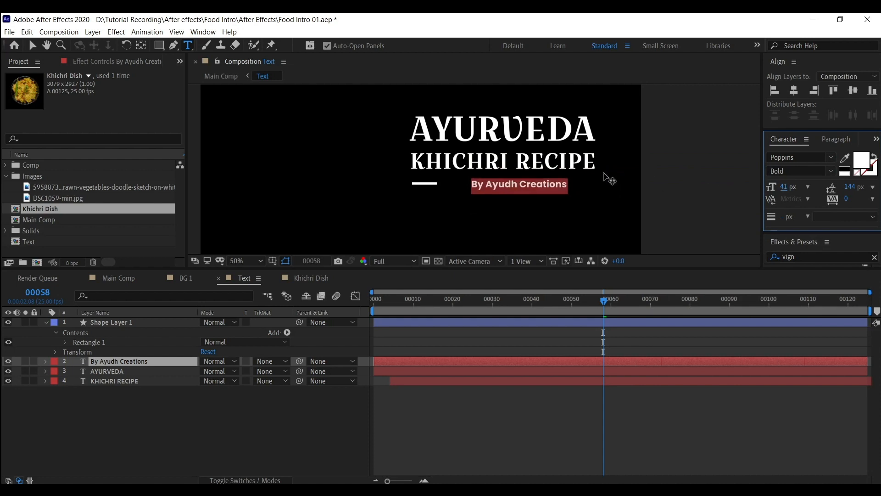
pyautogui.click(32, 45)
pyautogui.click(533, 216)
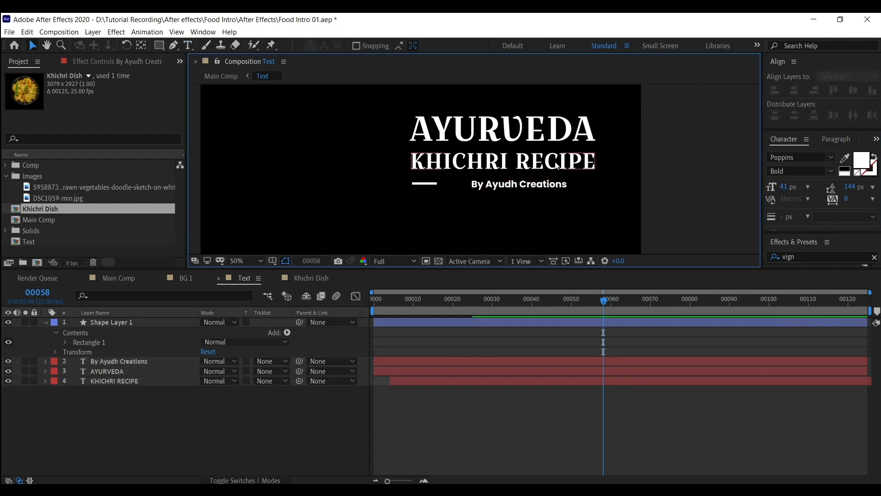
# - Move the anchor point of the thin rectangle's shape layer to the left end of the rectangle
pyautogui.click(533, 137)
pyautogui.click(199, 313)
pyautogui.click(560, 193)
pyautogui.click(447, 190)
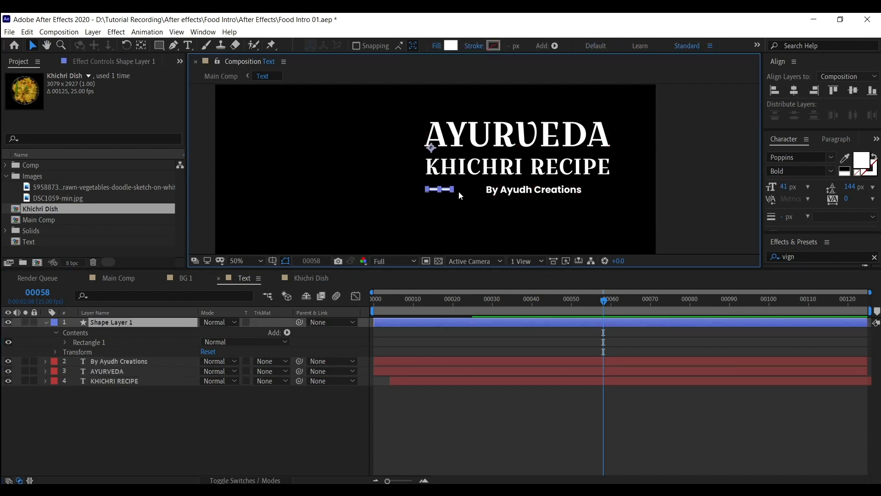
pyautogui.scroll(4, 463, 189)
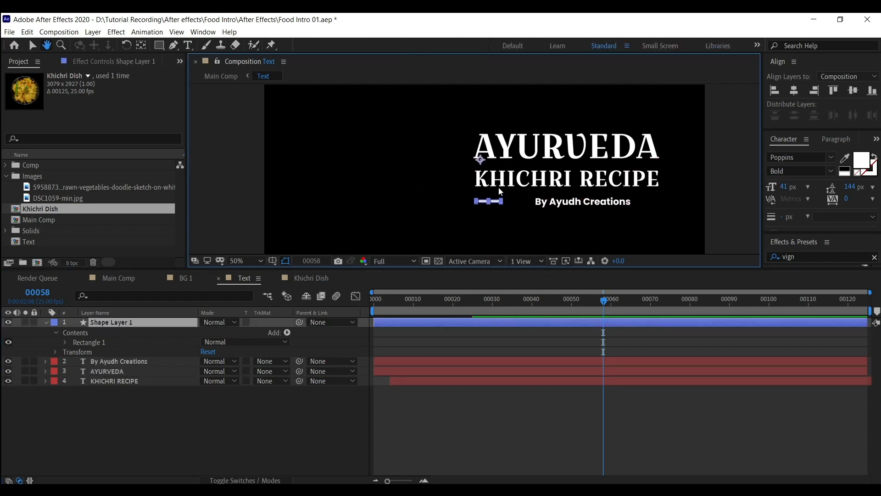
pyautogui.moveTo(502, 171)
pyautogui.mouseDown()
pyautogui.moveTo(409, 112)
pyautogui.moveTo(438, 101)
pyautogui.mouseUp()
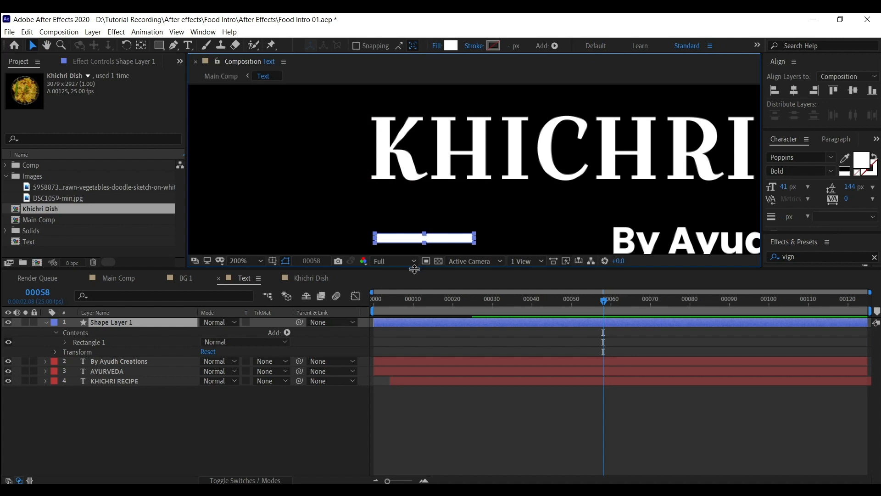
pyautogui.moveTo(427, 269); pyautogui.dragTo(427, 365)
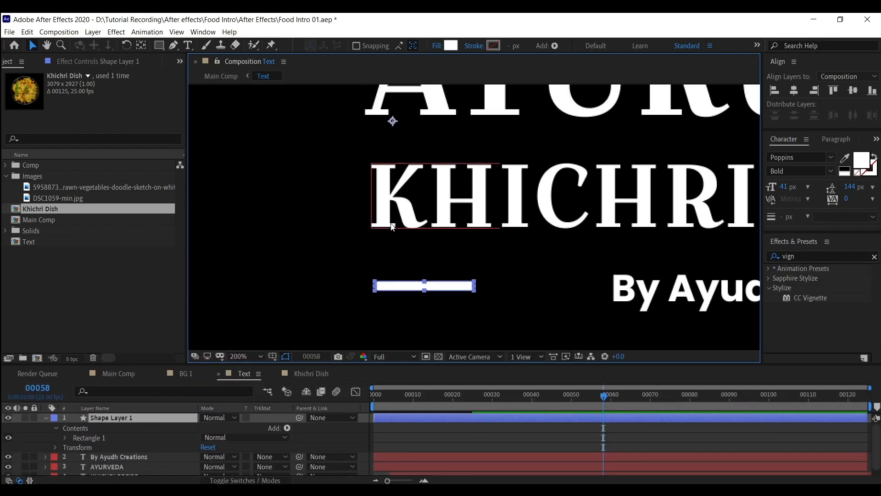
pyautogui.press('y')
pyautogui.moveTo(394, 122); pyautogui.dragTo(373, 287)
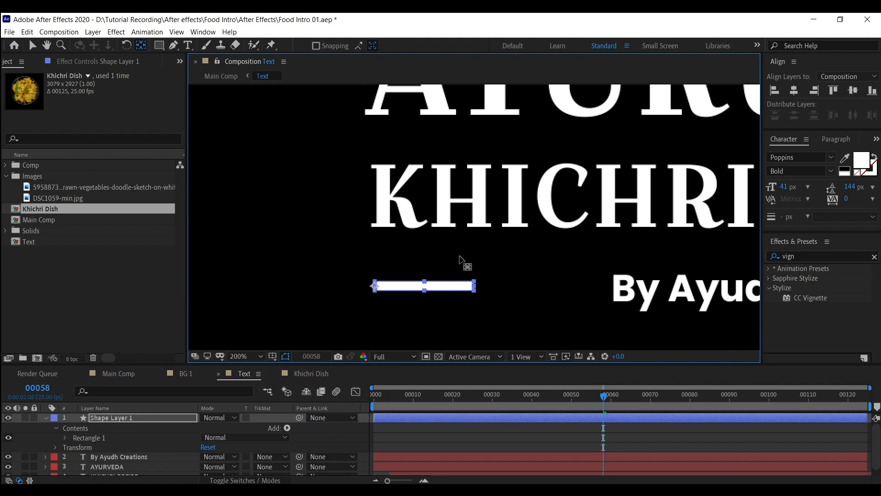
# - Move the By Ayudh Creations text beside the right end of the thin line, below KHICHRI RECIPE
pyautogui.press(',')
pyautogui.keyDown('shift'); pyautogui.click(551, 197); pyautogui.keyUp('shift')
pyautogui.press('v')
pyautogui.click(583, 233)
pyautogui.click(570, 198)
pyautogui.moveTo(569, 199); pyautogui.dragTo(456, 213)
pyautogui.click(531, 224)
pyautogui.click(390, 191)
pyautogui.press(',')
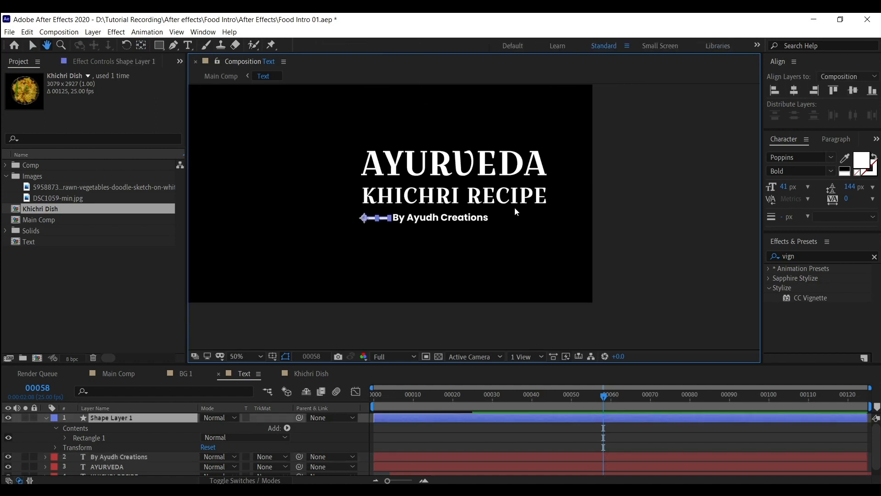
# - Reduce the font size of the KHICHRI RECIPE title so it is narrower than AYURVEDA
pyautogui.click(452, 166)
pyautogui.moveTo(447, 177); pyautogui.dragTo(520, 185)
pyautogui.press('v')
pyautogui.click(442, 200)
pyautogui.moveTo(798, 188); pyautogui.dragTo(773, 187)
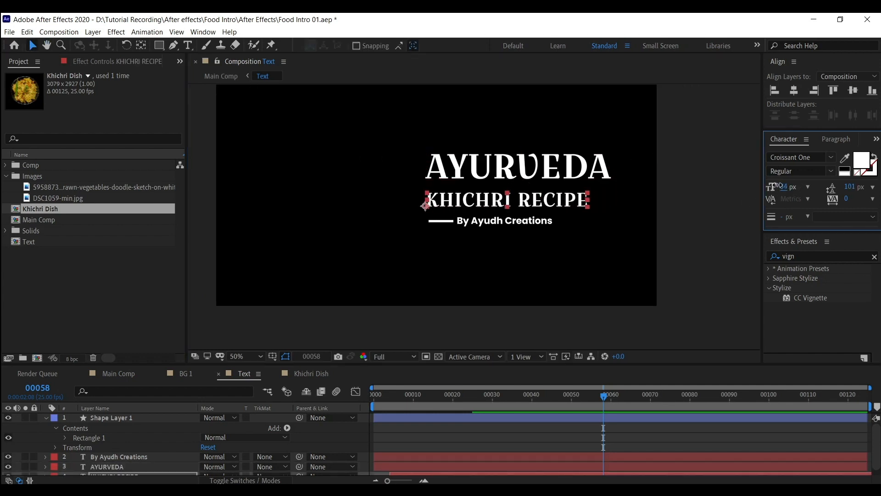
# - Move the KHICHRI RECIPE title so its right edge lines up with the right edge of AYURVEDA
pyautogui.click(847, 142)
pyautogui.click(802, 156)
pyautogui.moveTo(429, 202); pyautogui.dragTo(570, 193)
pyautogui.click(634, 197)
pyautogui.moveTo(654, 204); pyautogui.dragTo(632, 197)
# - Move the thin line and By Ayudh Creations text together so they end at the titles' right edge
pyautogui.click(512, 215)
pyautogui.keyDown('shift'); pyautogui.click(435, 216); pyautogui.keyUp('shift')
pyautogui.click(439, 216)
pyautogui.keyDown('shift'); pyautogui.click(428, 215); pyautogui.keyUp('shift')
pyautogui.moveTo(500, 216); pyautogui.dragTo(559, 208)
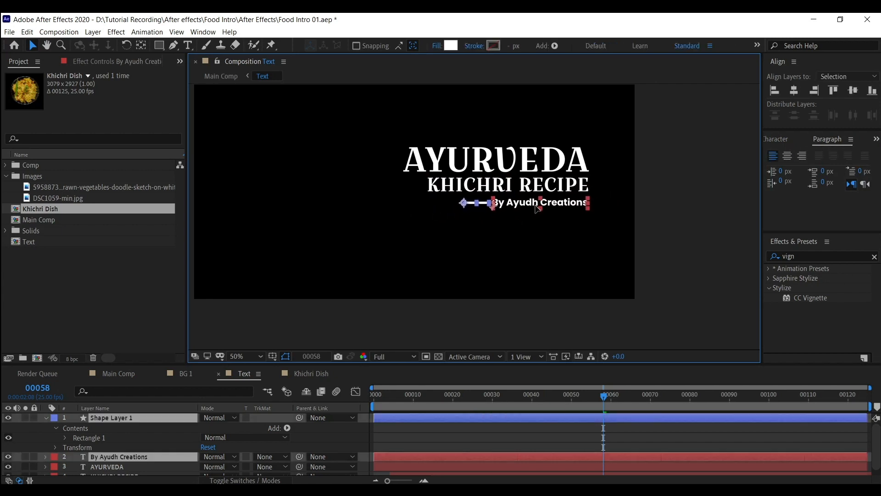
pyautogui.click(681, 196)
# - Change the By Ayudh Creations font style to Regular after trying Medium
pyautogui.click(587, 208)
pyautogui.click(777, 139)
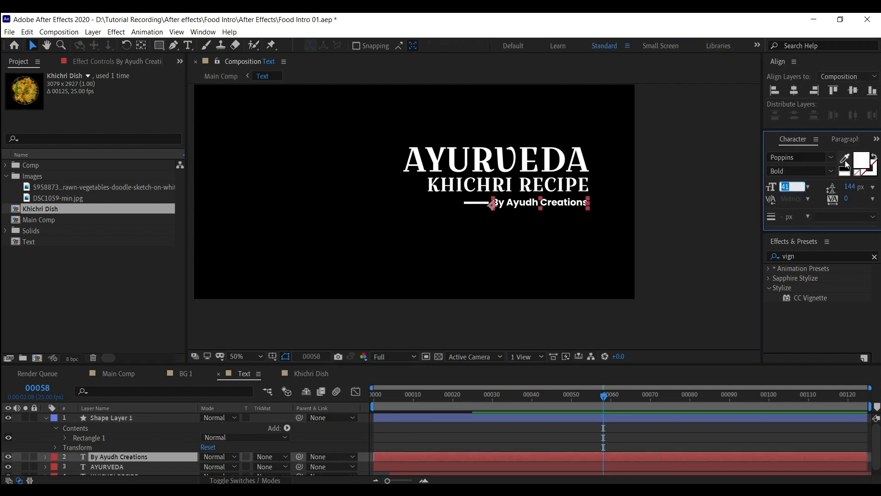
pyautogui.click(829, 171)
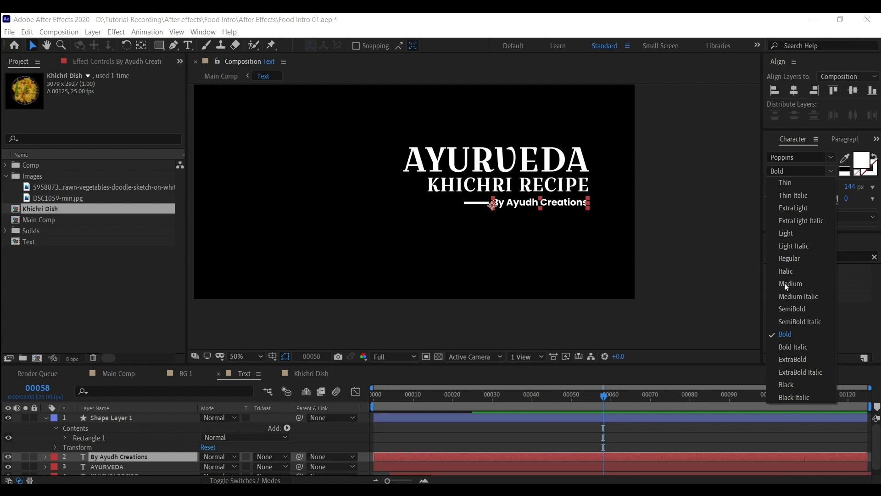
pyautogui.click(784, 284)
pyautogui.click(837, 171)
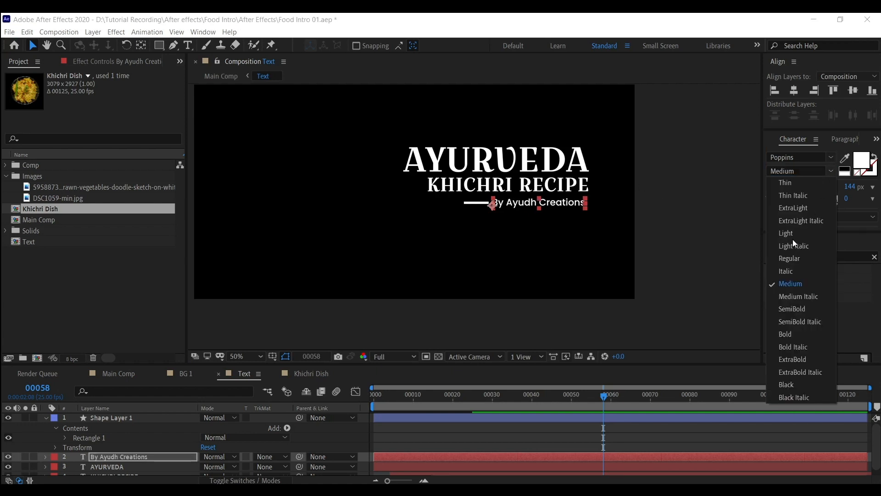
pyautogui.click(786, 257)
pyautogui.click(643, 226)
# - Set the font size of the By Ayudh Creations text to 35 px
pyautogui.click(541, 203)
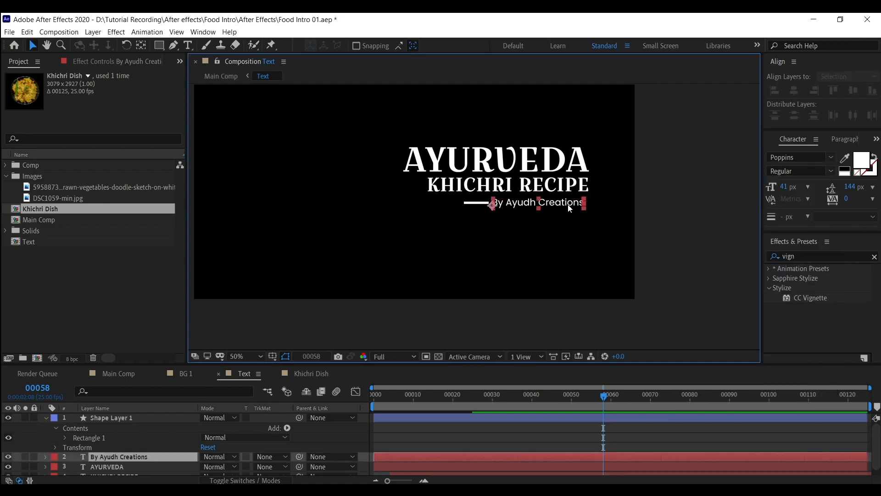
pyautogui.click(791, 186)
pyautogui.write('35')
pyautogui.press('Return')
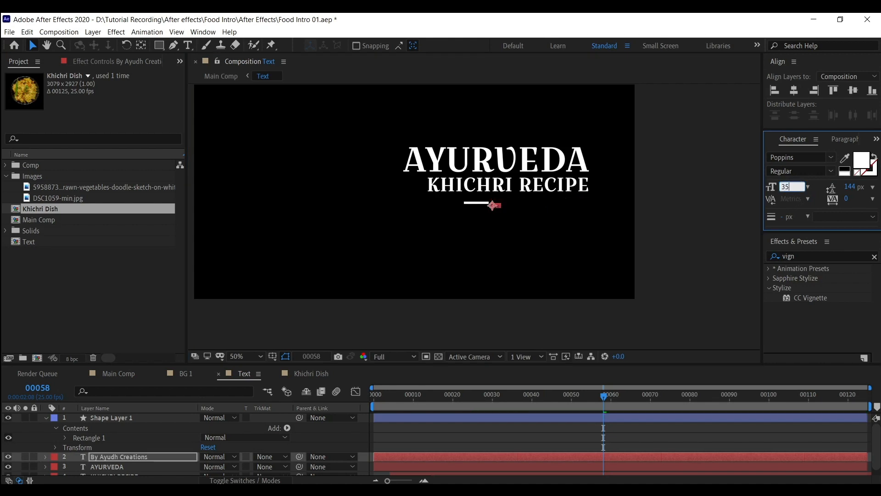
pyautogui.click(663, 215)
# - Expand Rectangle Path 1 of Shape Layer 1 and unlink its Size proportions
pyautogui.click(485, 205)
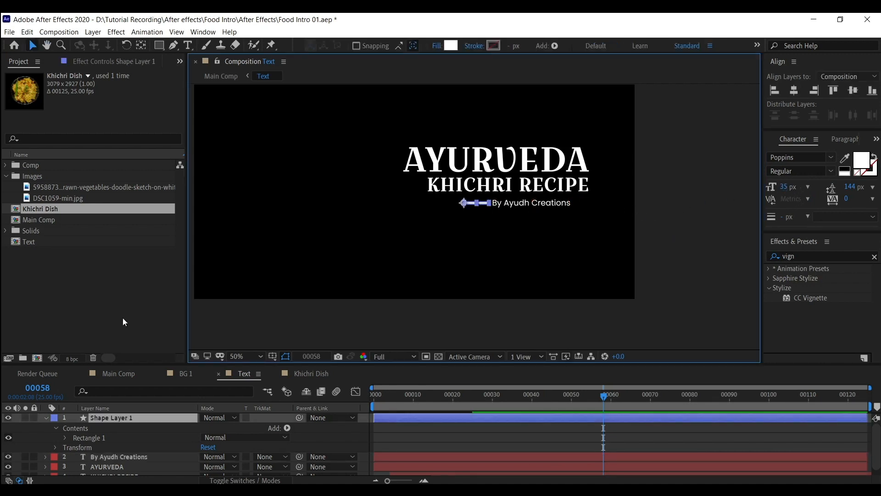
pyautogui.click(68, 437)
pyautogui.click(72, 440)
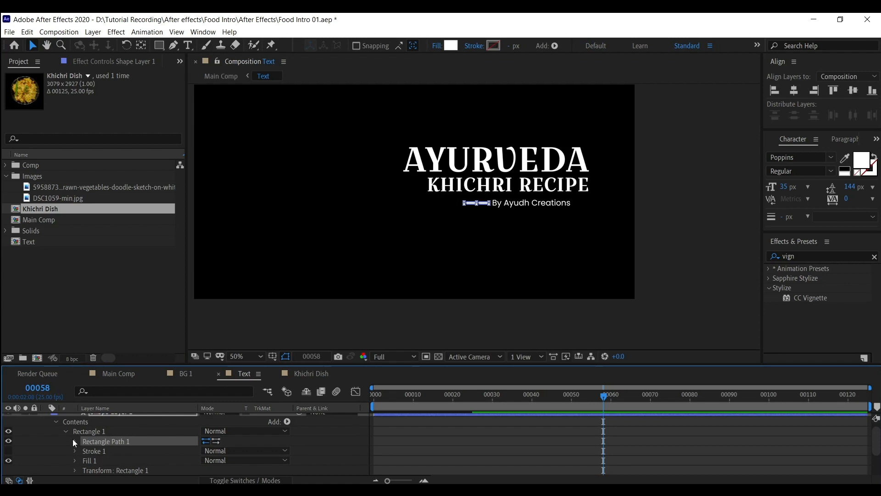
pyautogui.click(76, 441)
pyautogui.click(206, 451)
# - Try different height and width values for the thin line's rectangle path and undo them
pyautogui.moveTo(254, 452); pyautogui.dragTo(224, 450)
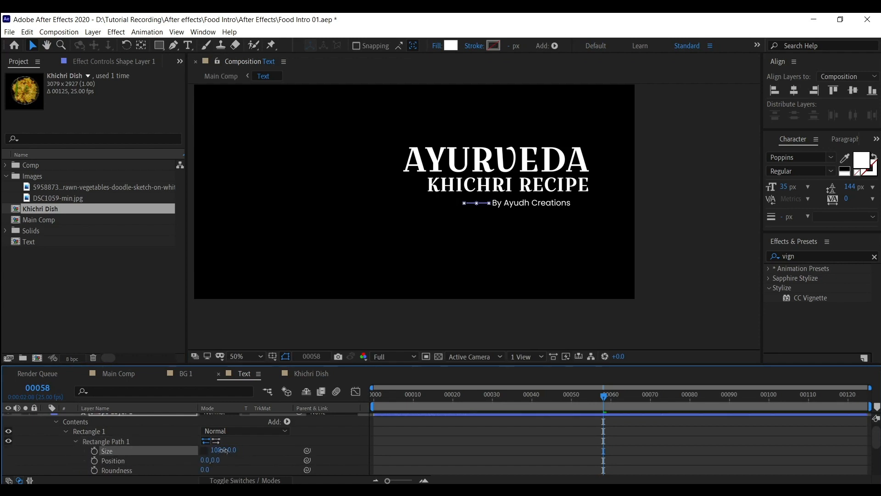
pyautogui.hotkey('ctrl', 'z')
pyautogui.hotkey('ctrl', 'z')
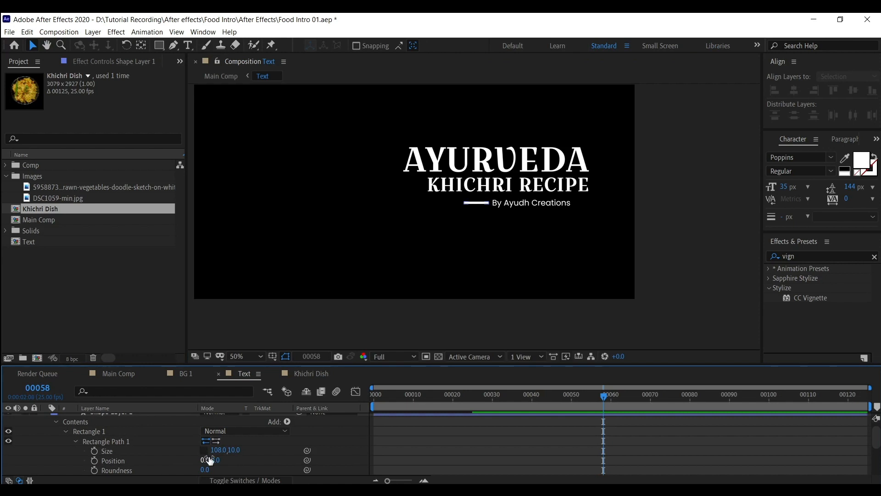
pyautogui.click(196, 454)
pyautogui.moveTo(220, 450); pyautogui.dragTo(326, 445)
pyautogui.hotkey('ctrl', 'z')
pyautogui.hotkey('ctrl', 'z')
# - Reduce the thin line's rectangle path height to 7.6, keeping the width at 108, and inspect it up close
pyautogui.moveTo(229, 450); pyautogui.dragTo(222, 451)
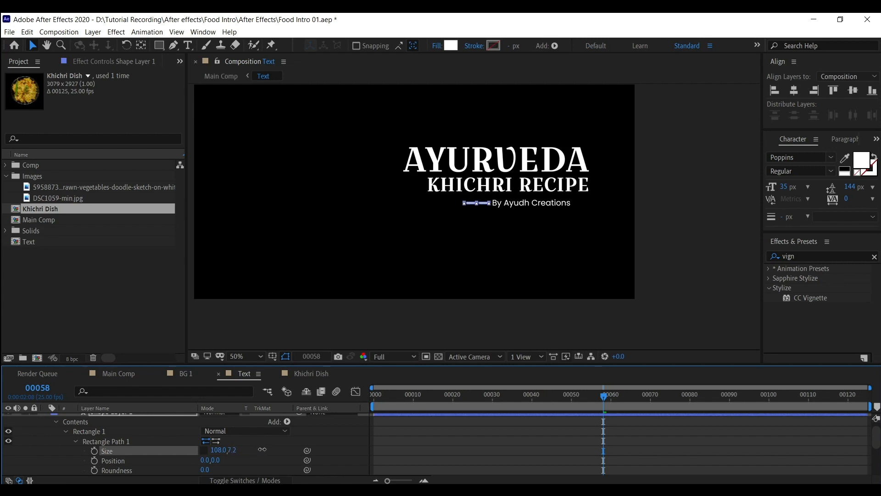
pyautogui.moveTo(583, 242); pyautogui.dragTo(432, 205)
pyautogui.scroll(1, 618, 240)
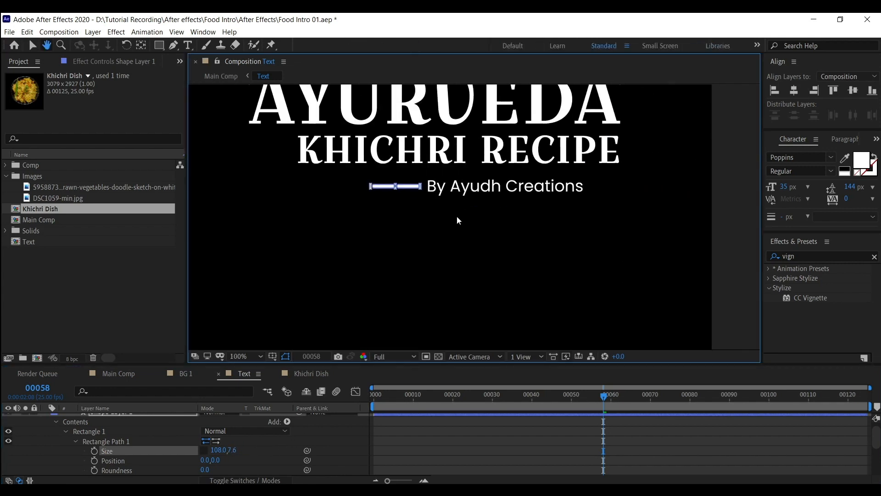
# - Reduce the thin line's rectangle path height to 5.1, keeping the width at 108
pyautogui.click(698, 232)
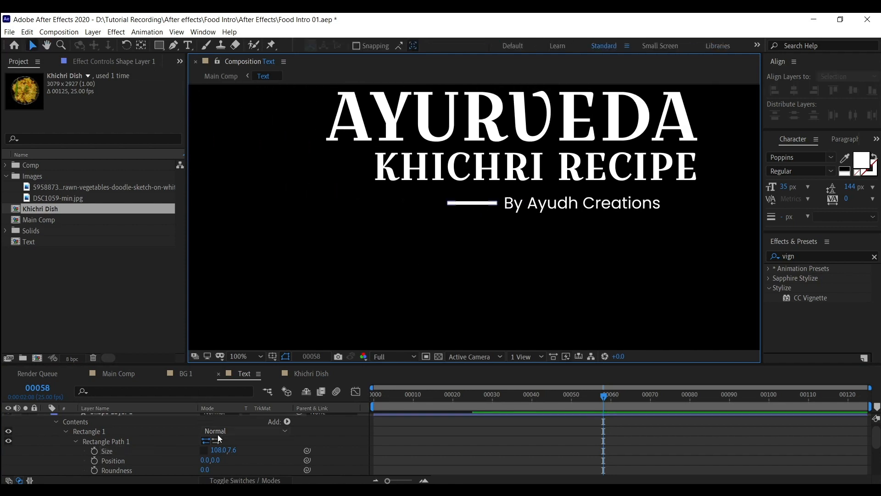
pyautogui.moveTo(233, 451); pyautogui.dragTo(224, 453)
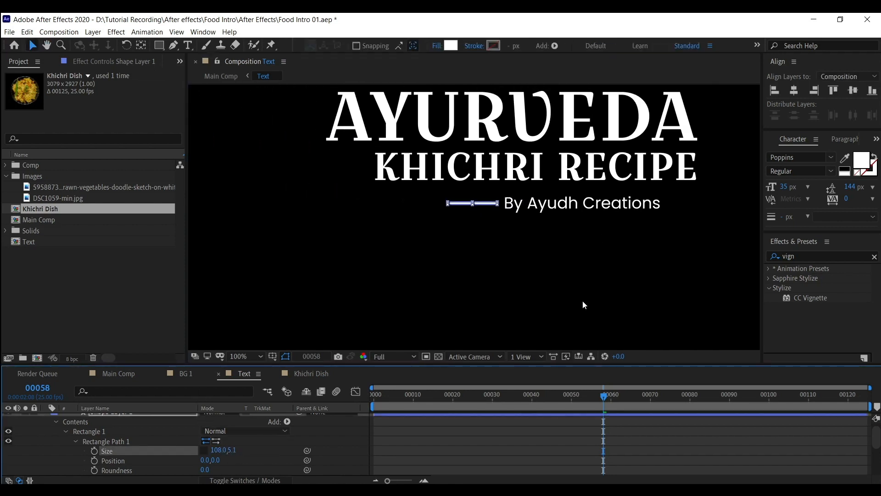
pyautogui.moveTo(637, 243); pyautogui.dragTo(432, 239)
pyautogui.click(649, 244)
pyautogui.moveTo(391, 264); pyautogui.dragTo(696, 248)
pyautogui.scroll(-2, 437, 239)
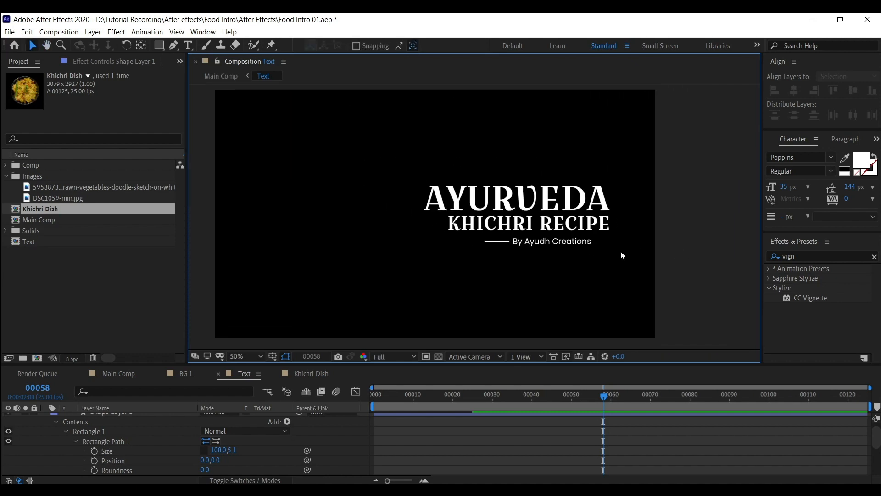
# - Move the thin line and the By Ayudh Creations text together so they end flush with the right edge of KHICHRI RECIPE
pyautogui.click(523, 244)
pyautogui.keyDown('shift'); pyautogui.click(581, 244); pyautogui.keyUp('shift')
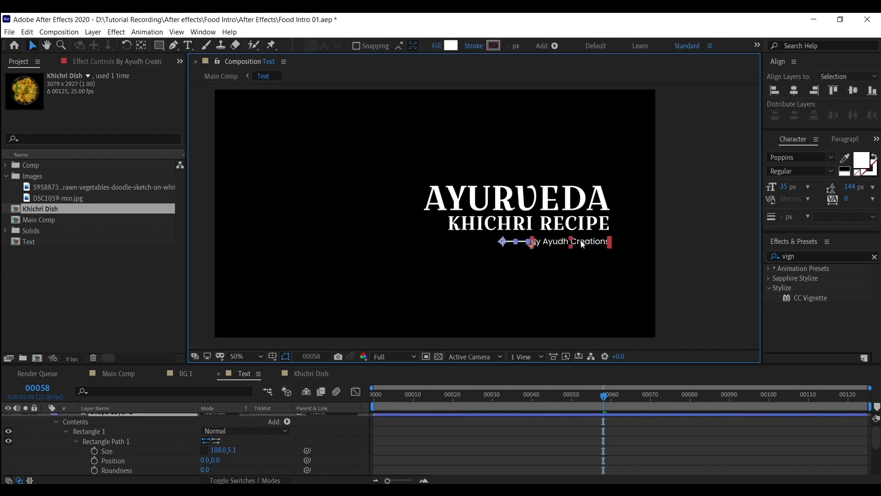
pyautogui.click(695, 256)
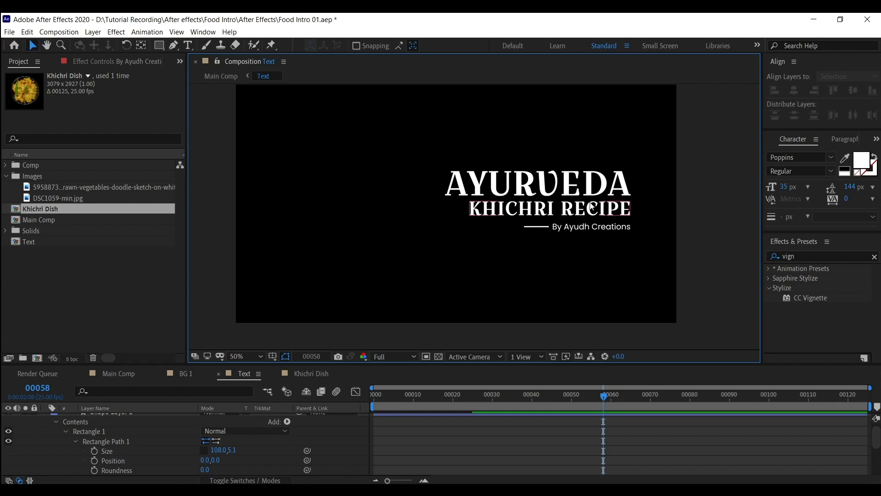
pyautogui.click(508, 200)
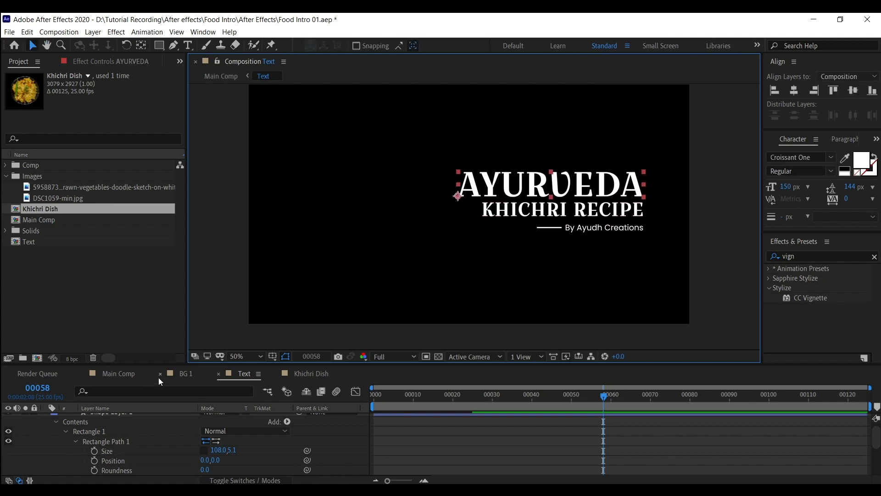
# - Examine how the title block sits beside the bowl photo in Main Comp
pyautogui.click(128, 378)
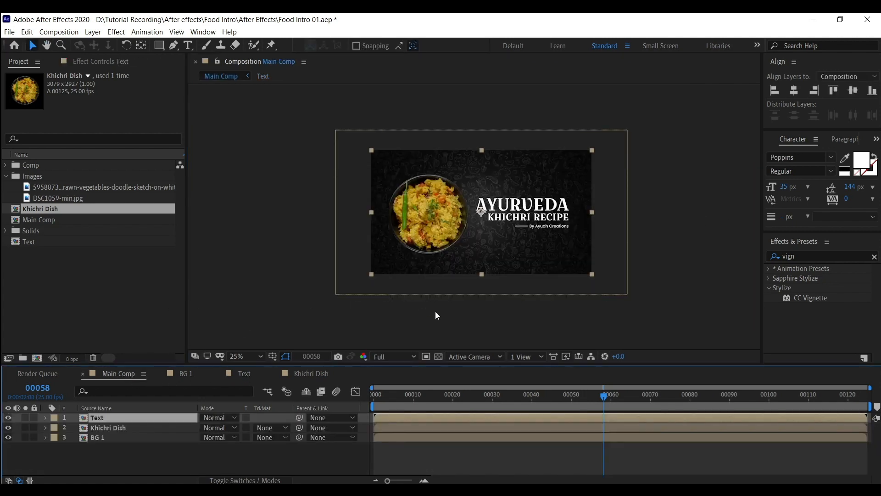
pyautogui.click(690, 266)
pyautogui.moveTo(668, 262); pyautogui.dragTo(633, 245)
pyautogui.scroll(2, 645, 247)
pyautogui.click(633, 218)
pyautogui.click(705, 230)
pyautogui.moveTo(708, 230); pyautogui.dragTo(671, 230)
# - In the Text composition, reduce the font size of KHICHRI RECIPE to 72 px
pyautogui.click(231, 376)
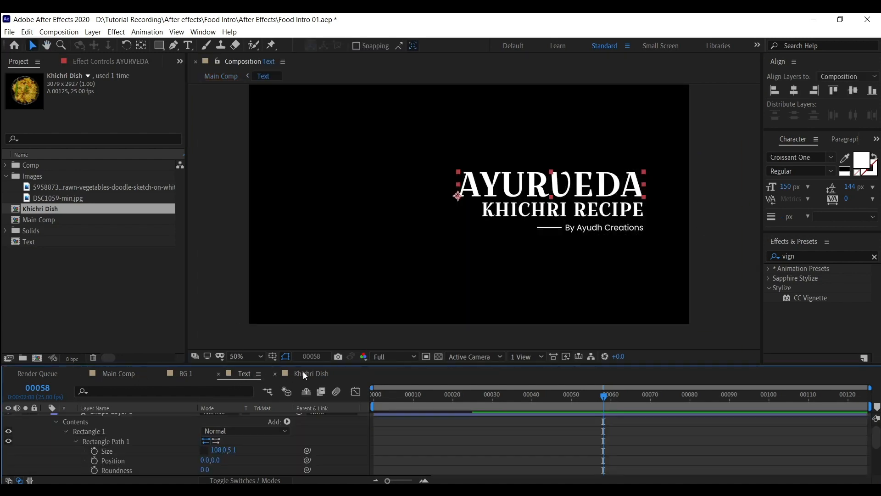
pyautogui.click(677, 222)
pyautogui.moveTo(788, 186); pyautogui.dragTo(716, 186)
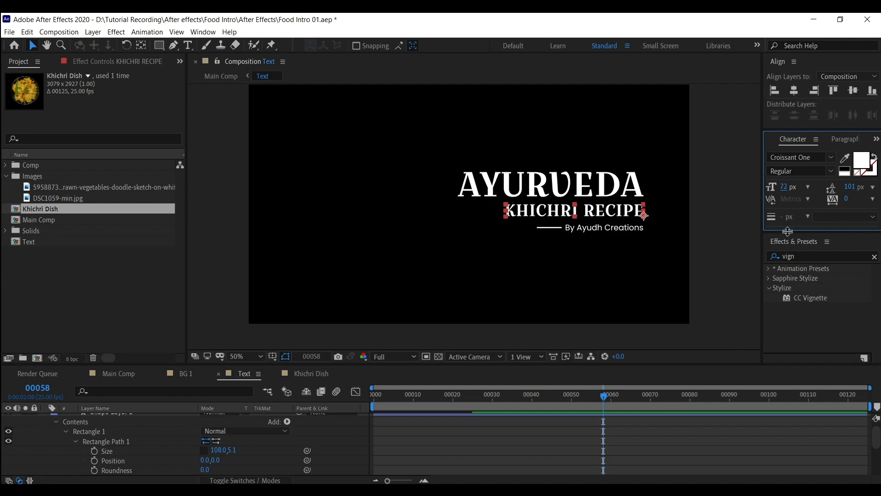
# - Show all character options and retype the KHICHRI RECIPE title in mixed case as Khichri Recipe
pyautogui.moveTo(788, 232); pyautogui.dragTo(761, 317)
pyautogui.doubleClick(620, 210)
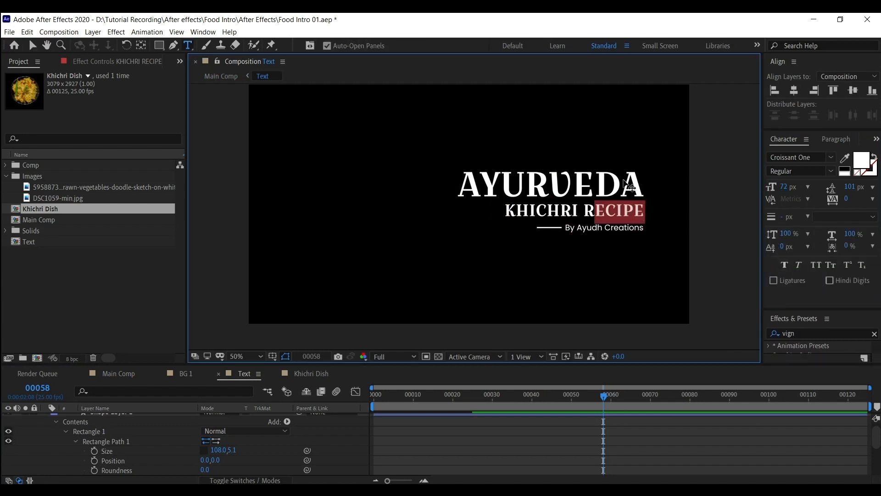
pyautogui.write('ec')
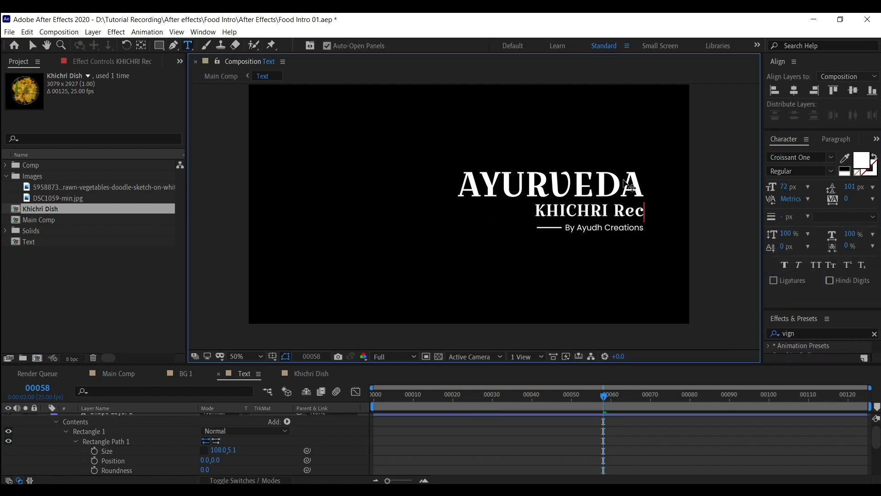
pyautogui.write('ipe')
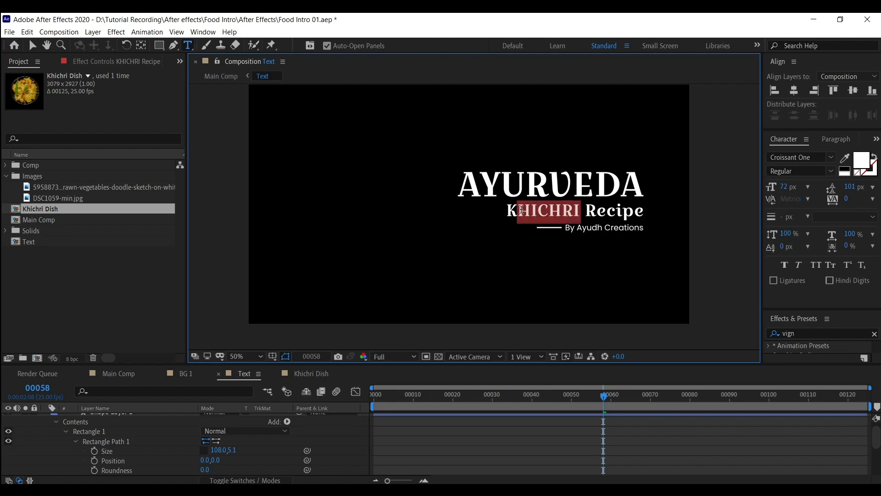
pyautogui.write('hichri')
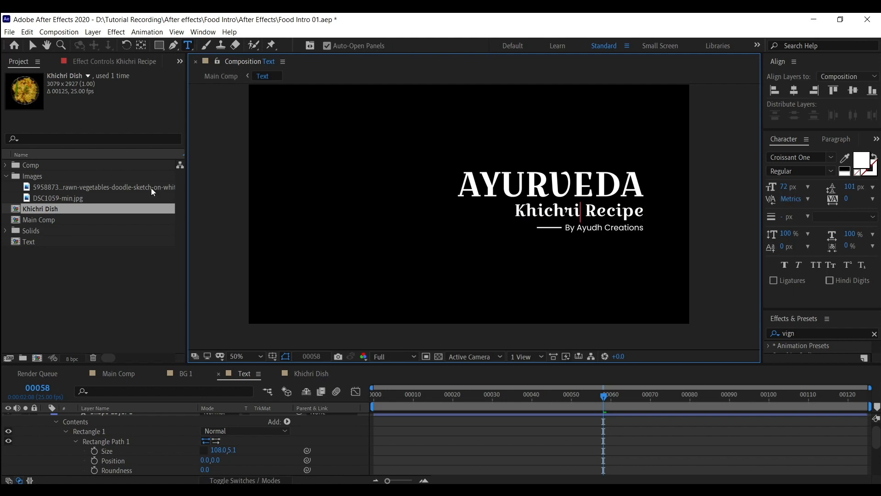
pyautogui.click(139, 425)
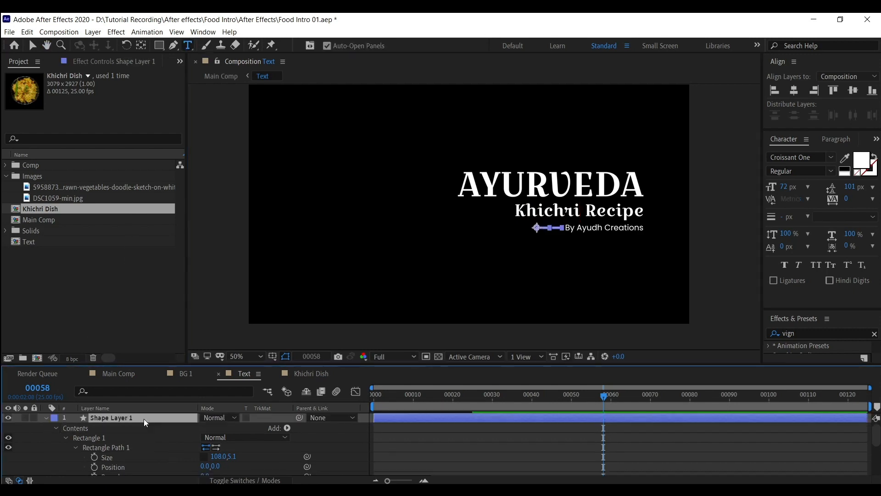
pyautogui.press('v')
# - Examine the mixed-case Khichri Recipe title against the background and bowl photo in Main Comp
pyautogui.click(134, 376)
pyautogui.moveTo(709, 250); pyautogui.dragTo(620, 250)
pyautogui.click(660, 259)
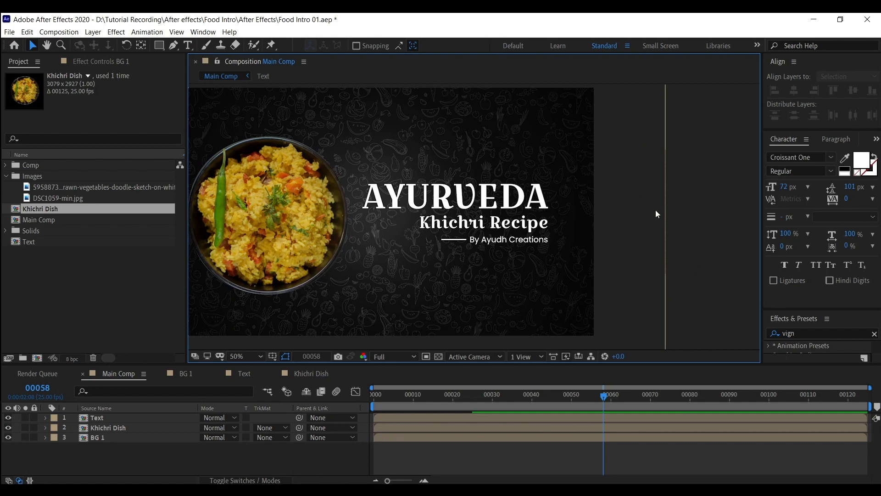
pyautogui.click(602, 185)
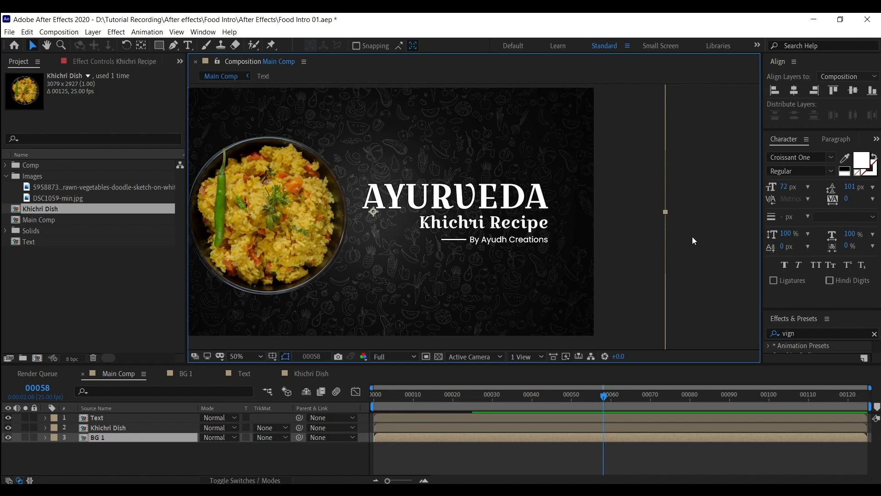
pyautogui.hotkey('ctrl', 'z')
pyautogui.click(698, 252)
pyautogui.moveTo(593, 247); pyautogui.dragTo(631, 248)
pyautogui.click(676, 251)
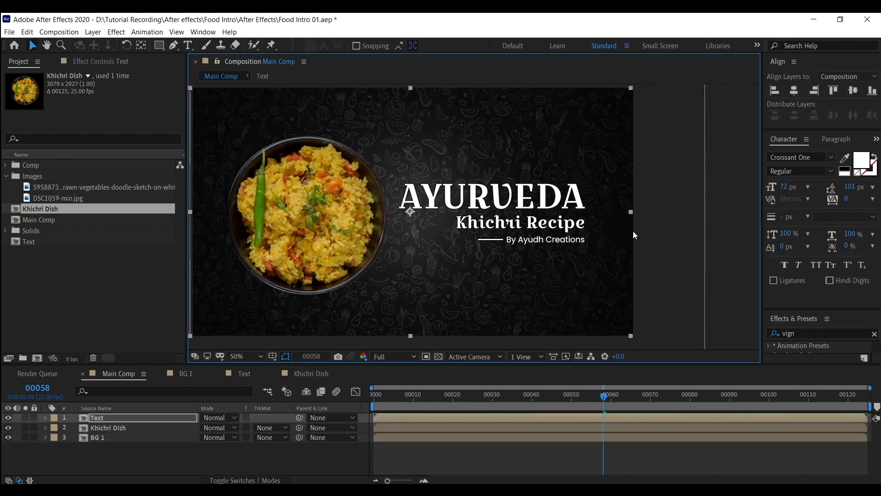
pyautogui.click(722, 255)
pyautogui.moveTo(735, 258); pyautogui.dragTo(715, 253)
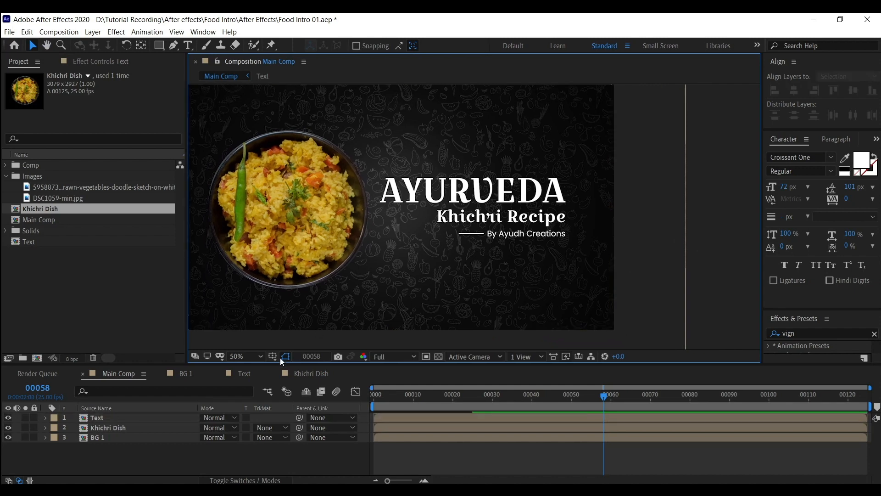
# - Look through the nested compositions and inspect the alignment of the title lines in the Text composition
pyautogui.click(308, 374)
pyautogui.click(242, 374)
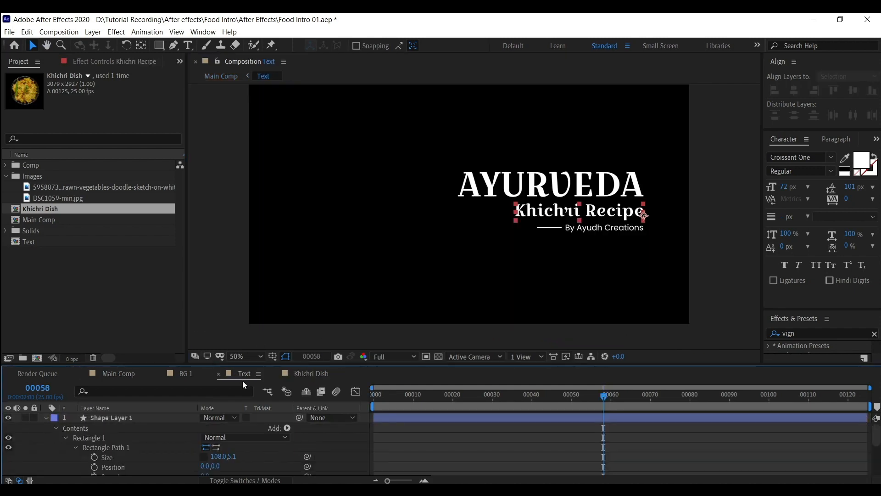
pyautogui.click(189, 373)
pyautogui.click(225, 376)
pyautogui.moveTo(703, 226)
pyautogui.mouseDown()
pyautogui.moveTo(627, 235)
pyautogui.moveTo(733, 221)
pyautogui.moveTo(694, 227)
pyautogui.mouseUp()
pyautogui.click(629, 213)
pyautogui.click(660, 234)
pyautogui.click(695, 227)
pyautogui.click(630, 232)
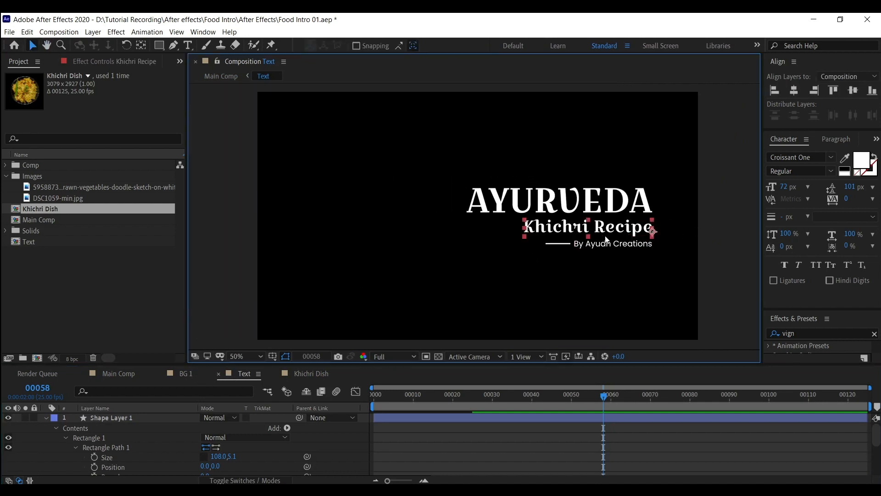
pyautogui.click(691, 222)
pyautogui.moveTo(727, 226)
pyautogui.mouseDown()
pyautogui.moveTo(691, 223)
pyautogui.moveTo(719, 214)
pyautogui.mouseUp()
pyautogui.click(589, 223)
pyautogui.click(702, 214)
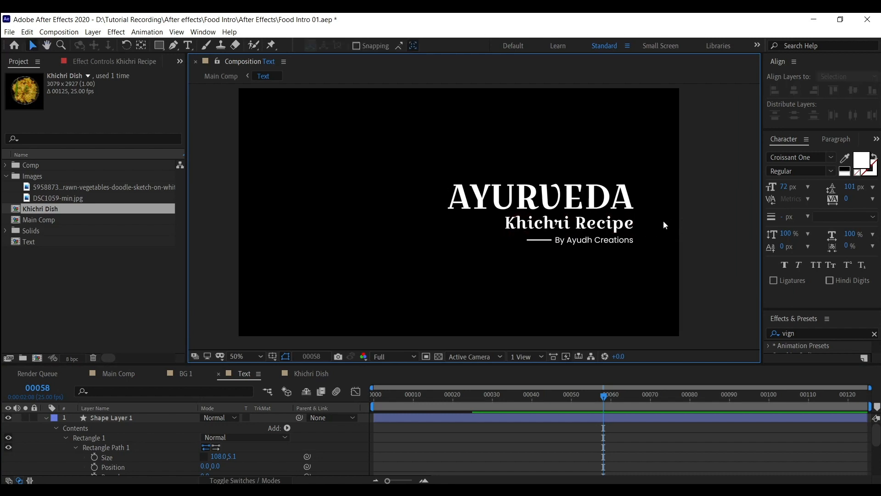
# - Return to Main Comp and check the layout of its Text, Khichri Dish and BG 1 layers
pyautogui.click(132, 375)
pyautogui.click(128, 419)
pyautogui.click(139, 428)
pyautogui.click(156, 438)
pyautogui.click(166, 449)
pyautogui.moveTo(494, 234); pyautogui.dragTo(596, 246)
pyautogui.click(642, 216)
pyautogui.moveTo(642, 216); pyautogui.dragTo(565, 202)
pyautogui.click(690, 226)
pyautogui.click(728, 226)
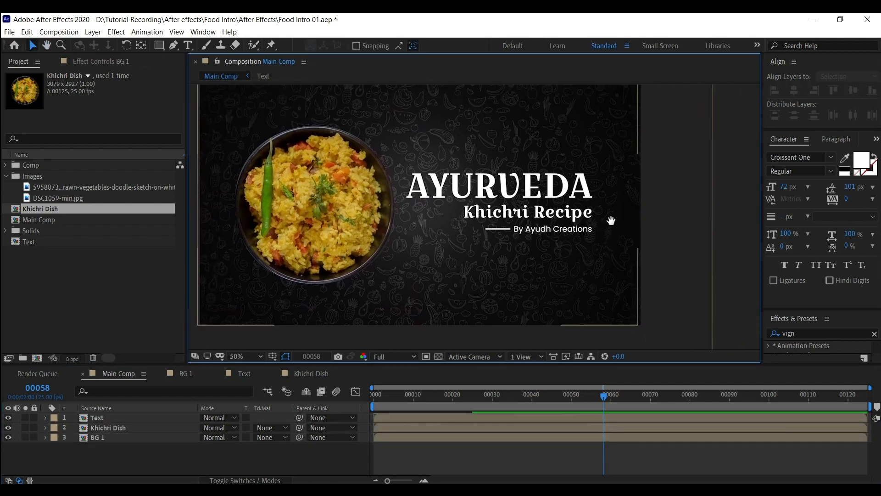
pyautogui.moveTo(610, 220); pyautogui.dragTo(619, 233)
pyautogui.click(506, 240)
pyautogui.moveTo(506, 239); pyautogui.dragTo(582, 246)
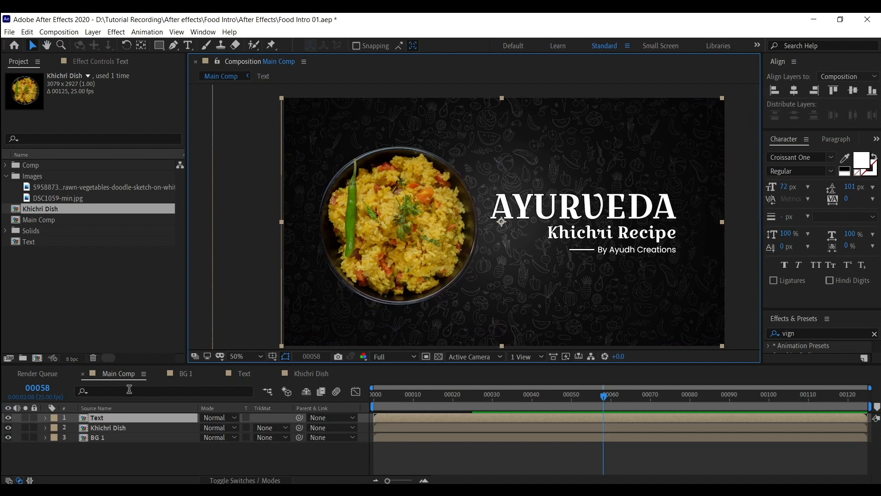
# - Reset the Position of the Text layer in Main Comp and preview the title animation
pyautogui.press('p')
pyautogui.rightClick(102, 428)
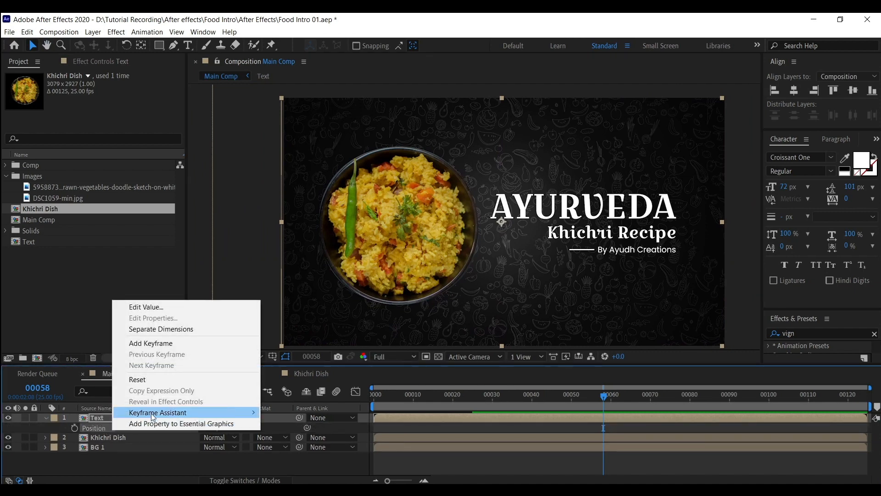
pyautogui.click(161, 382)
pyautogui.click(257, 267)
pyautogui.moveTo(573, 262); pyautogui.dragTo(532, 258)
pyautogui.moveTo(429, 396); pyautogui.dragTo(489, 401)
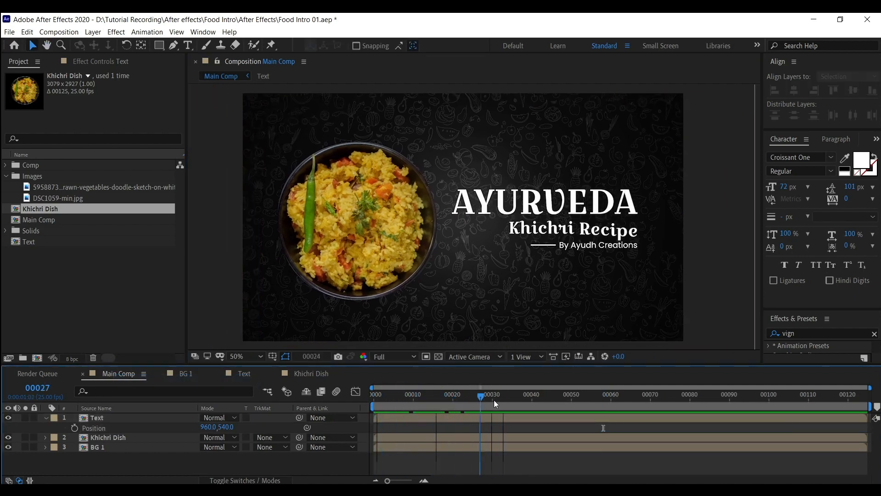
# - In the Text composition, reveal the Scale property of Shape Layer 1 and unlink its proportions
pyautogui.click(307, 378)
pyautogui.click(245, 378)
pyautogui.moveTo(545, 273); pyautogui.dragTo(441, 269)
pyautogui.click(505, 240)
pyautogui.moveTo(562, 254)
pyautogui.mouseDown()
pyautogui.moveTo(595, 246)
pyautogui.moveTo(561, 240)
pyautogui.mouseUp()
pyautogui.scroll(1, 594, 246)
pyautogui.click(454, 232)
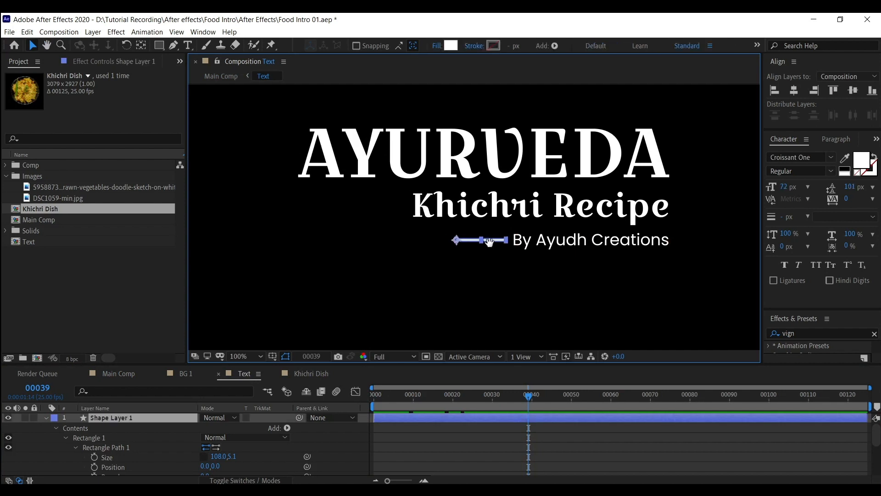
pyautogui.scroll(2, 481, 238)
pyautogui.press('s')
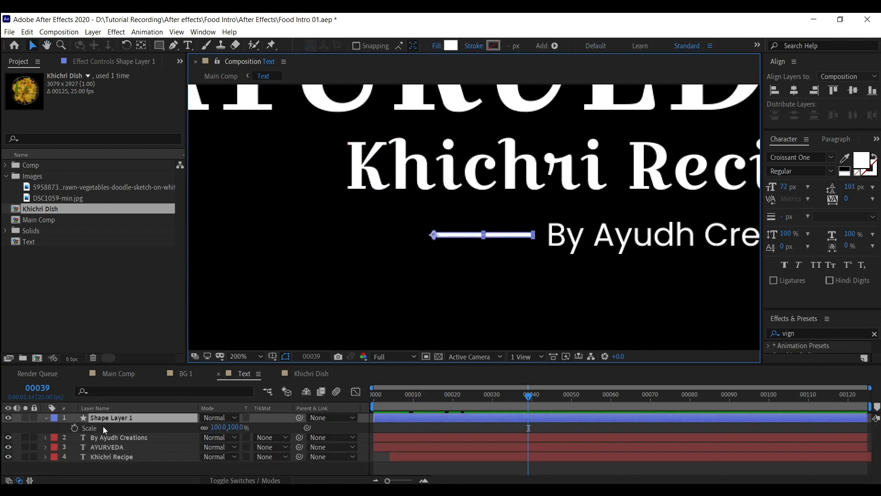
pyautogui.click(204, 427)
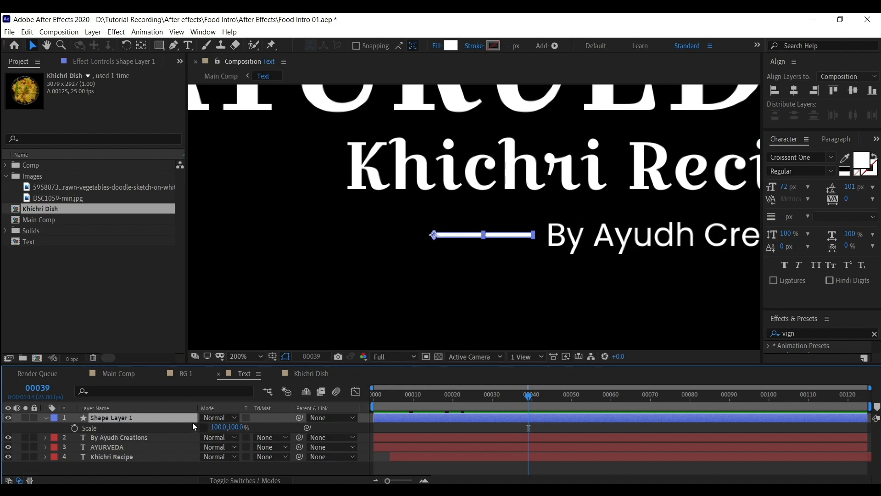
# - Keyframe Shape Layer 1's horizontal Scale from 0 to 100% between about frames 11 and 23, keeping the vertical scale at 100%
pyautogui.click(73, 431)
pyautogui.click(74, 428)
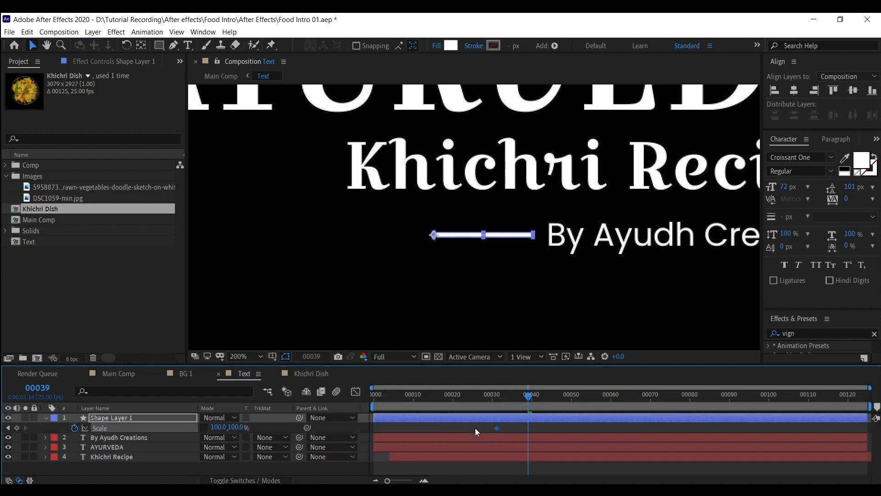
pyautogui.moveTo(449, 408); pyautogui.dragTo(414, 405)
pyautogui.write('0')
pyautogui.press('Return')
pyautogui.press('space')
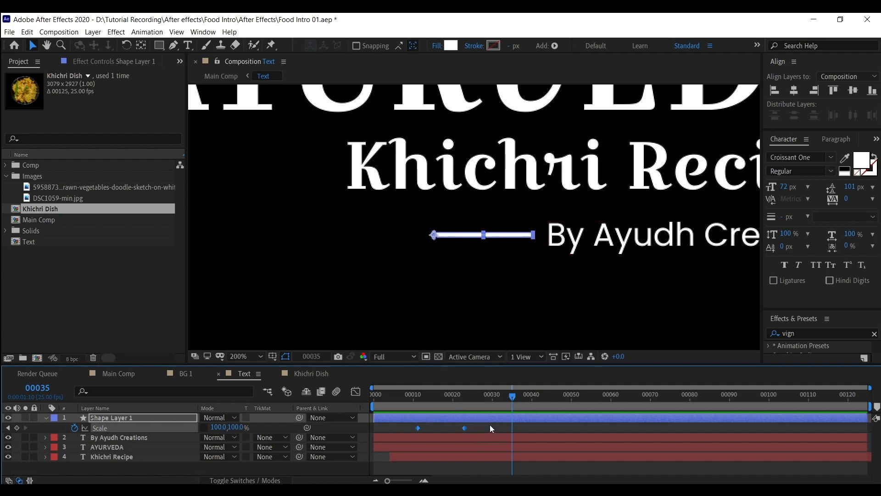
# - Apply Easy Ease to both Scale keyframes of the line and move the second keyframe to about frame 21
pyautogui.press('F9')
pyautogui.click(407, 435)
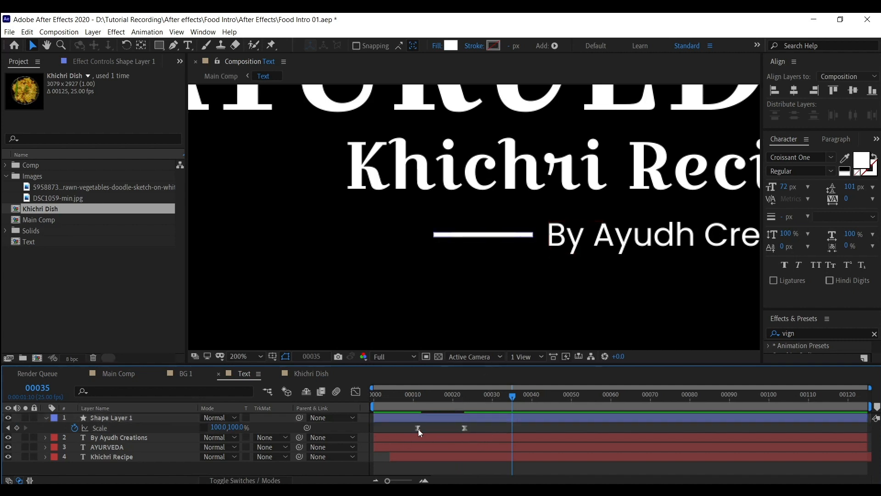
pyautogui.press('space')
pyautogui.moveTo(465, 427); pyautogui.dragTo(441, 428)
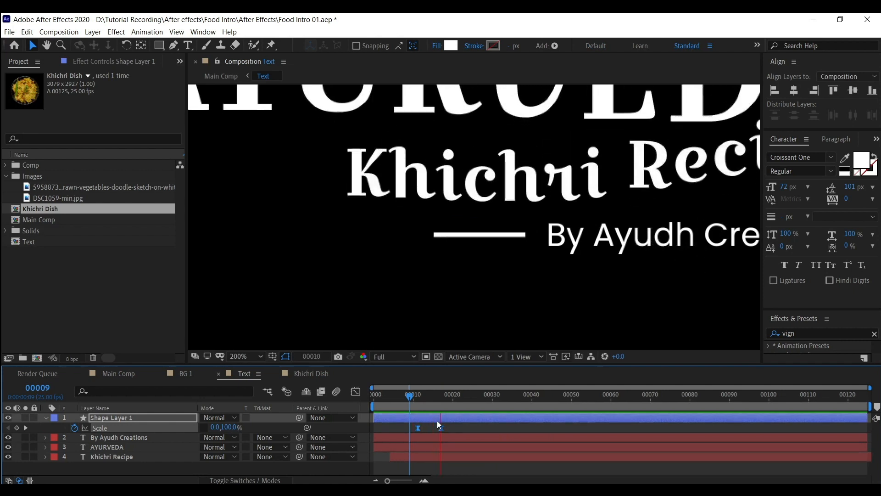
pyautogui.moveTo(442, 428)
pyautogui.mouseDown()
pyautogui.moveTo(451, 428)
pyautogui.moveTo(417, 427)
pyautogui.moveTo(457, 428)
pyautogui.mouseUp()
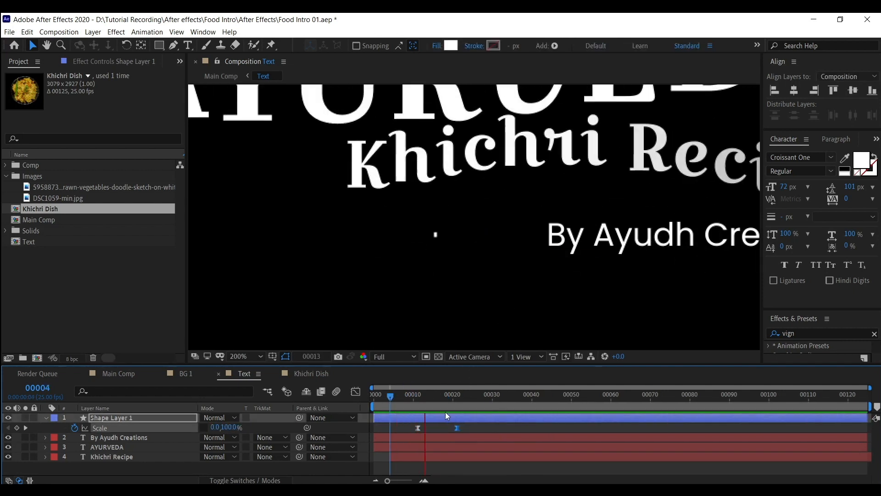
pyautogui.press('space')
# - Select the By Ayudh Creations text layer
pyautogui.click(588, 239)
pyautogui.moveTo(731, 256); pyautogui.dragTo(507, 246)
pyautogui.click(140, 438)
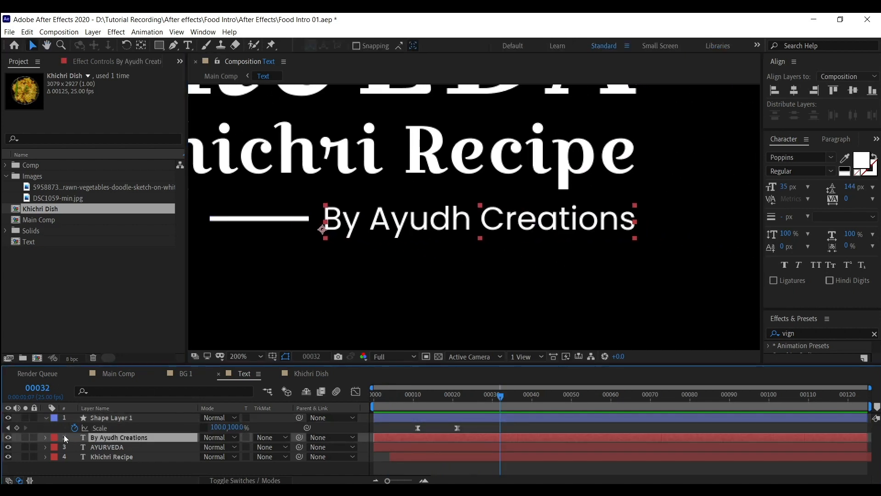
# - Add a text animator with Position and Opacity properties to the "By Ayudh Creations" text layer
pyautogui.click(46, 437)
pyautogui.click(56, 446)
pyautogui.scroll(-2, 149, 433)
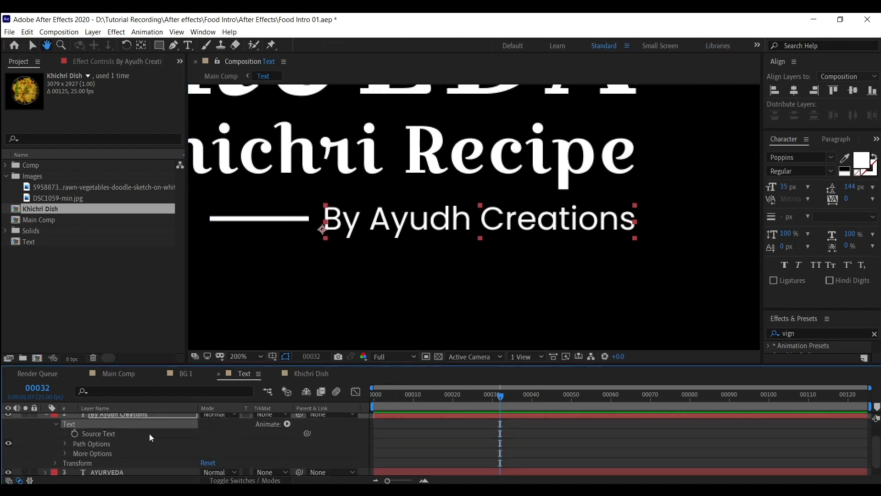
pyautogui.click(287, 423)
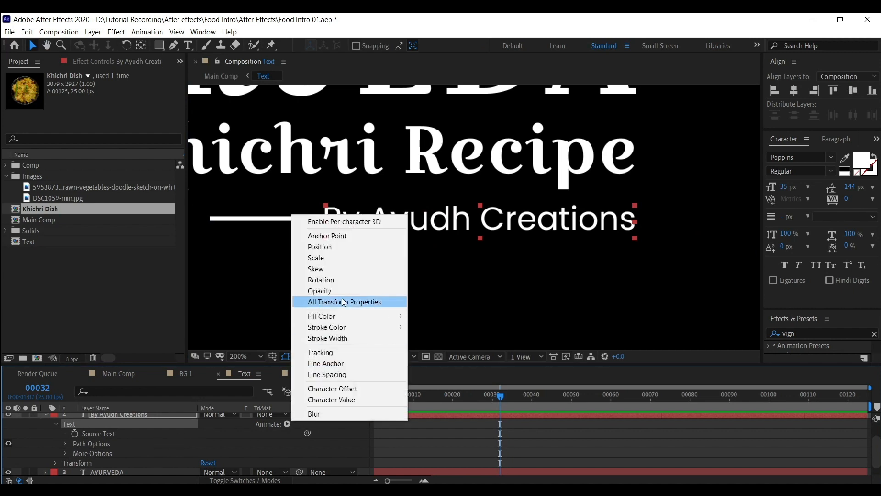
pyautogui.click(328, 250)
pyautogui.click(287, 450)
pyautogui.click(329, 391)
pyautogui.click(287, 451)
pyautogui.moveTo(311, 451)
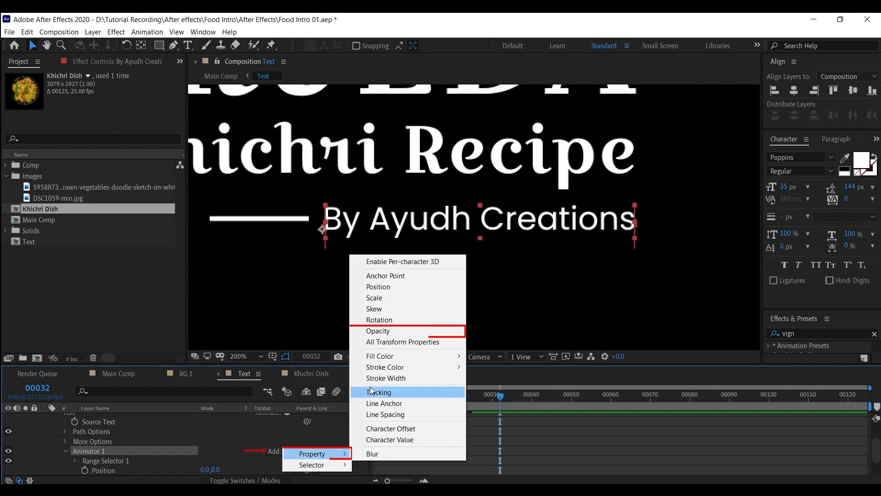
pyautogui.click(367, 330)
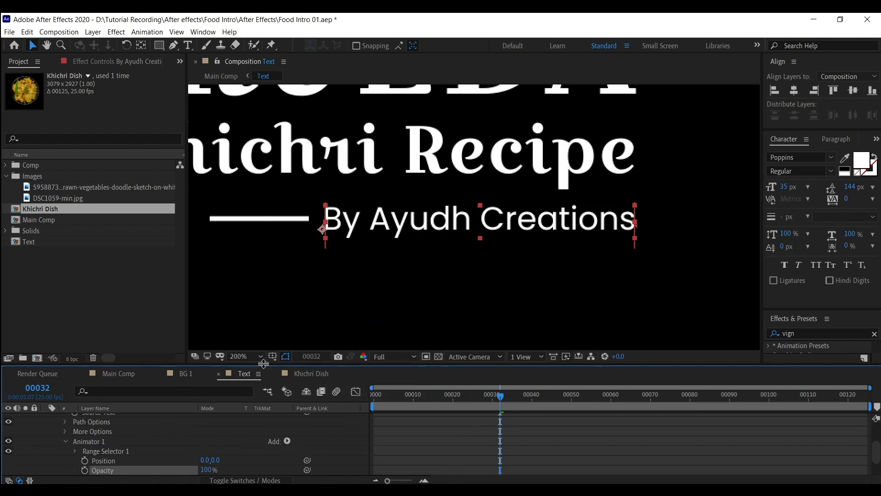
# - Set the advanced Shape of the animator's Range Selector 1 to Ramp Up
pyautogui.moveTo(263, 364); pyautogui.dragTo(263, 298)
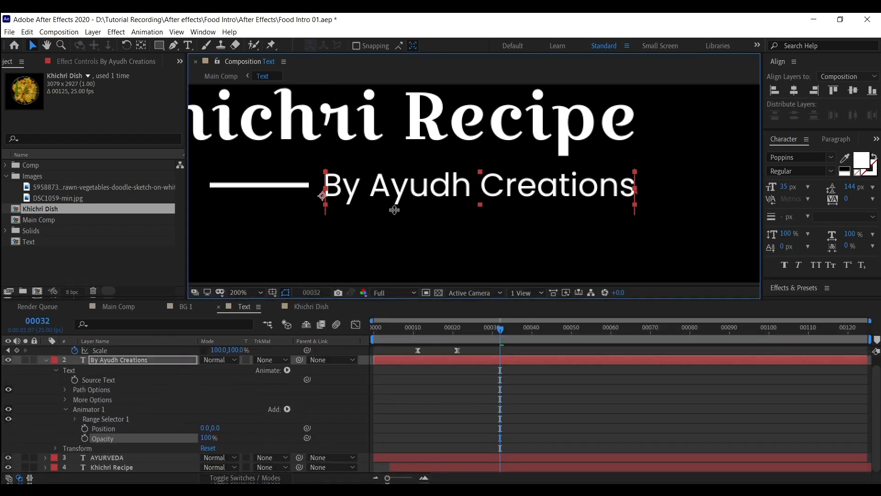
pyautogui.click(75, 422)
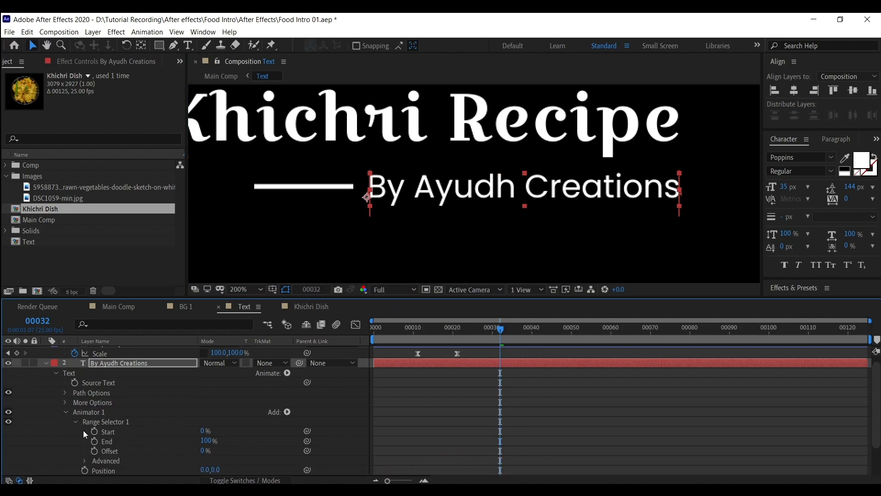
pyautogui.scroll(-1, 97, 414)
pyautogui.click(85, 430)
pyautogui.scroll(-2, 138, 434)
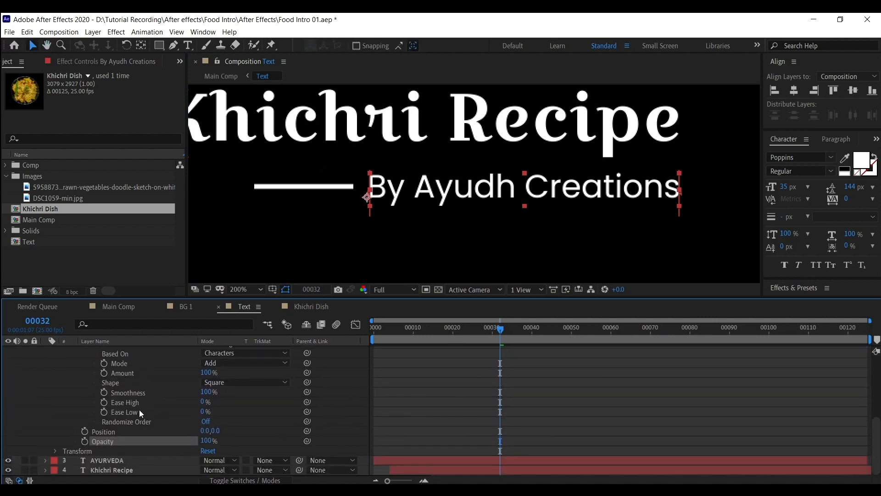
pyautogui.click(228, 423)
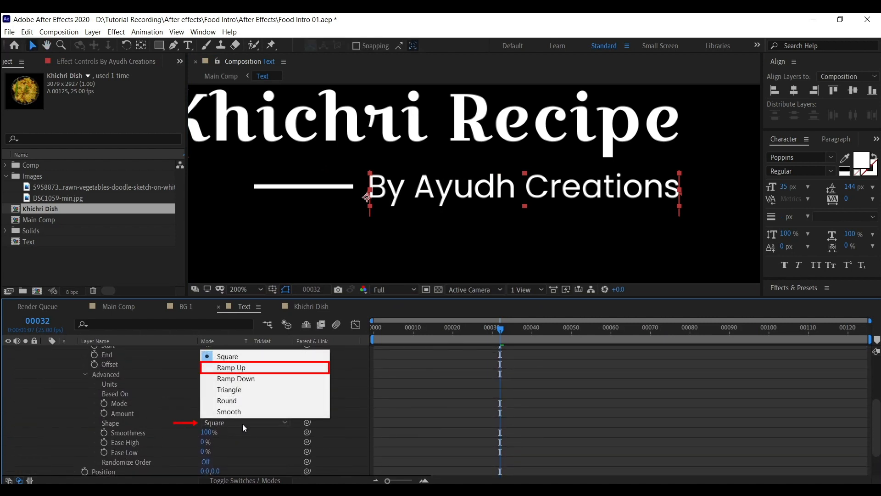
pyautogui.click(232, 367)
pyautogui.scroll(1, 184, 404)
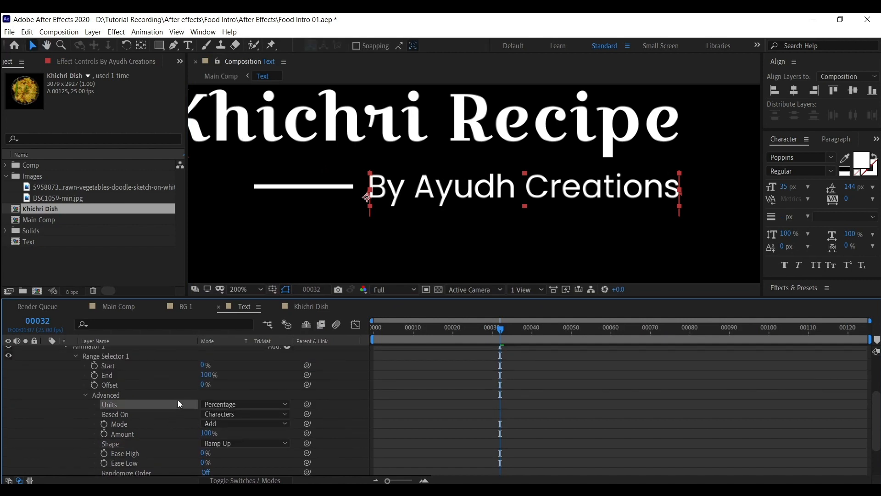
# - Start keyframing the range selector's Offset at frame 32 with a value of -100%
pyautogui.click(94, 385)
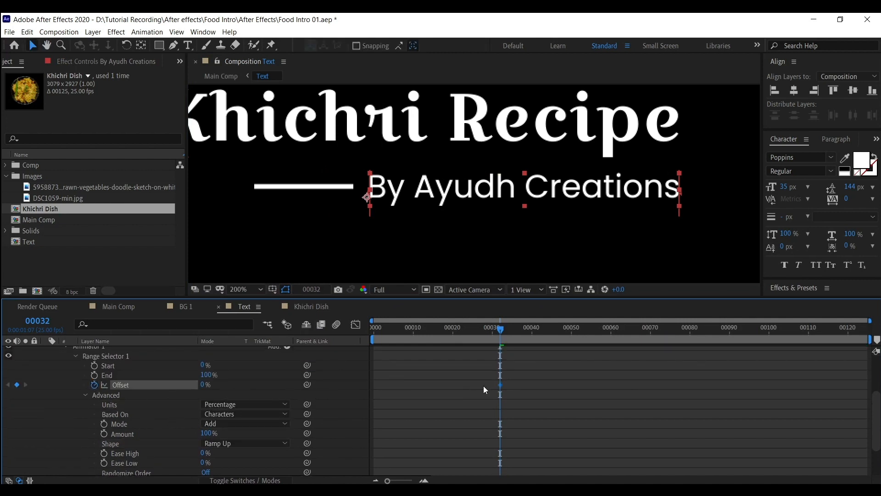
pyautogui.click(205, 385)
pyautogui.write('100')
pyautogui.press('Return')
# - Set the text animator's Opacity to 0%
pyautogui.scroll(-2, 220, 372)
pyautogui.click(209, 453)
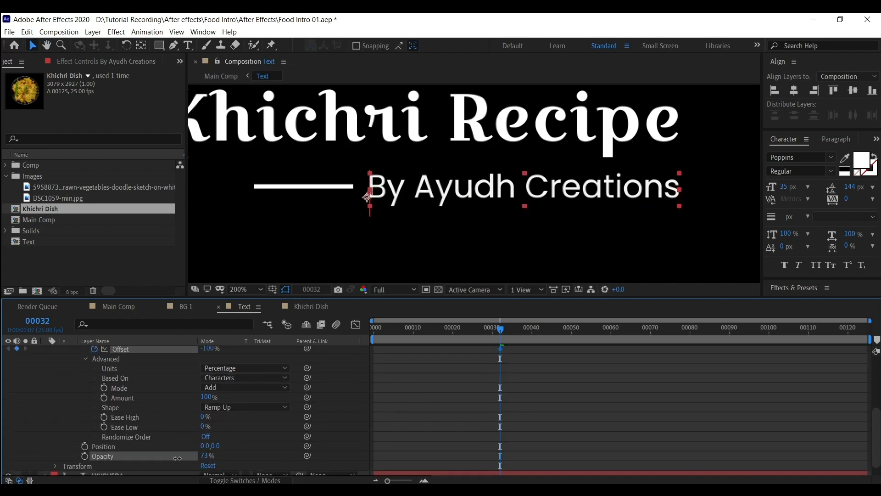
pyautogui.write('0')
pyautogui.press('Return')
pyautogui.scroll(3, 274, 424)
pyautogui.scroll(-1, 505, 428)
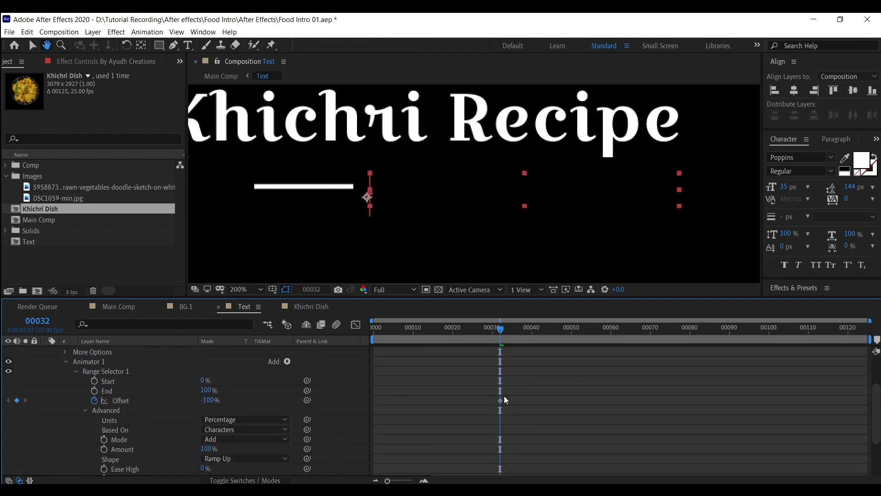
# - Move the -100% Offset keyframe to frame 23, keyframe Offset at 100% on frame 32, and preview the reveal
pyautogui.moveTo(500, 400); pyautogui.dragTo(487, 400)
pyautogui.scroll(2, 276, 381)
pyautogui.moveTo(208, 422); pyautogui.dragTo(401, 420)
pyautogui.press('space')
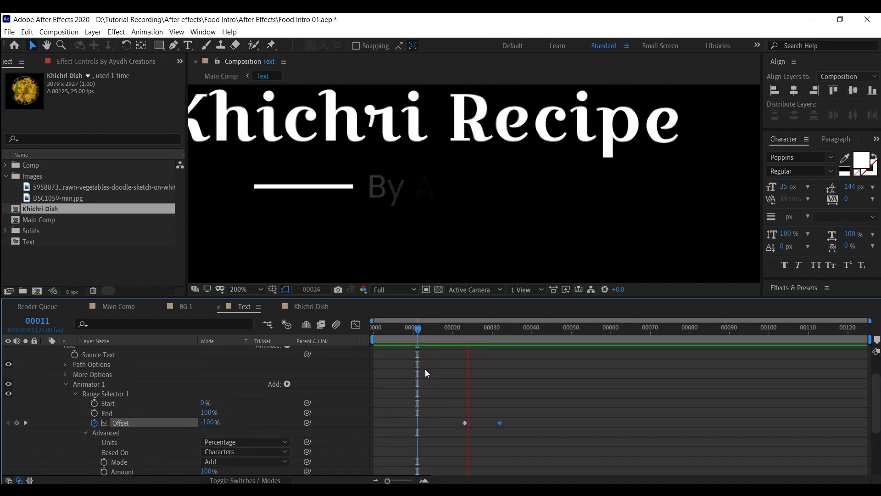
pyautogui.press('space')
# - Base the range selector on Words
pyautogui.scroll(-1, 241, 380)
pyautogui.scroll(-1, 240, 380)
pyautogui.click(246, 416)
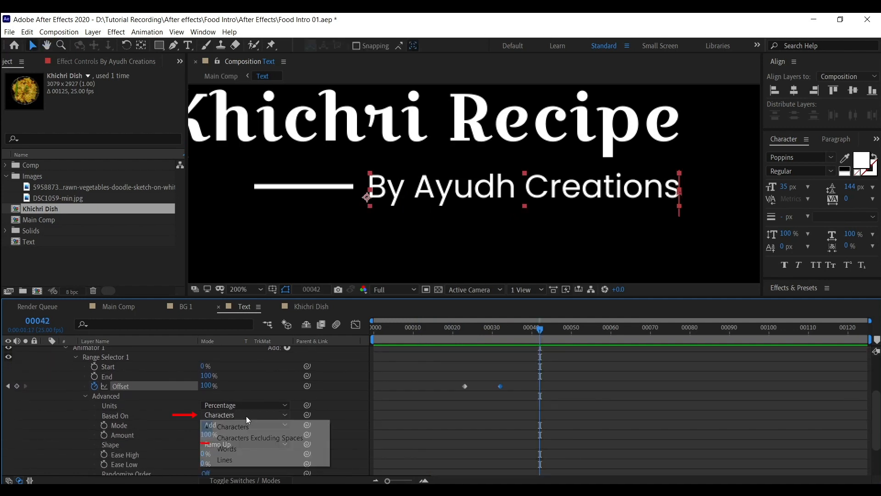
pyautogui.click(256, 450)
# - Set the text animator's Position to 0.0, 66.0 and preview the words rising into place
pyautogui.moveTo(548, 326); pyautogui.dragTo(498, 341)
pyautogui.scroll(-3, 207, 413)
pyautogui.click(103, 439)
pyautogui.moveTo(225, 439); pyautogui.dragTo(325, 426)
pyautogui.moveTo(437, 331); pyautogui.dragTo(402, 342)
pyautogui.press('space')
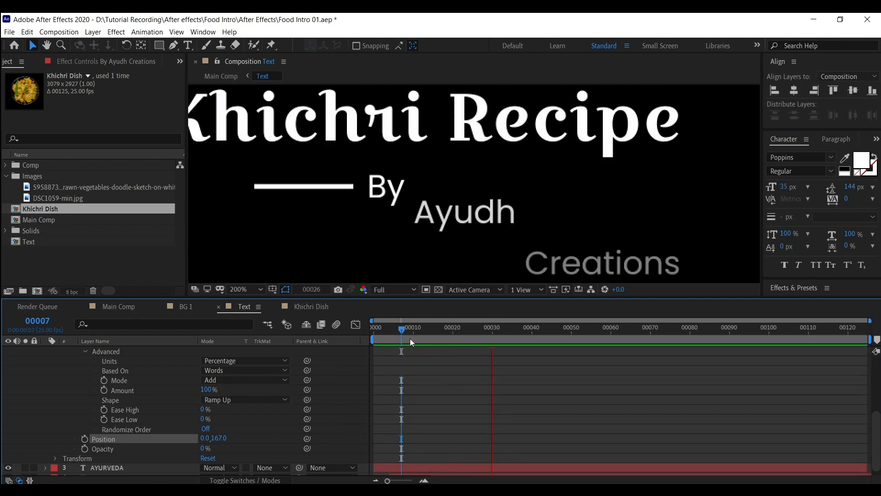
pyautogui.moveTo(220, 438); pyautogui.dragTo(166, 440)
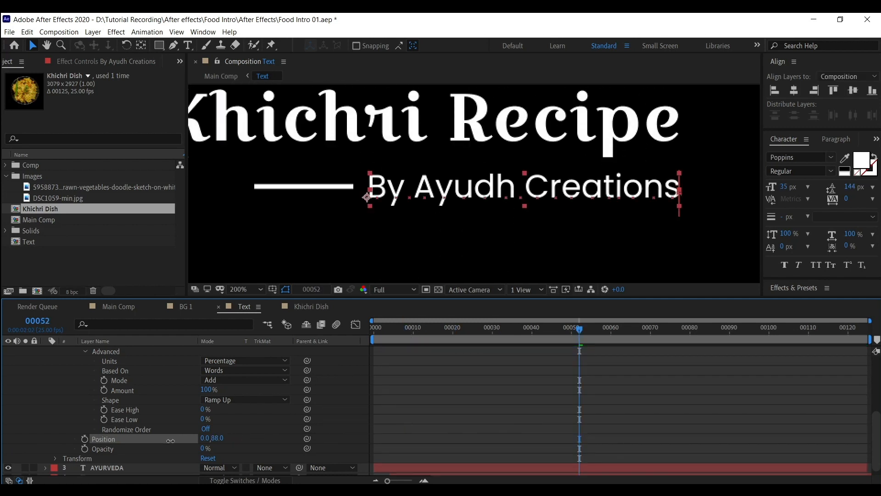
pyautogui.press('space')
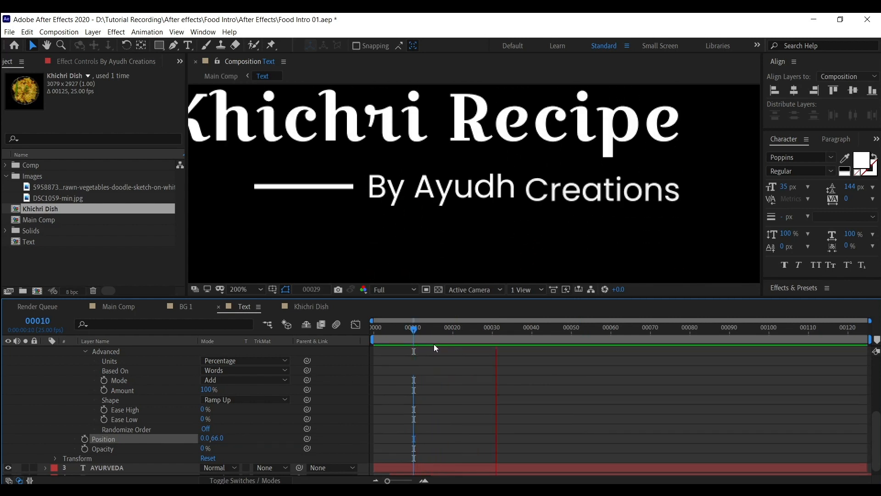
pyautogui.press('space')
# - Lengthen the word reveal by moving the first Offset keyframe to frame 18, previewing the timing
pyautogui.scroll(2, 444, 390)
pyautogui.moveTo(464, 383); pyautogui.dragTo(418, 383)
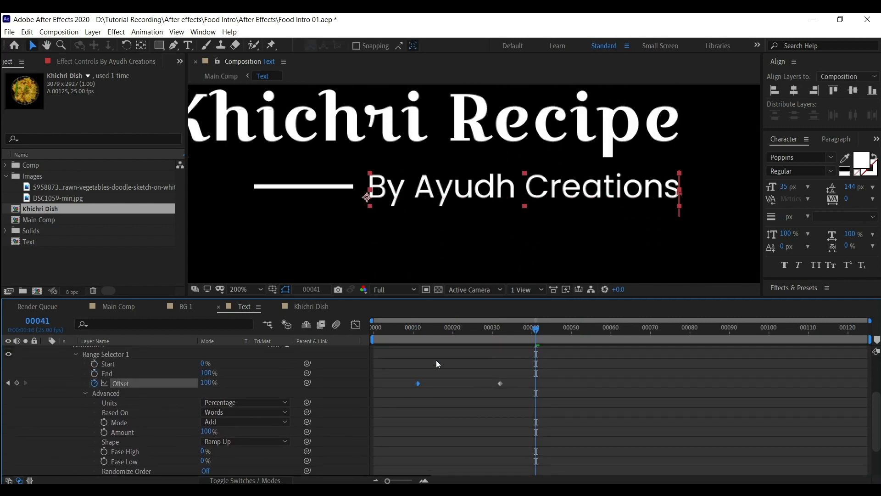
pyautogui.moveTo(462, 332); pyautogui.dragTo(410, 339)
pyautogui.press('space')
pyautogui.moveTo(418, 383); pyautogui.dragTo(441, 384)
# - Apply Easy Ease to both Offset keyframes and preview the word reveal
pyautogui.scroll(-3, 190, 420)
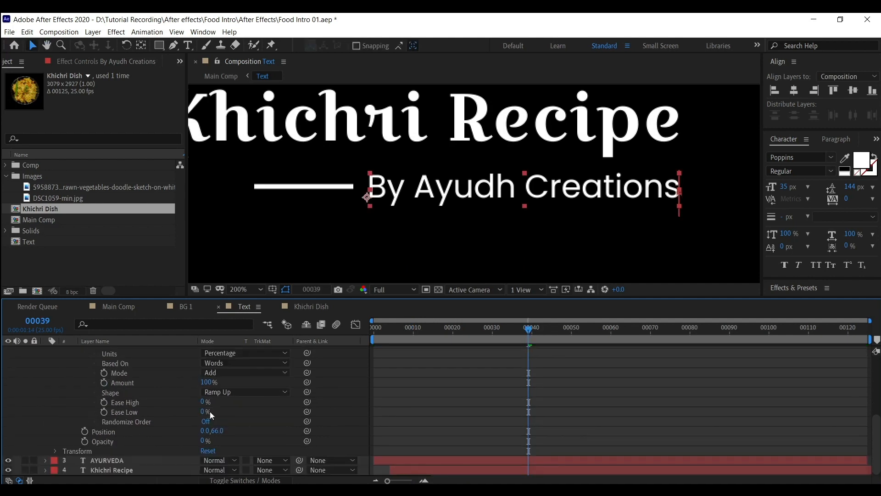
pyautogui.scroll(3, 209, 412)
pyautogui.moveTo(429, 381); pyautogui.dragTo(528, 413)
pyautogui.press('F9')
pyautogui.moveTo(453, 332); pyautogui.dragTo(429, 343)
pyautogui.press('space')
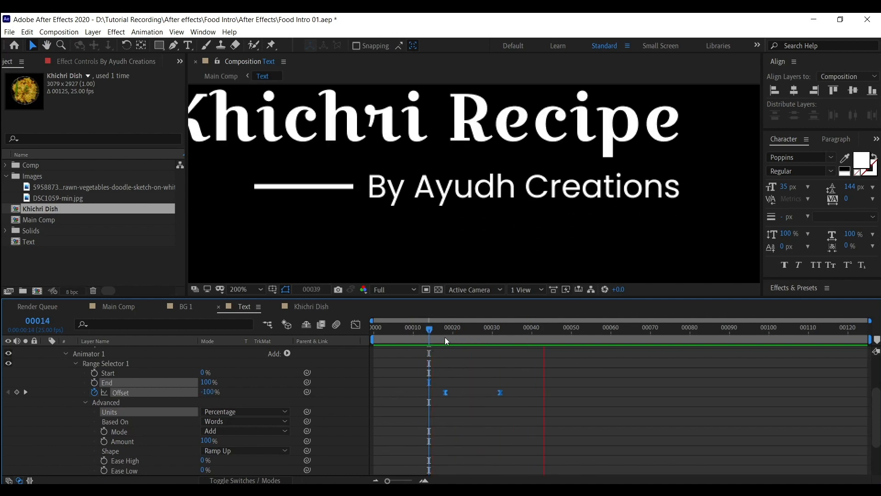
# - Shift both Offset keyframes earlier to frames 9 and 23, and preview the result
pyautogui.moveTo(408, 383); pyautogui.dragTo(531, 405)
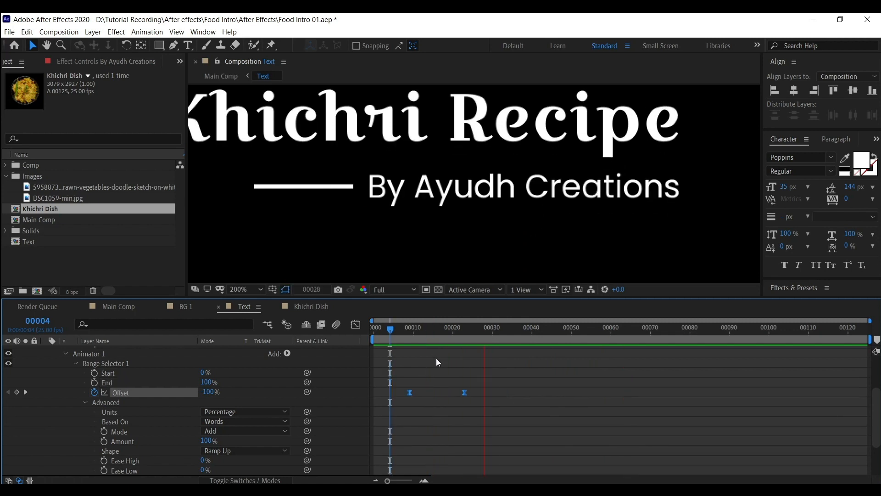
pyautogui.moveTo(409, 332); pyautogui.dragTo(405, 341)
pyautogui.press('space')
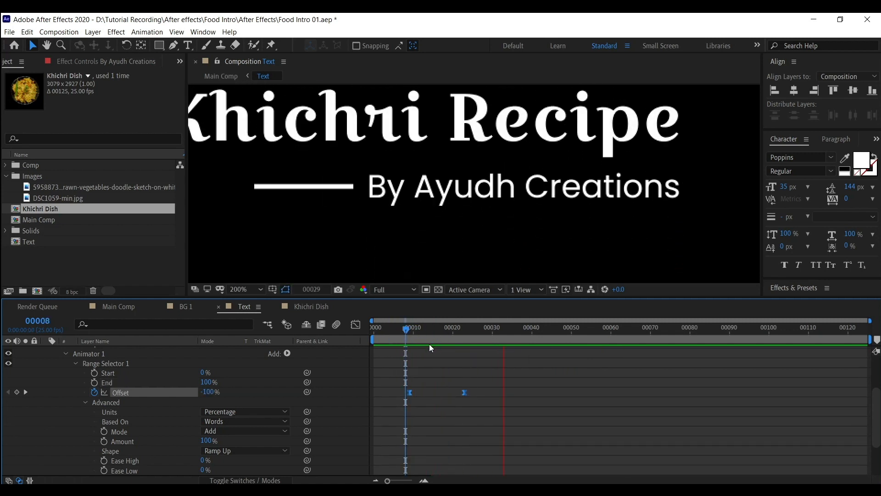
pyautogui.press('space')
# - Set the range selector's Ease High to 17% and Ease Low to 100%, and convert both Offset keyframes to linear
pyautogui.scroll(-2, 275, 418)
pyautogui.moveTo(205, 426)
pyautogui.mouseDown()
pyautogui.moveTo(226, 429)
pyautogui.moveTo(208, 416)
pyautogui.mouseUp()
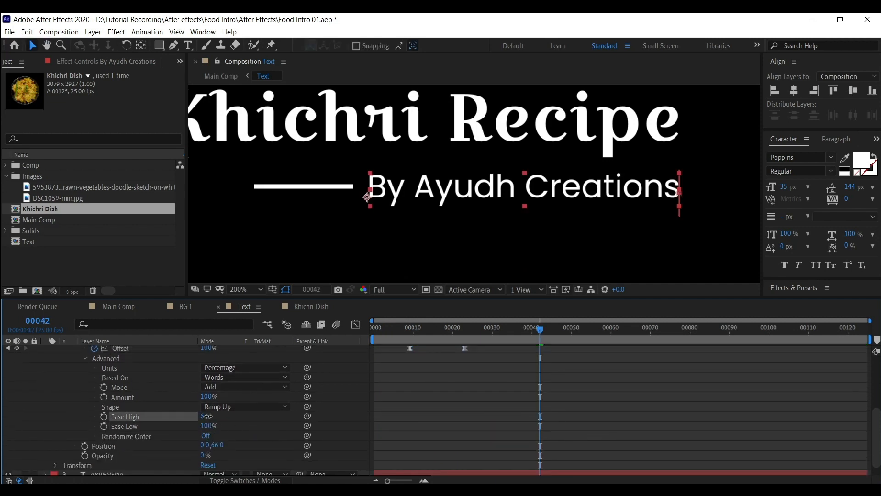
pyautogui.scroll(2, 321, 418)
pyautogui.moveTo(394, 379); pyautogui.dragTo(514, 408)
pyautogui.keyDown('ctrl'); pyautogui.click(465, 393); pyautogui.keyUp('ctrl')
pyautogui.press('space')
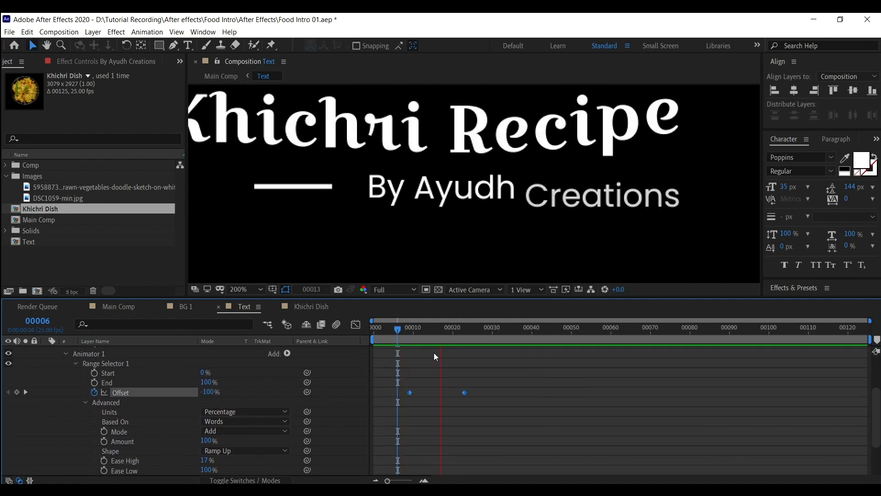
# - Move the last Offset keyframe to frame 28 and preview the whole title animation from frame 0
pyautogui.click(513, 394)
pyautogui.moveTo(465, 394); pyautogui.dragTo(485, 394)
pyautogui.press('space')
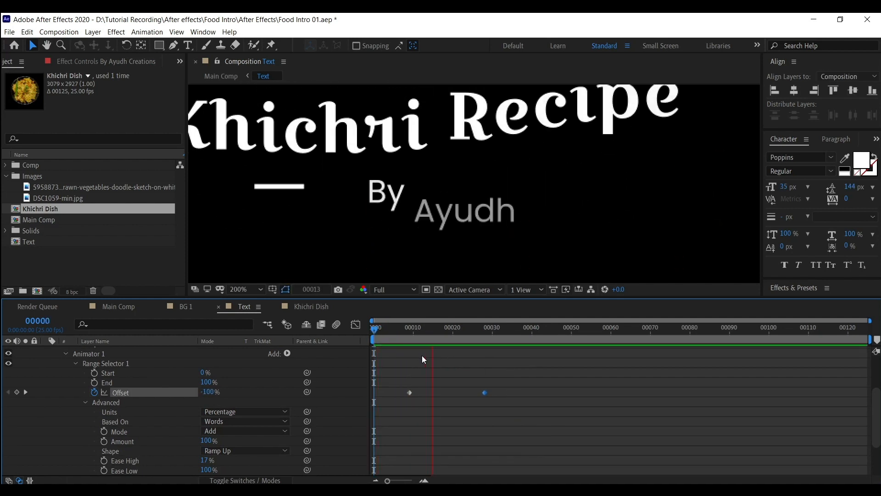
pyautogui.press('space')
pyautogui.scroll(-1, 460, 230)
pyautogui.moveTo(476, 246); pyautogui.dragTo(517, 258)
pyautogui.moveTo(472, 330); pyautogui.dragTo(361, 337)
pyautogui.press('space')
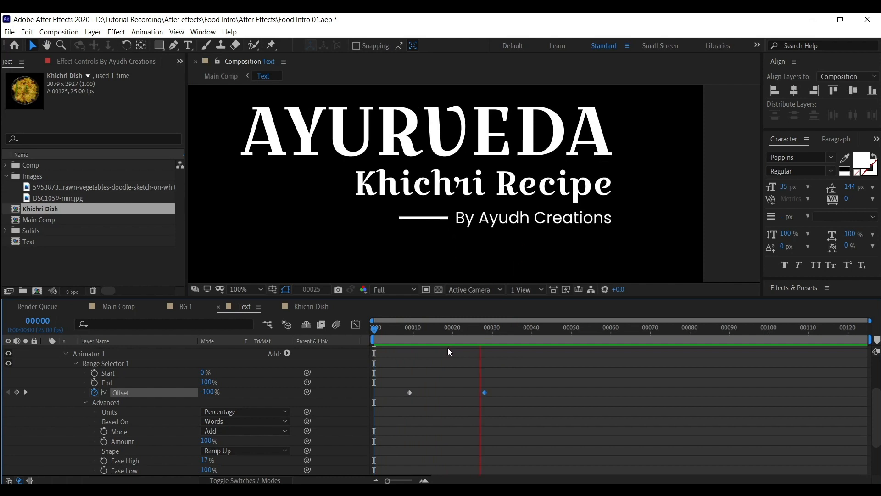
# - Shift both Scale keyframes of Shape Layer 1 earlier to frames 6 and 16, and preview the title
pyautogui.click(390, 342)
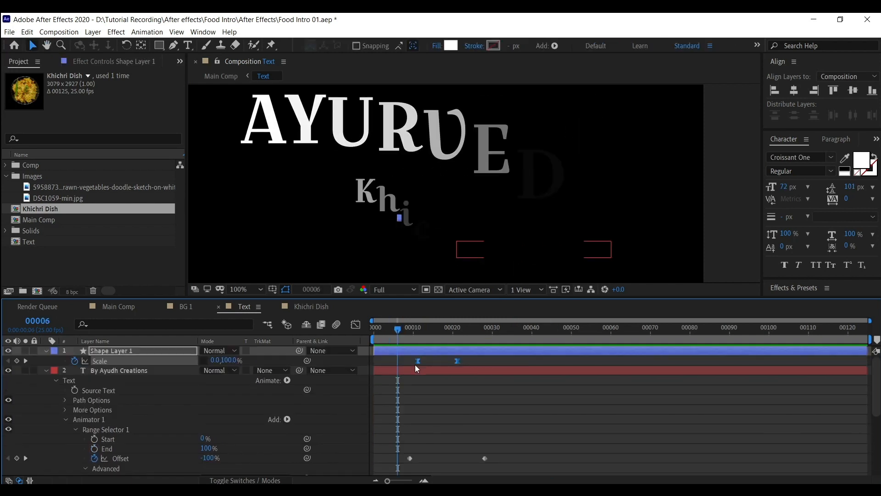
pyautogui.moveTo(415, 365); pyautogui.dragTo(398, 362)
pyautogui.click(377, 328)
pyautogui.press('space')
pyautogui.click(391, 342)
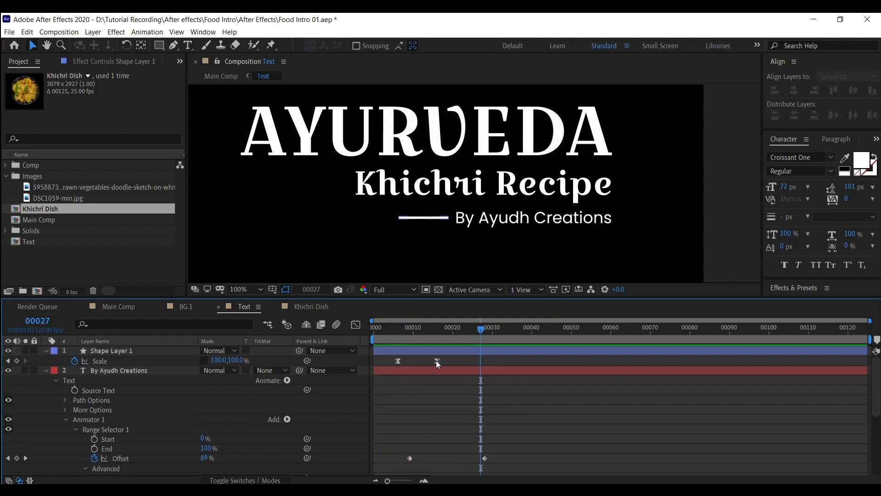
# - Shorten the line's Scale animation by moving its last keyframe to frame 13, and preview from the start
pyautogui.click(393, 340)
pyautogui.moveTo(441, 351); pyautogui.dragTo(422, 359)
pyautogui.hotkey('ctrl', 'z')
pyautogui.press('Home')
pyautogui.press('space')
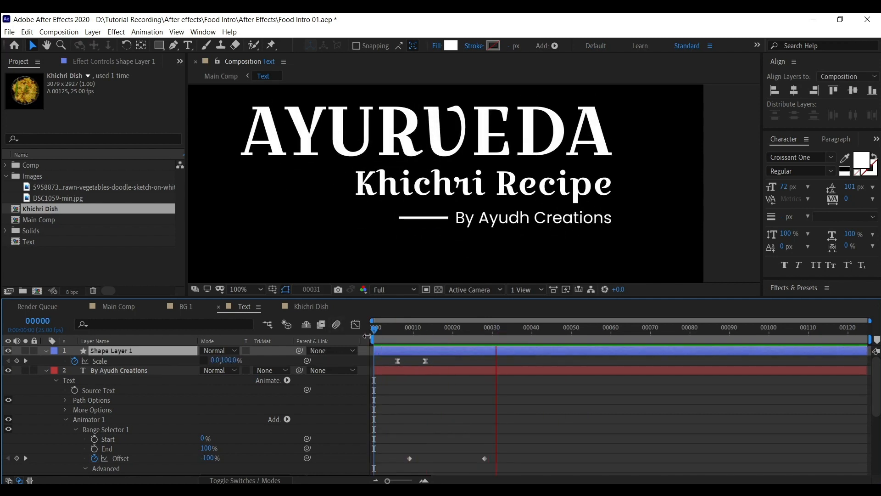
# - Preview the finished title animation within Main Comp from frame 0
pyautogui.click(118, 307)
pyautogui.moveTo(459, 332); pyautogui.dragTo(372, 337)
pyautogui.press('space')
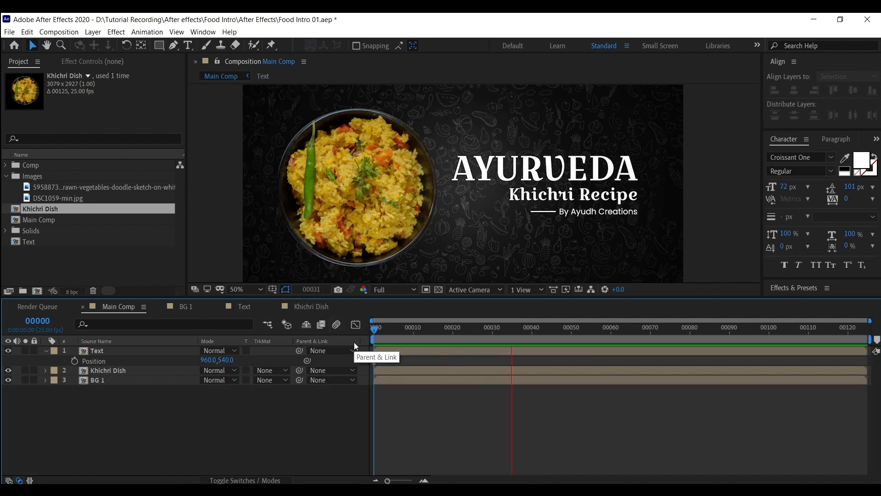
pyautogui.press('space')
pyautogui.press('Home')
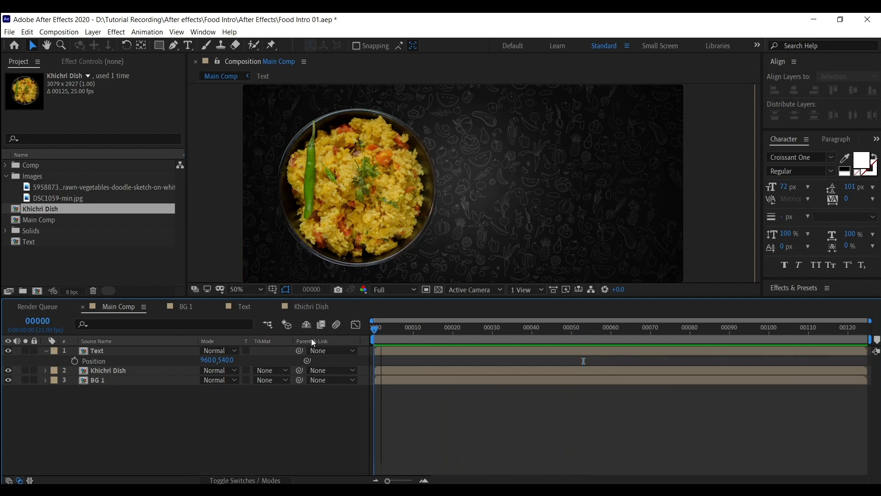
# - Collapse the Text layer's properties in Main Comp
pyautogui.click(104, 352)
pyautogui.click(46, 350)
pyautogui.click(73, 405)
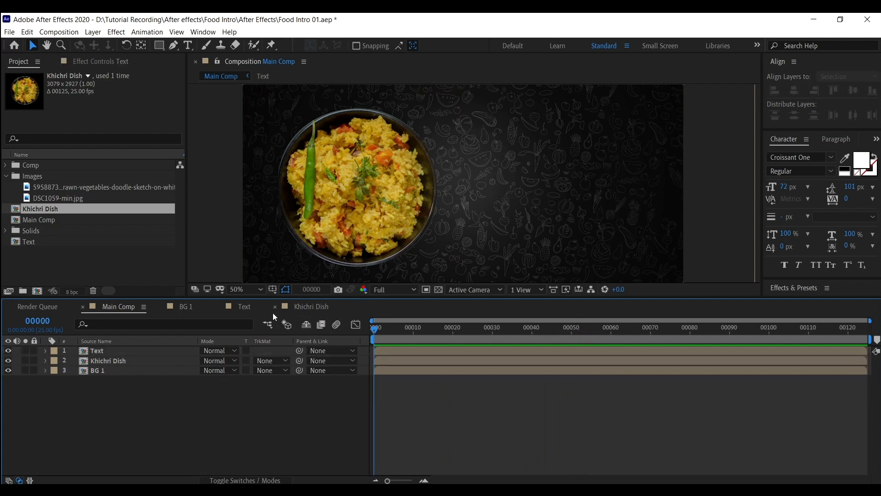
# - In the Khichri Dish composition, start Scale and Rotation keyframes on the DSC1059-min.jpg layer at frame 0
pyautogui.click(302, 305)
pyautogui.click(583, 222)
pyautogui.click(453, 218)
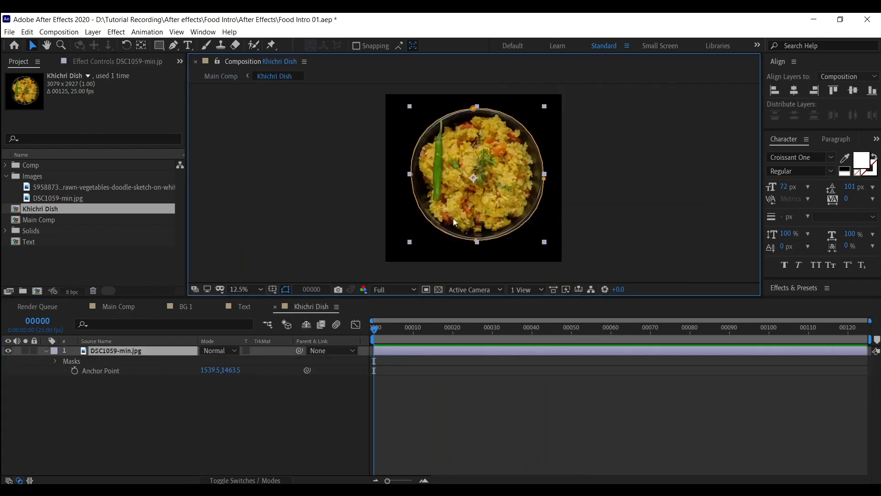
pyautogui.click(125, 352)
pyautogui.press('r')
pyautogui.hotkey('shift', 's')
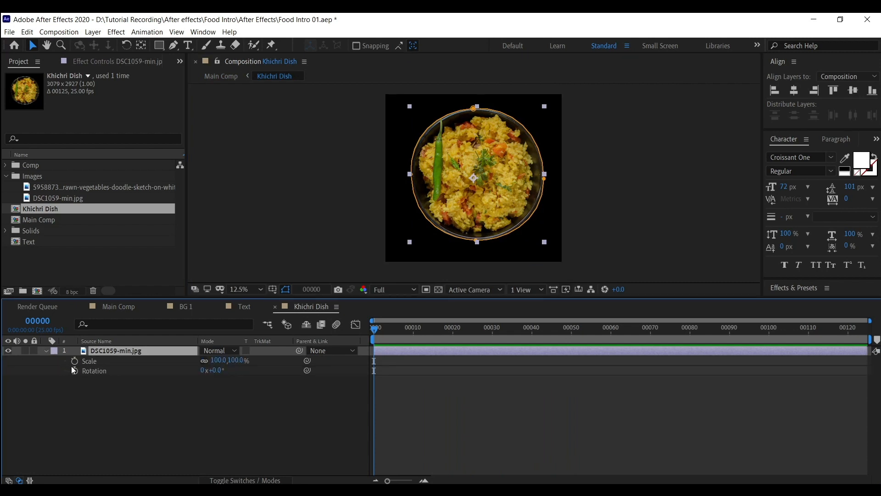
pyautogui.moveTo(73, 362); pyautogui.dragTo(69, 382)
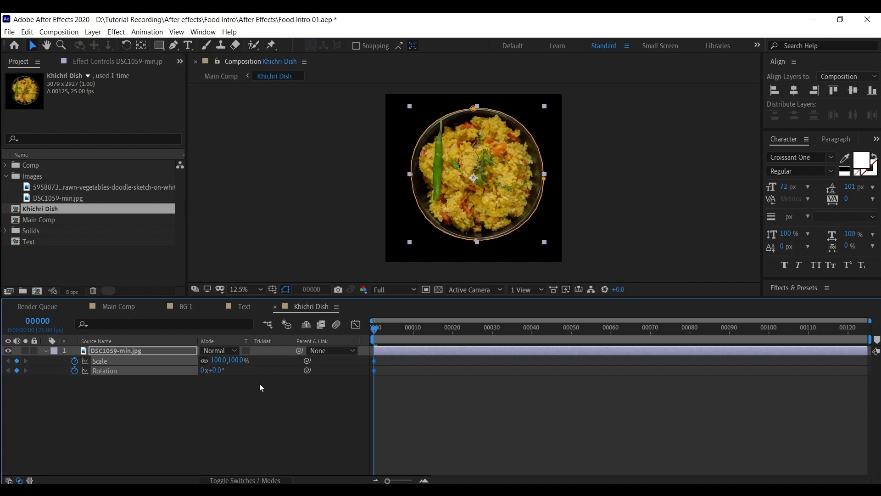
# - Undo the frame 0 Scale and Rotation keyframes, and rotate the DSC1059-min.jpg layer to -59°
pyautogui.hotkey('ctrl', 'z')
pyautogui.click(213, 390)
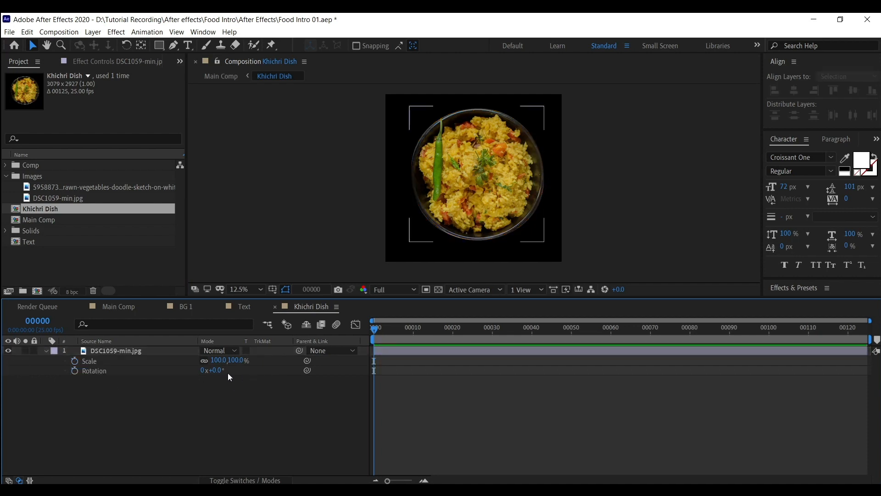
pyautogui.click(530, 202)
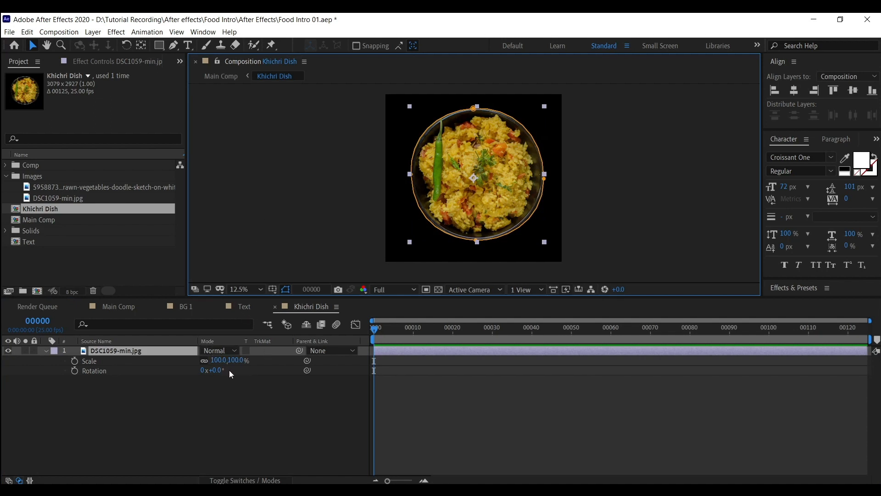
pyautogui.moveTo(222, 375)
pyautogui.mouseDown()
pyautogui.moveTo(187, 373)
pyautogui.moveTo(211, 380)
pyautogui.mouseUp()
pyautogui.click(213, 393)
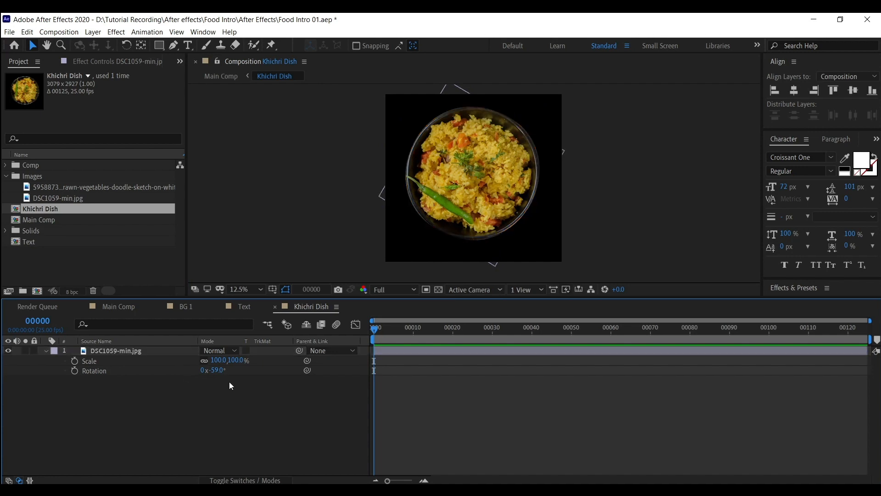
# - Move the dish layer's anchor point to the centre of the bowl and hide the mask outline in the viewer
pyautogui.click(455, 216)
pyautogui.press('y')
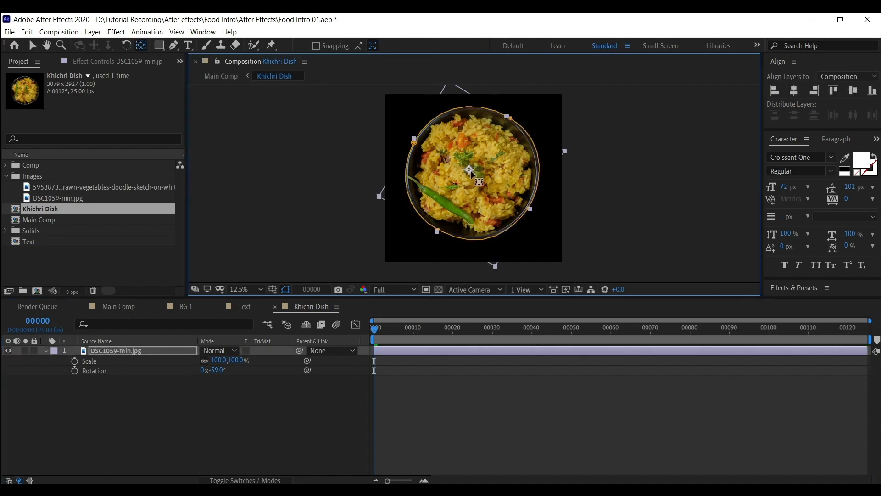
pyautogui.press('v')
pyautogui.click(369, 220)
pyautogui.click(504, 175)
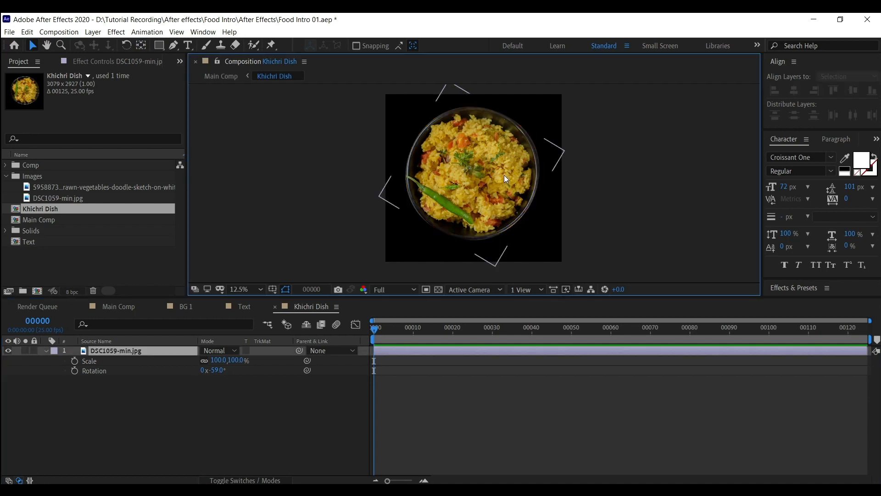
pyautogui.click(146, 353)
pyautogui.click(286, 289)
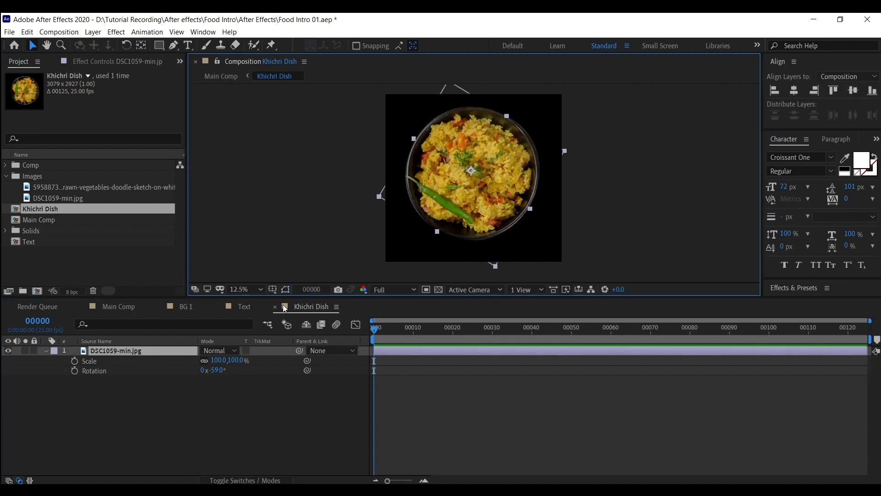
# - Start Scale and Rotation keyframes on the DSC1059-min.jpg layer and move both to frame 15
pyautogui.click(117, 355)
pyautogui.moveTo(74, 371); pyautogui.dragTo(75, 361)
pyautogui.moveTo(388, 361); pyautogui.dragTo(428, 365)
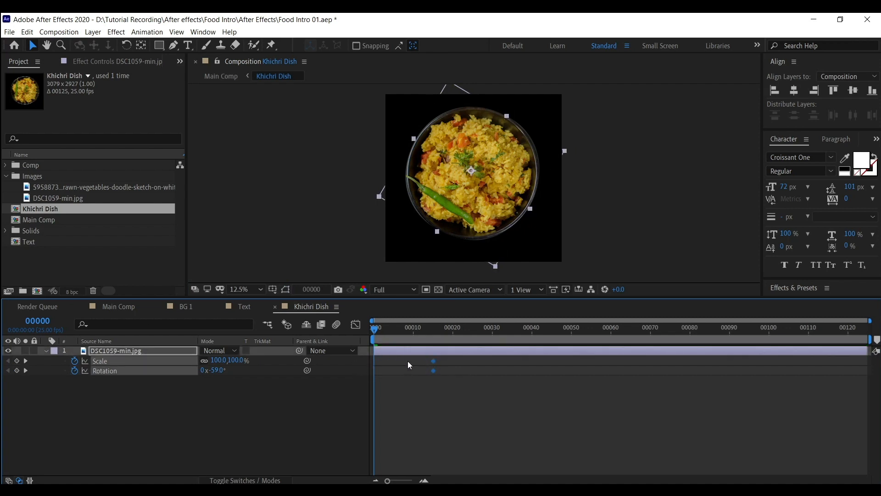
# - Set the dish layer's frame 0 Rotation to -260° and Scale to 0%, and preview the spin-in
pyautogui.click(234, 385)
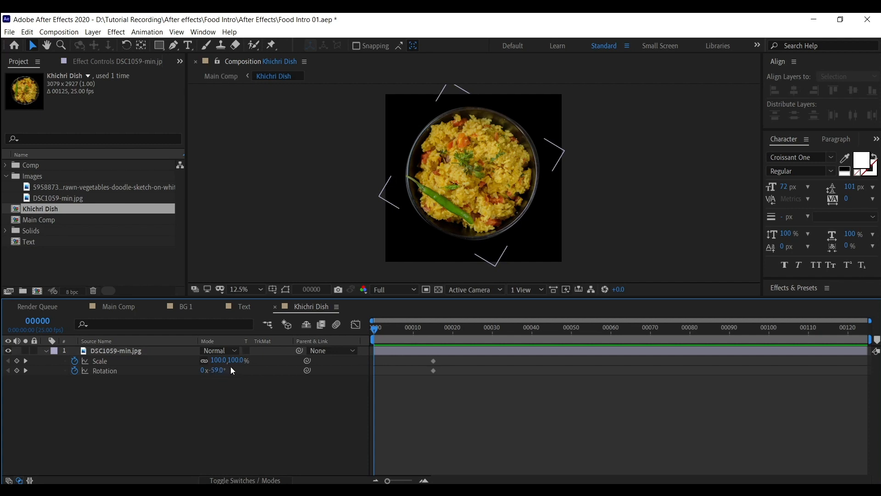
pyautogui.moveTo(216, 370); pyautogui.dragTo(115, 369)
pyautogui.click(217, 360)
pyautogui.write('0')
pyautogui.press('Return')
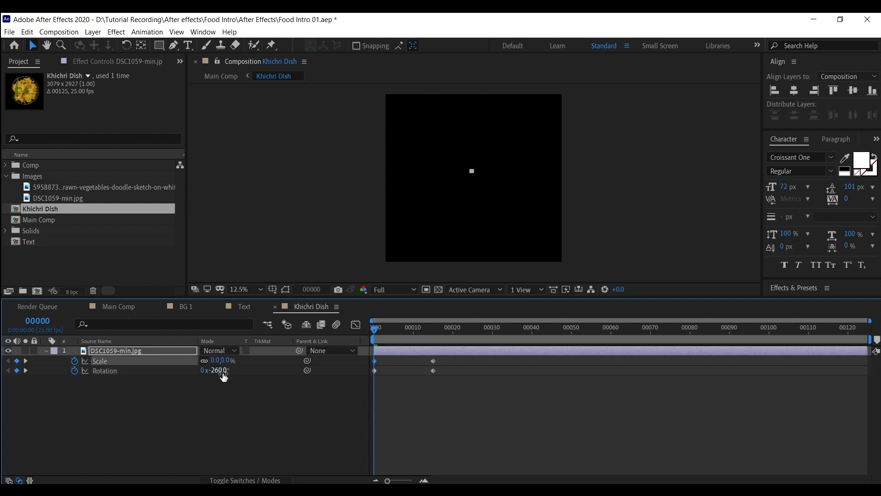
pyautogui.press('space')
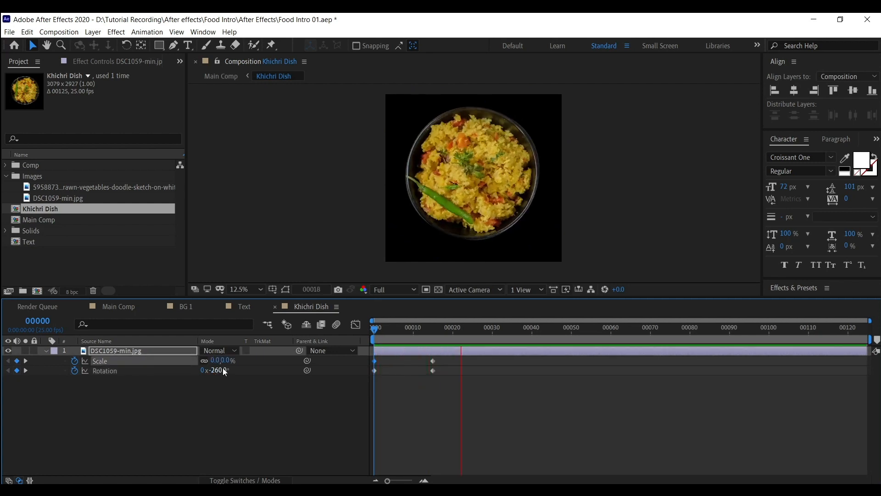
pyautogui.press('space')
pyautogui.press('space')
pyautogui.press('space')
# - Set the dish layer's frame 0 Rotation to -335° and preview the stronger spin
pyautogui.moveTo(219, 373); pyautogui.dragTo(173, 373)
pyautogui.press('space')
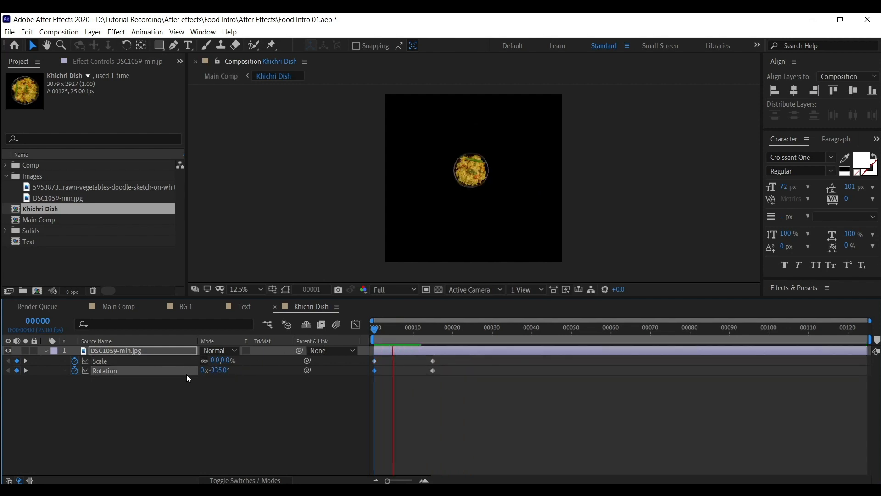
pyautogui.press('space')
# - Replay the dish's spin-in from frame 0 several times to examine its speed and how it settles
pyautogui.press('space')
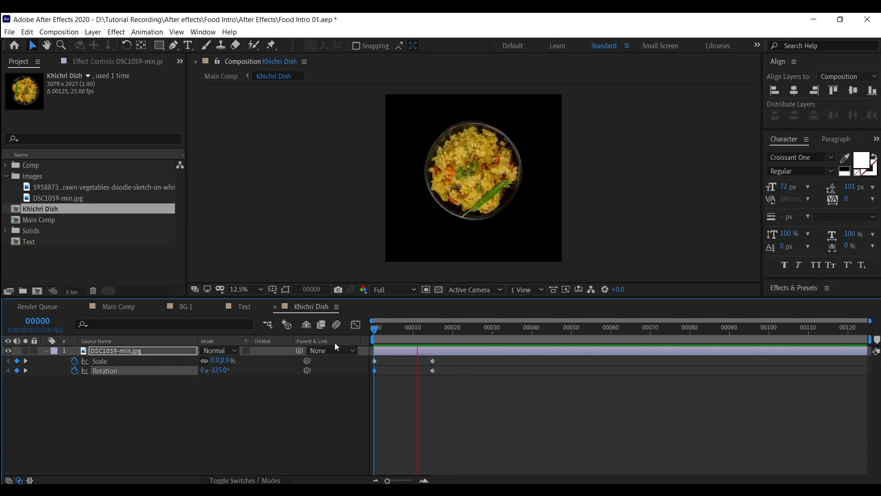
pyautogui.press('space')
pyautogui.press('space')
pyautogui.press('space')
pyautogui.press('space')
pyautogui.press('space')
pyautogui.press('space')
pyautogui.press('space')
pyautogui.press('space')
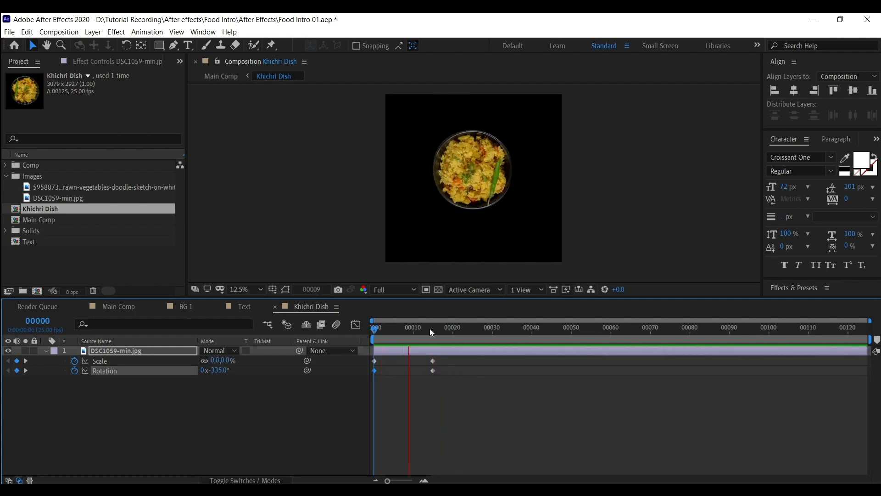
pyautogui.press('space')
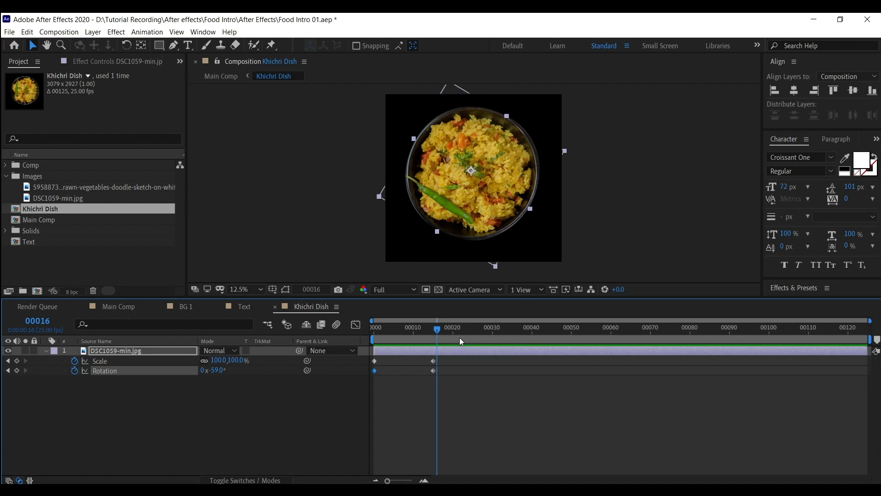
pyautogui.press('space')
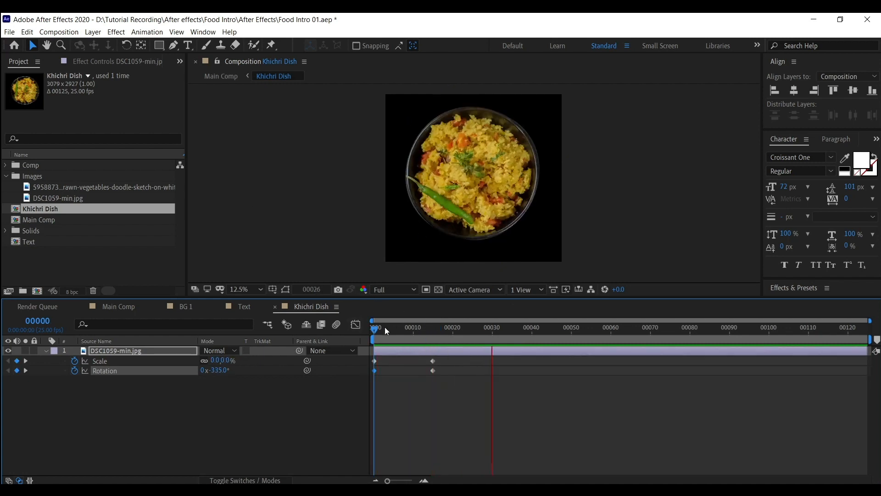
# - Copy the frame 15 Scale and Rotation keyframes and paste them at frames 22 and 29
pyautogui.click(433, 338)
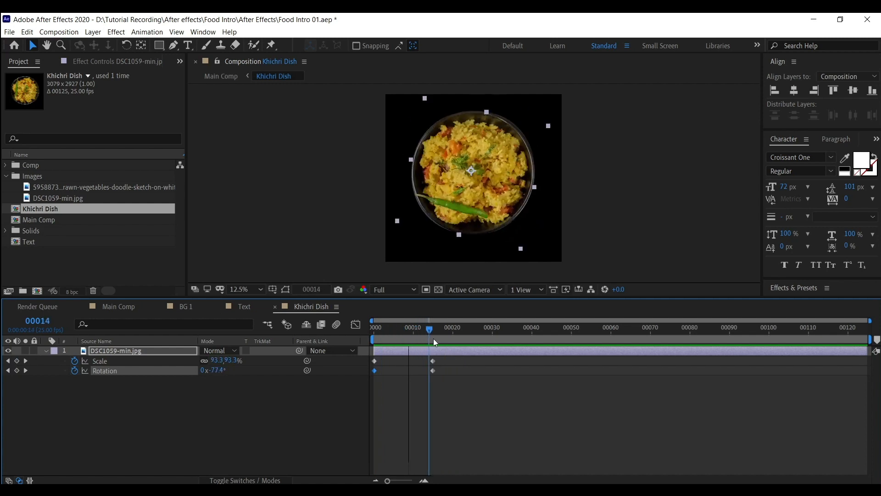
pyautogui.click(433, 338)
pyautogui.moveTo(450, 357); pyautogui.dragTo(419, 367)
pyautogui.moveTo(464, 327); pyautogui.dragTo(495, 329)
pyautogui.hotkey('ctrl', 'v')
pyautogui.hotkey('ctrl', 'v')
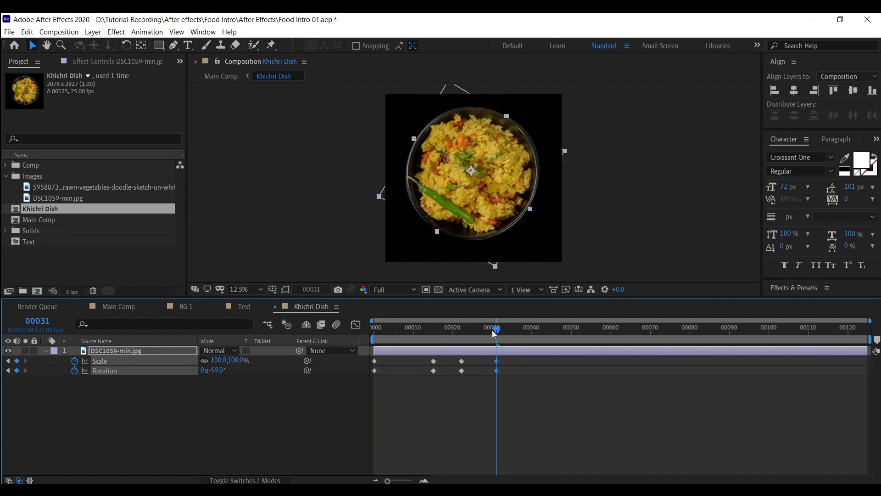
pyautogui.moveTo(497, 366); pyautogui.dragTo(492, 368)
pyautogui.moveTo(480, 338)
pyautogui.mouseDown()
pyautogui.moveTo(437, 340)
pyautogui.moveTo(488, 340)
pyautogui.mouseUp()
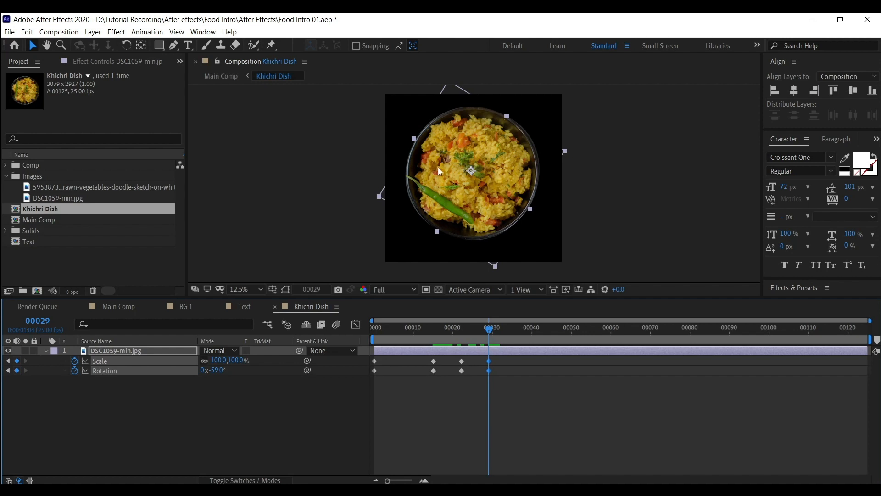
# - At frame 15, set the dish layer's Scale to 110% and Rotation to -28° for an overshoot
pyautogui.click(434, 328)
pyautogui.click(238, 361)
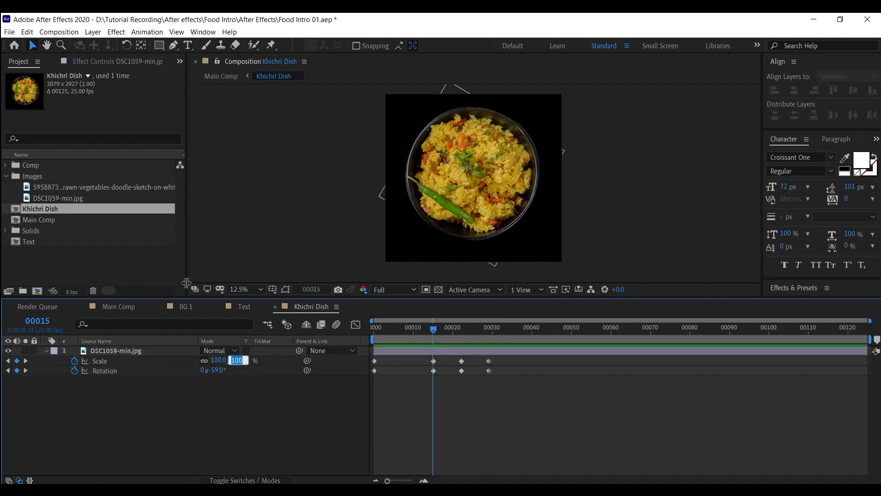
pyautogui.write('110')
pyautogui.press('Return')
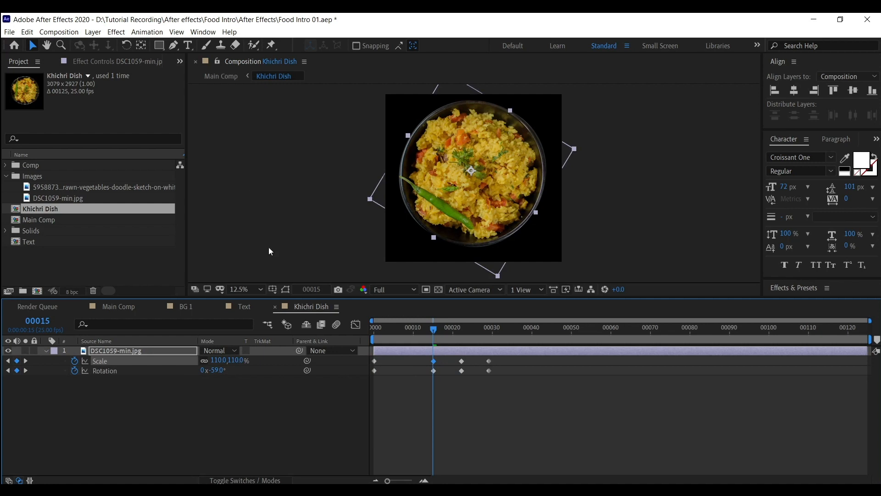
pyautogui.click(230, 375)
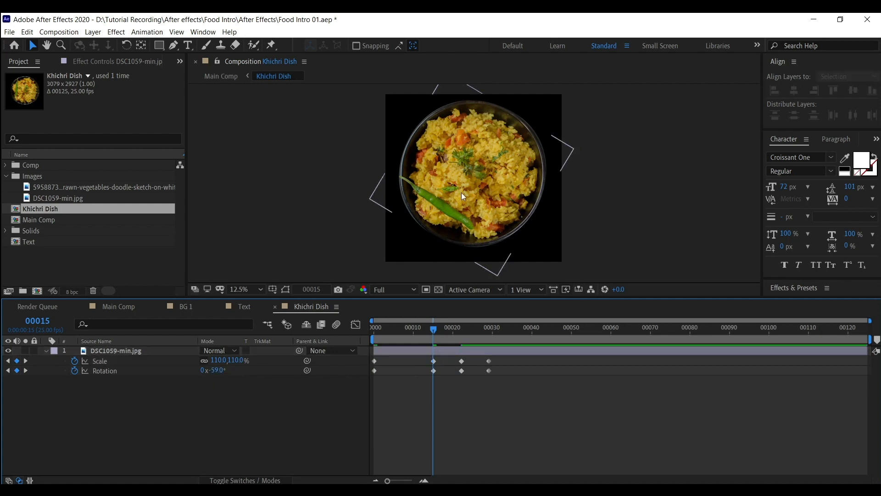
pyautogui.moveTo(220, 372); pyautogui.dragTo(238, 372)
pyautogui.moveTo(426, 339)
pyautogui.mouseDown()
pyautogui.moveTo(362, 339)
pyautogui.moveTo(433, 338)
pyautogui.mouseUp()
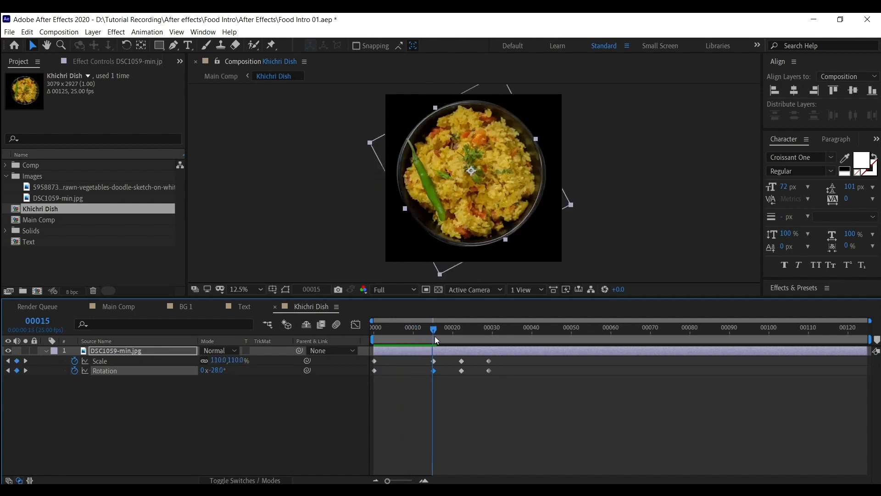
# - At frame 22, set the dish layer's Rotation to -67.9° and Scale to 99%
pyautogui.moveTo(436, 332); pyautogui.dragTo(461, 337)
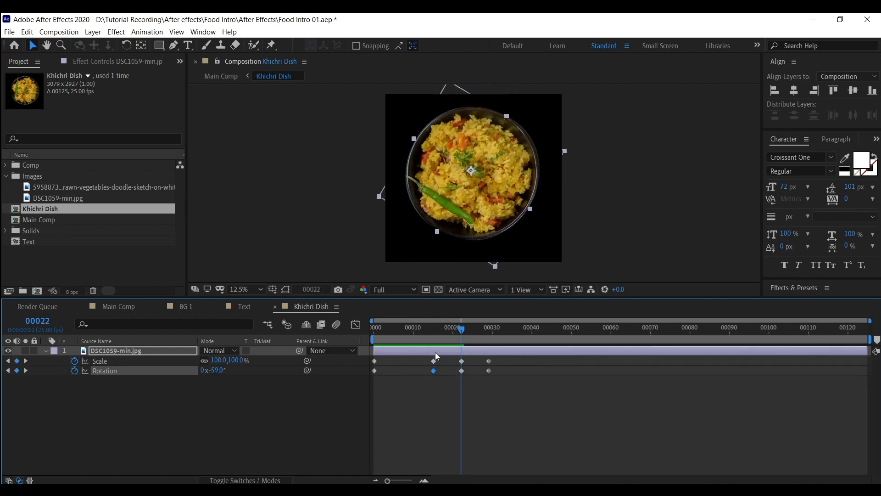
pyautogui.moveTo(218, 370); pyautogui.dragTo(200, 370)
pyautogui.click(237, 361)
pyautogui.write('99.')
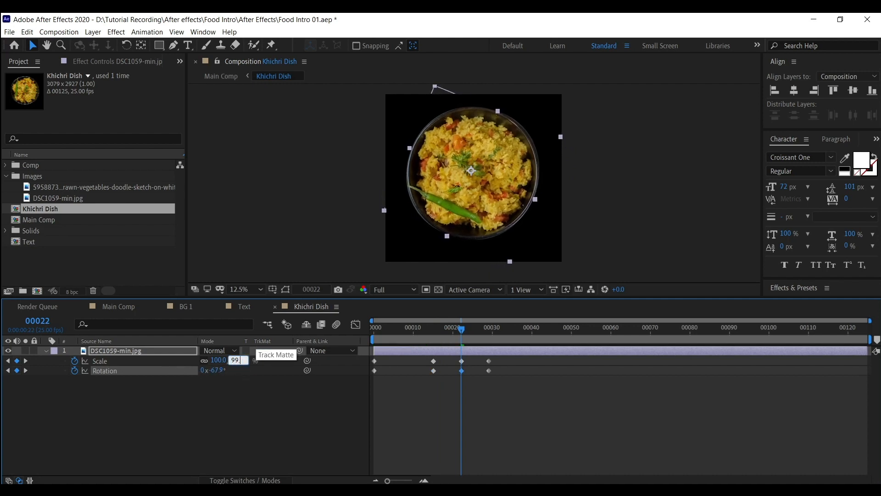
pyautogui.click(161, 402)
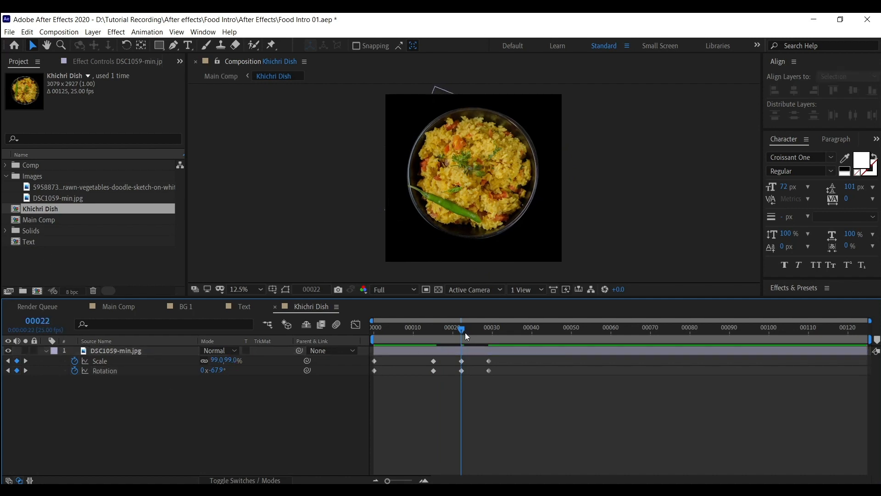
# - Add a final settling Rotation keyframe at frame 34 after the dish layer's frame 29 keyframes
pyautogui.moveTo(462, 332); pyautogui.dragTo(366, 387)
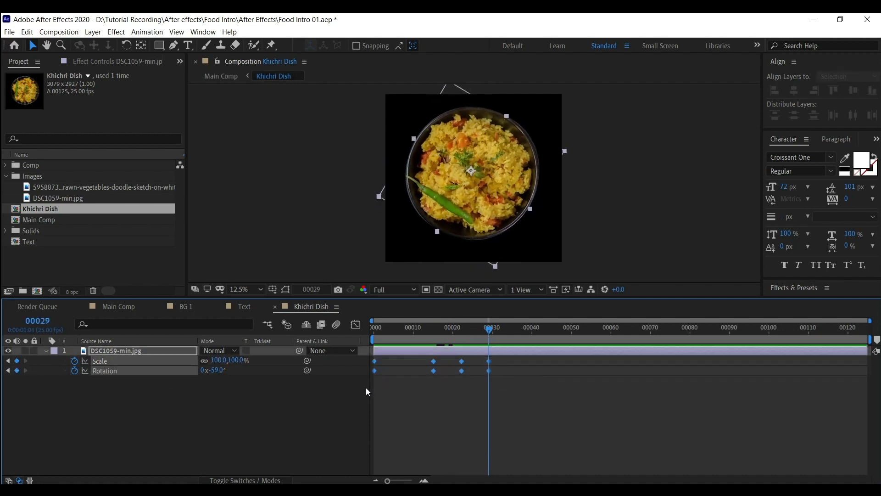
pyautogui.click(439, 404)
pyautogui.moveTo(489, 329); pyautogui.dragTo(512, 330)
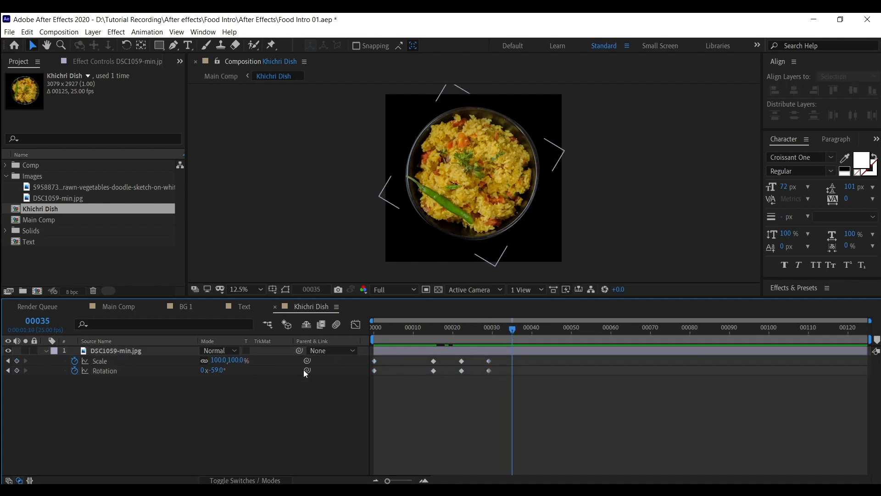
pyautogui.moveTo(216, 370); pyautogui.dragTo(215, 400)
pyautogui.click(215, 400)
# - Apply Easy Ease to all the dish layer's Scale and Rotation keyframes, and preview from frame 0
pyautogui.moveTo(491, 332); pyautogui.dragTo(367, 343)
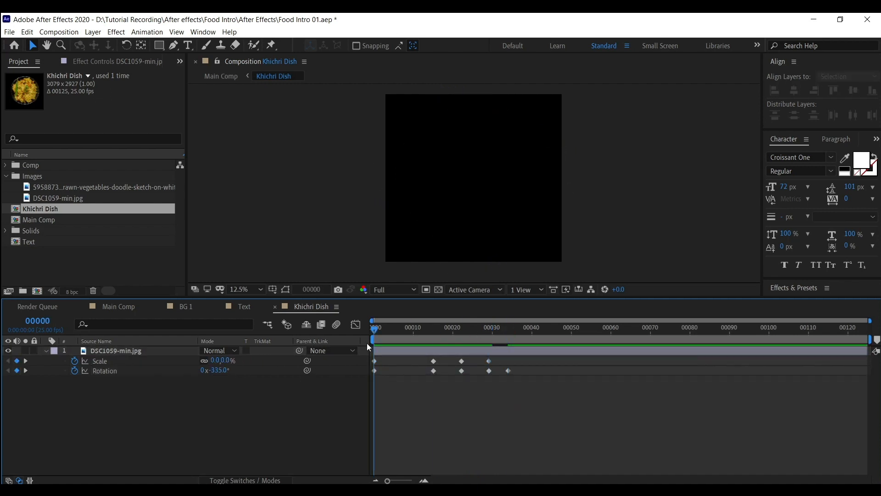
pyautogui.moveTo(543, 366); pyautogui.dragTo(338, 383)
pyautogui.press('F9')
pyautogui.press('space')
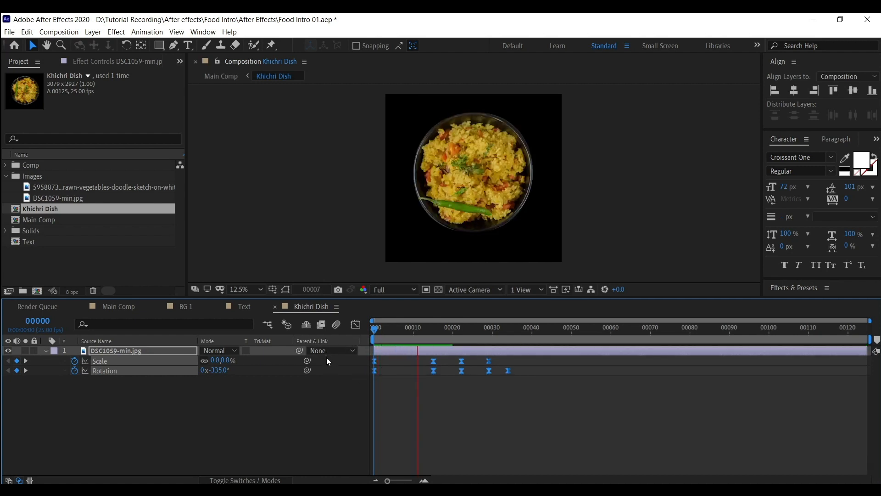
pyautogui.press('space')
pyautogui.press('space')
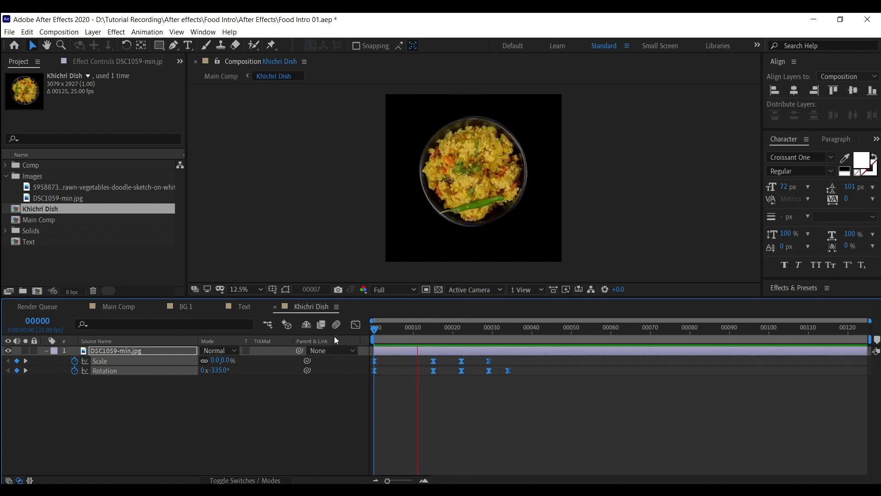
pyautogui.press('space')
pyautogui.press('space')
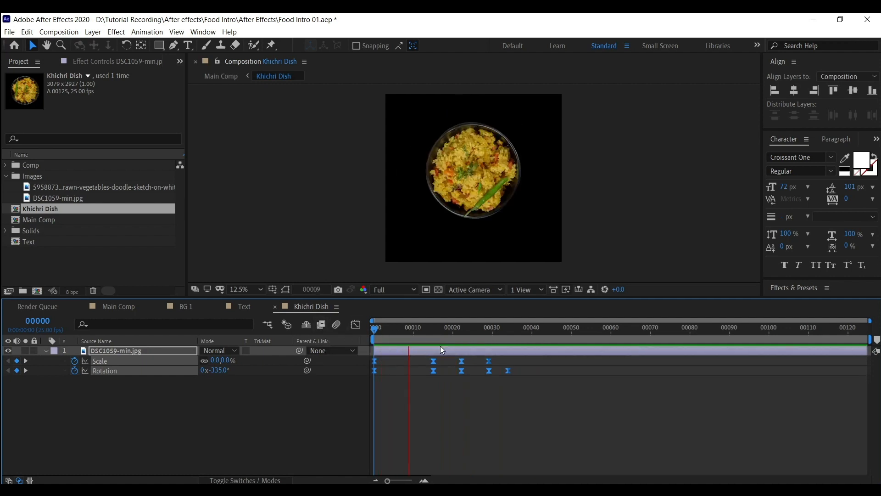
# - Tighten the bounce by moving the later Scale and Rotation keyframes to frames 10, 15 and 19, the last Rotation keyframe to 24, and preview
pyautogui.moveTo(561, 375); pyautogui.dragTo(430, 359)
pyautogui.moveTo(432, 361); pyautogui.dragTo(414, 365)
pyautogui.press('space')
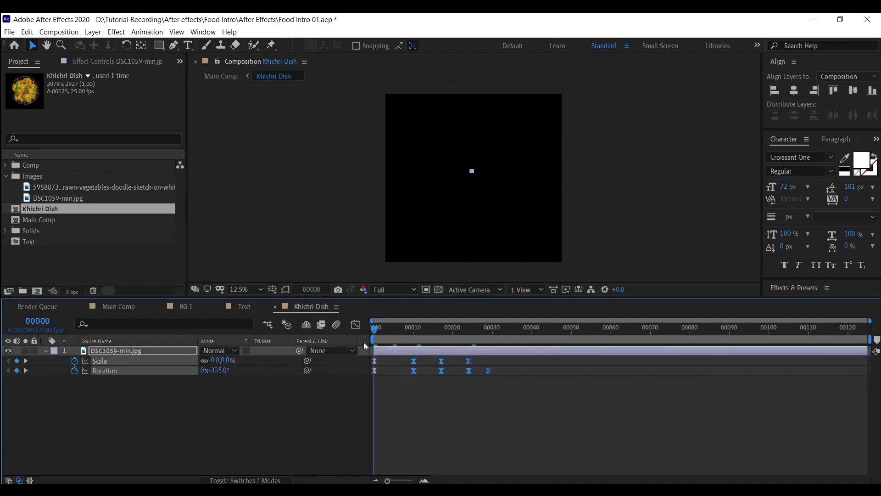
pyautogui.moveTo(534, 381); pyautogui.dragTo(450, 366)
pyautogui.click(504, 378)
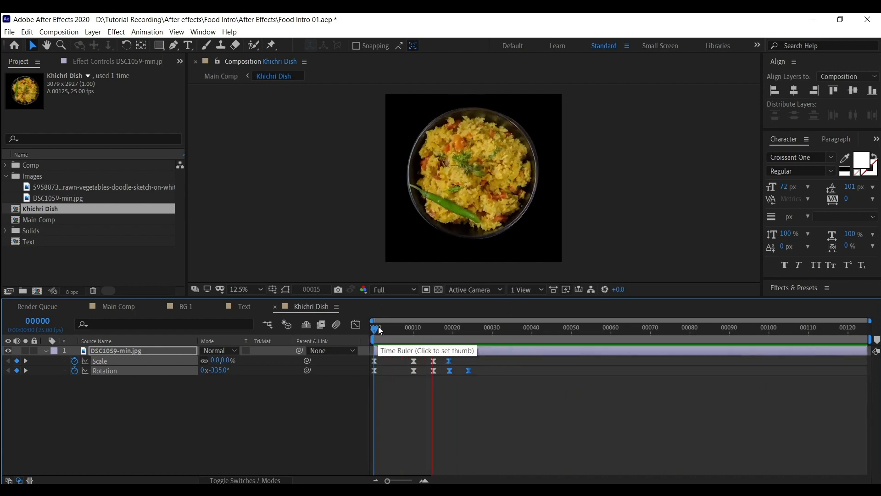
pyautogui.press('space')
# - Enable motion blur for the dish layer and the Khichri Dish composition, and preview from frame 0
pyautogui.click(336, 325)
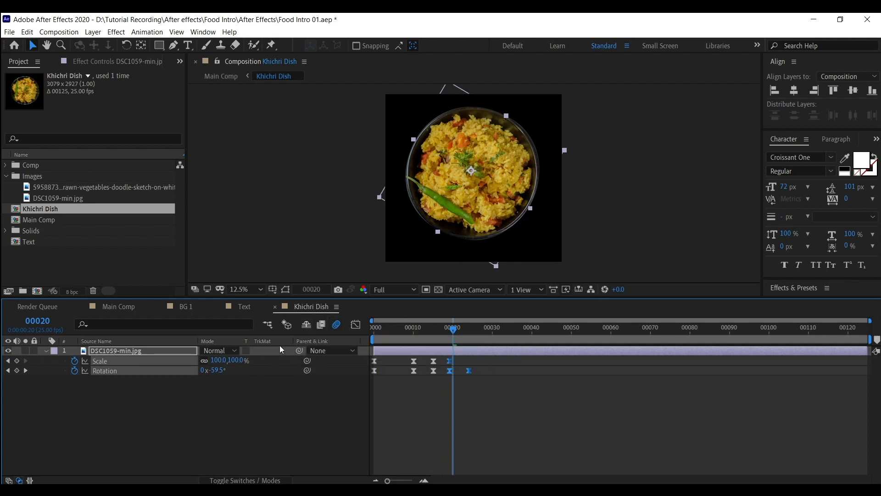
pyautogui.press('F4')
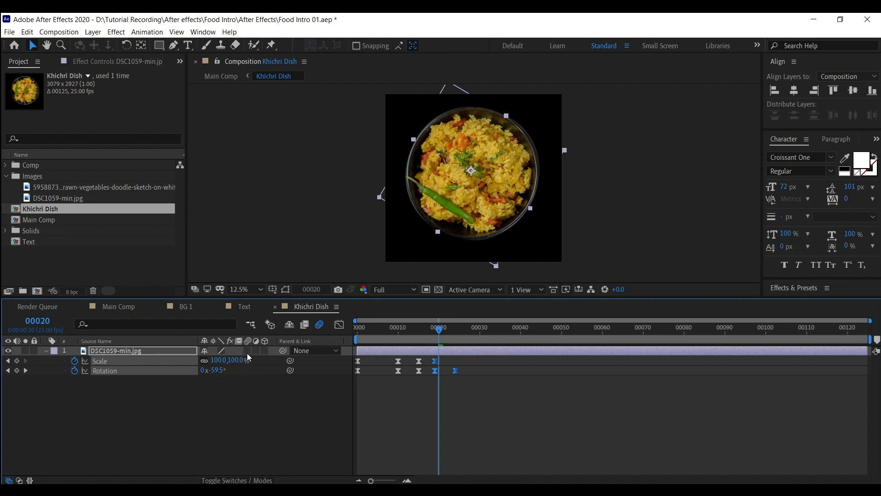
pyautogui.press('Home')
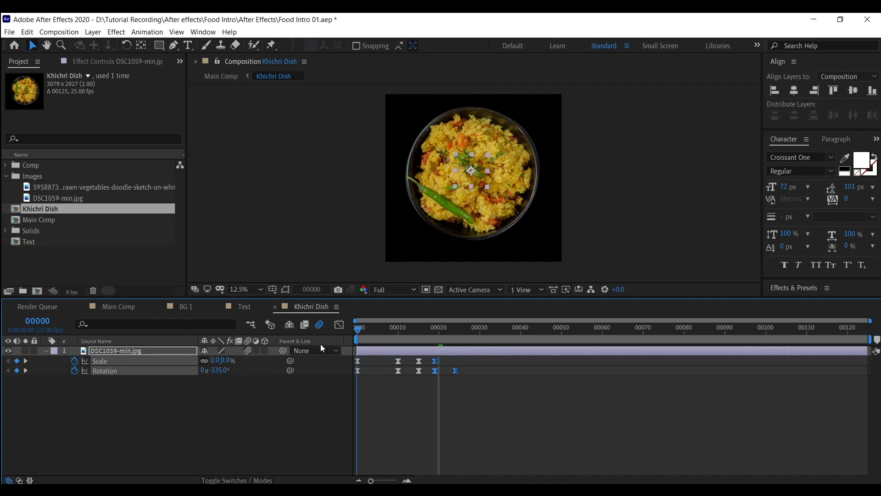
pyautogui.press('space')
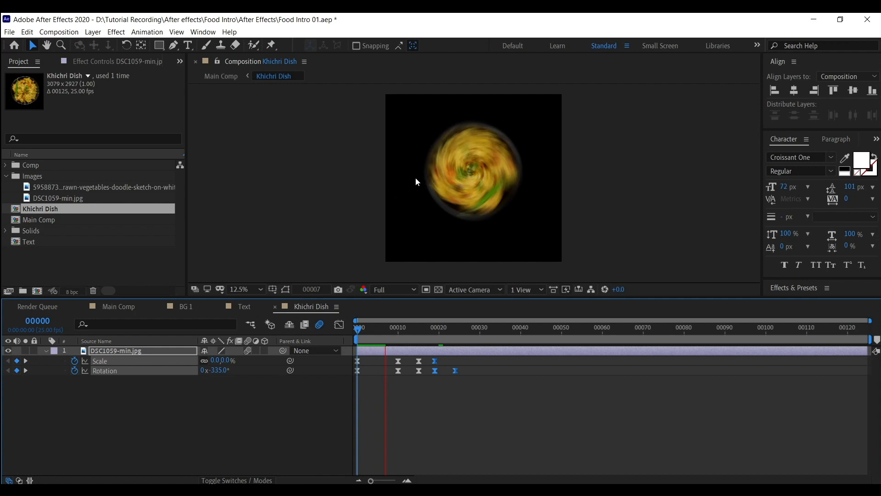
pyautogui.press('space')
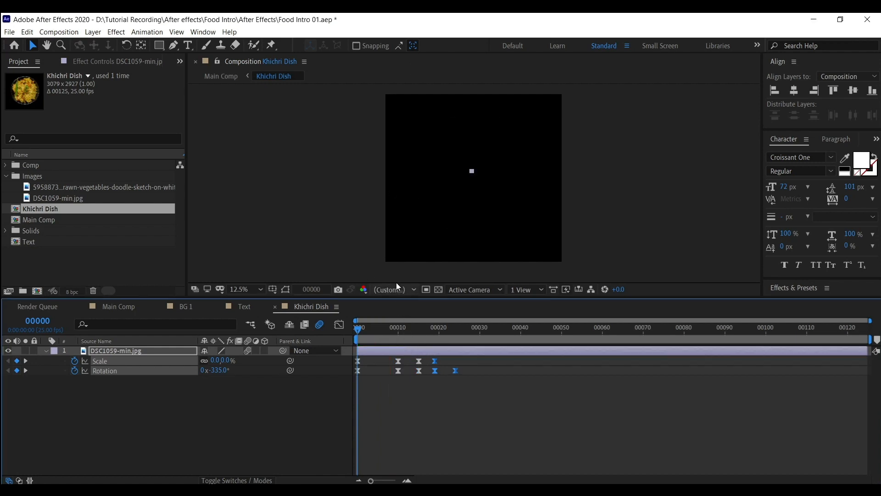
# - Lower the Khichri Dish preview resolution to Quarter and preview the motion-blurred dish animation several times
pyautogui.click(397, 288)
pyautogui.click(400, 355)
pyautogui.press('space')
pyautogui.click(320, 325)
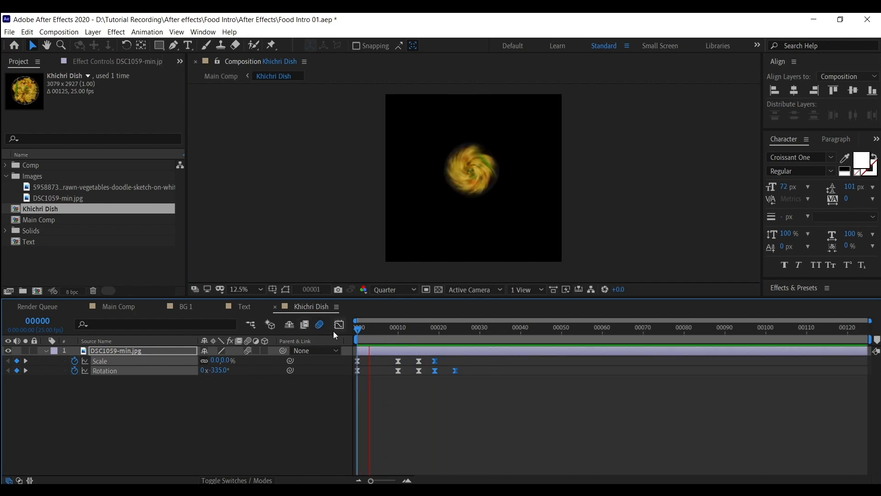
pyautogui.press('space')
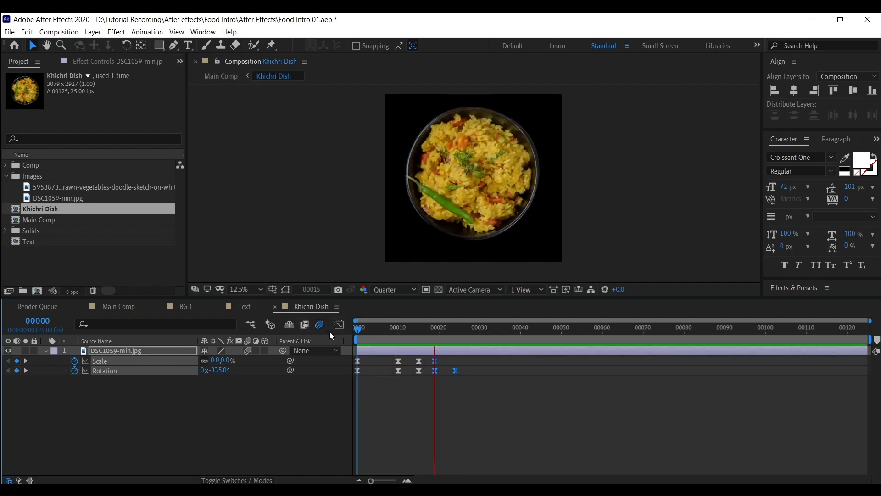
pyautogui.press('space')
pyautogui.press('space')
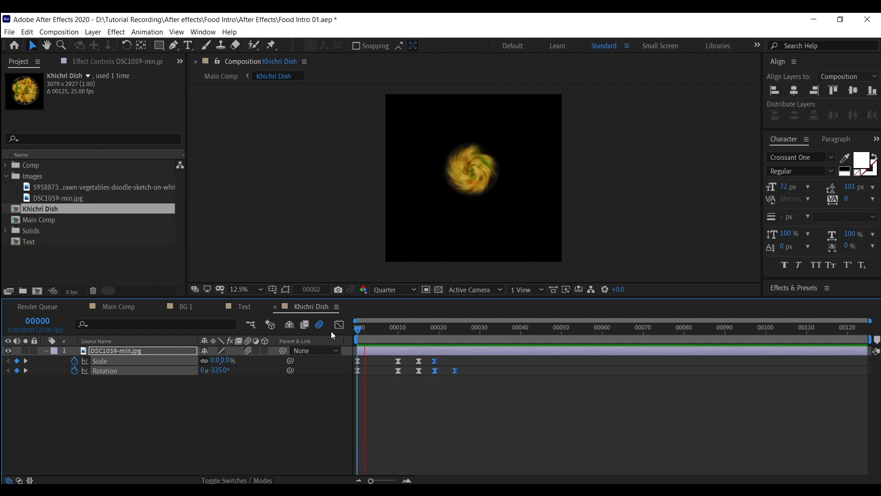
pyautogui.press('space')
pyautogui.press('space')
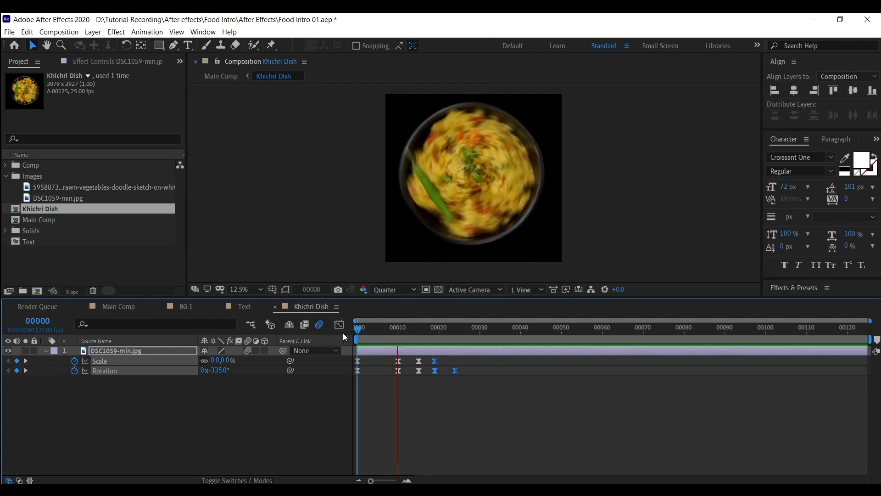
pyautogui.press('space')
pyautogui.press('space')
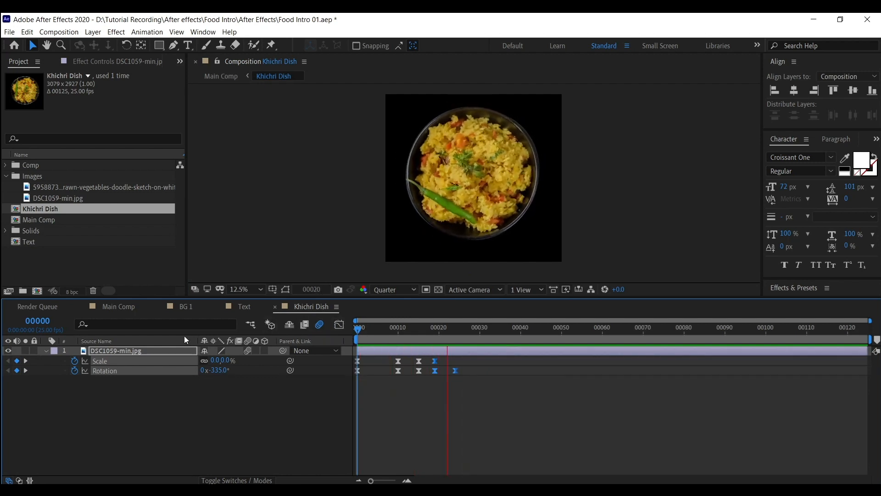
# - Open the Main Comp at frame 0, set its preview resolution to Quarter and enlarge the composition viewer
pyautogui.click(118, 306)
pyautogui.click(374, 328)
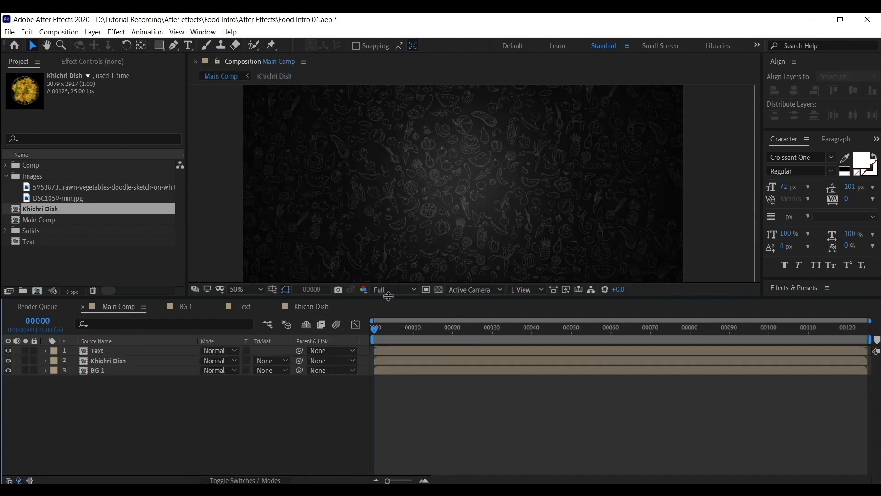
pyautogui.click(395, 291)
pyautogui.click(400, 354)
pyautogui.moveTo(394, 298); pyautogui.dragTo(392, 332)
# - Preview the Main Comp repeatedly to check how the dish and text animations play together
pyautogui.press('space')
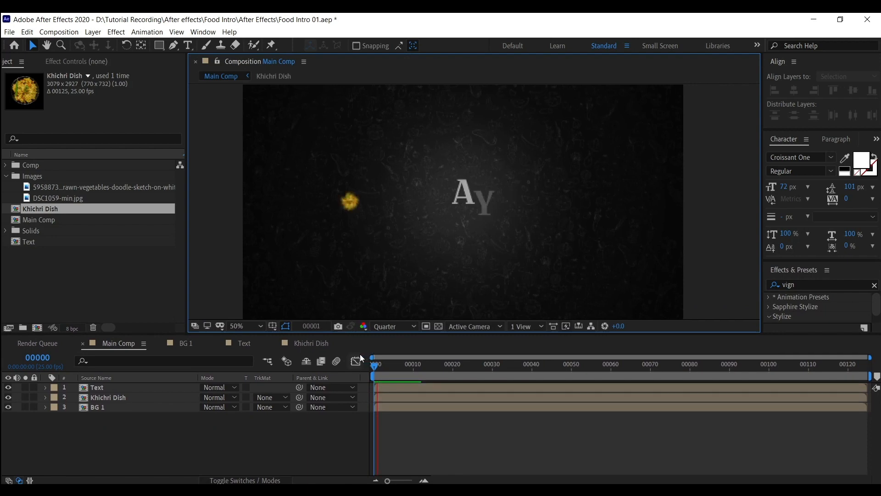
pyautogui.press('space')
pyautogui.press('space')
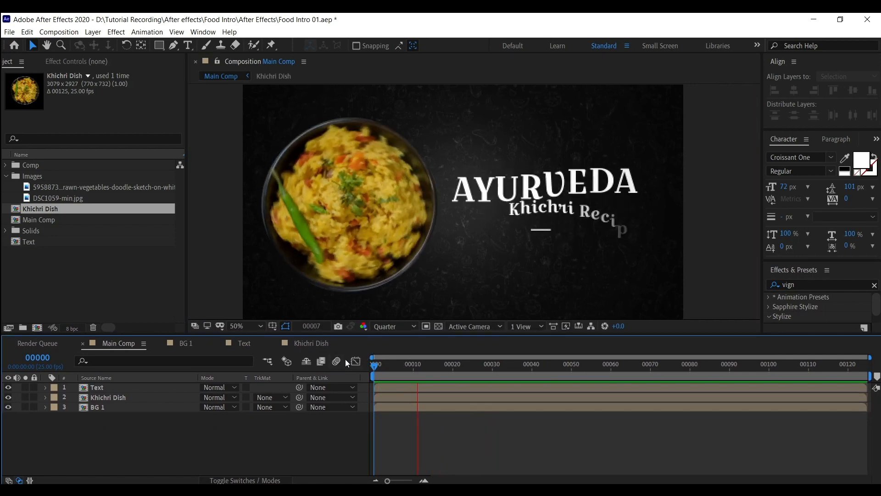
pyautogui.press('space')
pyautogui.press('space')
pyautogui.press('space')
pyautogui.press('space')
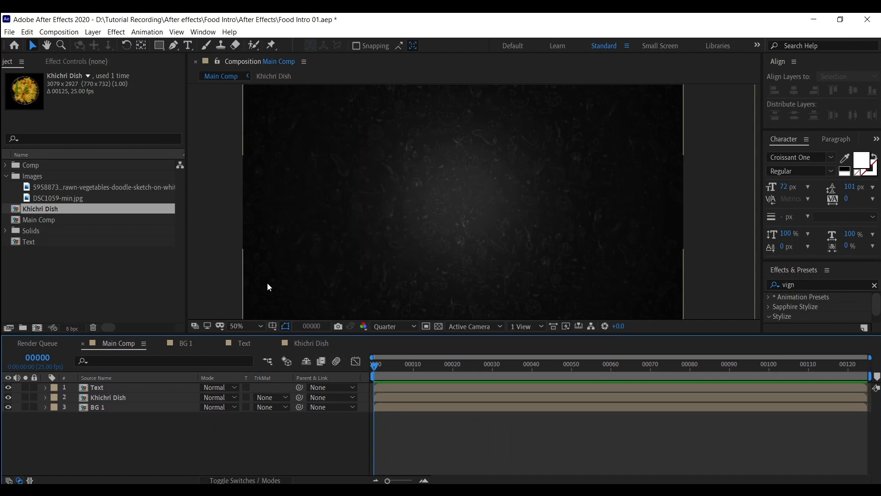
pyautogui.press('space')
pyautogui.press('space')
# - Shift the Khichri Dish layer slightly to the right in the Main Comp, closer to the title, and preview from frame 0
pyautogui.click(379, 213)
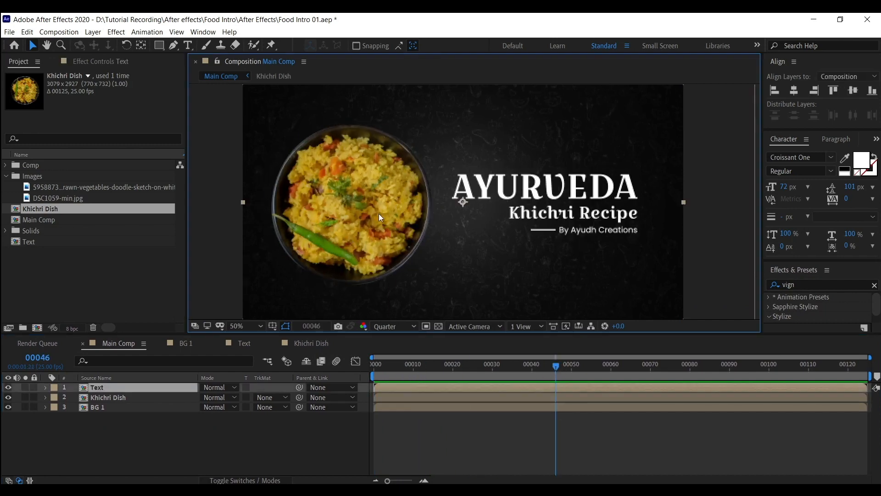
pyautogui.click(103, 397)
pyautogui.moveTo(316, 245); pyautogui.dragTo(329, 246)
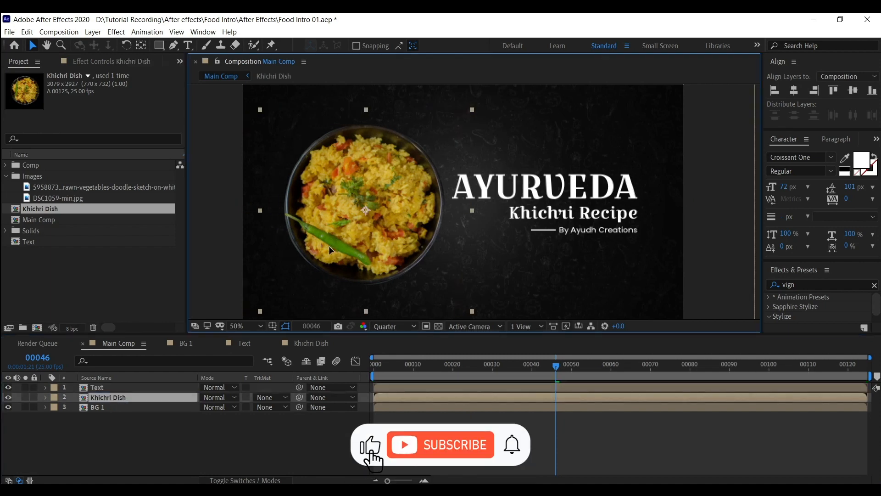
pyautogui.moveTo(452, 366); pyautogui.dragTo(356, 370)
pyautogui.press('space')
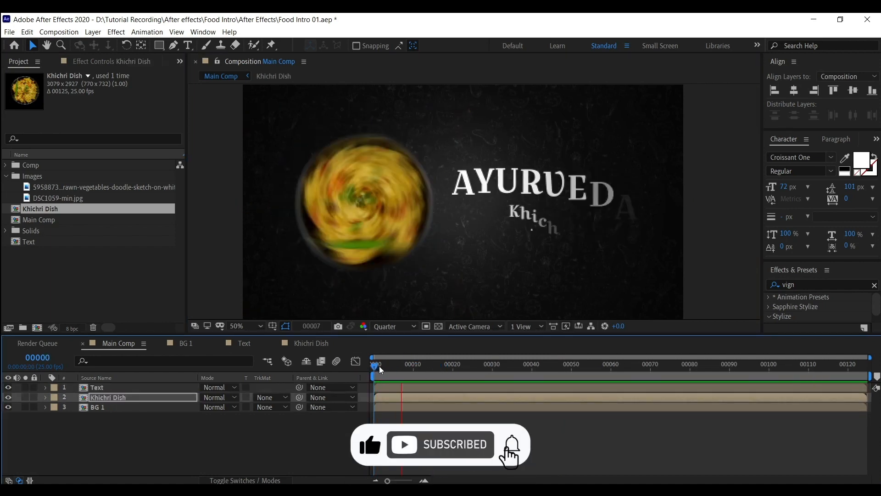
pyautogui.press('space')
pyautogui.press('space')
pyautogui.press('space')
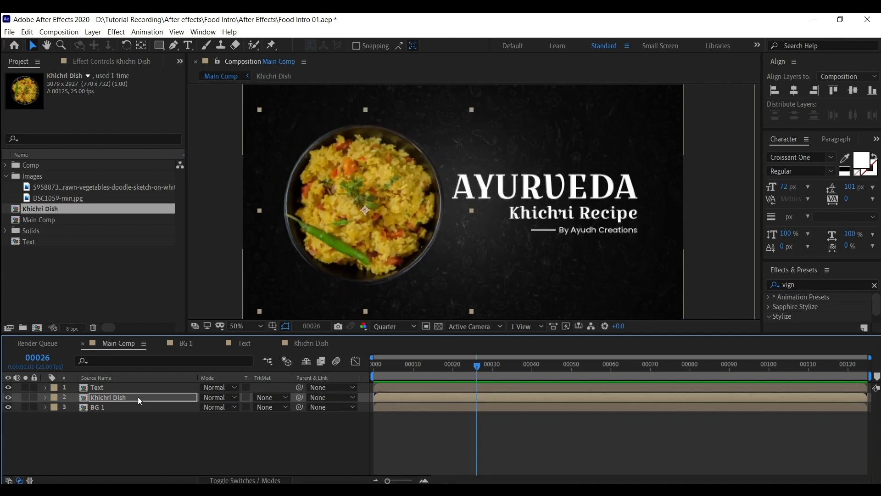
pyautogui.click(127, 389)
pyautogui.click(123, 399)
pyautogui.click(138, 420)
pyautogui.click(149, 399)
pyautogui.click(137, 418)
pyautogui.moveTo(360, 375)
pyautogui.mouseDown()
pyautogui.moveTo(447, 369)
pyautogui.moveTo(357, 376)
pyautogui.mouseUp()
pyautogui.click(123, 409)
pyautogui.click(124, 397)
pyautogui.click(128, 427)
pyautogui.click(247, 274)
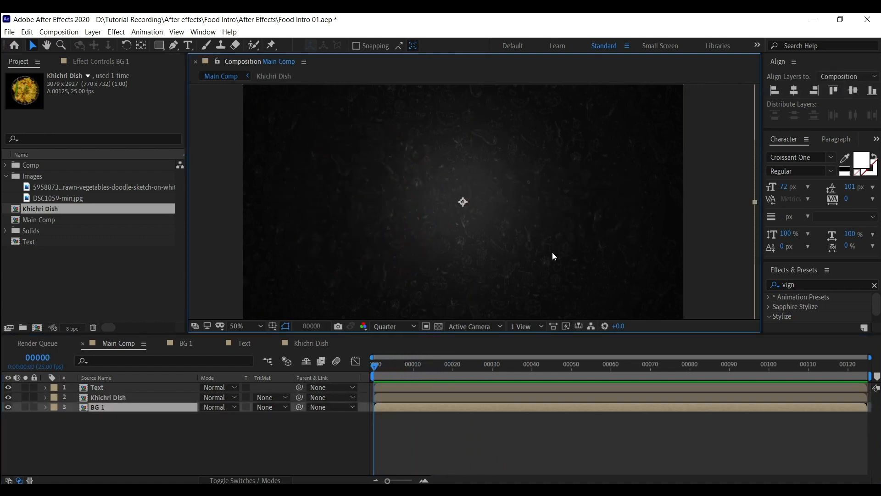
pyautogui.click(112, 416)
pyautogui.click(132, 390)
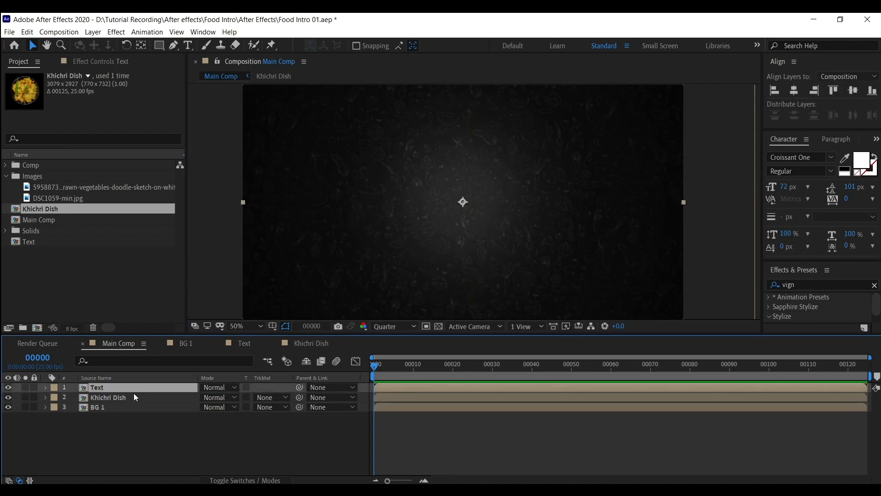
pyautogui.click(137, 398)
pyautogui.click(130, 417)
pyautogui.click(133, 398)
pyautogui.click(155, 387)
pyautogui.moveTo(376, 371); pyautogui.dragTo(349, 375)
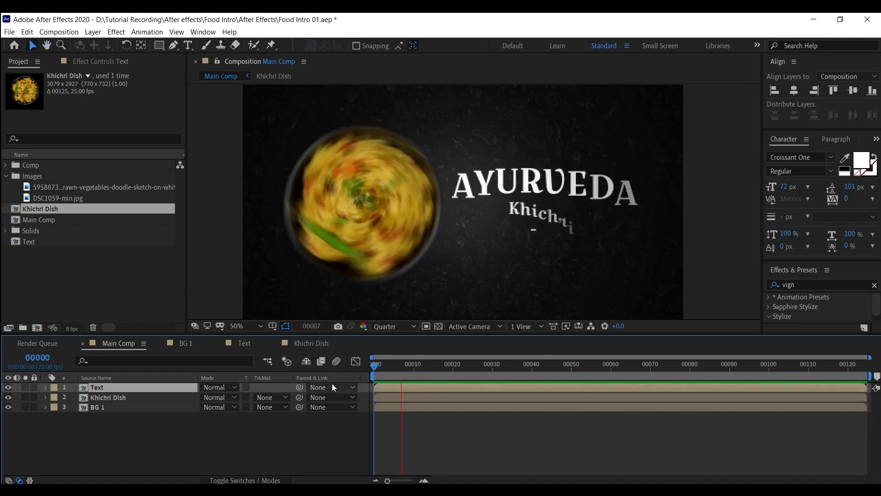
pyautogui.press('space')
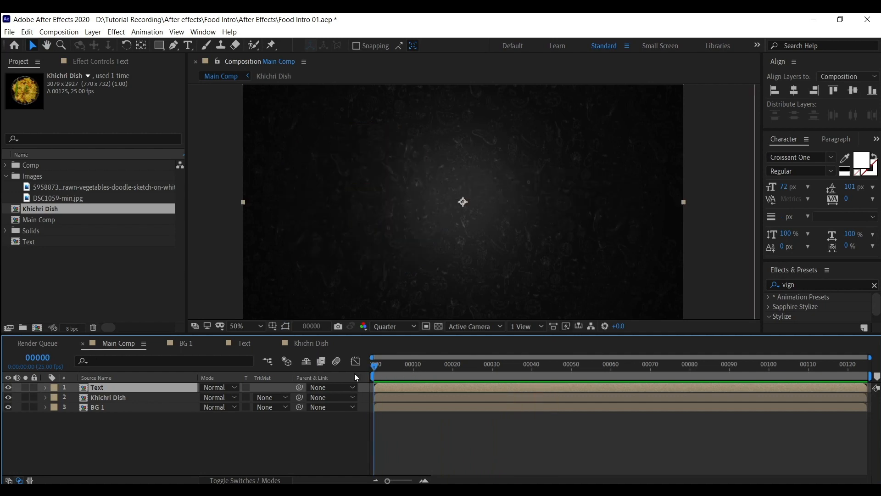
# - Add a null object to the Main Comp above the Text layer
pyautogui.rightClick(112, 433)
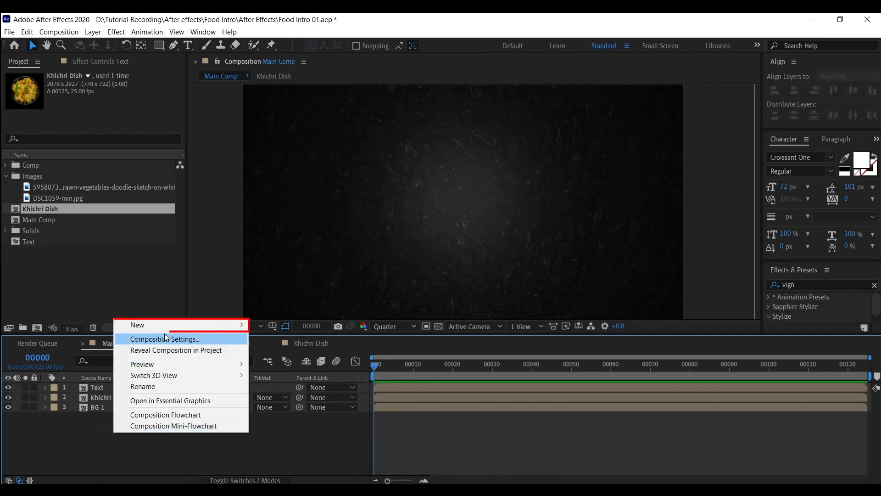
pyautogui.moveTo(230, 325)
pyautogui.click(305, 384)
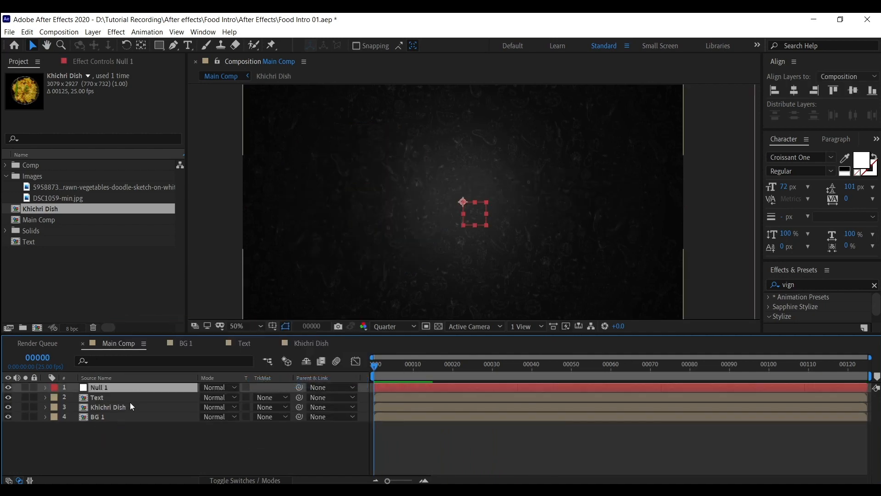
pyautogui.click(133, 398)
pyautogui.moveTo(297, 397)
pyautogui.mouseDown()
pyautogui.moveTo(134, 387)
pyautogui.moveTo(293, 402)
pyautogui.mouseUp()
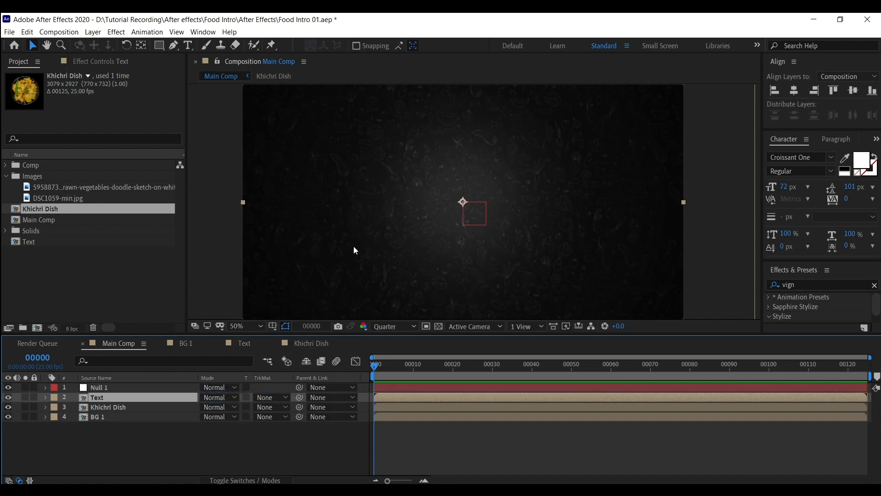
# - Place the null object's anchor point exactly on the bottom-left corner of the composition frame
pyautogui.click(134, 387)
pyautogui.moveTo(460, 218); pyautogui.dragTo(272, 283)
pyautogui.press('F2')
pyautogui.moveTo(290, 259); pyautogui.dragTo(343, 252)
pyautogui.scroll(1, 329, 248)
pyautogui.moveTo(290, 275); pyautogui.dragTo(557, 114)
pyautogui.scroll(1, 444, 221)
pyautogui.moveTo(407, 166); pyautogui.dragTo(405, 165)
pyautogui.scroll(-6, 405, 176)
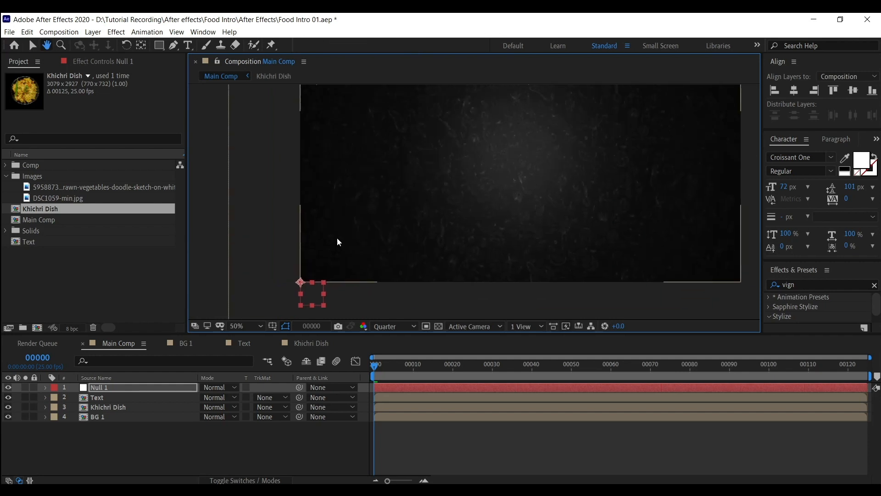
# - Parent the Text layer to the null object
pyautogui.click(141, 387)
pyautogui.click(173, 396)
pyautogui.click(182, 388)
pyautogui.moveTo(299, 398); pyautogui.dragTo(122, 387)
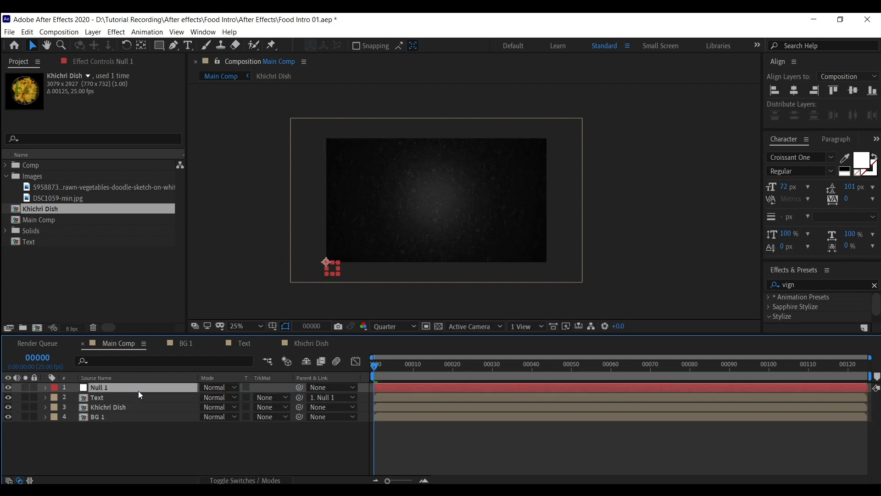
# - Reveal the null's Rotation property and try rotating it to -14° at frame 34 to check the text's swing
pyautogui.press('r')
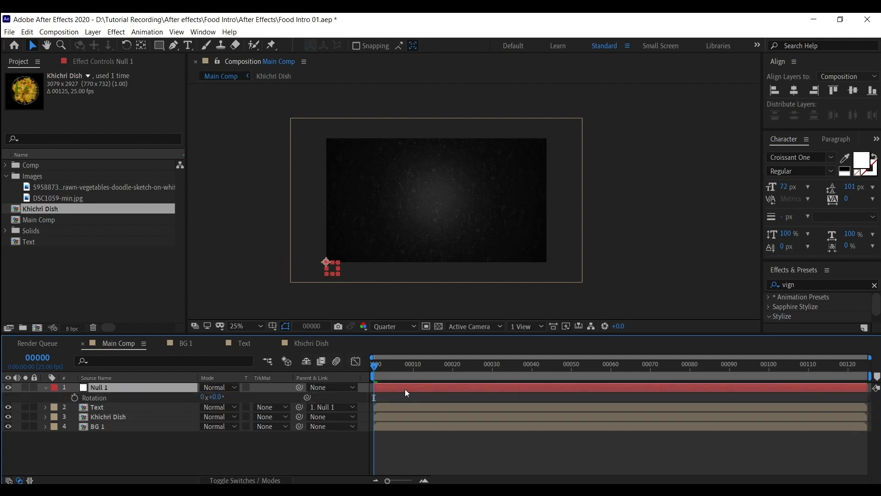
pyautogui.click(509, 375)
pyautogui.moveTo(215, 396)
pyautogui.mouseDown()
pyautogui.moveTo(230, 397)
pyautogui.moveTo(201, 391)
pyautogui.mouseUp()
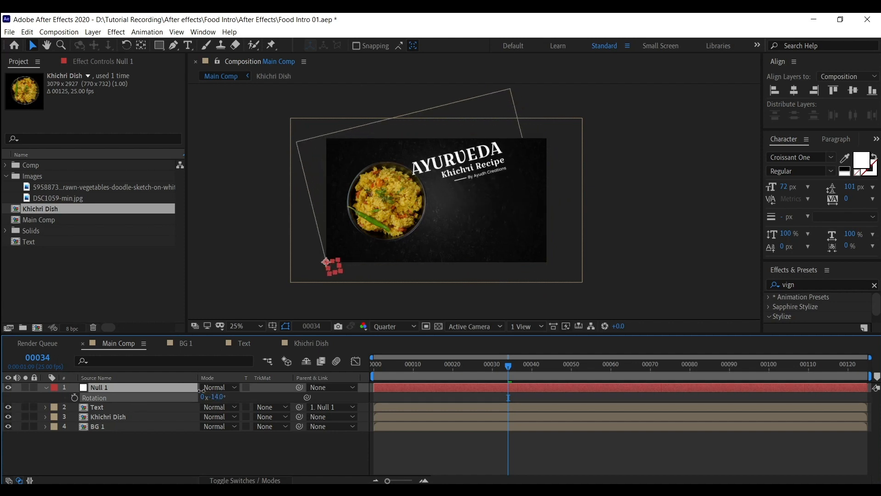
# - Move the Khichri Dish layer above the null so it sits in front of the text
pyautogui.click(135, 406)
pyautogui.moveTo(116, 417)
pyautogui.mouseDown()
pyautogui.moveTo(120, 405)
pyautogui.moveTo(130, 405)
pyautogui.moveTo(128, 415)
pyautogui.mouseUp()
pyautogui.click(123, 417)
pyautogui.click(129, 389)
pyautogui.click(141, 417)
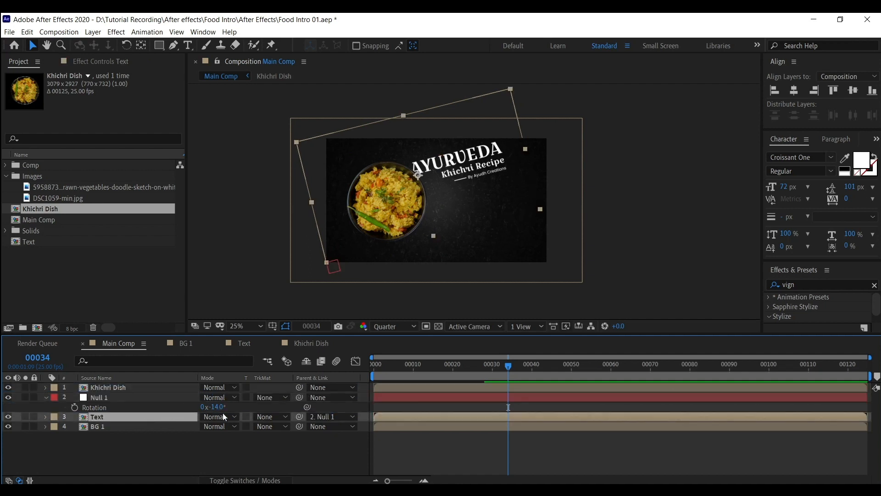
pyautogui.click(155, 397)
pyautogui.click(156, 418)
pyautogui.click(156, 400)
pyautogui.click(158, 416)
pyautogui.click(153, 399)
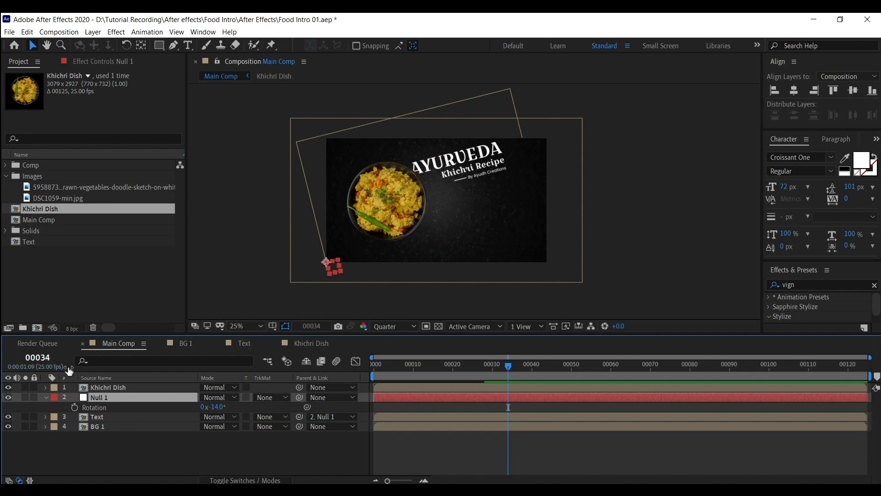
pyautogui.click(120, 416)
pyautogui.click(126, 396)
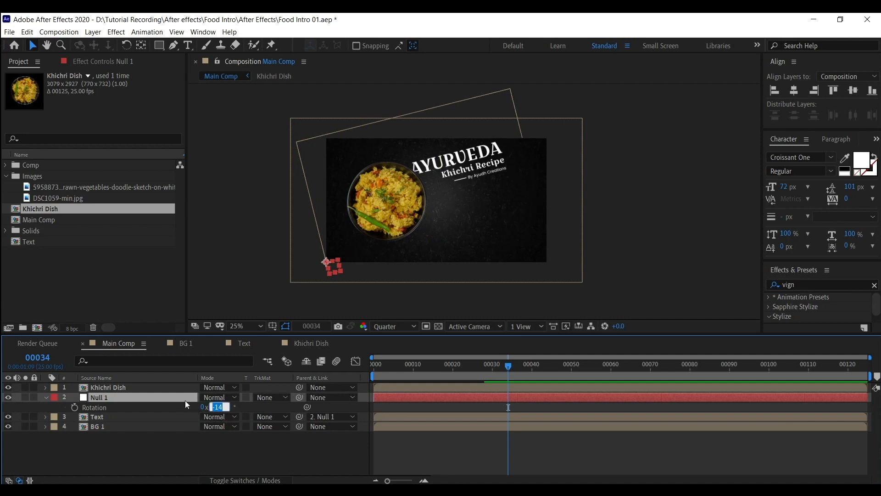
# - Animate the null's Rotation from -15° at frame 0 to 0° at frame 20, and preview the text swing
pyautogui.moveTo(222, 408); pyautogui.dragTo(248, 408)
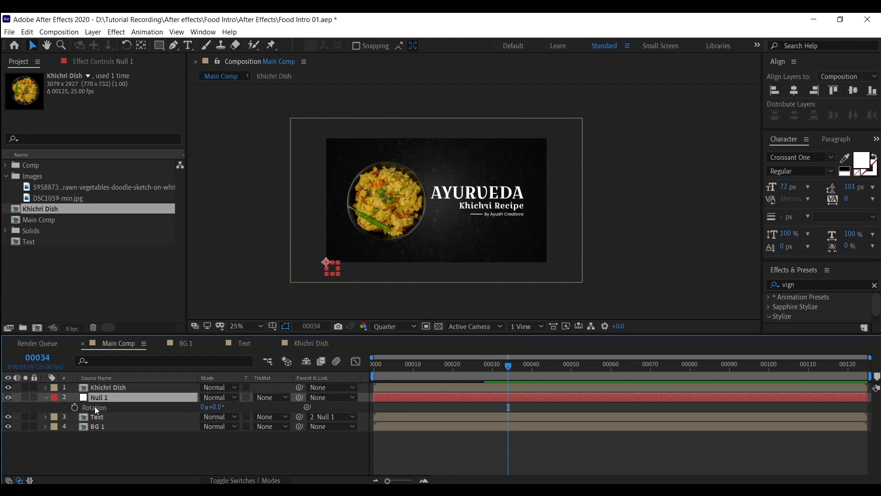
pyautogui.click(75, 407)
pyautogui.press('Home')
pyautogui.moveTo(216, 407); pyautogui.dragTo(206, 408)
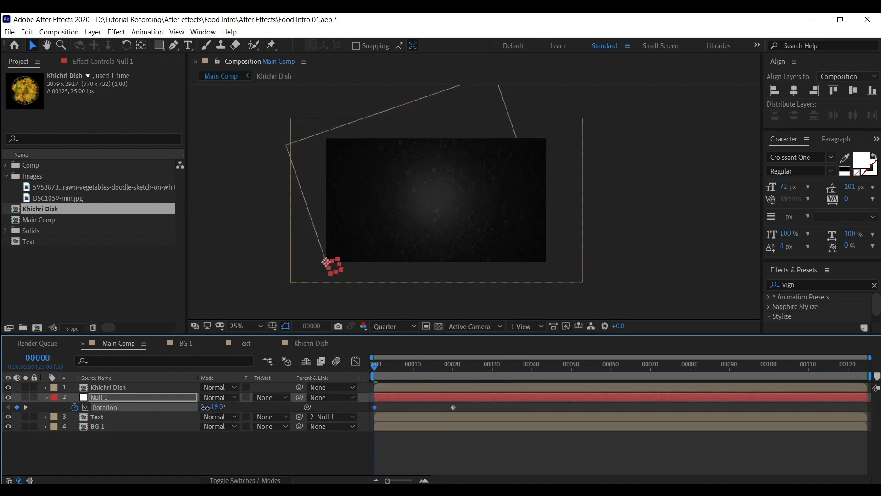
pyautogui.moveTo(206, 407); pyautogui.dragTo(205, 407)
pyautogui.press('space')
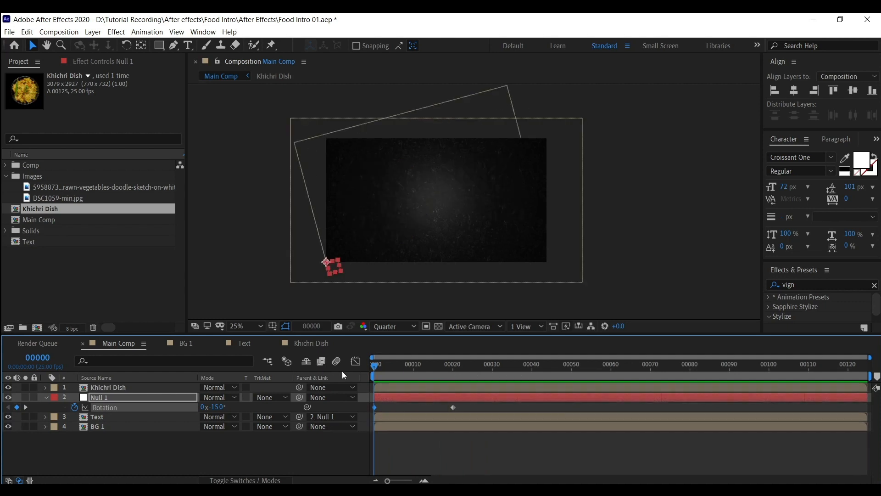
# - Add a settling swing to the null's Rotation, 1.6° at frame 20 and 0° at frame 29, and preview it
pyautogui.press('space')
pyautogui.press('space')
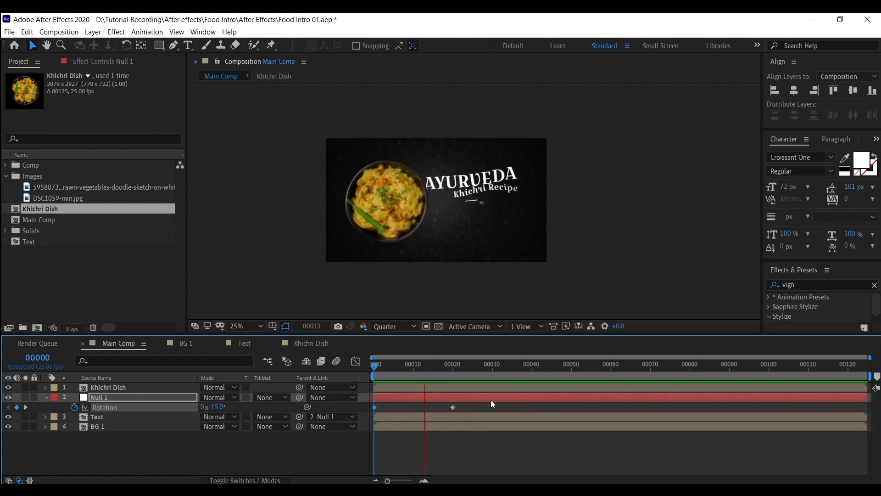
pyautogui.press('space')
pyautogui.moveTo(457, 374); pyautogui.dragTo(490, 373)
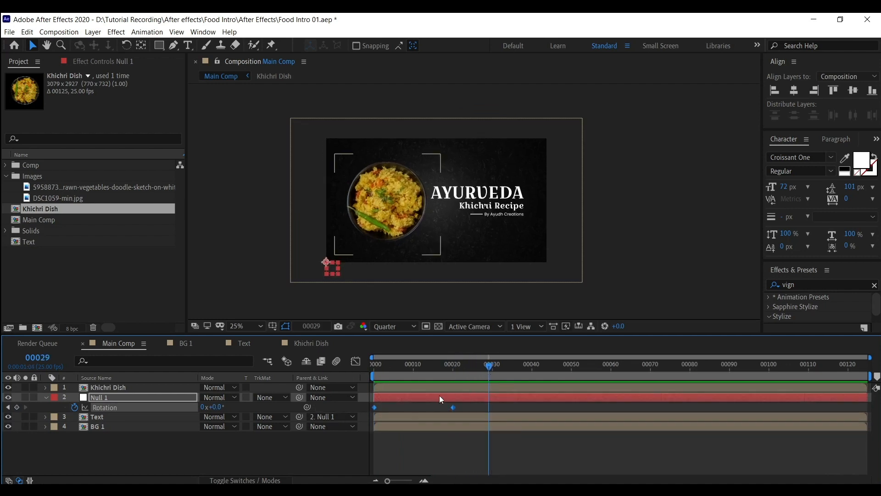
pyautogui.click(235, 439)
pyautogui.click(453, 407)
pyautogui.moveTo(463, 370); pyautogui.dragTo(457, 371)
pyautogui.press('pageup')
pyautogui.moveTo(220, 408); pyautogui.dragTo(224, 409)
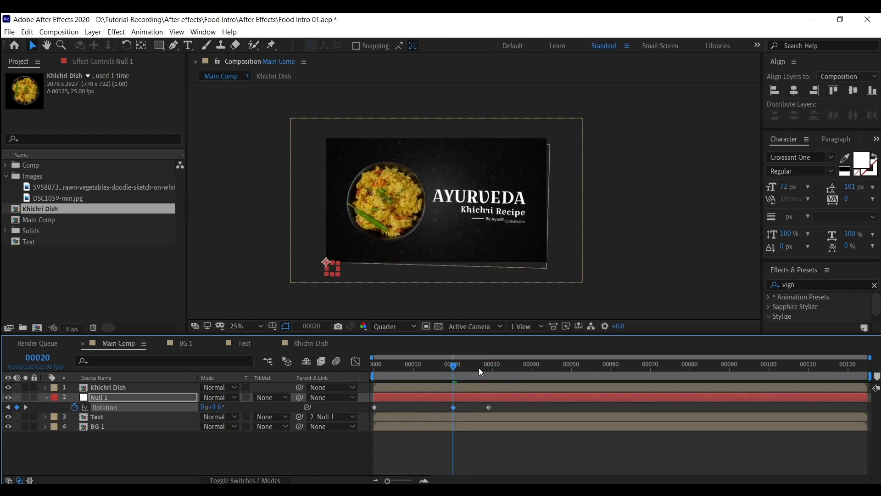
pyautogui.press('Home')
pyautogui.press('space')
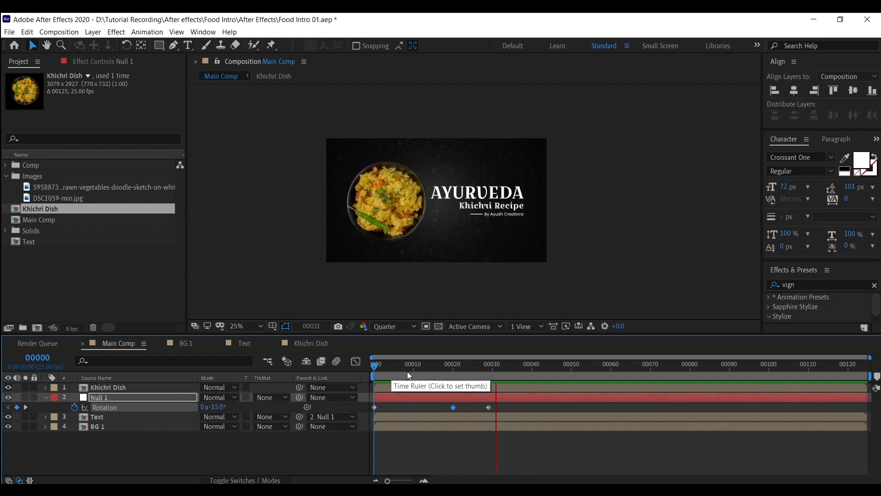
# - Move the null's last two Rotation keyframes earlier, to frames 15 and 23, and preview the text swing repeatedly
pyautogui.moveTo(508, 403); pyautogui.dragTo(463, 408)
pyautogui.press('Home')
pyautogui.press('space')
pyautogui.click(477, 407)
pyautogui.press('space')
pyautogui.press('space')
pyautogui.press('space')
pyautogui.moveTo(478, 404); pyautogui.dragTo(322, 418)
pyautogui.press('space')
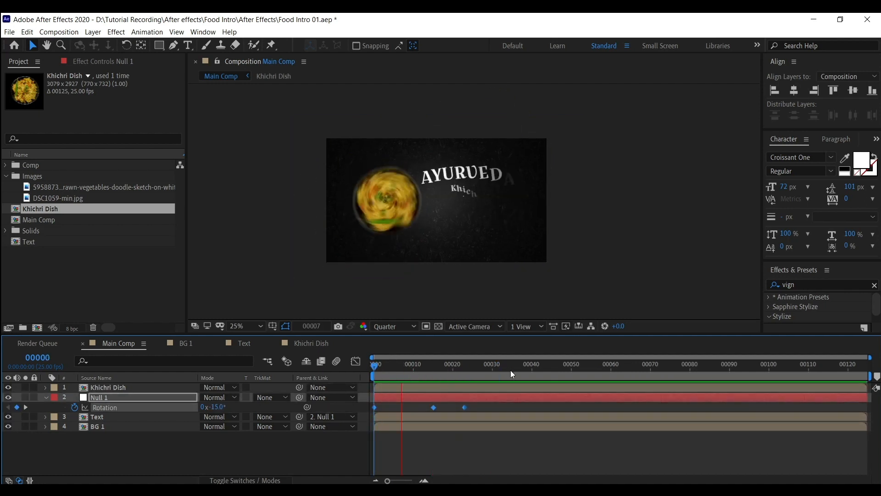
pyautogui.press('space')
pyautogui.press('space')
pyautogui.press('space')
pyautogui.press('space')
pyautogui.press('space')
pyautogui.press('space')
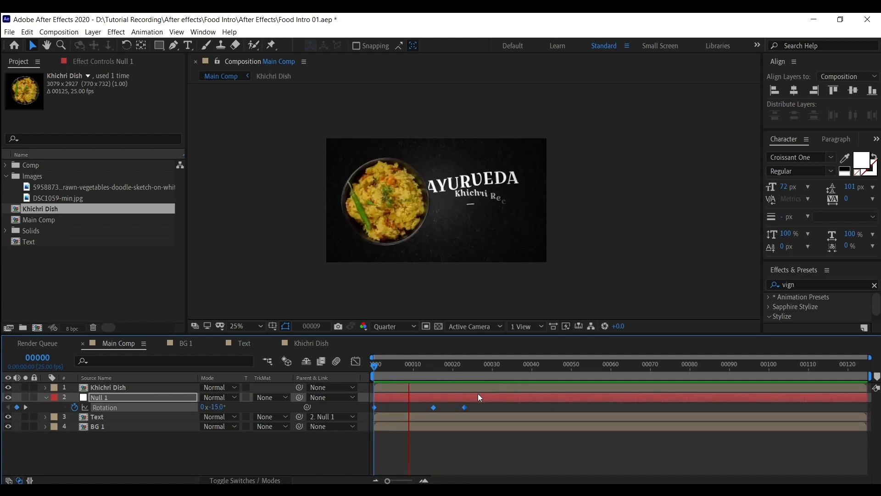
pyautogui.press('space')
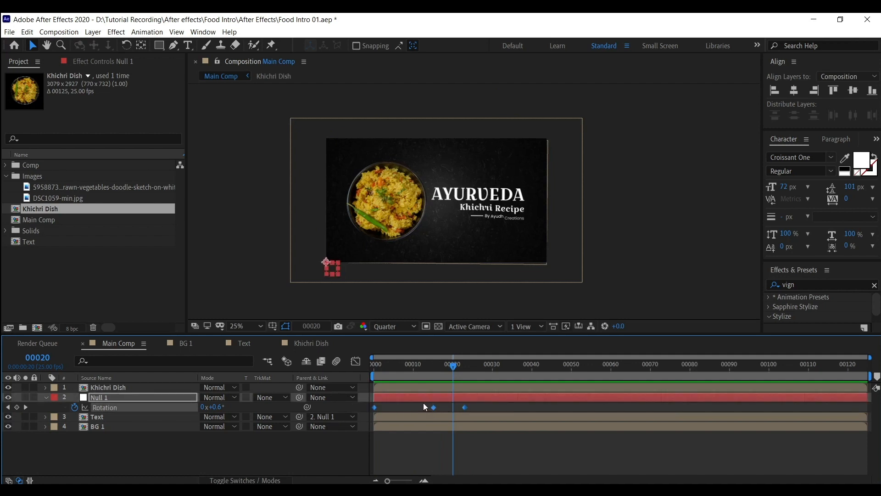
# - Apply Easy Ease to all three Rotation keyframes of the null and preview the swing from the start
pyautogui.press('Home')
pyautogui.press('F9')
pyautogui.press('space')
pyautogui.press('space')
pyautogui.press('space')
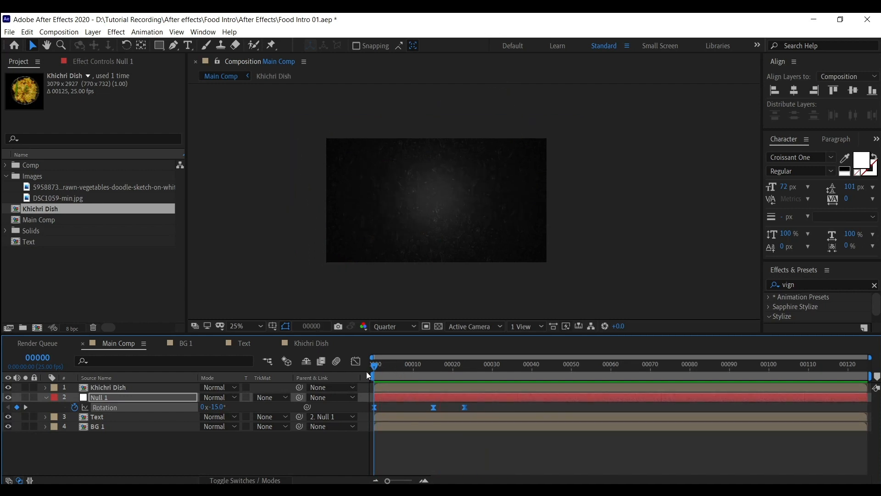
pyautogui.press('space')
pyautogui.press('space')
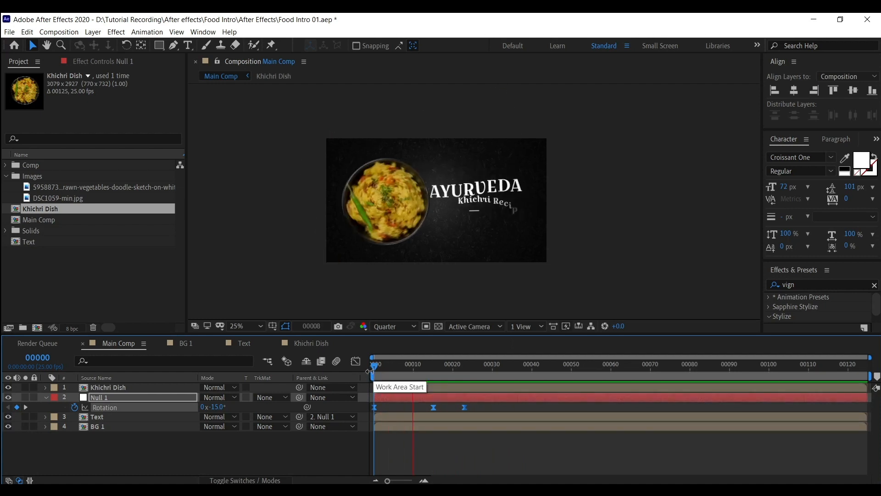
pyautogui.press('space')
# - Set the null's Rotation at frame 0 to -18.7° and preview the animation
pyautogui.click(187, 400)
pyautogui.moveTo(220, 407); pyautogui.dragTo(196, 409)
pyautogui.press('space')
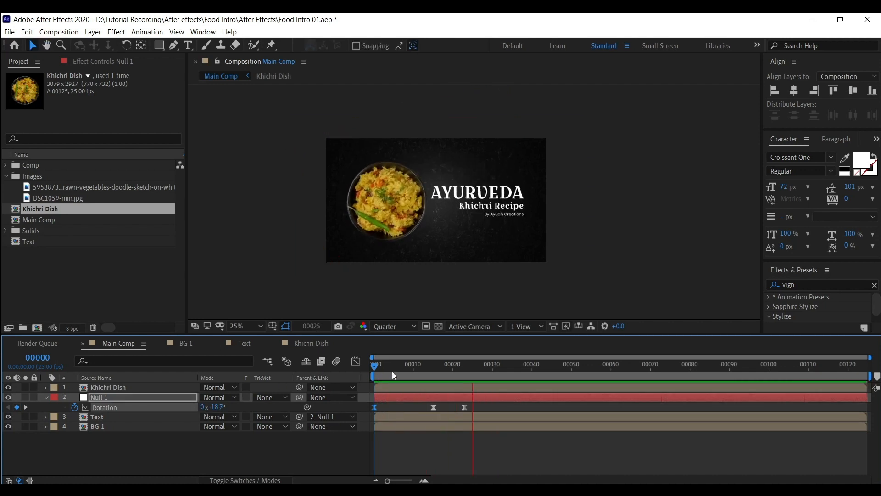
pyautogui.press('space')
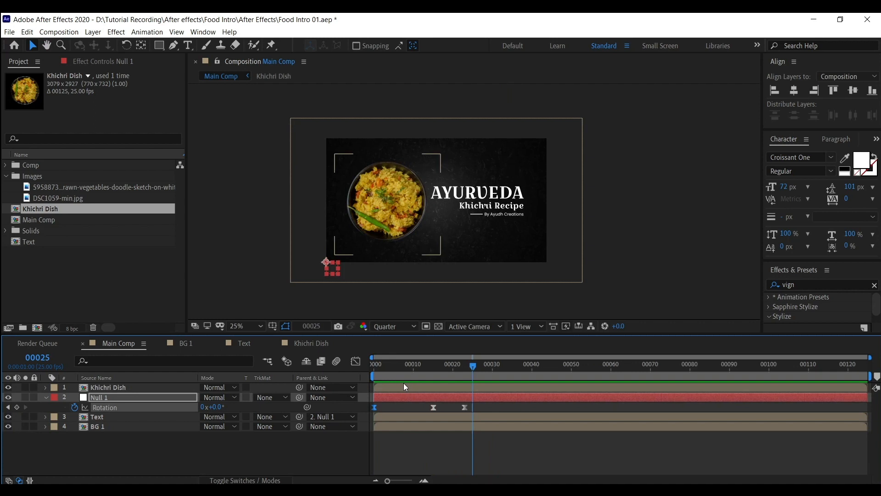
# - Shift the Khichri Dish and Null 1 layers together so they start at frame 4, and preview the composition
pyautogui.click(406, 367)
pyautogui.click(401, 398)
pyautogui.keyDown('shift'); pyautogui.click(414, 387); pyautogui.keyUp('shift')
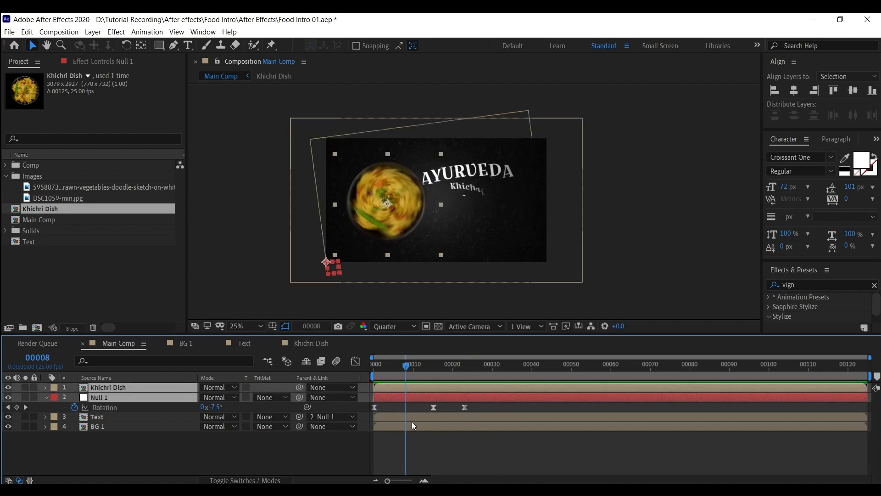
pyautogui.moveTo(398, 398); pyautogui.dragTo(413, 400)
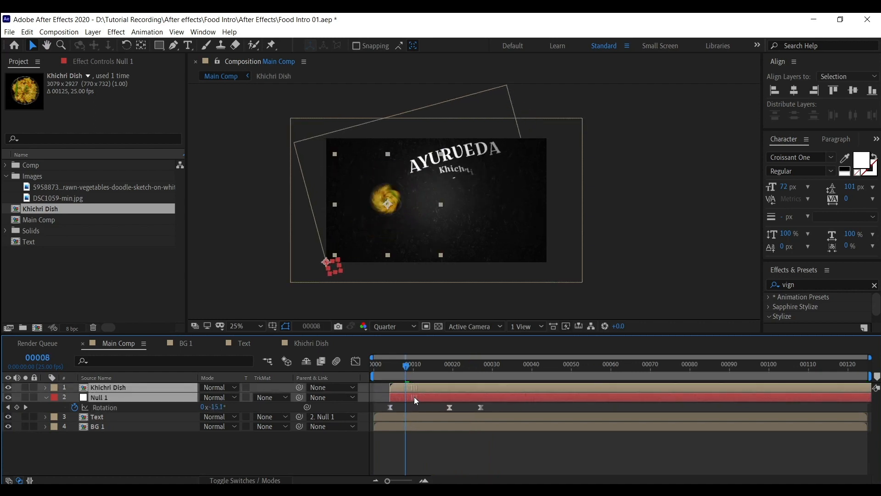
pyautogui.press('space')
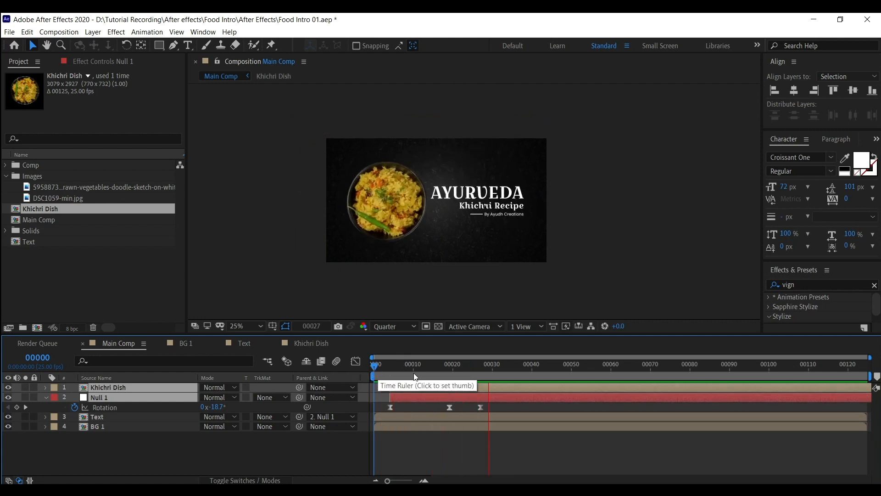
pyautogui.press('space')
pyautogui.press('space')
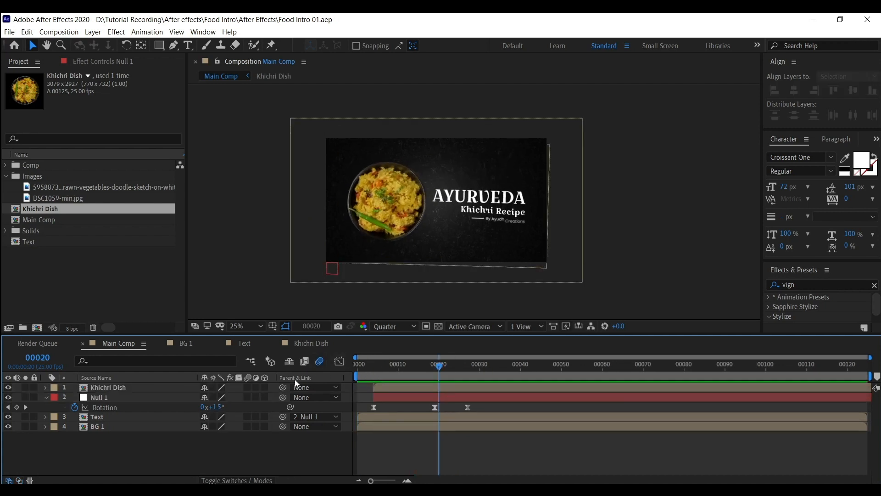
# - Enable motion blur on the Text layer and check the blurred swing at frame 11
pyautogui.click(317, 362)
pyautogui.click(317, 362)
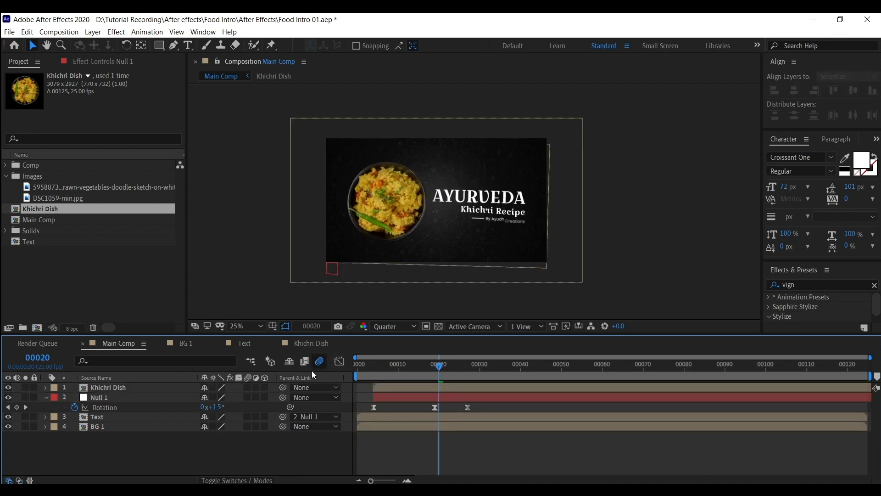
pyautogui.click(128, 397)
pyautogui.click(184, 417)
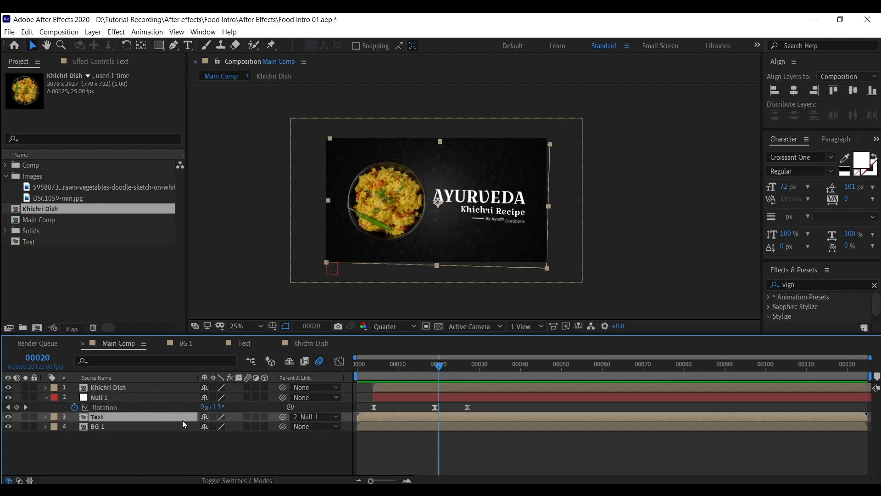
pyautogui.click(248, 416)
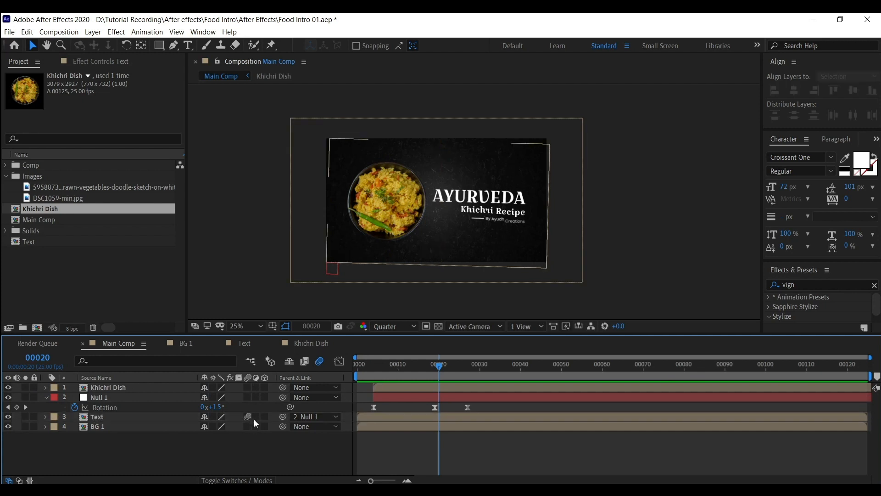
pyautogui.moveTo(425, 355); pyautogui.dragTo(402, 376)
# - Enable motion blur on the Khichri Dish layer and preview the animation
pyautogui.click(156, 390)
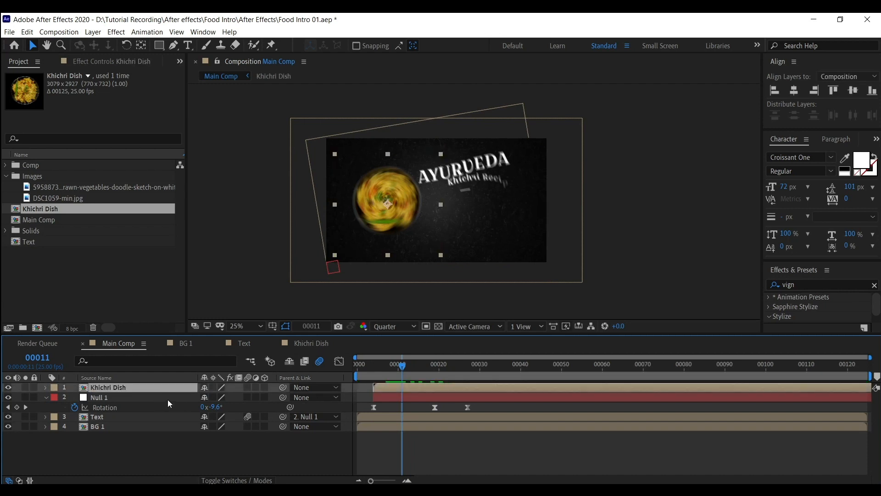
pyautogui.click(248, 387)
pyautogui.moveTo(402, 366); pyautogui.dragTo(386, 375)
pyautogui.press('space')
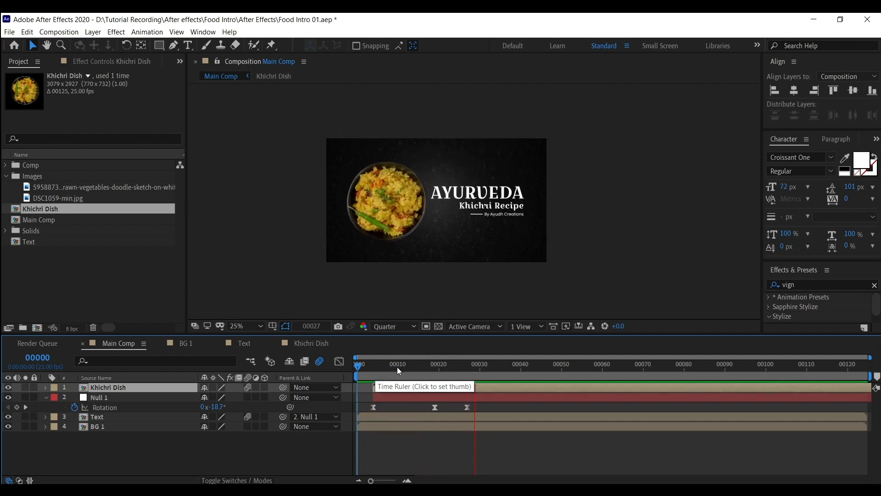
pyautogui.press('space')
# - Collapse the Images folder in the project and the Null 1 layer's properties
pyautogui.click(144, 299)
pyautogui.click(31, 165)
pyautogui.doubleClick(33, 178)
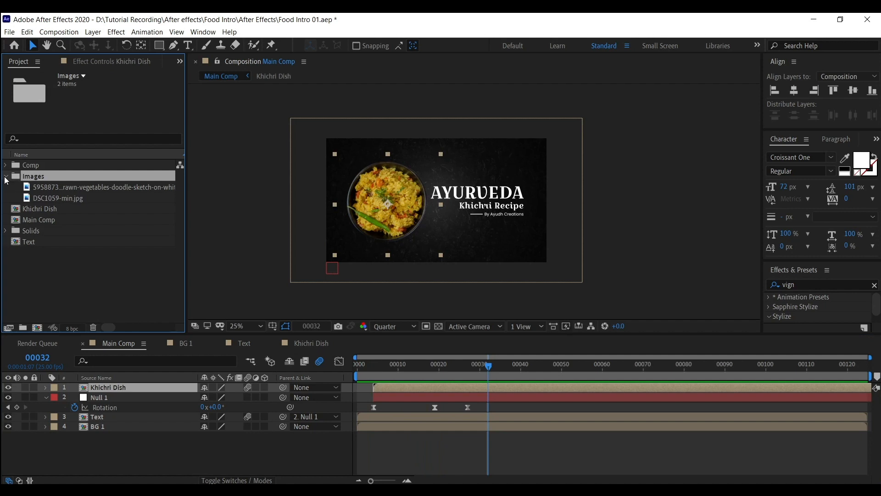
pyautogui.click(116, 397)
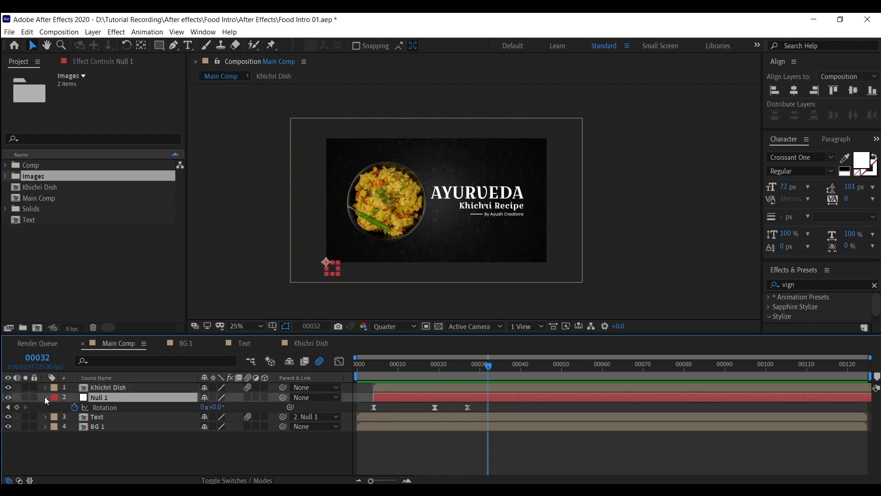
pyautogui.click(45, 397)
# - Add a second null object to Main Comp and save the project
pyautogui.rightClick(140, 439)
pyautogui.moveTo(197, 332)
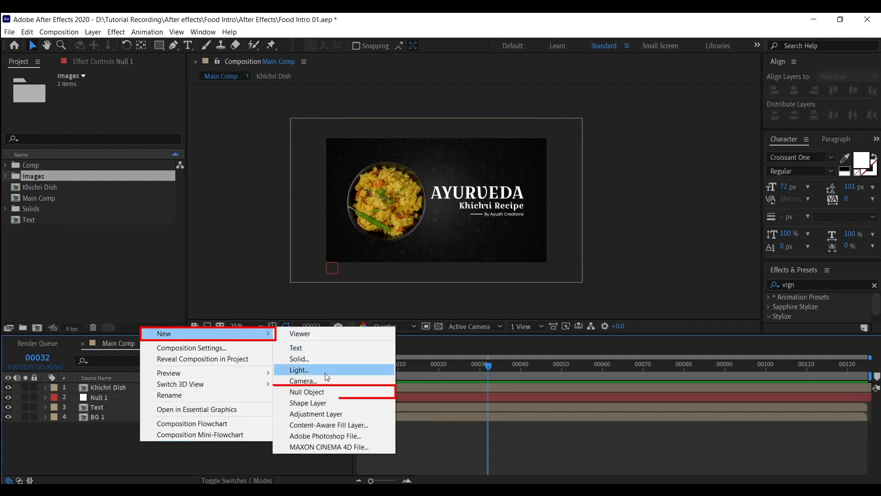
pyautogui.click(316, 391)
pyautogui.hotkey('ctrl', 's')
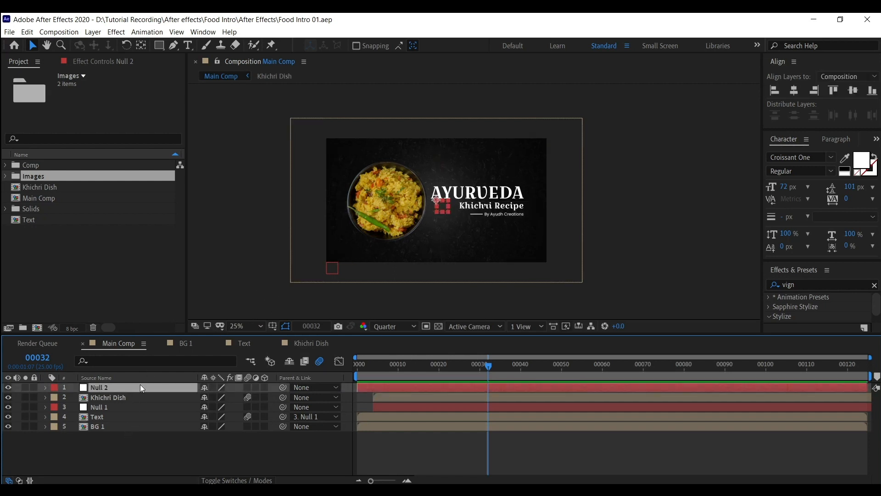
pyautogui.click(152, 398)
pyautogui.click(156, 452)
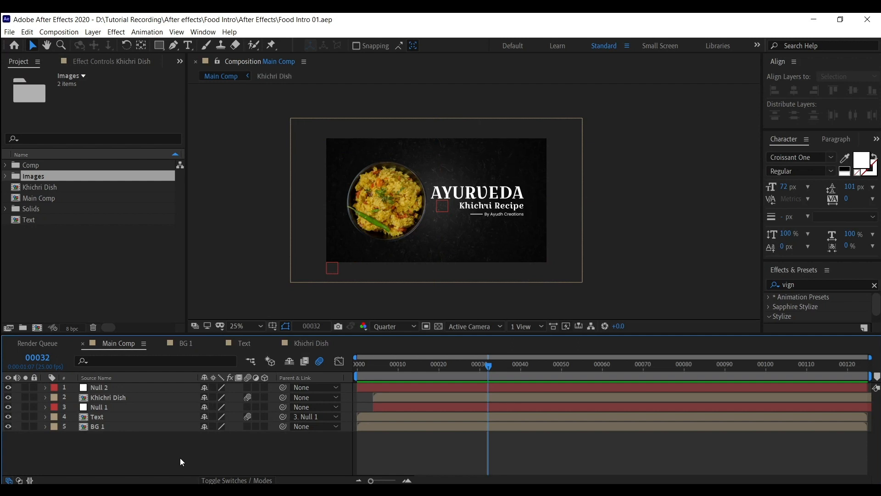
pyautogui.press('space')
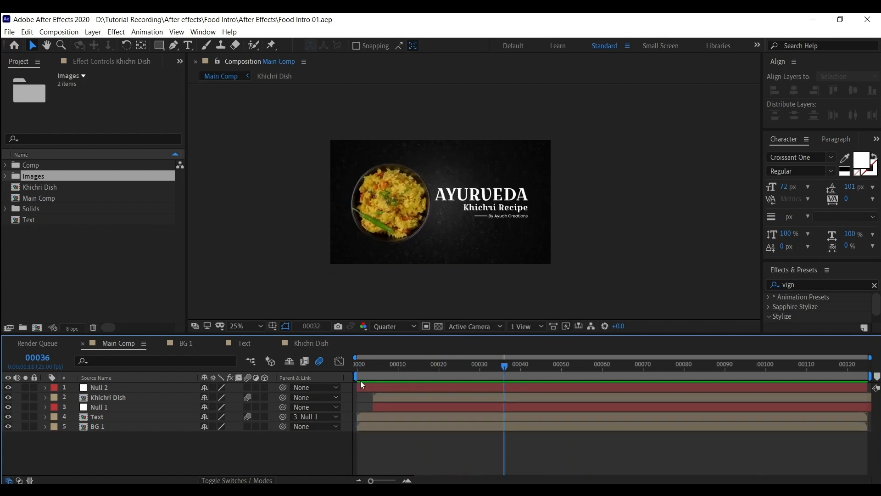
pyautogui.press('space')
pyautogui.click(128, 387)
pyautogui.click(109, 418)
pyautogui.click(105, 387)
pyautogui.click(121, 398)
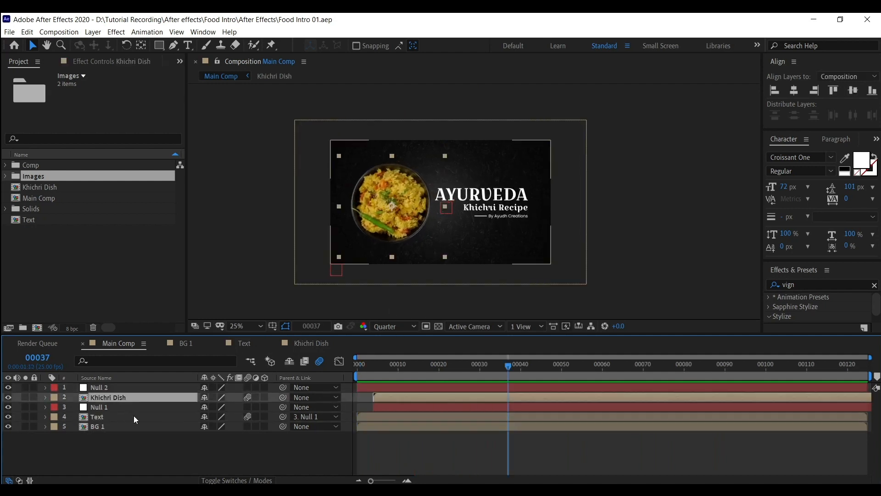
# - Parent the Khichri Dish, Null 1 and BG 1 layers to Null 2, leaving Text parented to Null 1
pyautogui.hotkey('ctrl', 'Down')
pyautogui.hotkey('ctrl', 'Down')
pyautogui.hotkey('ctrl', 'Down')
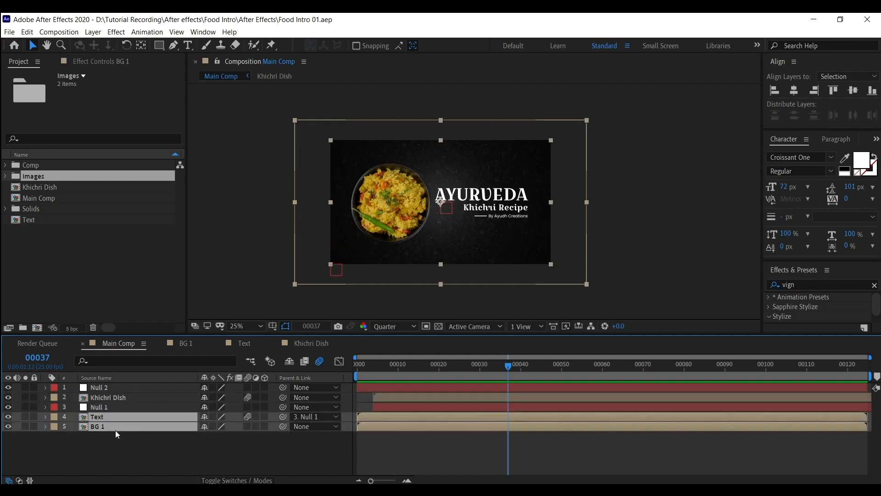
pyautogui.hotkey('ctrl', 'Up')
pyautogui.hotkey('ctrl', 'Up')
pyautogui.keyDown('ctrl'); pyautogui.click(131, 427); pyautogui.keyUp('ctrl')
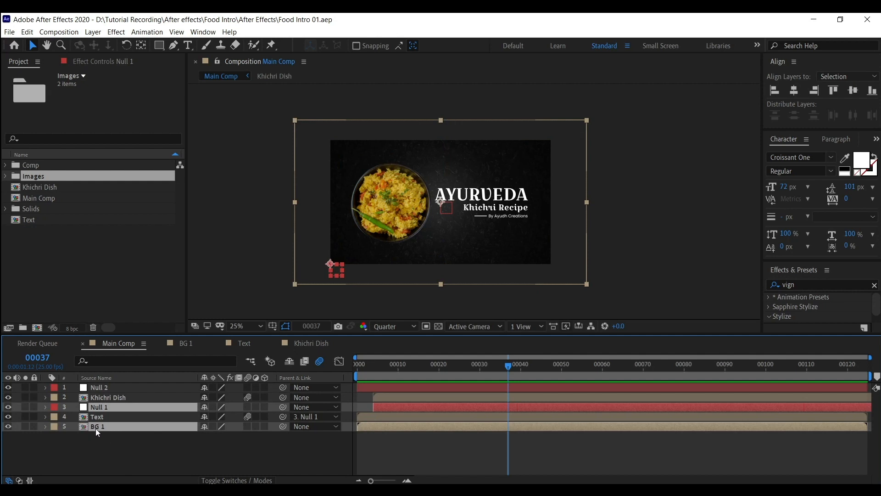
pyautogui.keyDown('ctrl'); pyautogui.click(142, 398); pyautogui.keyUp('ctrl')
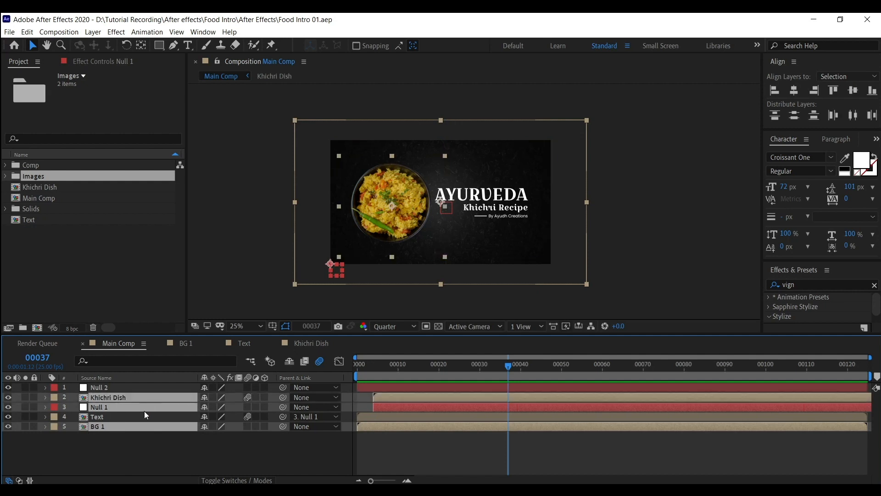
pyautogui.moveTo(284, 401); pyautogui.dragTo(114, 388)
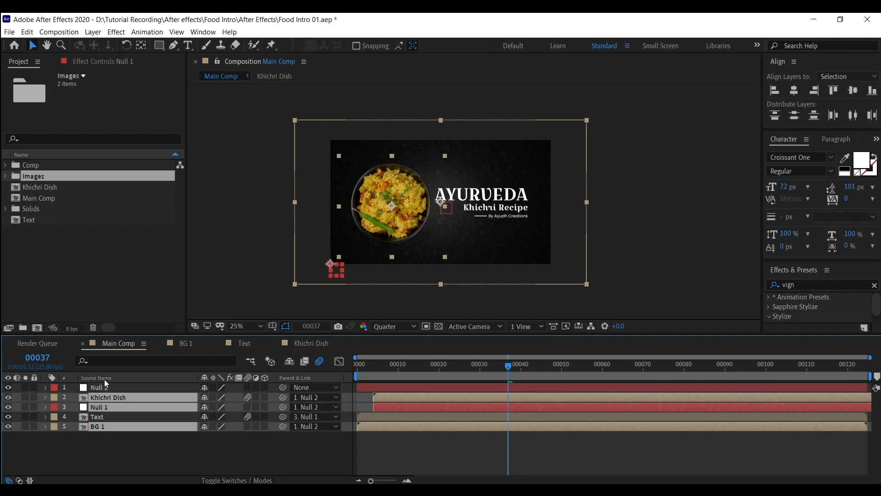
# - Reveal Null 2's Position property and try shifting the parented layers horizontally, undoing the shift
pyautogui.click(120, 387)
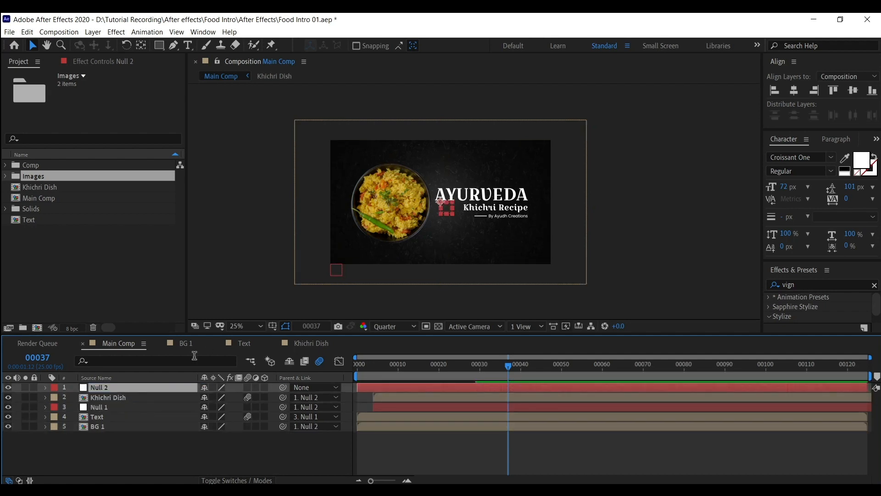
pyautogui.press('p')
pyautogui.moveTo(223, 397); pyautogui.dragTo(279, 397)
pyautogui.hotkey('ctrl', 'z')
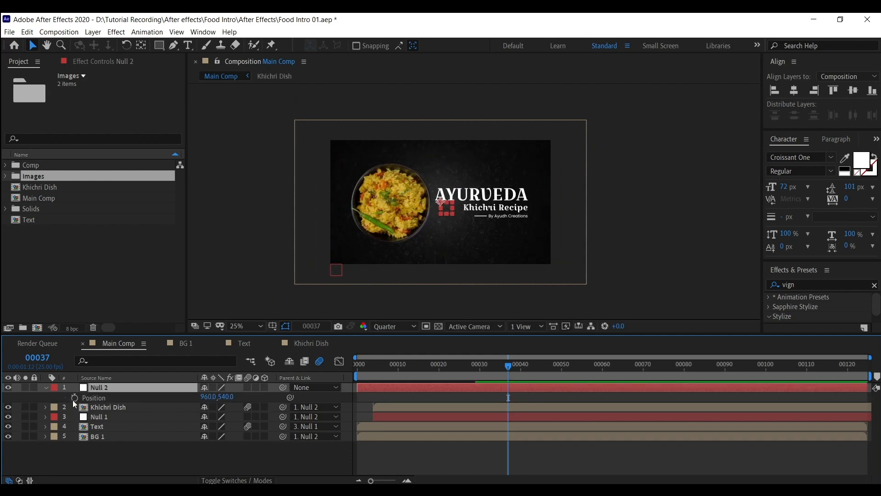
# - Add the expression wiggle(2,10) to the Position property of Null 2
pyautogui.keyDown('alt'); pyautogui.click(75, 398); pyautogui.keyUp('alt')
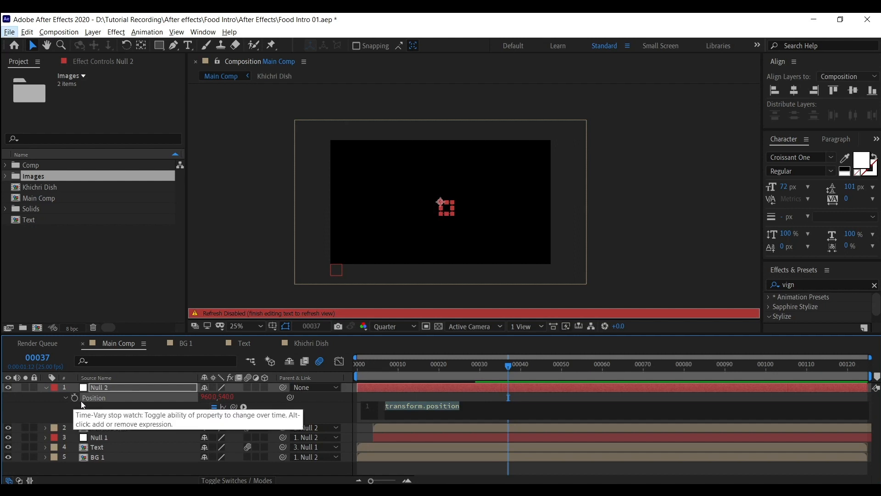
pyautogui.click(467, 405)
pyautogui.moveTo(470, 413); pyautogui.dragTo(308, 406)
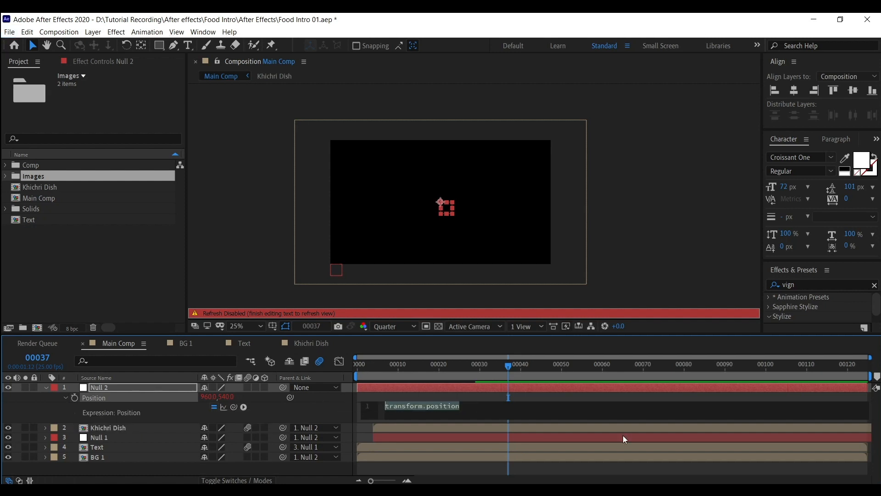
pyautogui.write('wiggle')
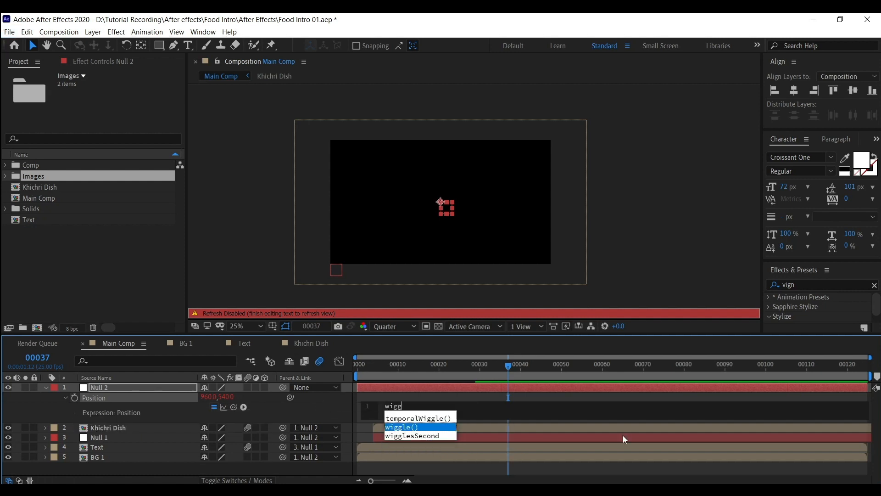
pyautogui.press('Return')
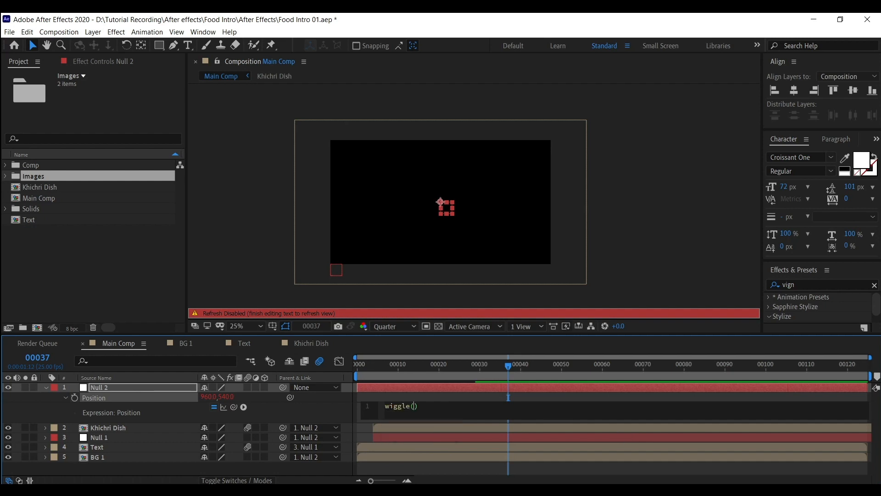
pyautogui.click(508, 398)
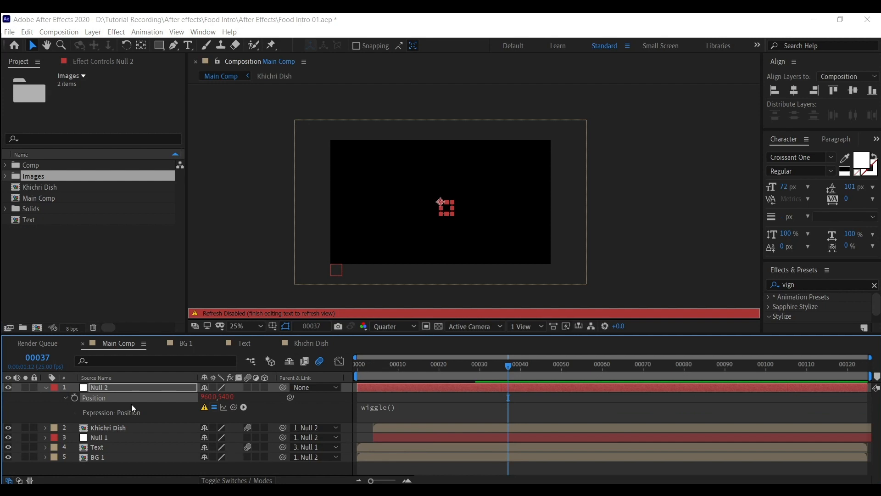
pyautogui.click(395, 409)
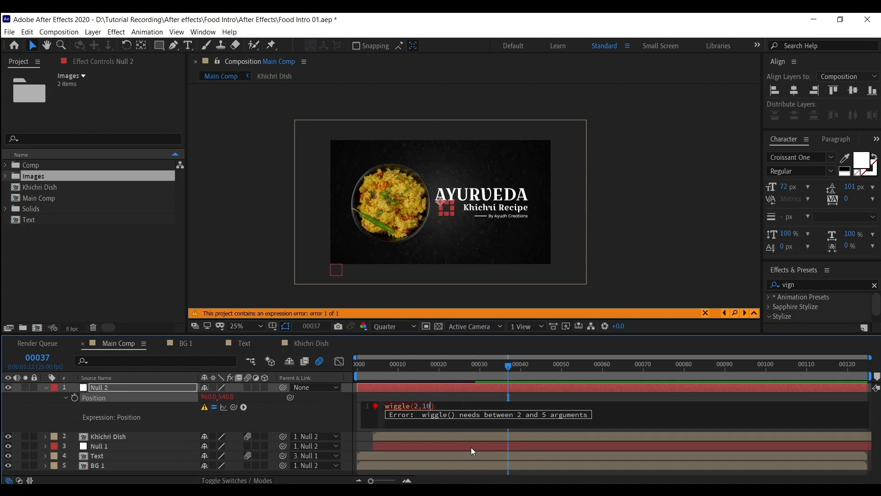
pyautogui.click(489, 444)
# - Preview Main Comp from the first frame to check the wiggle motion, enlarging the timeline area
pyautogui.press('Home')
pyautogui.press('space')
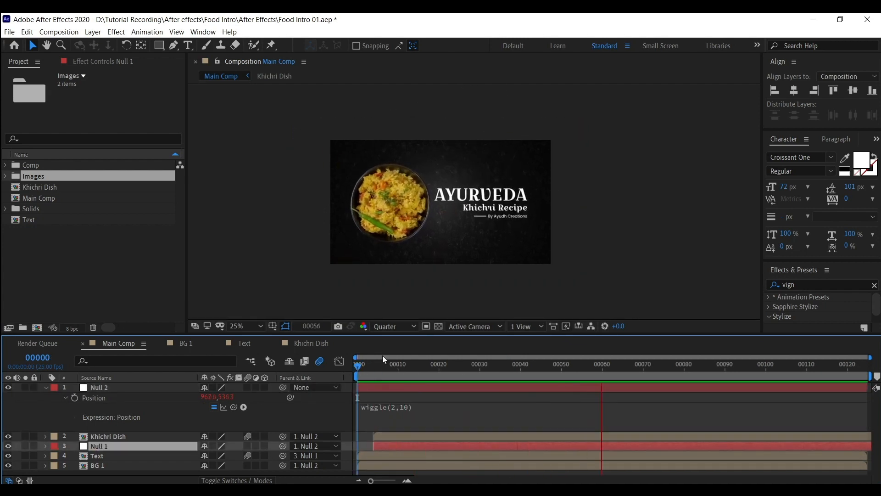
pyautogui.moveTo(469, 336); pyautogui.dragTo(468, 283)
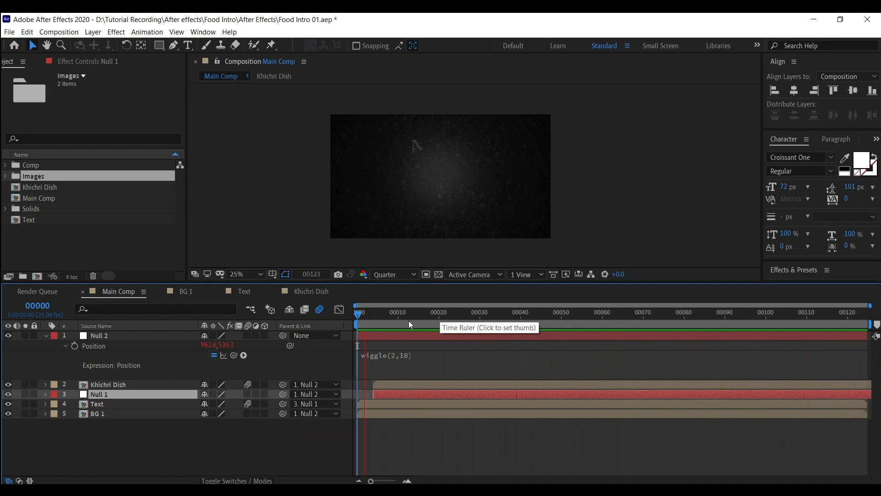
pyautogui.press('space')
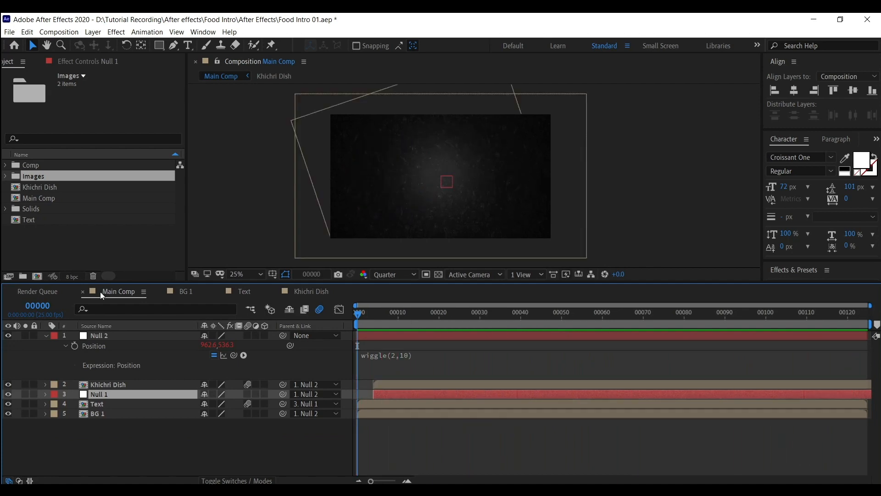
# - Collapse Null 2's properties in the timeline and clear the layer selection
pyautogui.click(104, 338)
pyautogui.click(45, 335)
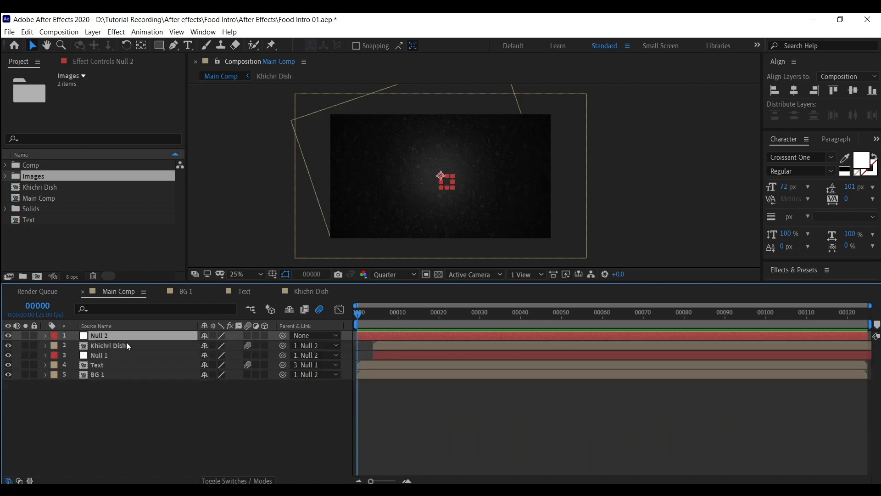
pyautogui.click(120, 364)
pyautogui.click(129, 393)
pyautogui.moveTo(411, 315); pyautogui.dragTo(236, 387)
pyautogui.click(163, 257)
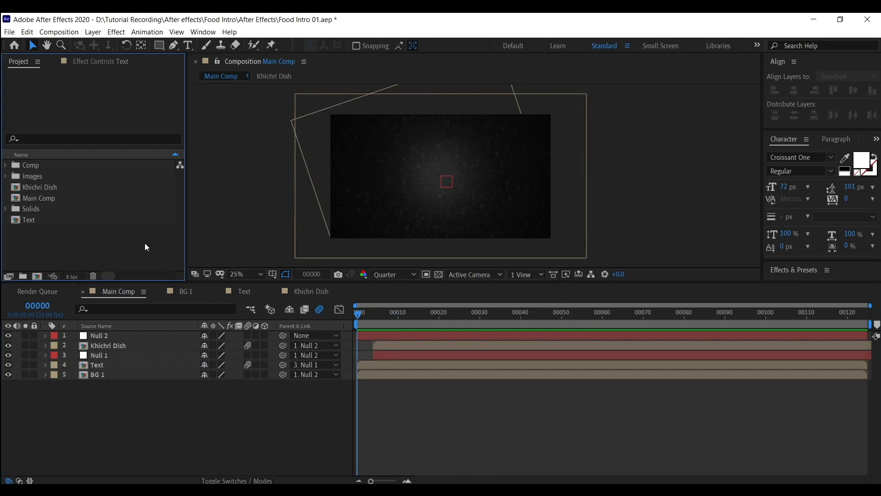
# - Import the Shapix (v.2).aep project into the current project
pyautogui.moveTo(107, 223); pyautogui.dragTo(88, 169)
pyautogui.click(106, 227)
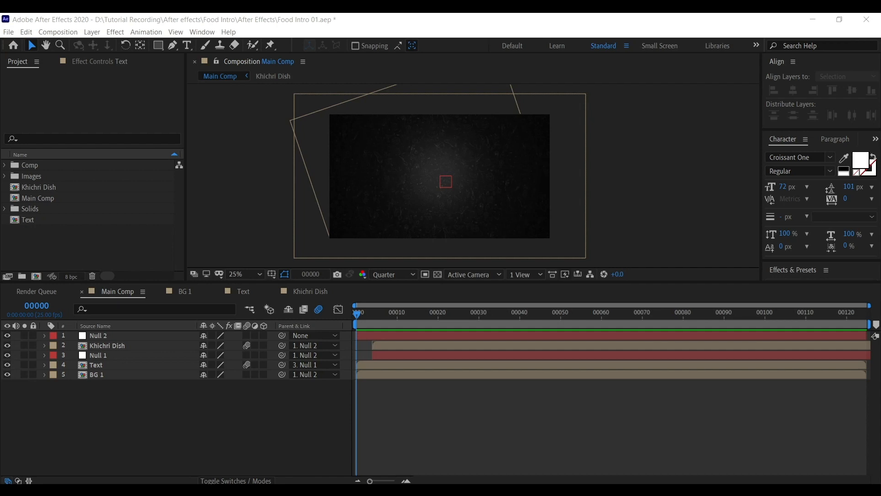
pyautogui.moveTo(0, 257); pyautogui.dragTo(62, 259)
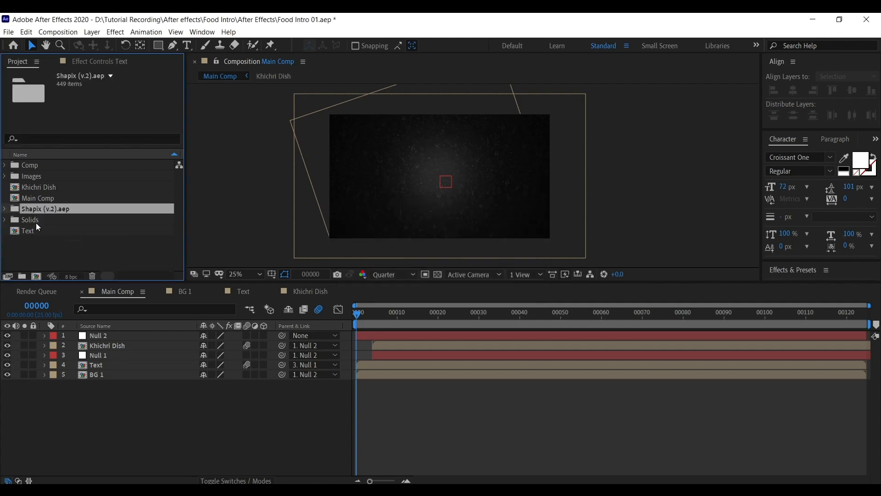
# - Expand the Shapix (v.2).aep folder and its Shape elements subfolder to examine the element categories
pyautogui.click(5, 209)
pyautogui.scroll(-2, 60, 234)
pyautogui.click(64, 221)
pyautogui.click(51, 209)
pyautogui.click(51, 232)
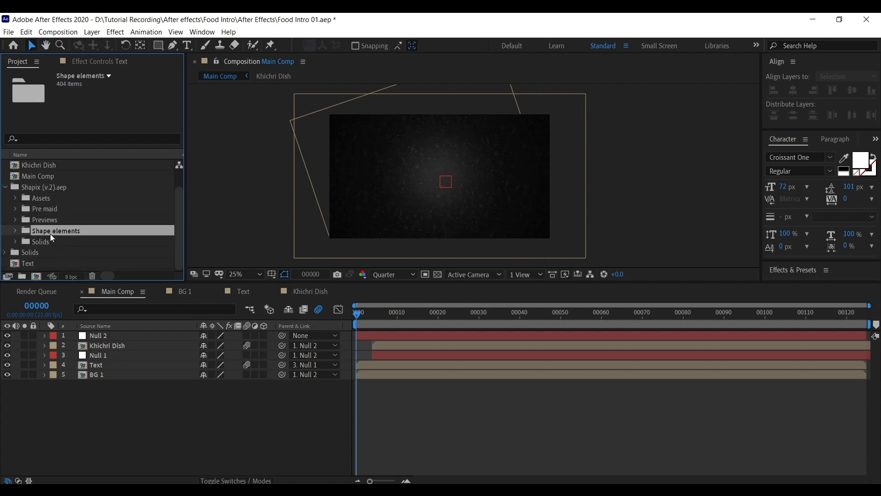
pyautogui.click(16, 231)
pyautogui.scroll(-2, 87, 196)
pyautogui.scroll(2, 87, 196)
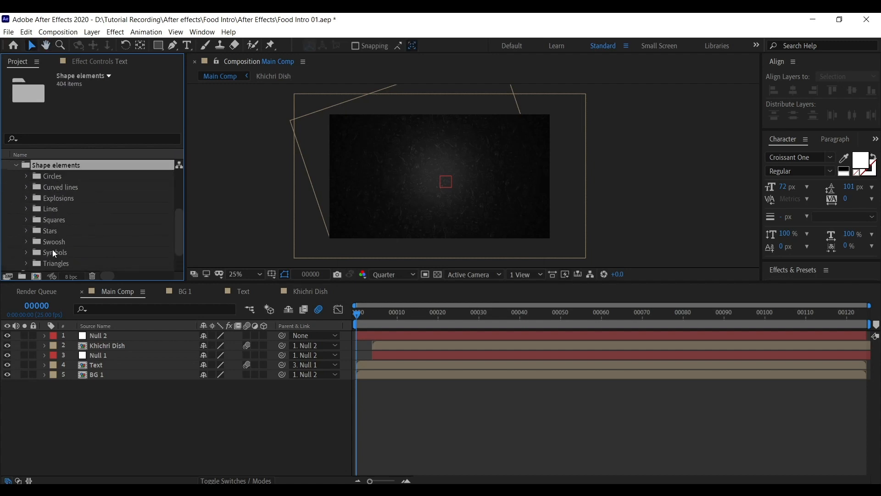
pyautogui.click(54, 242)
pyautogui.scroll(2, 62, 213)
pyautogui.click(64, 219)
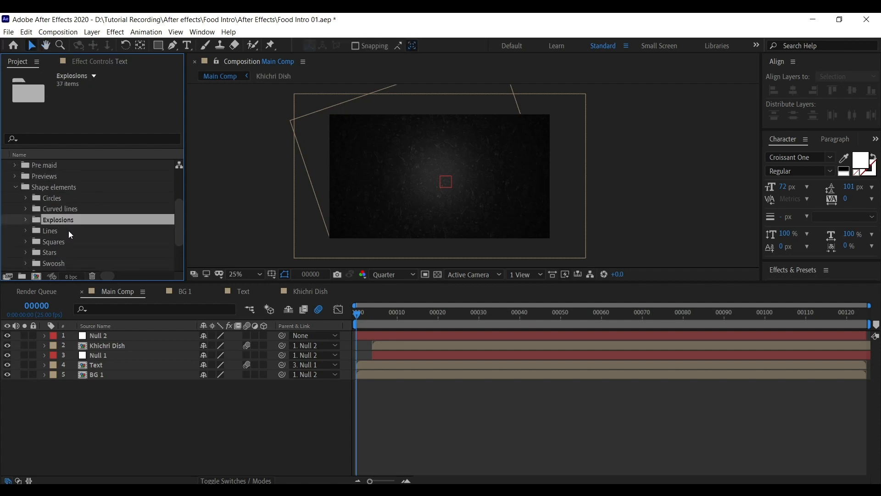
# - Look through the Explosions folder's compositions and collapse the folder again
pyautogui.click(27, 220)
pyautogui.scroll(3, 92, 221)
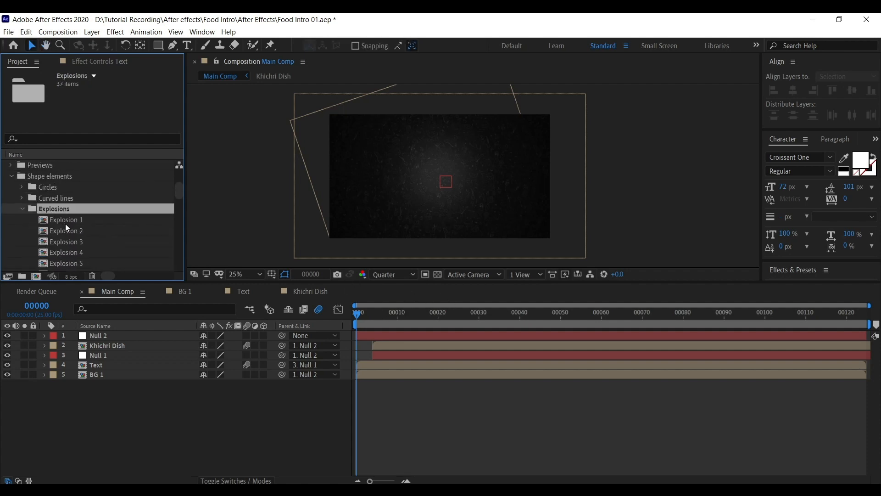
pyautogui.click(52, 209)
pyautogui.click(26, 219)
pyautogui.click(67, 188)
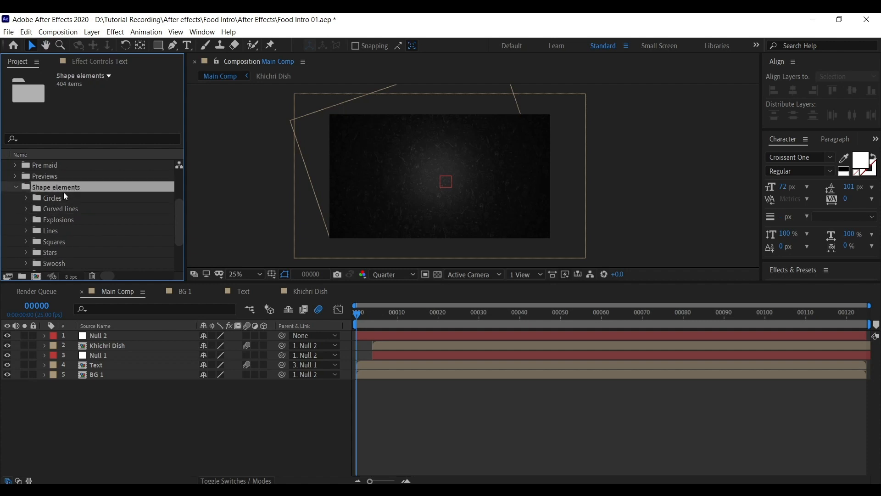
# - Collapse the Shape elements folder and expand the Previews folder of the Shapix project
pyautogui.scroll(3, 53, 205)
pyautogui.click(16, 220)
pyautogui.click(41, 211)
pyautogui.click(27, 230)
pyautogui.click(15, 232)
pyautogui.scroll(-2, 45, 203)
pyautogui.scroll(2, 45, 228)
pyautogui.press('h')
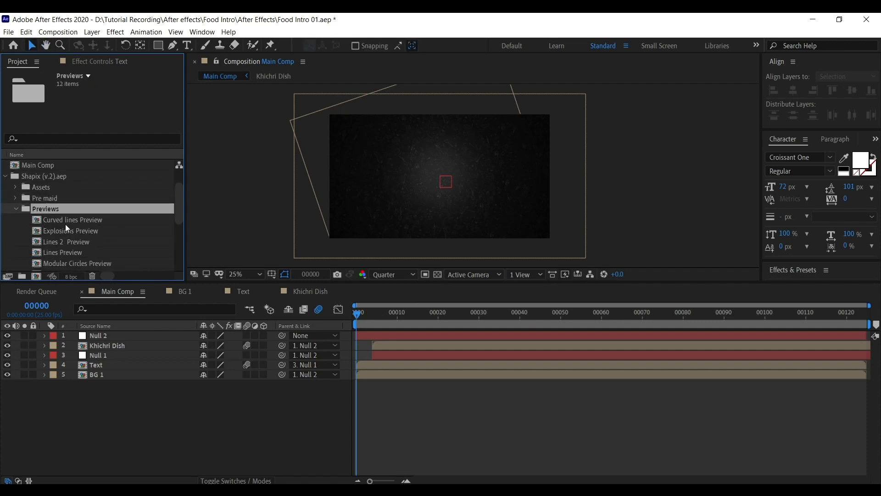
# - Open the Explosions Preview composition from the Previews folder
pyautogui.scroll(-3, 56, 222)
pyautogui.scroll(1, 79, 214)
pyautogui.click(79, 190)
pyautogui.scroll(3, 83, 221)
pyautogui.press('v')
pyautogui.doubleClick(84, 199)
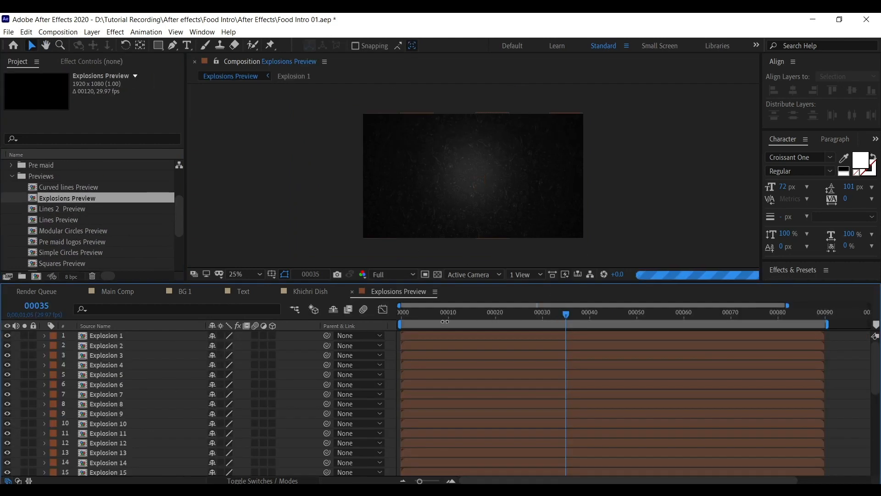
# - Enlarge the composition viewer and scrub through Explosions Preview to examine the explosion animations
pyautogui.moveTo(442, 322); pyautogui.dragTo(468, 322)
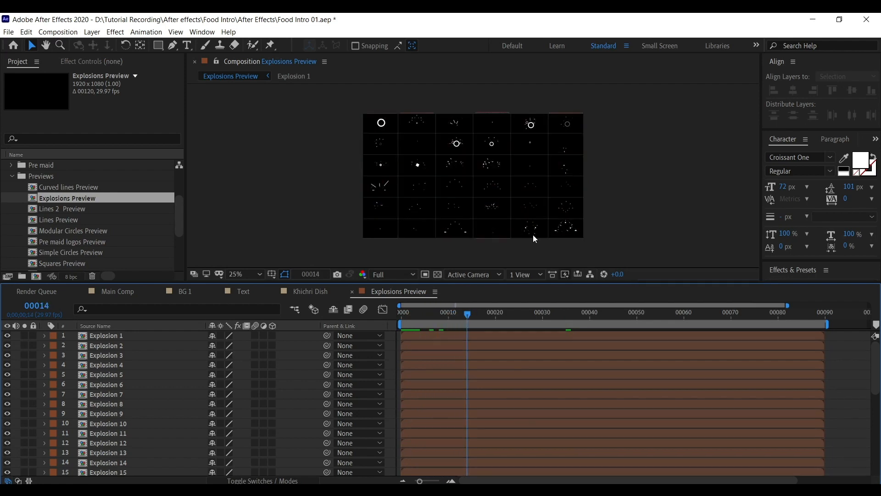
pyautogui.press('.')
pyautogui.moveTo(498, 283); pyautogui.dragTo(498, 358)
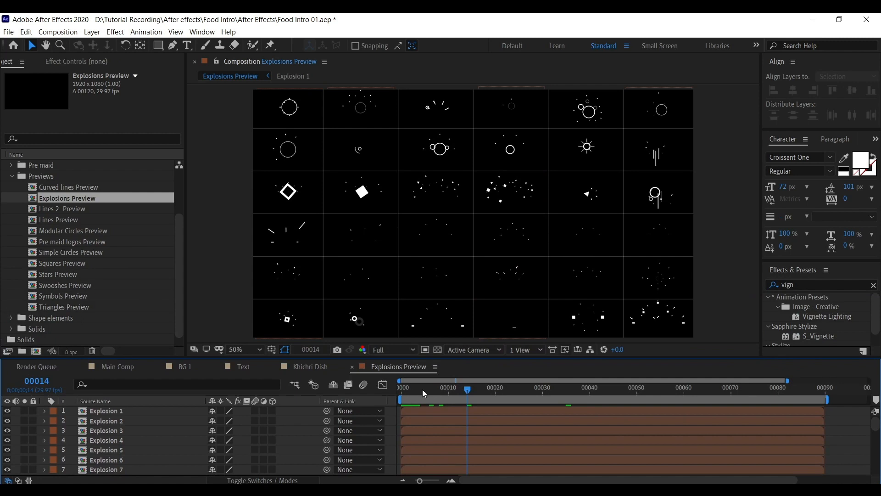
pyautogui.press('Home')
pyautogui.moveTo(418, 393); pyautogui.dragTo(811, 393)
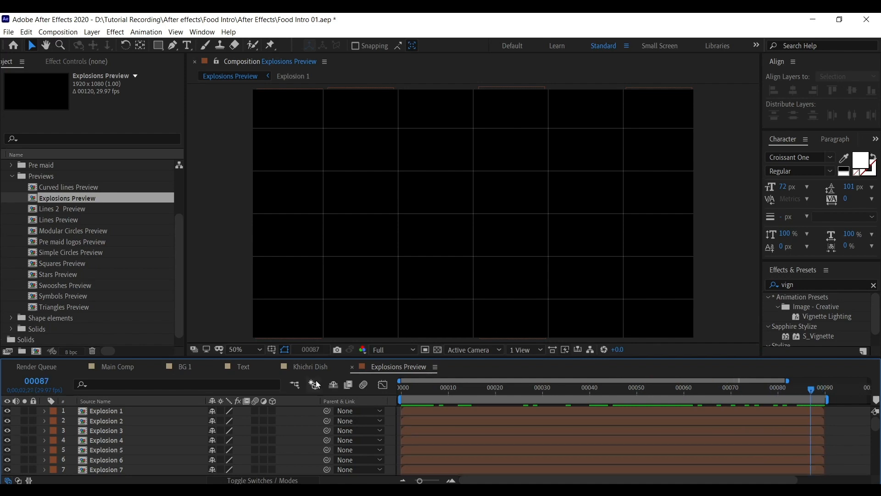
# - Open the Swooshes Preview composition and scrub through its animations
pyautogui.click(54, 274)
pyautogui.click(65, 285)
pyautogui.doubleClick(77, 286)
pyautogui.moveTo(443, 388); pyautogui.dragTo(691, 394)
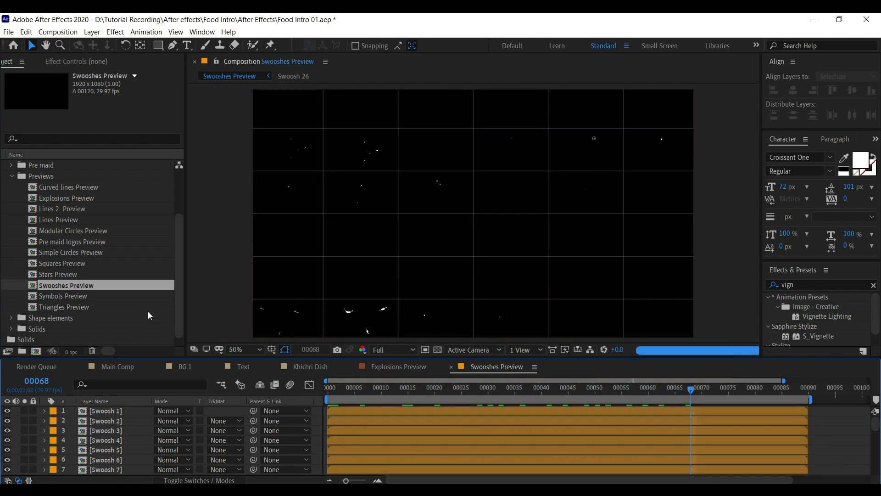
# - Open the Triangles Preview composition and scrub through its animations with the timeline zoomed out
pyautogui.doubleClick(88, 308)
pyautogui.moveTo(434, 390); pyautogui.dragTo(684, 400)
pyautogui.press('space')
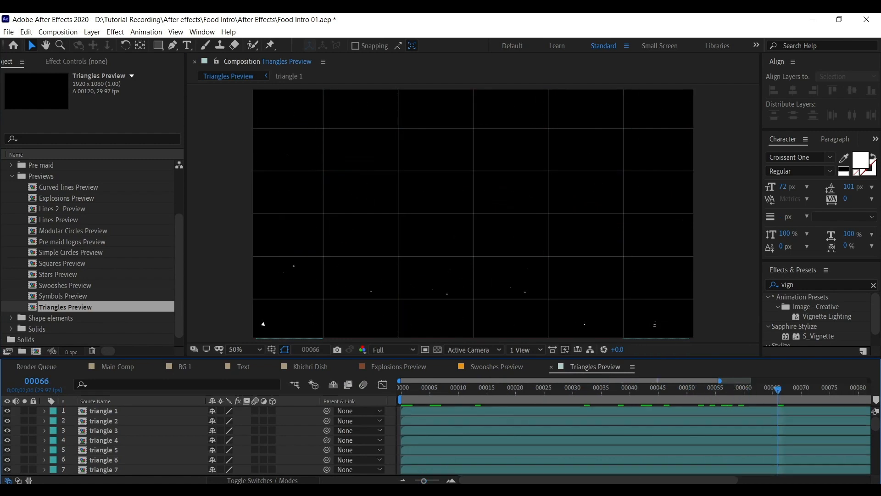
pyautogui.press('-')
pyautogui.press('-')
pyautogui.moveTo(647, 400); pyautogui.dragTo(461, 397)
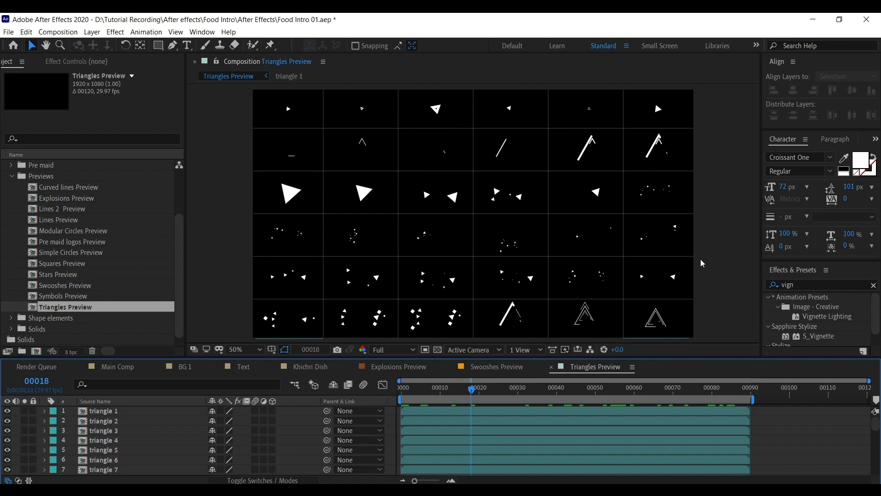
# - Collapse the Previews folder and the whole Shapix (v.2).aep folder in the project
pyautogui.click(221, 257)
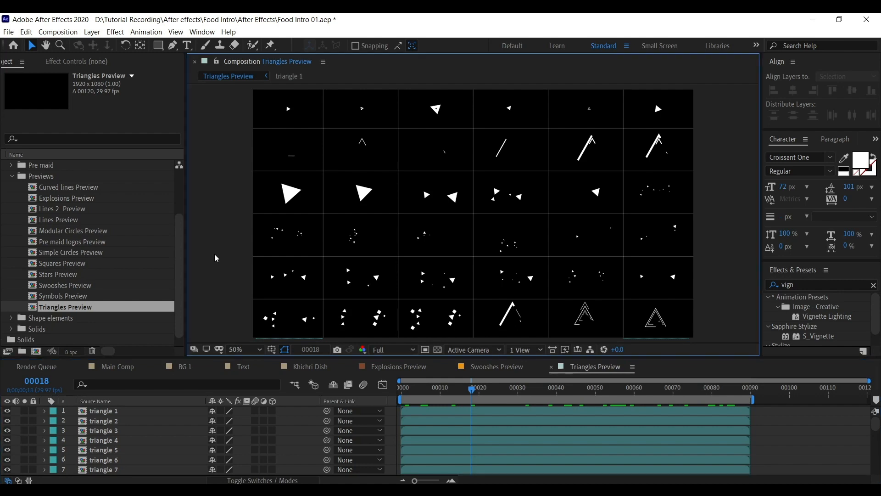
pyautogui.click(72, 177)
pyautogui.click(12, 177)
pyautogui.click(89, 200)
pyautogui.click(14, 210)
pyautogui.click(8, 209)
pyautogui.click(243, 225)
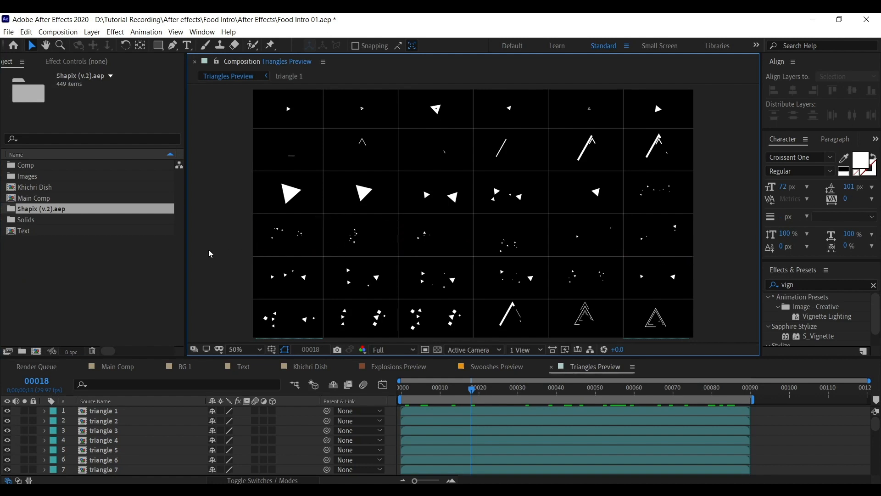
pyautogui.click(117, 212)
pyautogui.moveTo(43, 220); pyautogui.dragTo(53, 214)
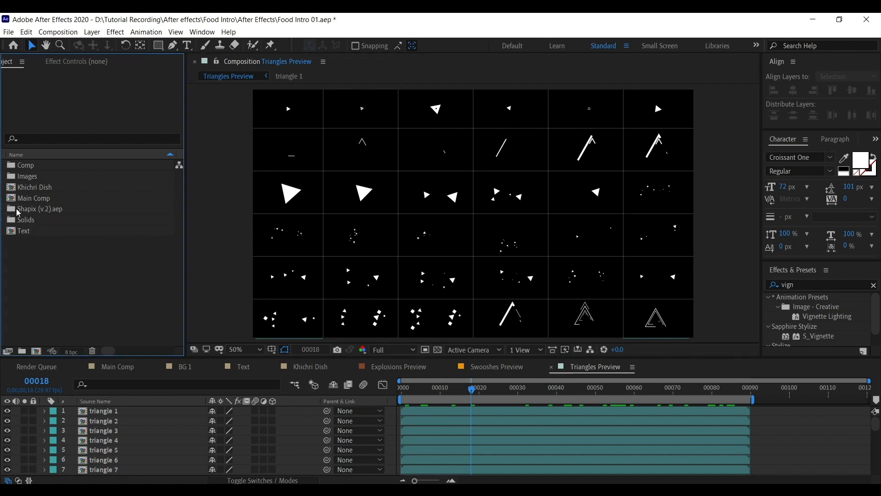
pyautogui.hscroll(-1, 94, 275)
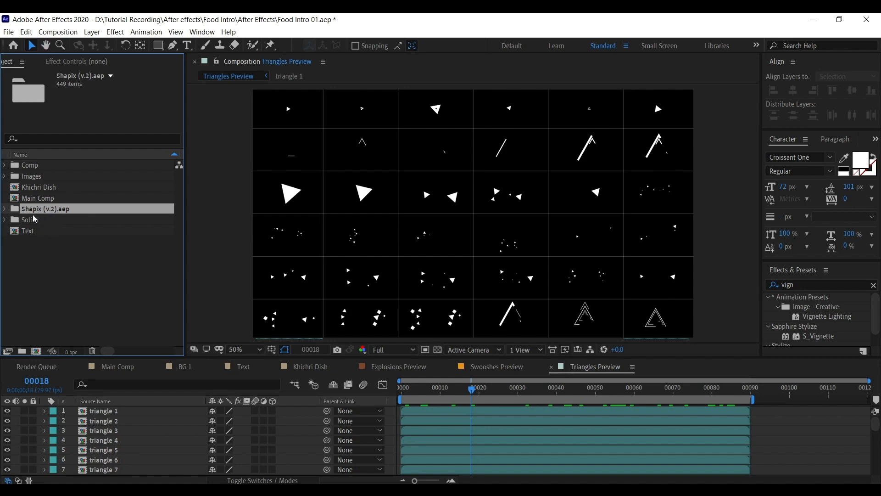
# - Expand the Shapix (v.2).aep folder and its Pre maid subfolder to examine their contents
pyautogui.click(5, 209)
pyautogui.click(58, 219)
pyautogui.click(53, 232)
pyautogui.click(58, 244)
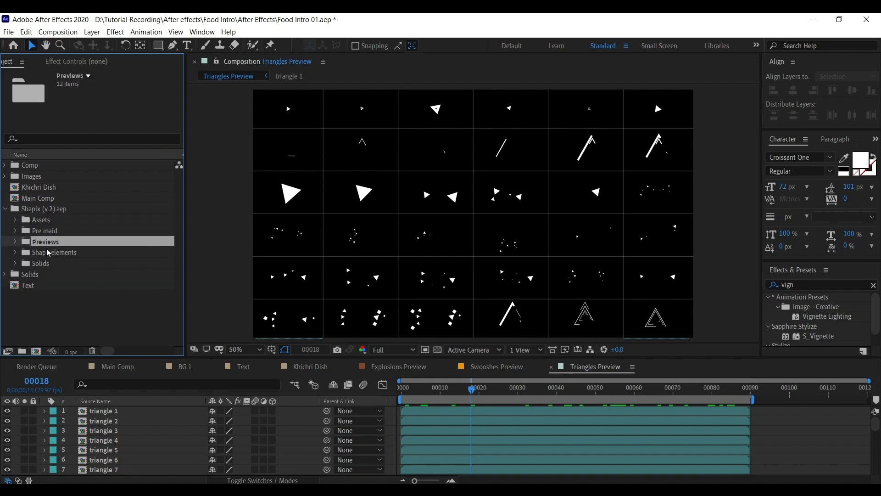
pyautogui.click(49, 253)
pyautogui.click(53, 232)
pyautogui.click(16, 231)
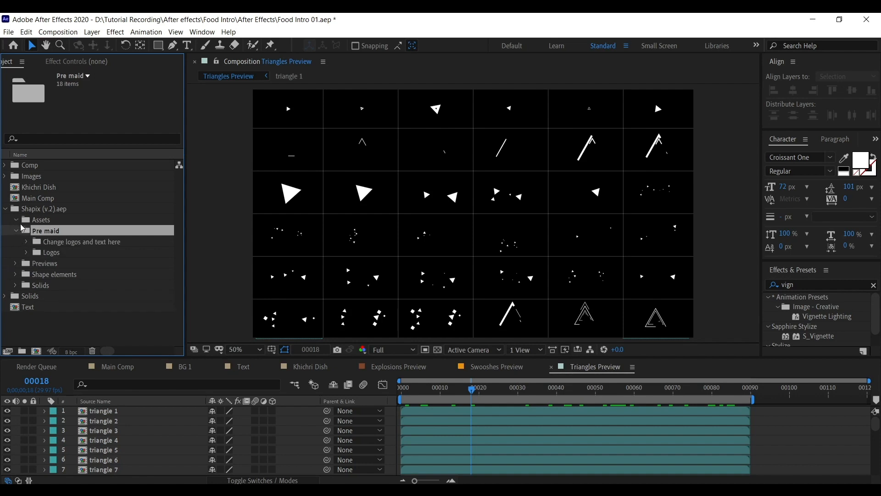
# - Check the Assets and Previews folders and expand the Shape elements folder to list its categories
pyautogui.click(64, 232)
pyautogui.click(61, 221)
pyautogui.click(16, 220)
pyautogui.click(59, 242)
pyautogui.click(59, 255)
pyautogui.click(60, 264)
pyautogui.click(16, 274)
pyautogui.scroll(-3, 51, 284)
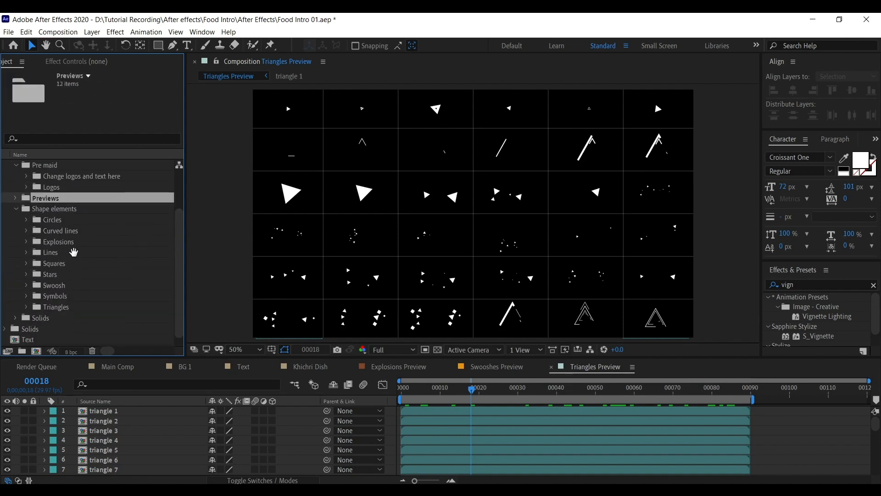
# - Examine the Stars, Explosions, Curved lines and Circles folders within Shape elements
pyautogui.click(55, 274)
pyautogui.click(58, 241)
pyautogui.click(65, 230)
pyautogui.click(70, 221)
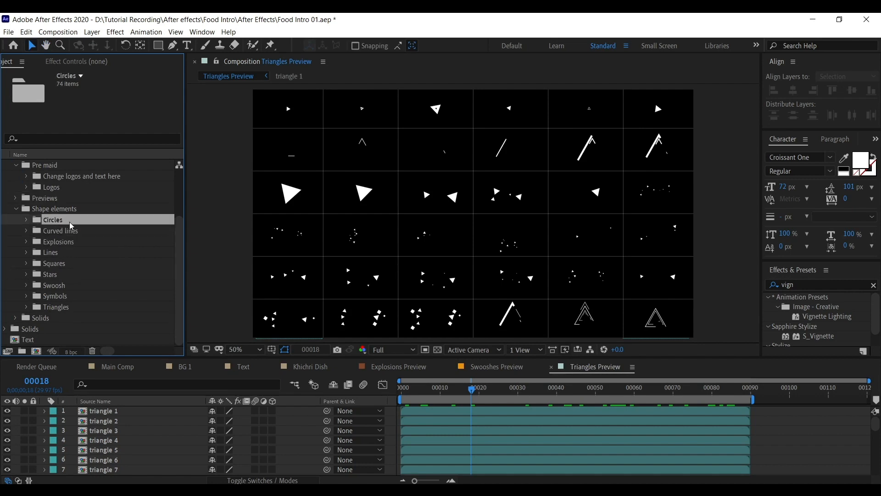
pyautogui.doubleClick(62, 222)
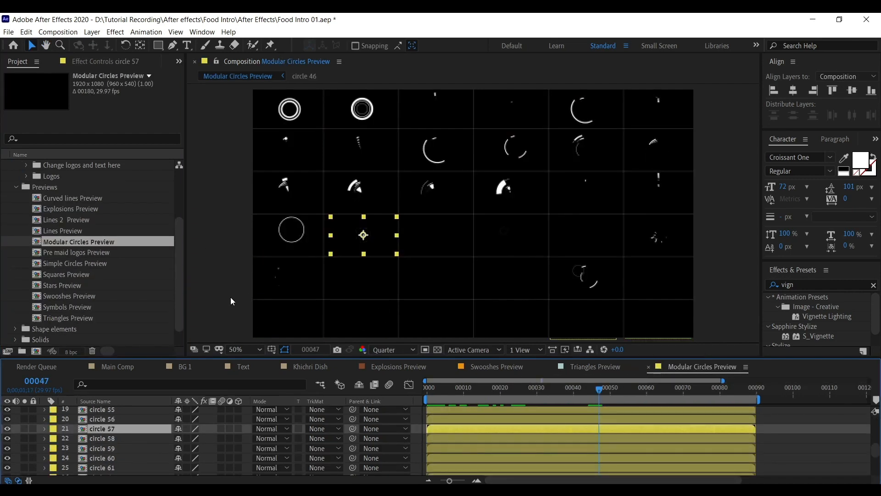
# - Open the circle 57 composition from Modular Circles Preview and scrub through its animation
pyautogui.click(231, 299)
pyautogui.click(363, 245)
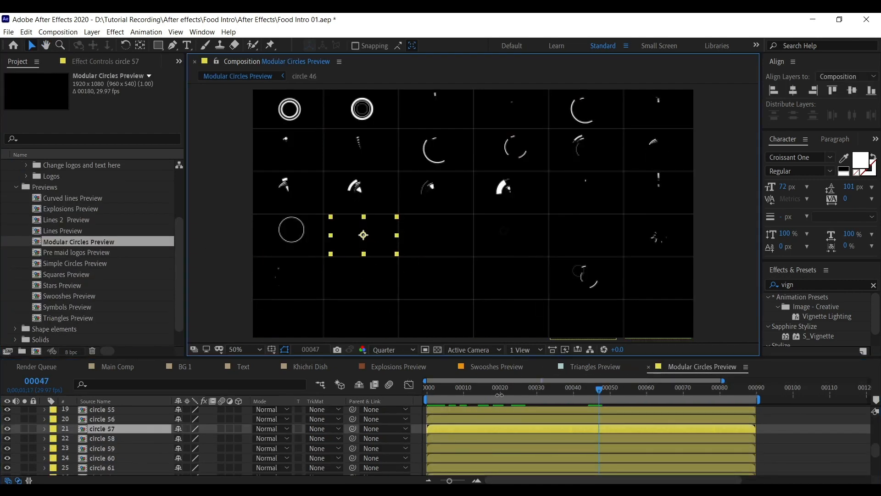
pyautogui.doubleClick(128, 428)
pyautogui.moveTo(442, 393); pyautogui.dragTo(578, 398)
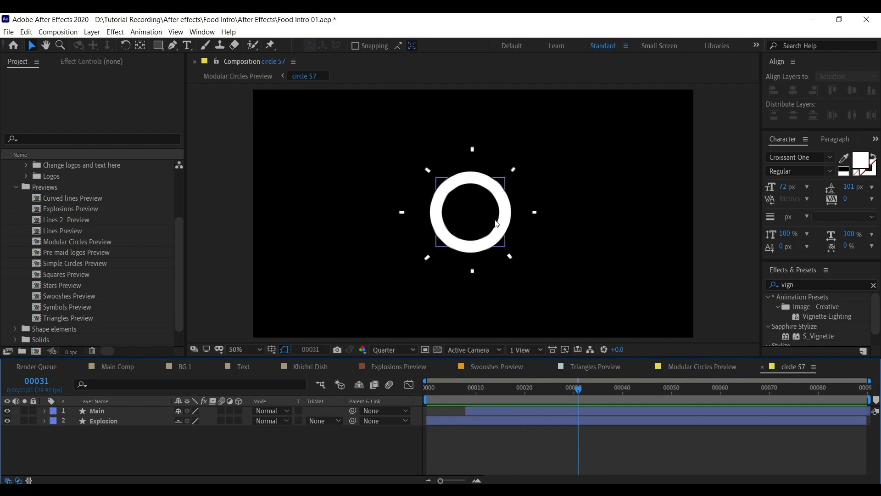
pyautogui.moveTo(451, 397); pyautogui.dragTo(740, 390)
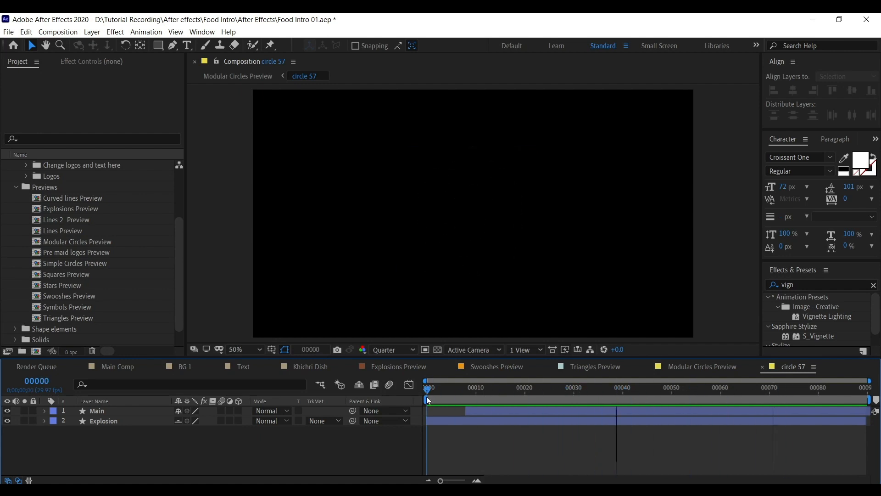
# - Reveal the circle 57 composition in the project
pyautogui.rightClick(192, 451)
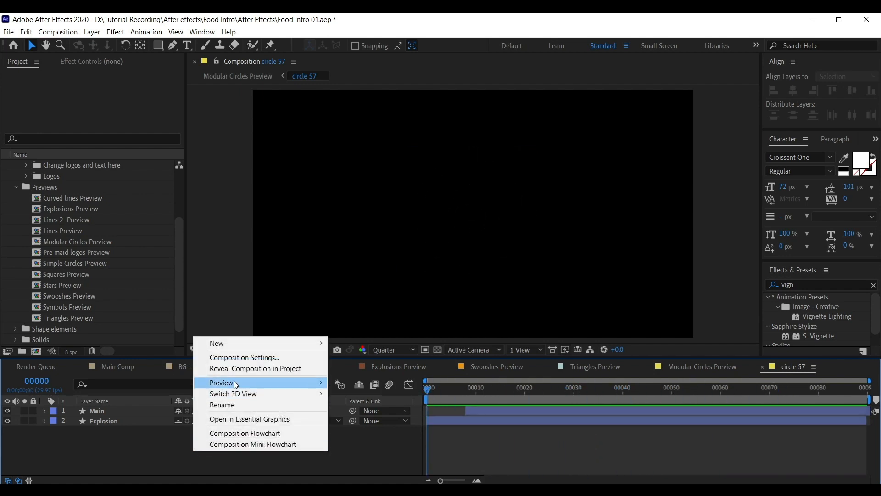
pyautogui.click(779, 369)
pyautogui.rightClick(239, 440)
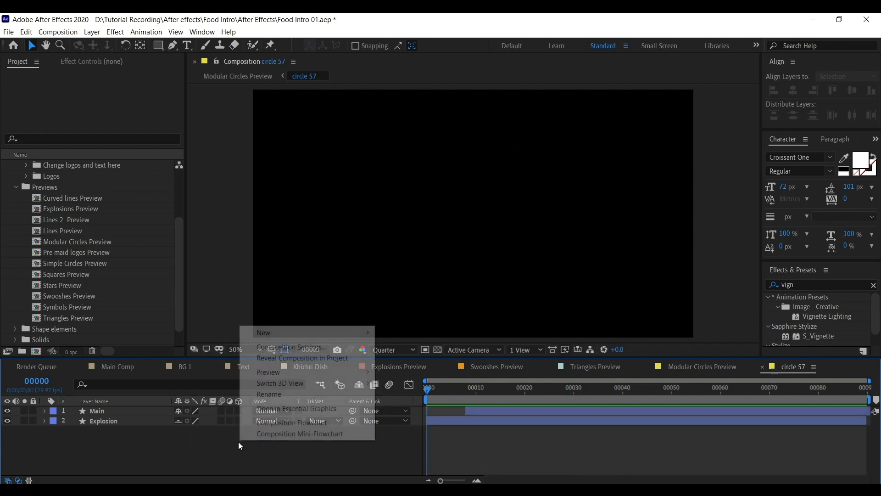
pyautogui.click(287, 363)
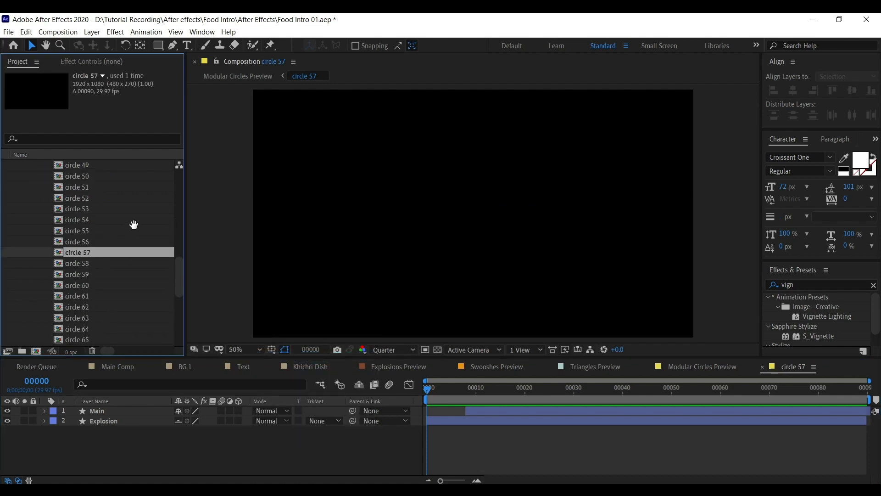
# - Add circle 57 to Main Comp directly below Null 2 and save the project
pyautogui.click(107, 369)
pyautogui.moveTo(89, 252); pyautogui.dragTo(116, 417)
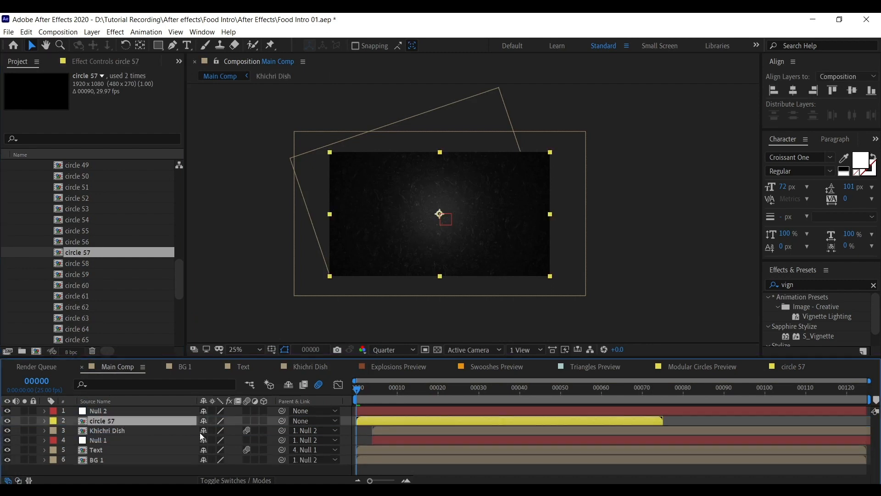
pyautogui.hotkey('ctrl', 's')
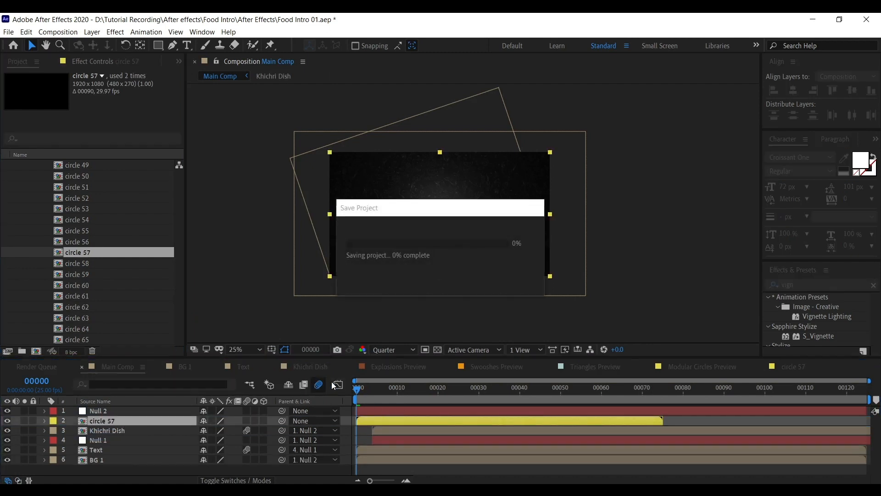
# - Solo circle 57 and Khichri Dish, and shift circle 57 to start together with the dish at frame 4
pyautogui.moveTo(25, 421); pyautogui.dragTo(25, 431)
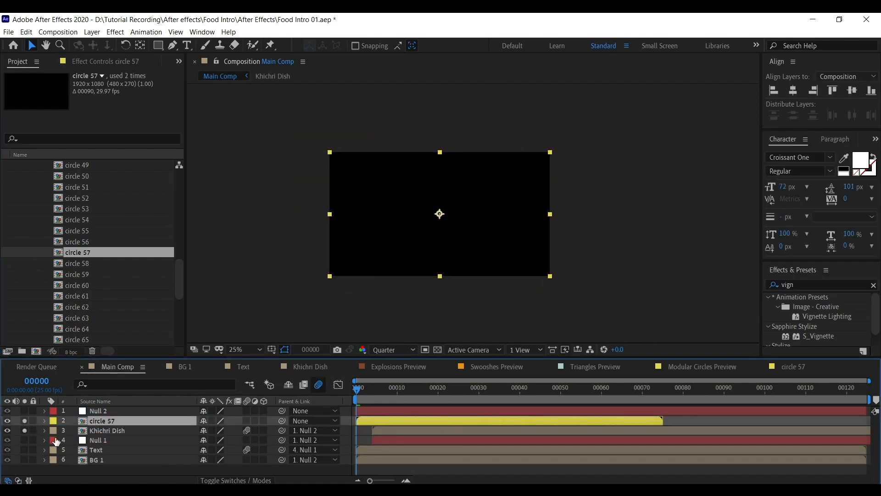
pyautogui.click(379, 432)
pyautogui.click(386, 423)
pyautogui.click(382, 429)
pyautogui.moveTo(372, 394); pyautogui.dragTo(504, 384)
# - Position circle 57 over the centre of the khichri dish and delay the Khichri Dish layer to start at about frame 31
pyautogui.moveTo(445, 219); pyautogui.dragTo(400, 224)
pyautogui.hotkey('ctrl', 'z')
pyautogui.click(505, 219)
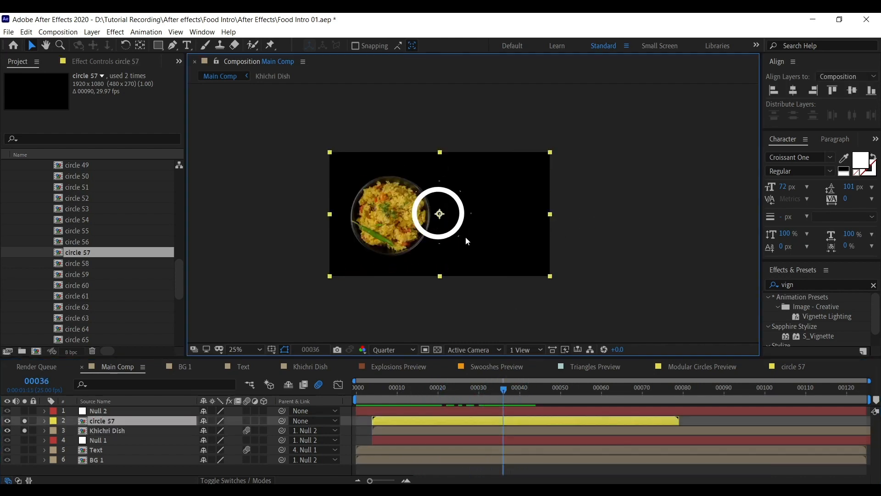
pyautogui.click(92, 418)
pyautogui.moveTo(467, 224); pyautogui.dragTo(415, 226)
pyautogui.scroll(2, 426, 235)
pyautogui.moveTo(394, 430); pyautogui.dragTo(500, 398)
# - Show the Stretch column for the layers in Main Comp
pyautogui.click(105, 421)
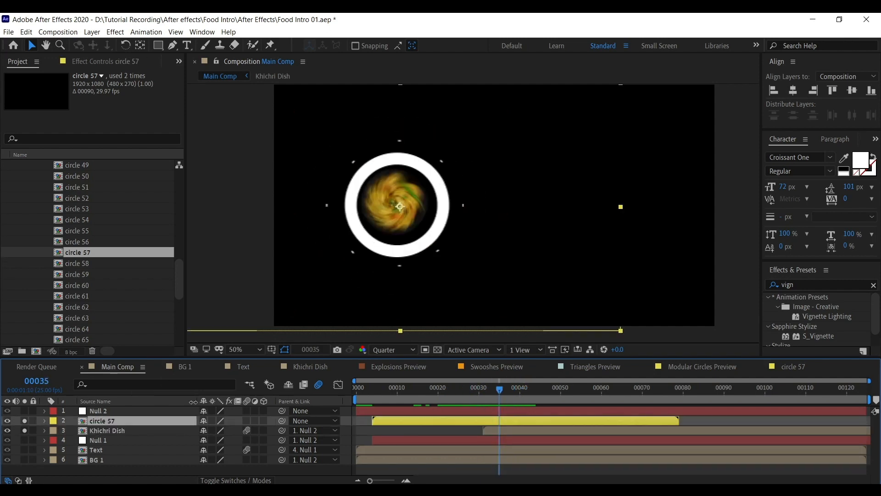
pyautogui.moveTo(193, 402); pyautogui.dragTo(161, 402)
pyautogui.rightClick(310, 404)
pyautogui.moveTo(374, 433)
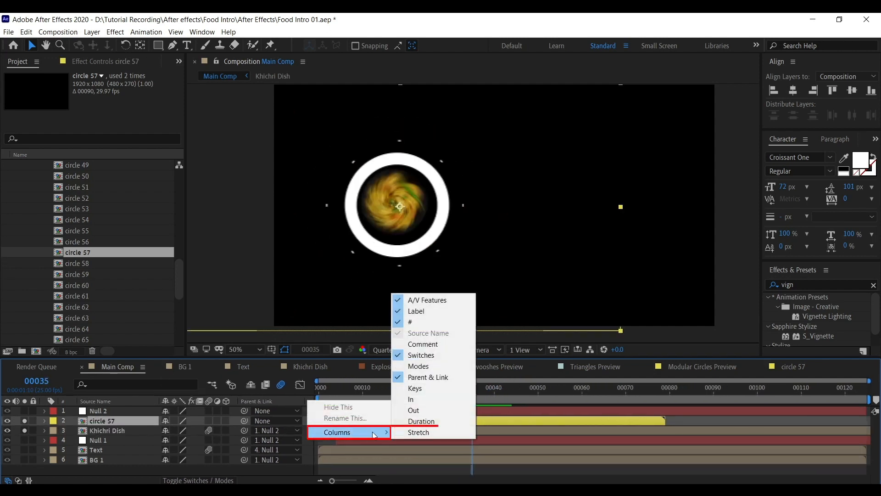
pyautogui.click(435, 433)
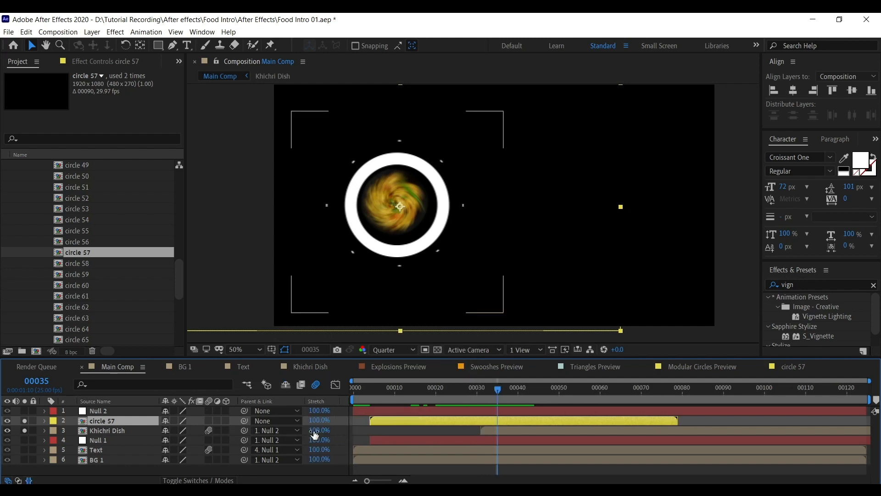
# - Speed up circle 57 by setting its stretch to 41% and scrub through the timing against the dish
pyautogui.moveTo(319, 426); pyautogui.dragTo(294, 427)
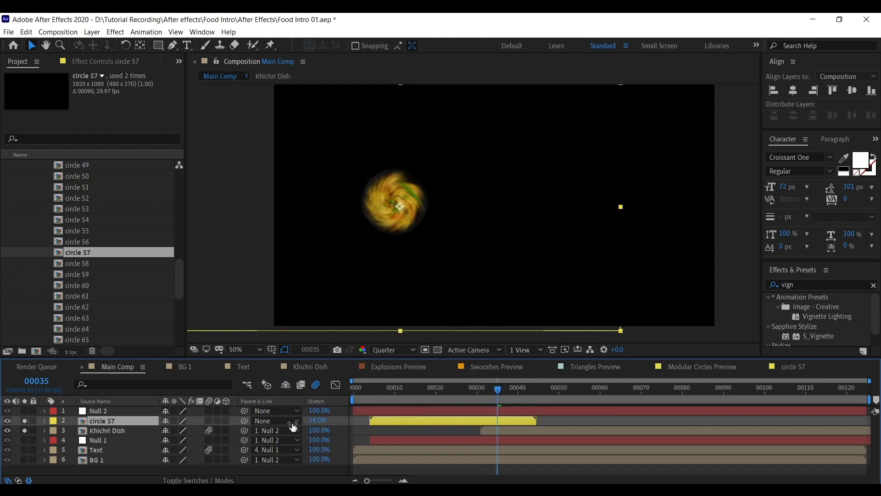
pyautogui.moveTo(286, 427); pyautogui.dragTo(281, 427)
pyautogui.click(501, 430)
pyautogui.moveTo(522, 398); pyautogui.dragTo(584, 397)
pyautogui.click(463, 430)
pyautogui.moveTo(473, 398); pyautogui.dragTo(571, 399)
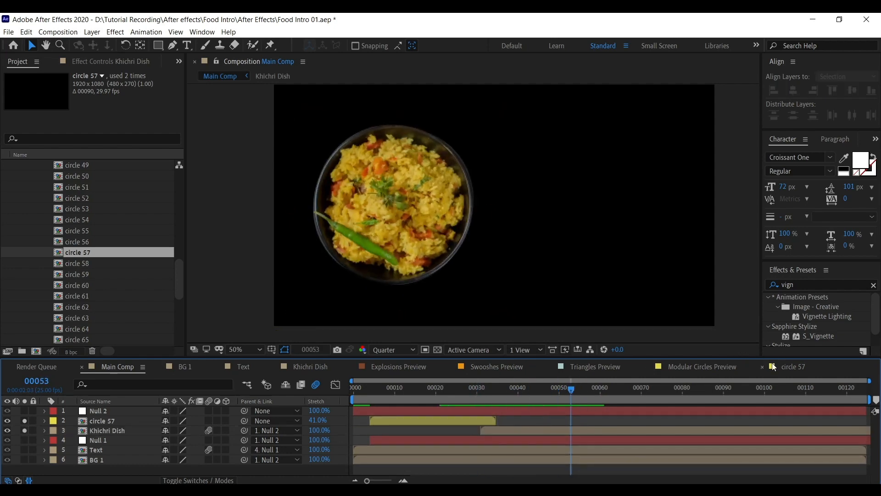
# - Examine the circle compositions in the Modular folder under Shape elements
pyautogui.scroll(8, 112, 224)
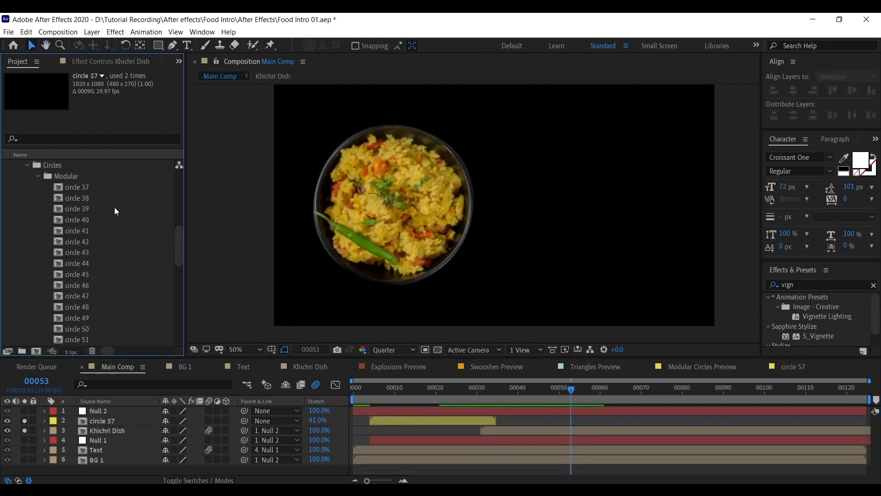
pyautogui.click(56, 275)
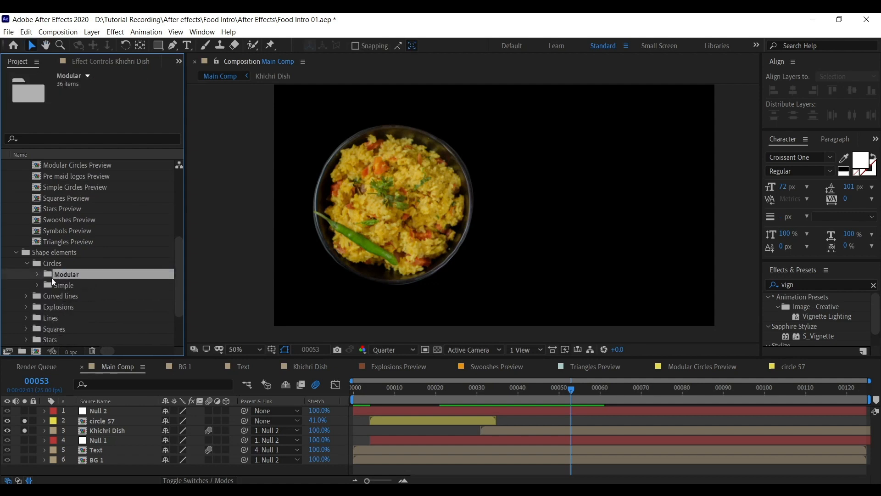
pyautogui.scroll(-3, 54, 282)
pyautogui.click(122, 242)
pyautogui.scroll(2, 124, 276)
pyautogui.press('Up')
pyautogui.press('Up')
pyautogui.press('Up')
pyautogui.press('Up')
pyautogui.press('Up')
pyautogui.press('Up')
pyautogui.press('Up')
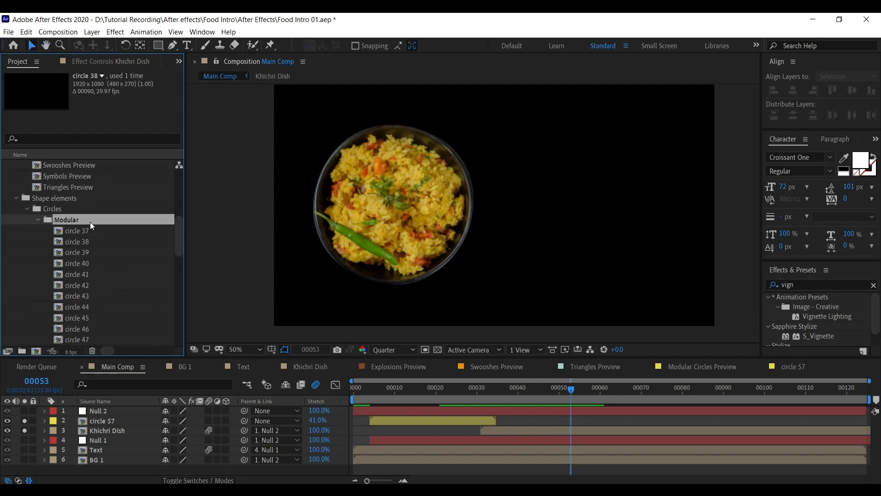
pyautogui.press('Down')
pyautogui.press('Down')
pyautogui.press('Down')
pyautogui.press('Down')
pyautogui.press('Down')
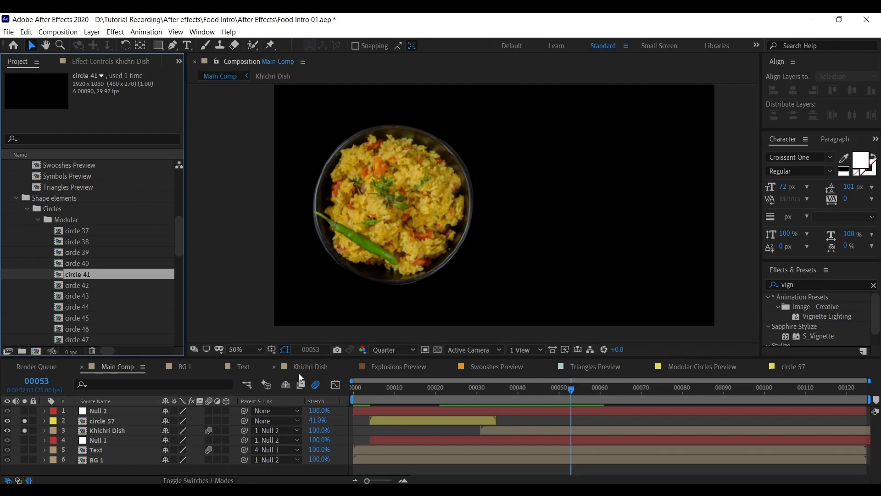
pyautogui.click(121, 422)
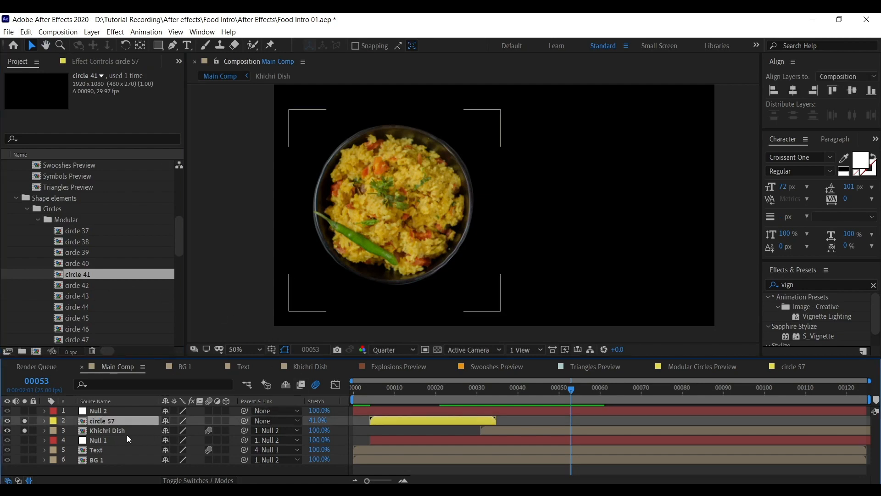
pyautogui.click(319, 422)
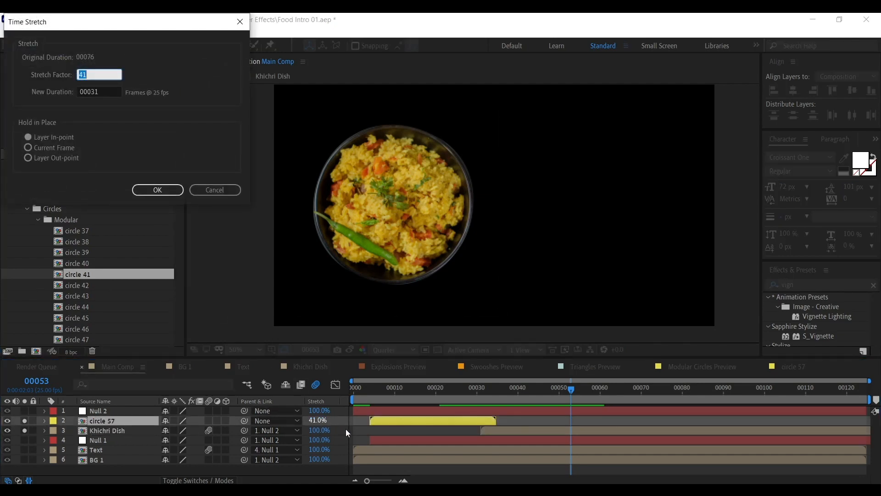
pyautogui.click(214, 190)
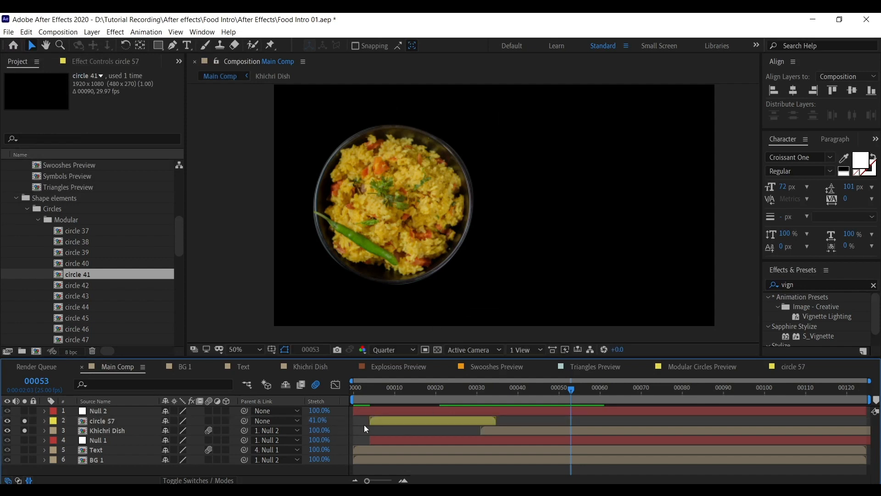
# - Shift circle 57 to start at frame 5 and reduce its stretch to 37%
pyautogui.moveTo(410, 422); pyautogui.dragTo(414, 421)
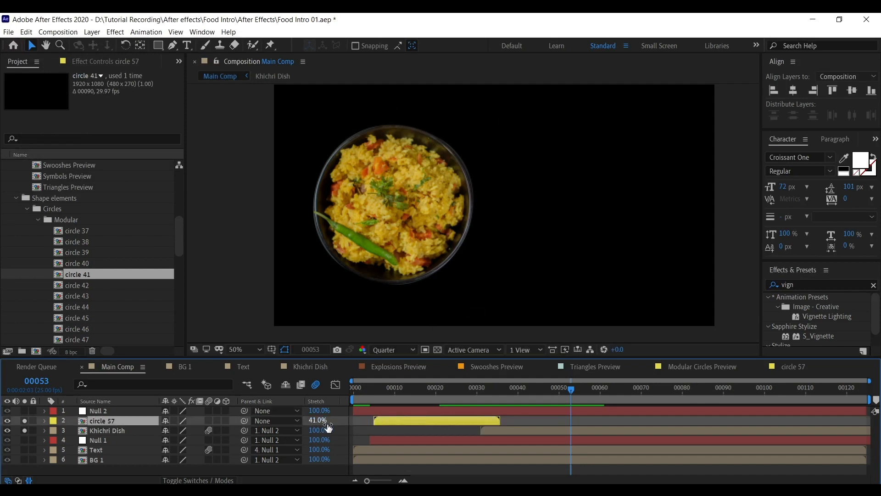
pyautogui.moveTo(328, 427); pyautogui.dragTo(319, 427)
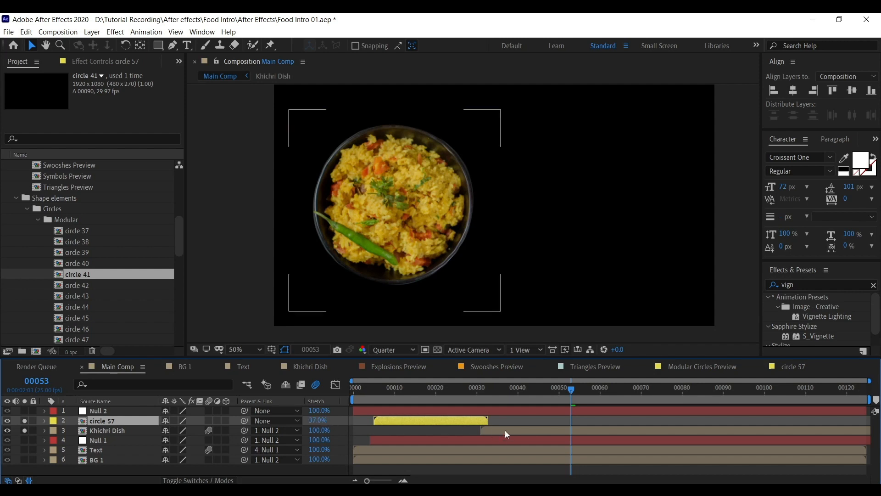
# - Move the Khichri Dish layer to start at about frame 10 and preview it with circle 57
pyautogui.moveTo(514, 430); pyautogui.dragTo(478, 428)
pyautogui.moveTo(375, 395); pyautogui.dragTo(439, 397)
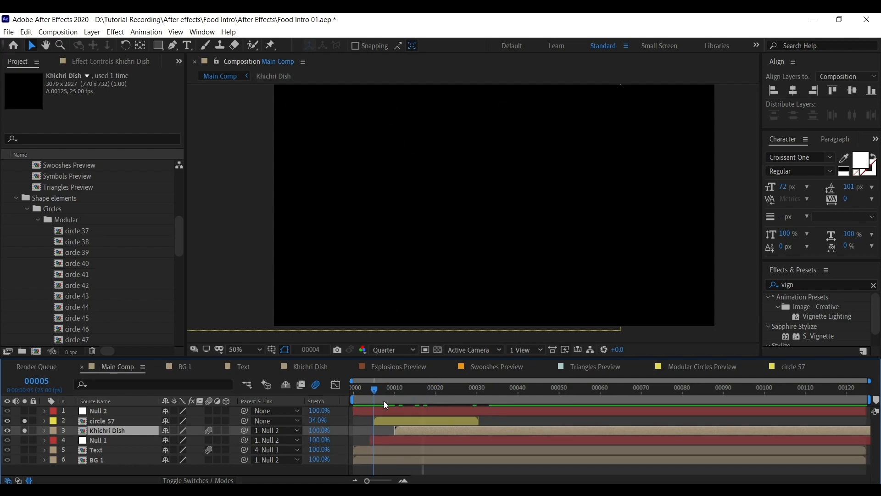
pyautogui.moveTo(384, 401)
pyautogui.mouseDown()
pyautogui.moveTo(444, 403)
pyautogui.moveTo(371, 405)
pyautogui.mouseUp()
pyautogui.press('space')
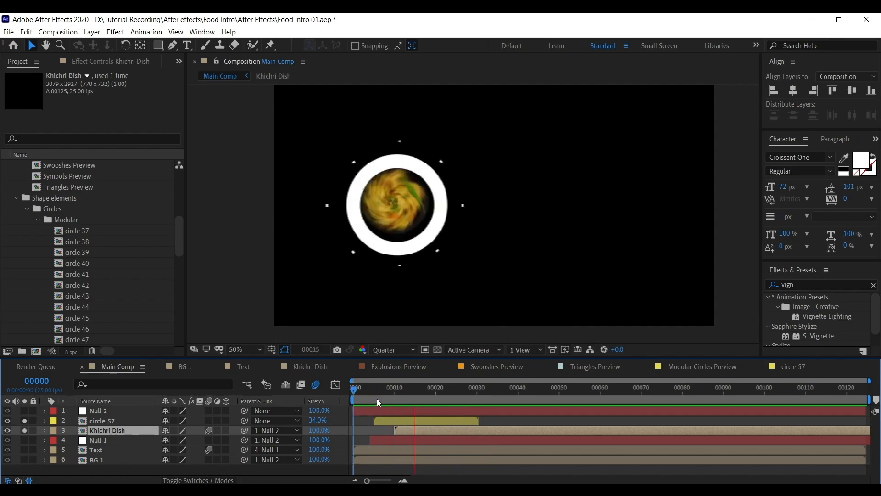
# - Turn off solo for circle 57 and Khichri Dish and preview the full Main Comp
pyautogui.click(28, 420)
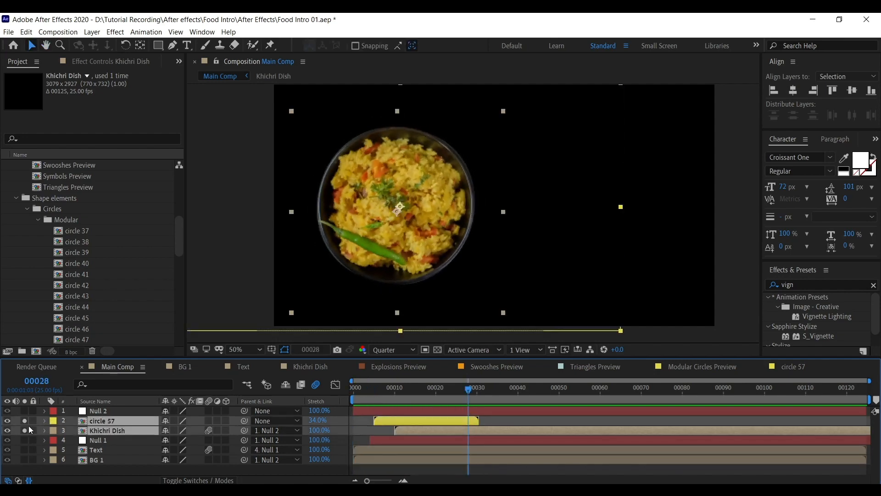
pyautogui.click(30, 429)
pyautogui.moveTo(465, 391); pyautogui.dragTo(370, 396)
pyautogui.press('space')
pyautogui.click(354, 390)
pyautogui.press('space')
pyautogui.press('space')
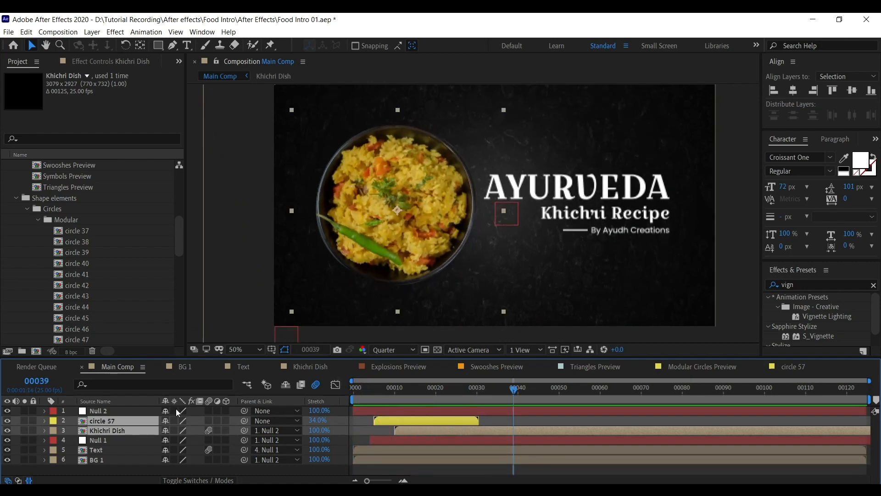
# - Set the circle 57 layer's blending mode to Add and scrub through the dish's entrance
pyautogui.press('F4')
pyautogui.click(176, 422)
pyautogui.click(145, 425)
pyautogui.click(137, 439)
pyautogui.click(135, 423)
pyautogui.click(180, 422)
pyautogui.click(214, 182)
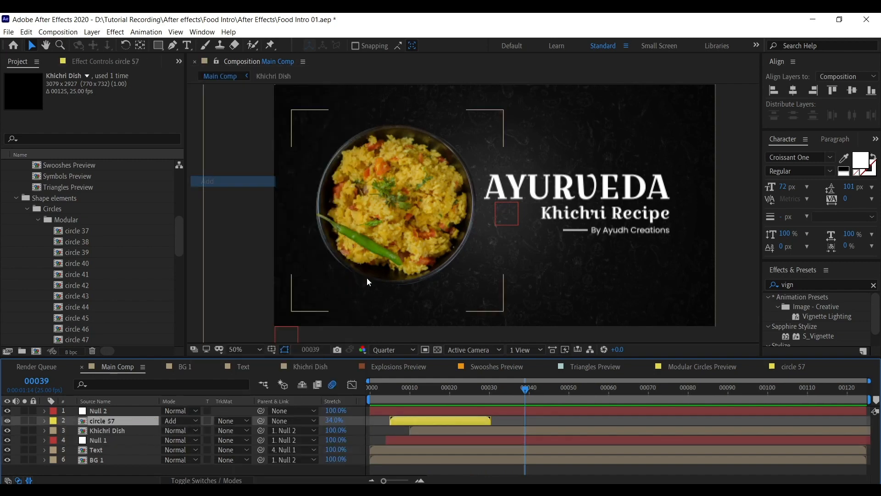
pyautogui.moveTo(414, 391)
pyautogui.mouseDown()
pyautogui.moveTo(403, 395)
pyautogui.moveTo(439, 394)
pyautogui.moveTo(430, 396)
pyautogui.mouseUp()
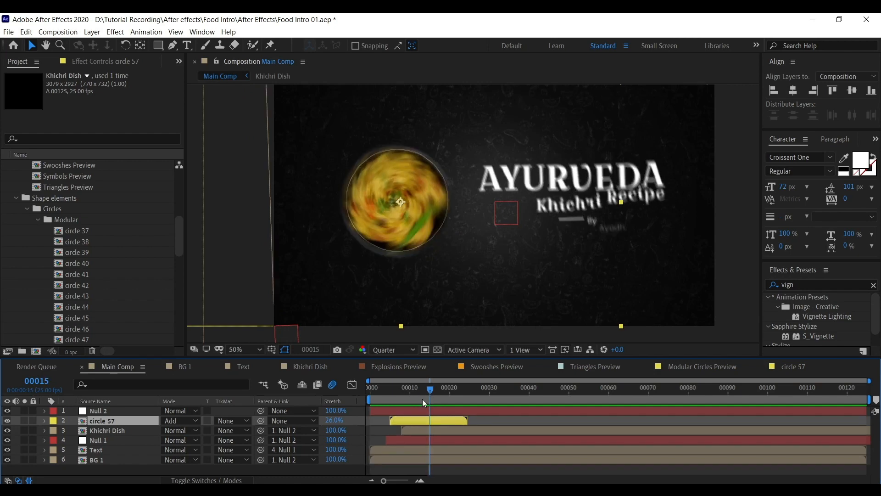
# - Set the circle 57 layer's stretch factor to 28%
pyautogui.click(329, 421)
pyautogui.write('27')
pyautogui.press('Return')
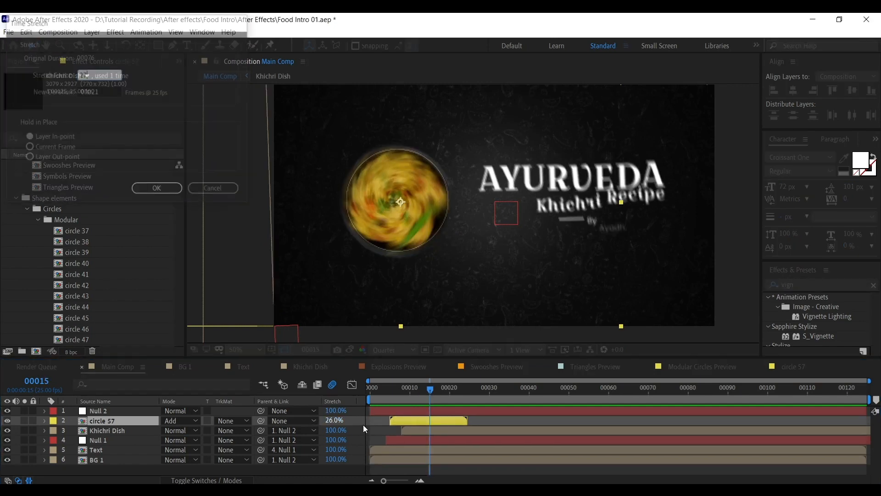
pyautogui.click(335, 421)
pyautogui.write('28')
pyautogui.press('Return')
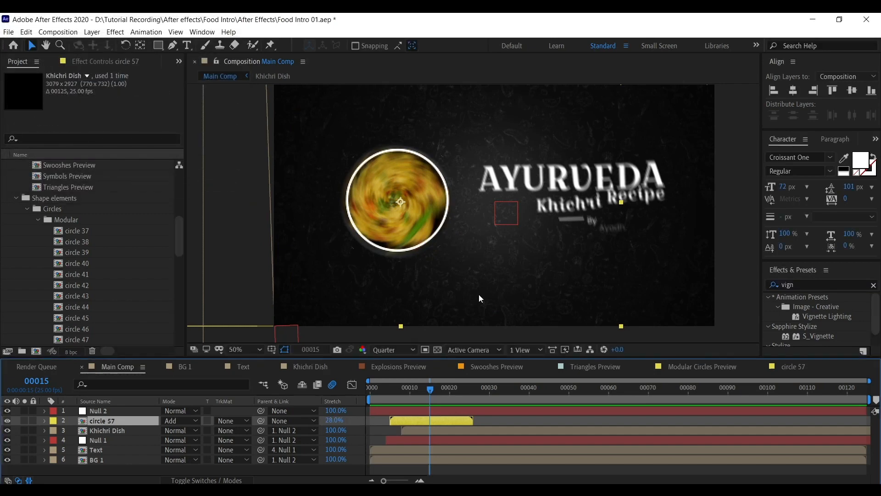
# - Play back the opening of Main Comp to check the circle 57 burst, and select the Modular folder in the project
pyautogui.moveTo(412, 389)
pyautogui.mouseDown()
pyautogui.moveTo(442, 391)
pyautogui.moveTo(418, 394)
pyautogui.mouseUp()
pyautogui.press('space')
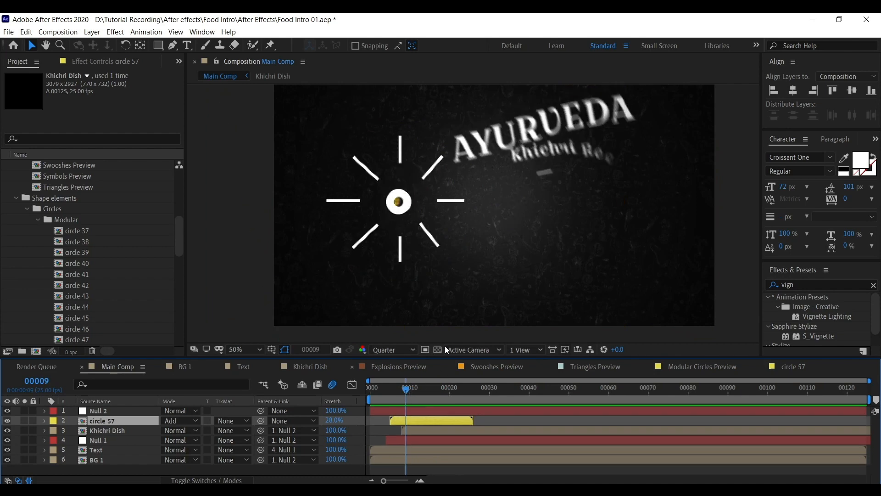
pyautogui.click(370, 391)
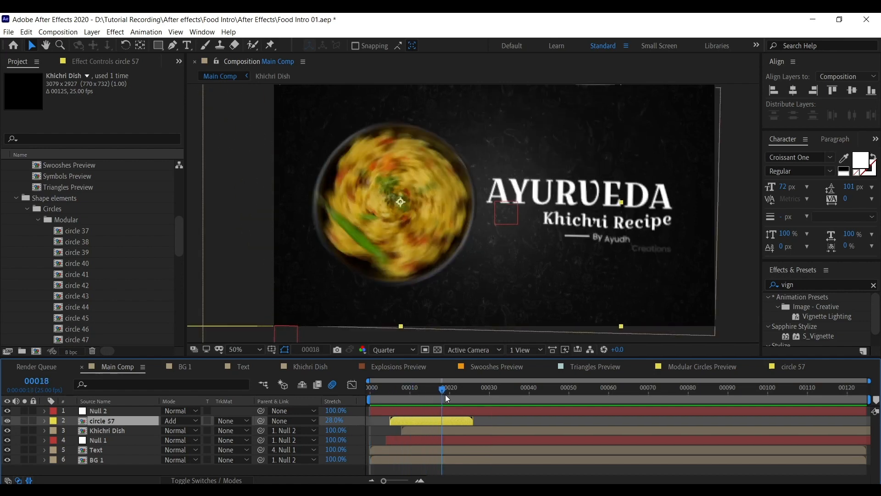
pyautogui.click(404, 395)
pyautogui.press('space')
pyautogui.click(71, 219)
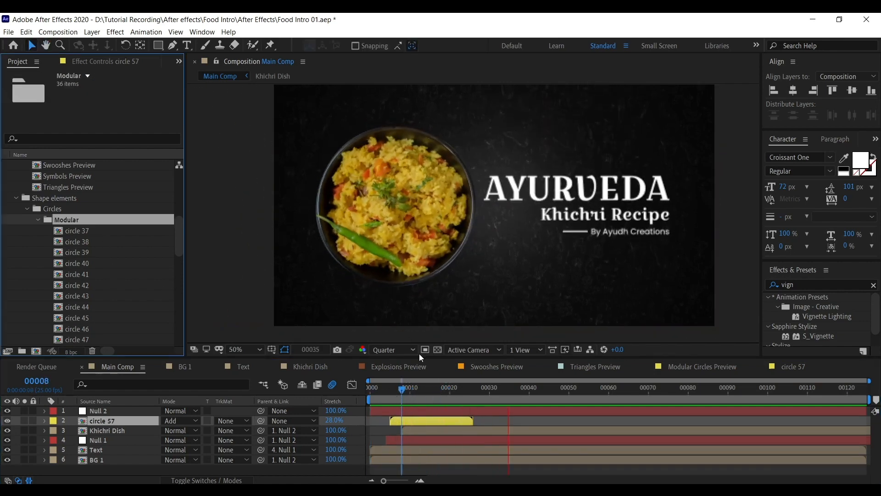
# - Save the project and paste Explosion 25 from the Explosions Preview composition into Main Comp
pyautogui.hotkey('ctrl', 's')
pyautogui.scroll(3, 78, 225)
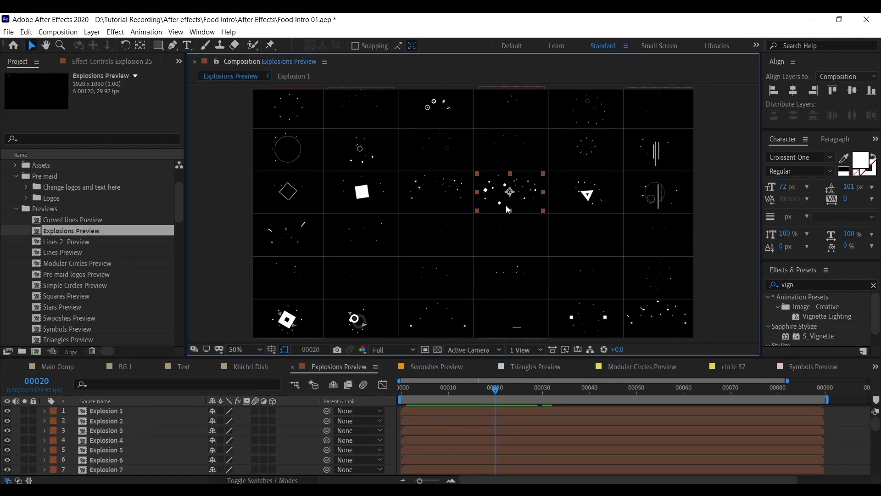
pyautogui.scroll(-6, 149, 423)
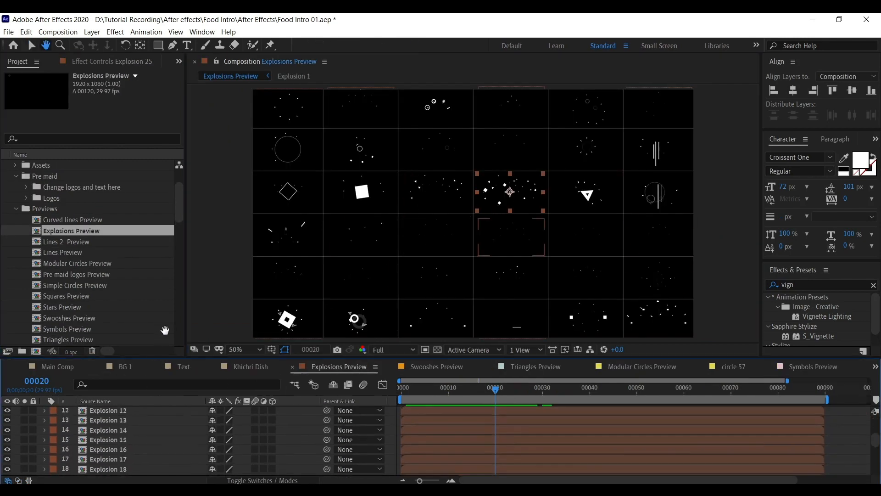
pyautogui.scroll(1, 137, 370)
pyautogui.click(129, 369)
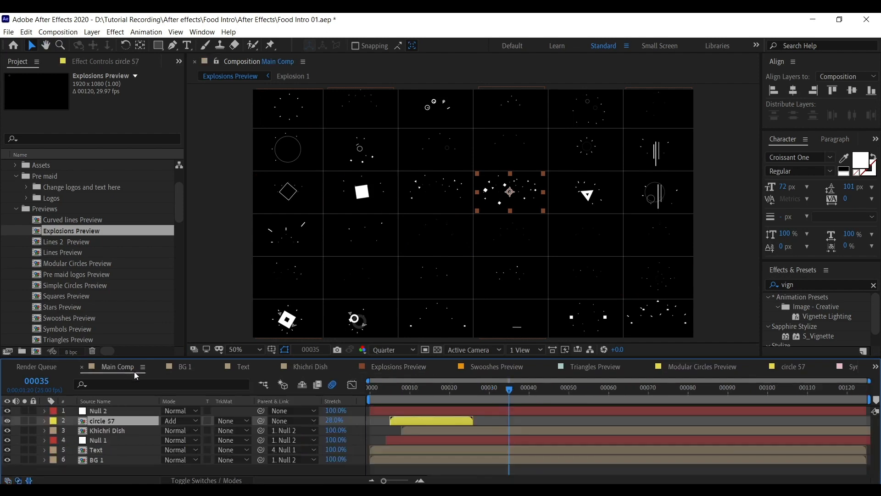
pyautogui.hotkey('ctrl', 'v')
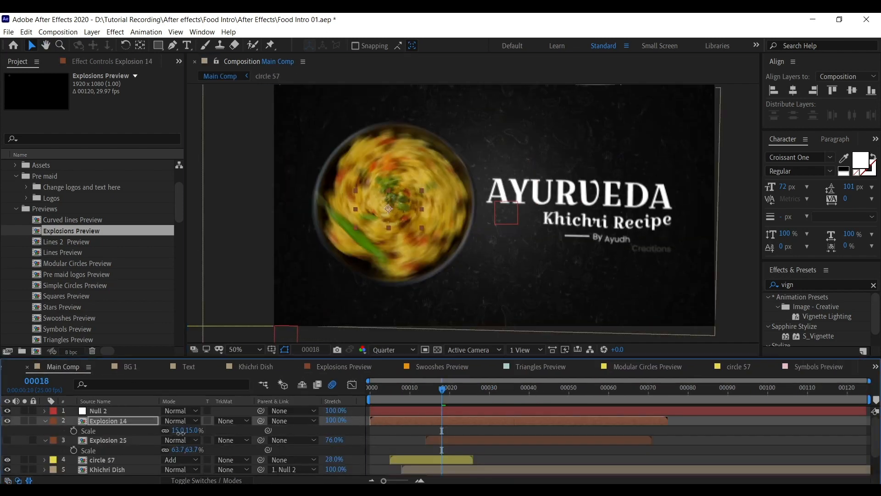
# - Set Explosion 14's scale to 93% and shift the layer in time to start at about frame 17
pyautogui.press('s')
pyautogui.moveTo(188, 430); pyautogui.dragTo(213, 434)
pyautogui.moveTo(472, 399); pyautogui.dragTo(498, 420)
pyautogui.moveTo(417, 396); pyautogui.dragTo(461, 401)
pyautogui.moveTo(191, 432)
pyautogui.mouseDown()
pyautogui.moveTo(171, 430)
pyautogui.moveTo(209, 432)
pyautogui.moveTo(195, 431)
pyautogui.mouseUp()
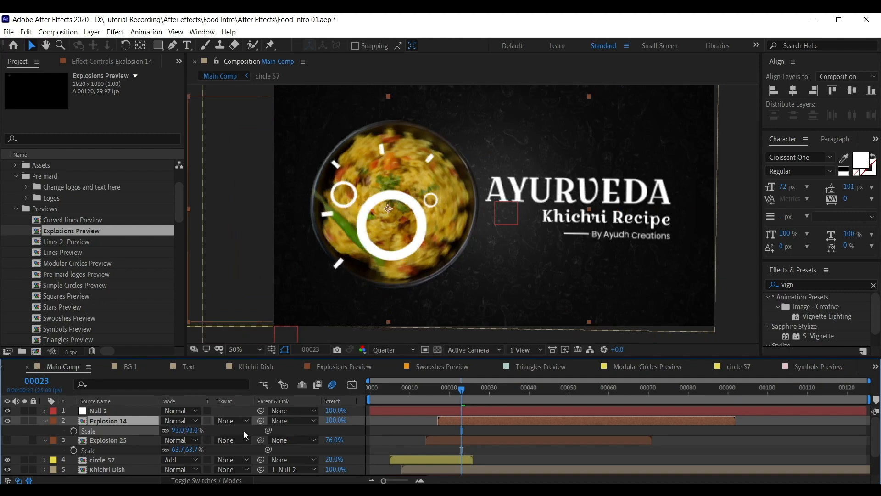
# - Preview the Explosion 14 burst in Main Comp and set the layer's stretch factor to 151%
pyautogui.moveTo(448, 399); pyautogui.dragTo(503, 403)
pyautogui.moveTo(498, 389); pyautogui.dragTo(387, 389)
pyautogui.press('space')
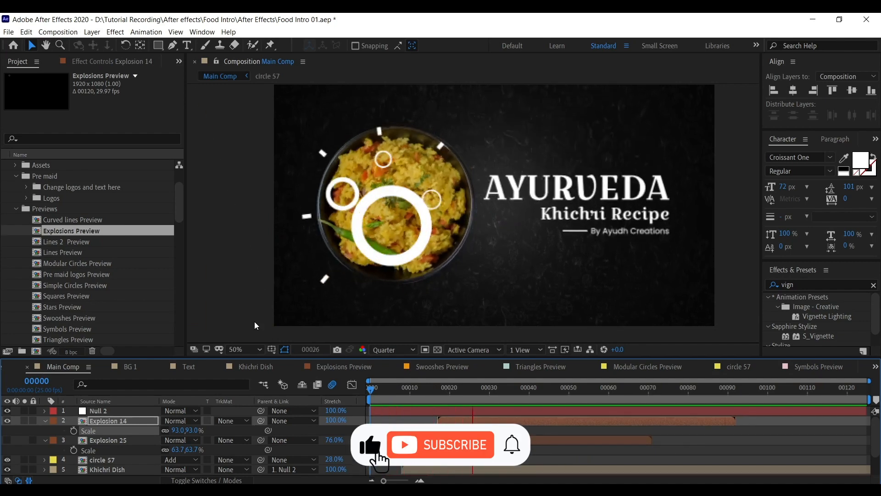
pyautogui.press('space')
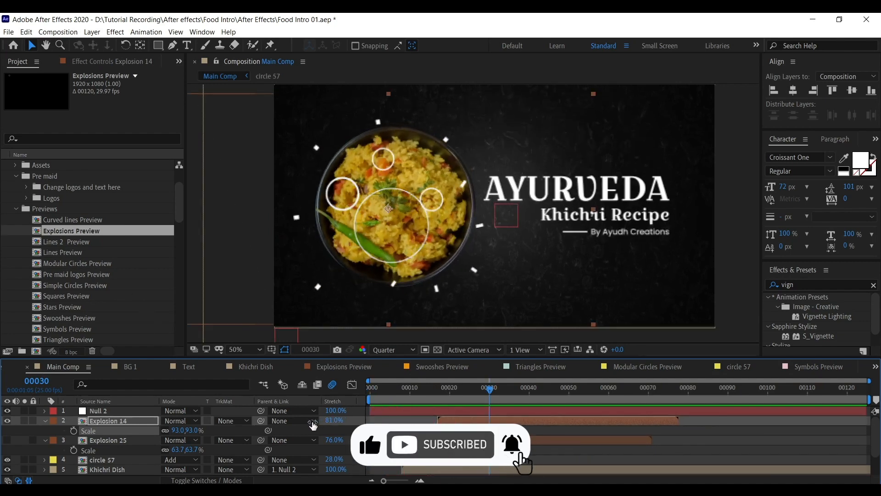
pyautogui.moveTo(336, 420); pyautogui.dragTo(415, 403)
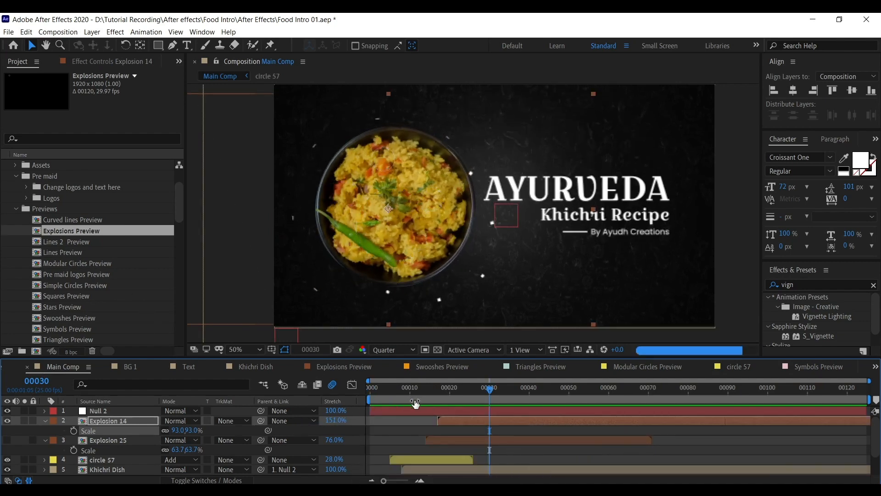
# - Place the Explosion 25 layer below Khichri Dish, make it visible and play back Main Comp from the start
pyautogui.click(138, 440)
pyautogui.press('Delete')
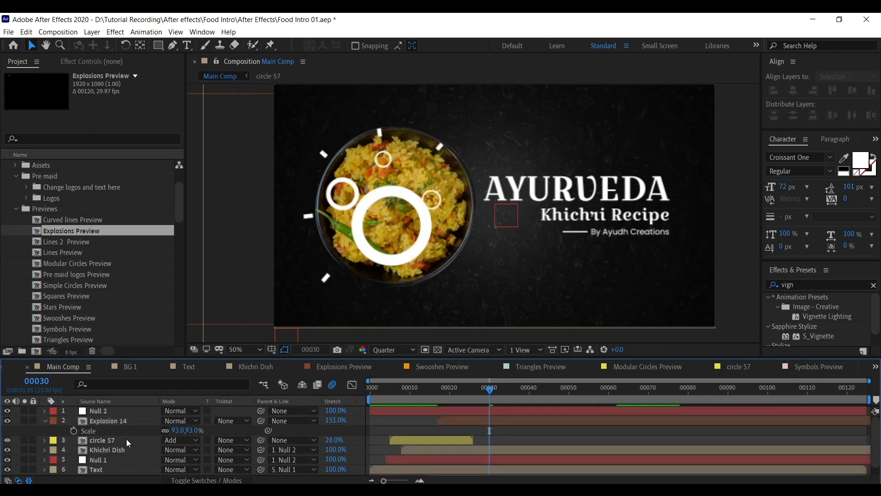
pyautogui.hotkey('ctrl', 'z')
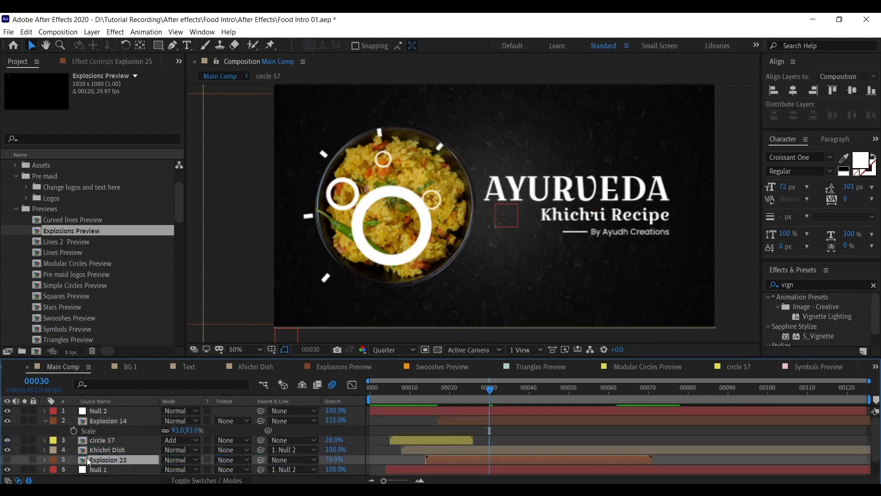
pyautogui.moveTo(427, 391); pyautogui.dragTo(370, 395)
pyautogui.press('space')
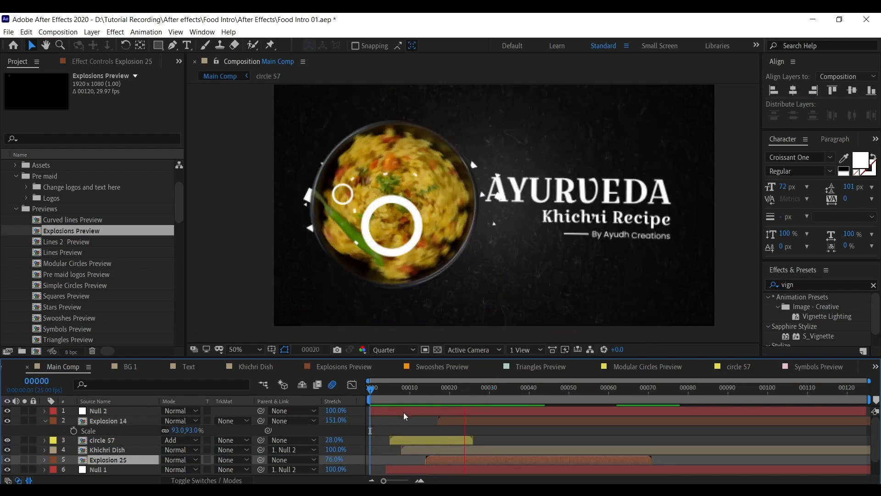
# - Reduce the scale of the Explosion 14 layer and scrub through the burst over the dish
pyautogui.click(450, 422)
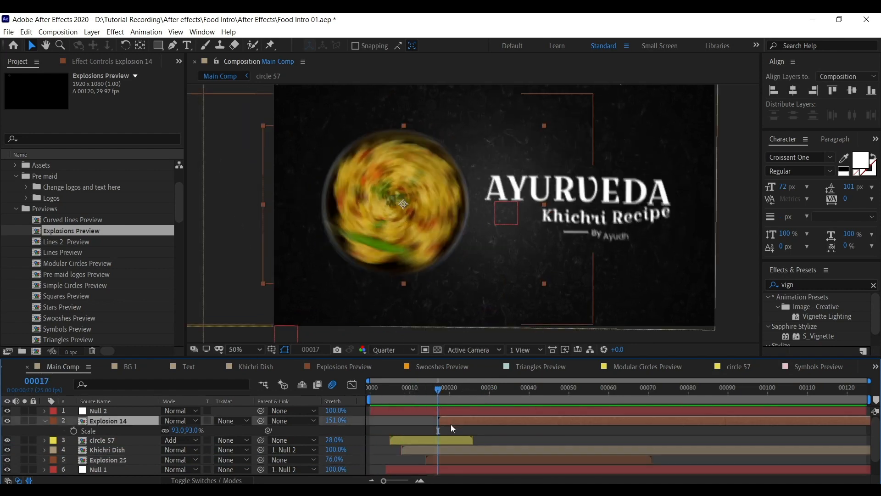
pyautogui.press('s')
pyautogui.press('s')
pyautogui.moveTo(177, 430); pyautogui.dragTo(163, 431)
pyautogui.press('space')
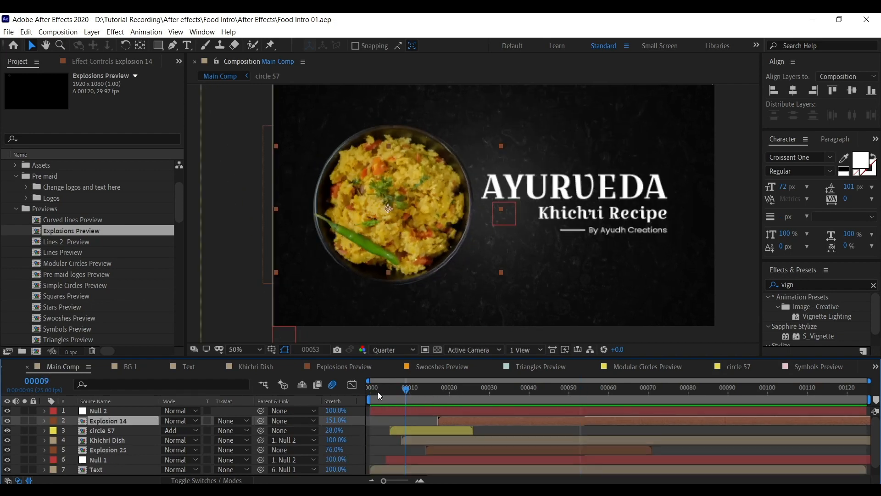
pyautogui.moveTo(378, 393); pyautogui.dragTo(446, 403)
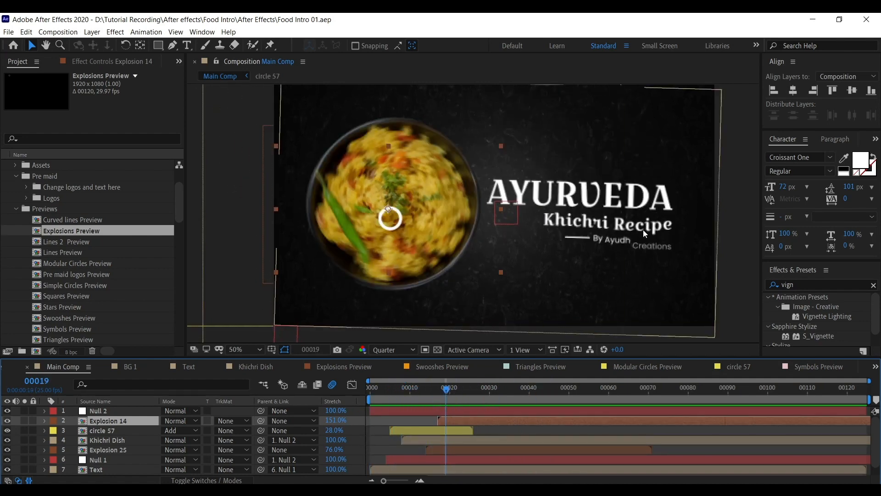
# - Browse the Simple Circles Preview and Triangles Preview compositions for further shape elements
pyautogui.click(103, 271)
pyautogui.hotkey('ctrl', 'z')
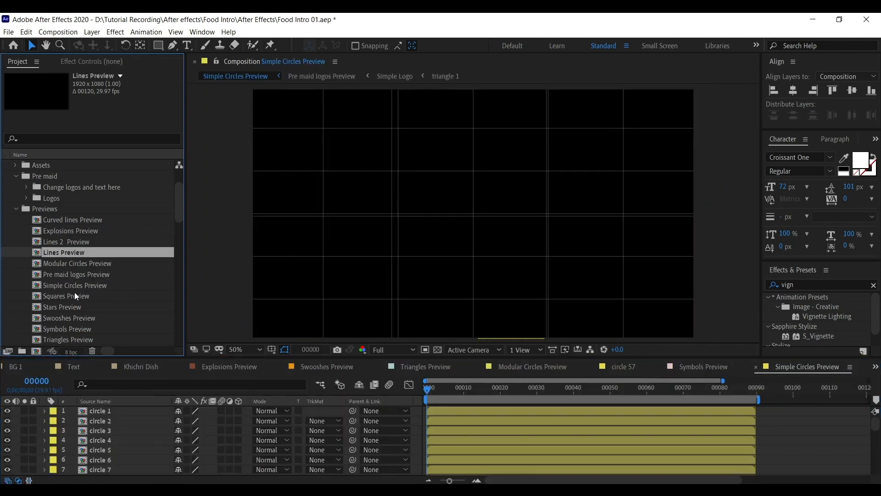
pyautogui.scroll(-2, 91, 291)
pyautogui.click(80, 296)
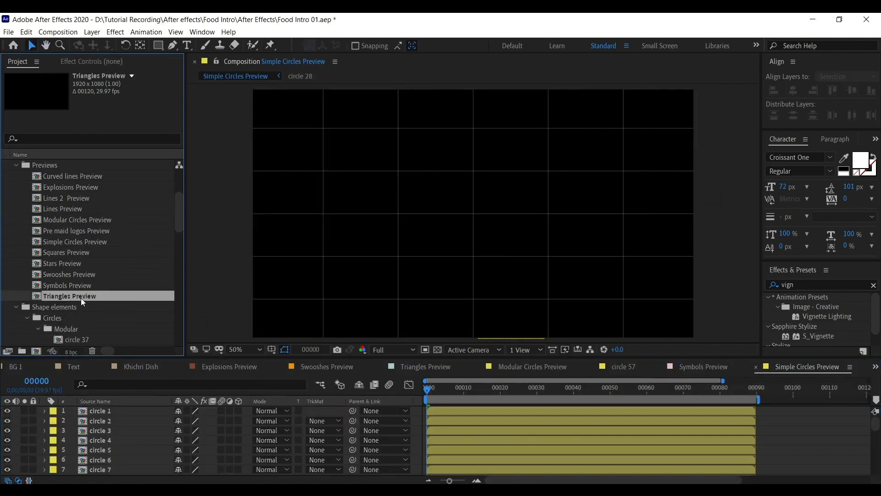
pyautogui.doubleClick(68, 296)
pyautogui.moveTo(403, 396); pyautogui.dragTo(442, 395)
# - Copy Explosion 27 from Explosions Preview into Main Comp, stretch it to 60% and start it at about frame 9
pyautogui.click(230, 367)
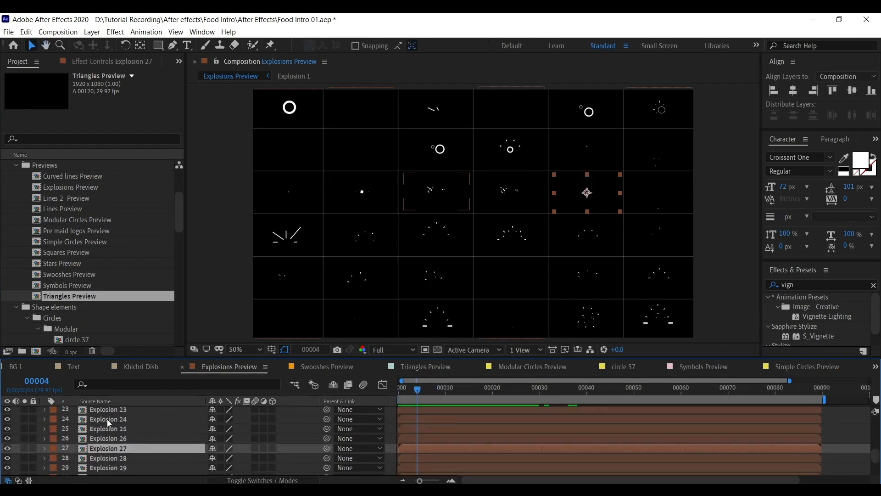
pyautogui.scroll(3, 106, 367)
pyautogui.click(117, 367)
pyautogui.moveTo(337, 420); pyautogui.dragTo(335, 421)
pyautogui.moveTo(420, 398); pyautogui.dragTo(440, 421)
# - Play back Main Comp from the start to check the timing of the Explosion 27 burst
pyautogui.moveTo(378, 395)
pyautogui.mouseDown()
pyautogui.moveTo(494, 403)
pyautogui.moveTo(369, 402)
pyautogui.mouseUp()
pyautogui.press('space')
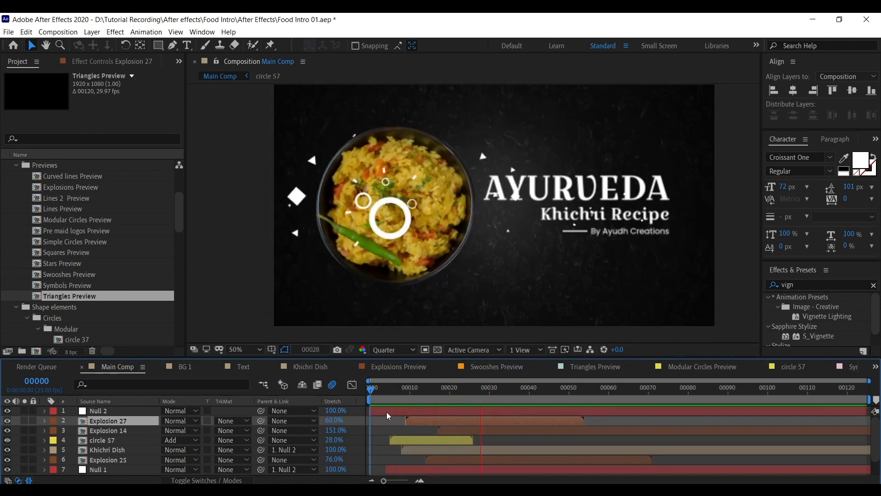
pyautogui.press('space')
pyautogui.press('space')
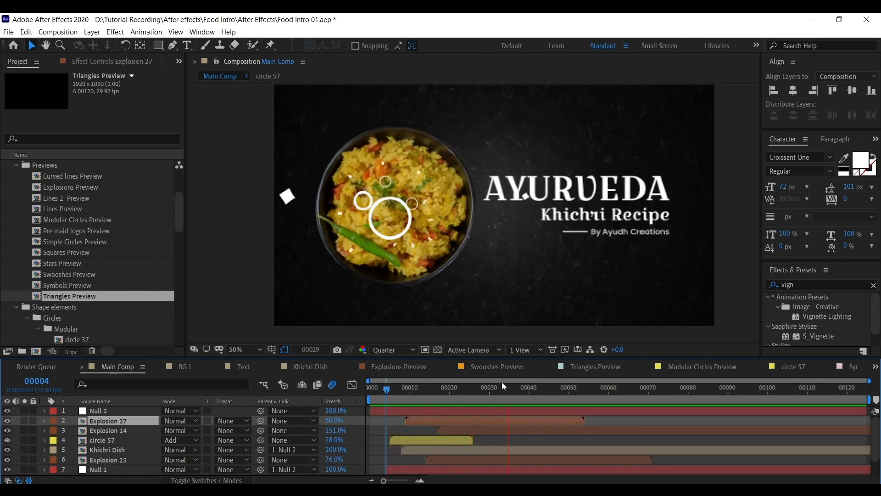
pyautogui.press('space')
# - Enlarge the timeline area to show all layers, set the composition view to 25% and play the animation
pyautogui.moveTo(333, 363); pyautogui.dragTo(367, 295)
pyautogui.scroll(-1, 417, 228)
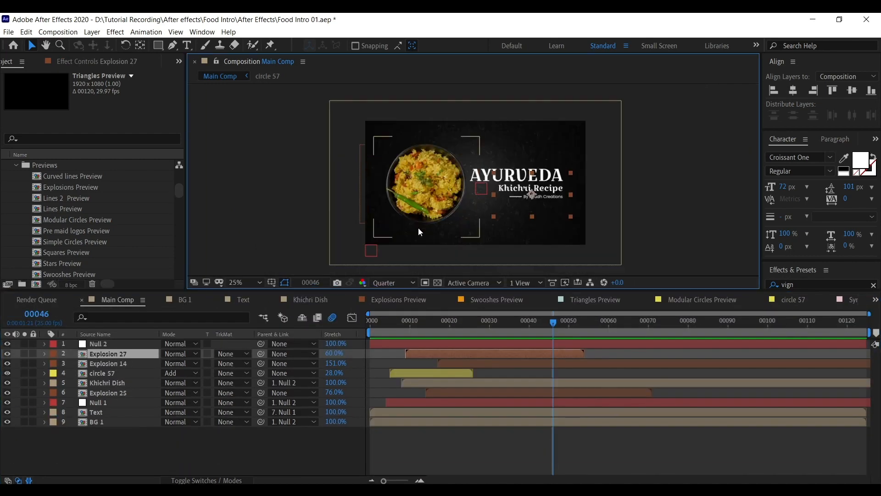
pyautogui.click(371, 336)
pyautogui.press('space')
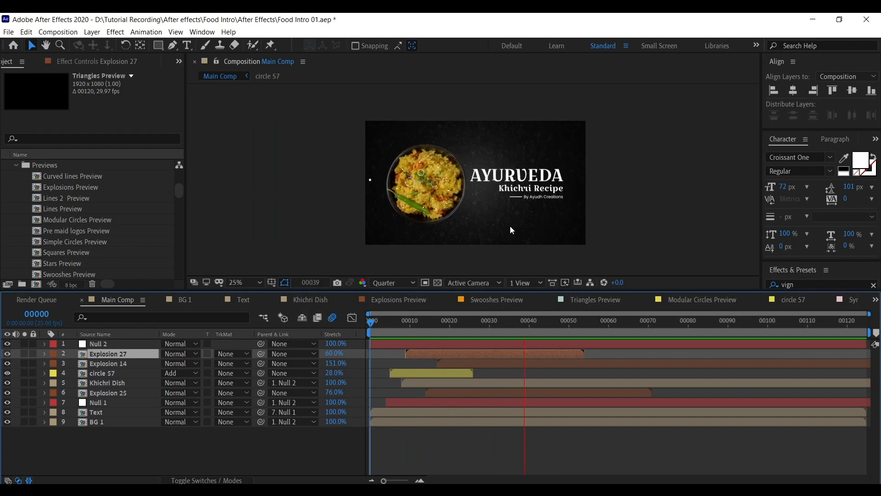
# - Replay Main Comp with all explosion bursts and save the project
pyautogui.moveTo(446, 322); pyautogui.dragTo(357, 329)
pyautogui.press('space')
pyautogui.press('space')
pyautogui.click(115, 392)
pyautogui.hotkey('ctrl', 's')
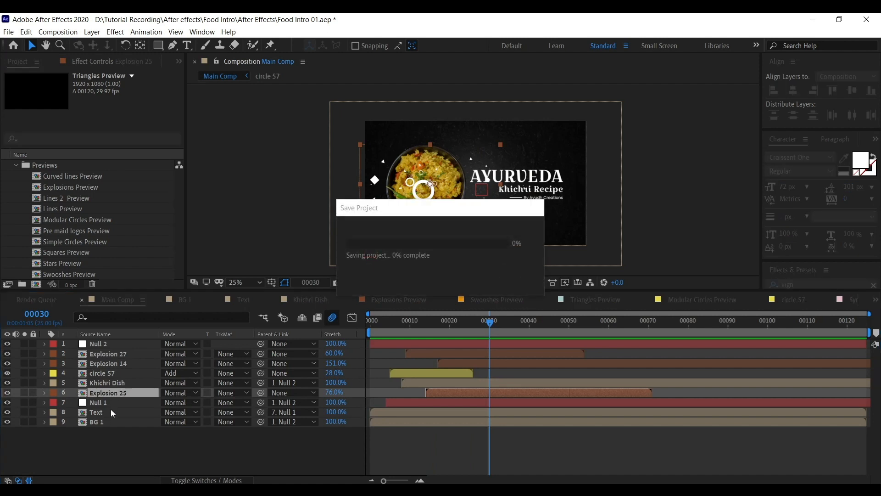
pyautogui.click(100, 422)
pyautogui.moveTo(101, 429); pyautogui.dragTo(134, 379)
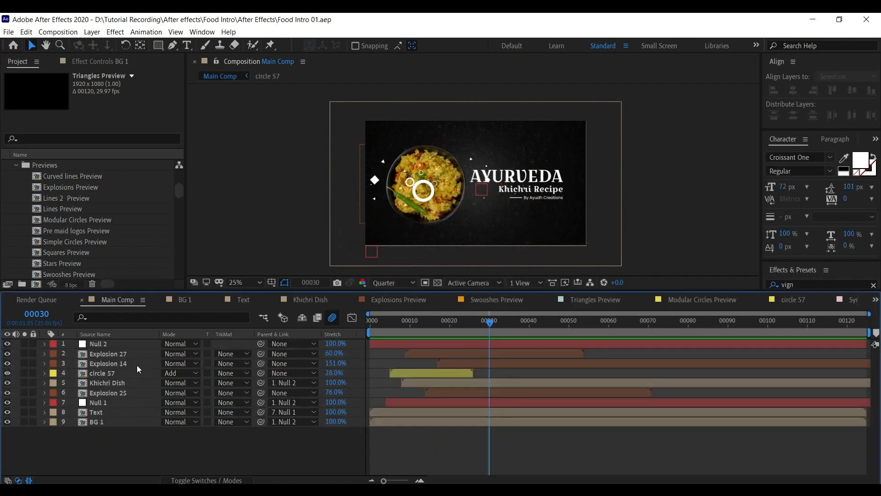
# - Collapse the Previews and Shapix (v.2).aep folders in the project
pyautogui.click(16, 164)
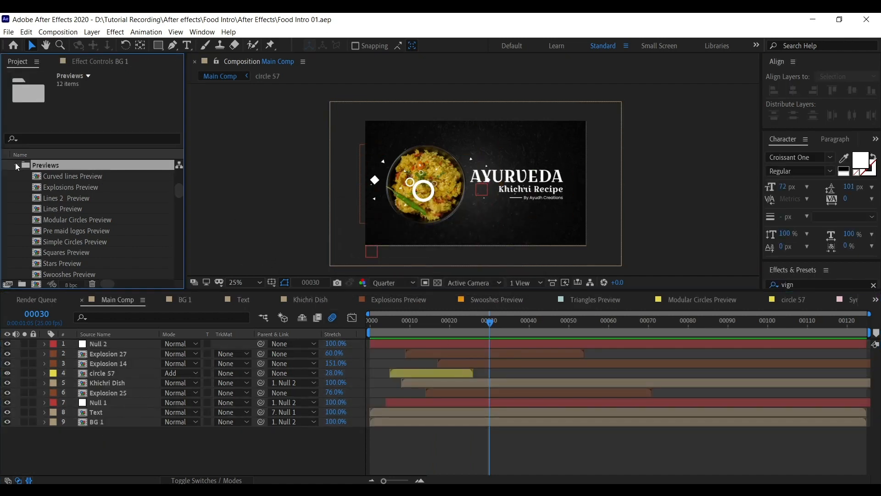
pyautogui.scroll(2, 59, 175)
pyautogui.hscroll(-1, 29, 244)
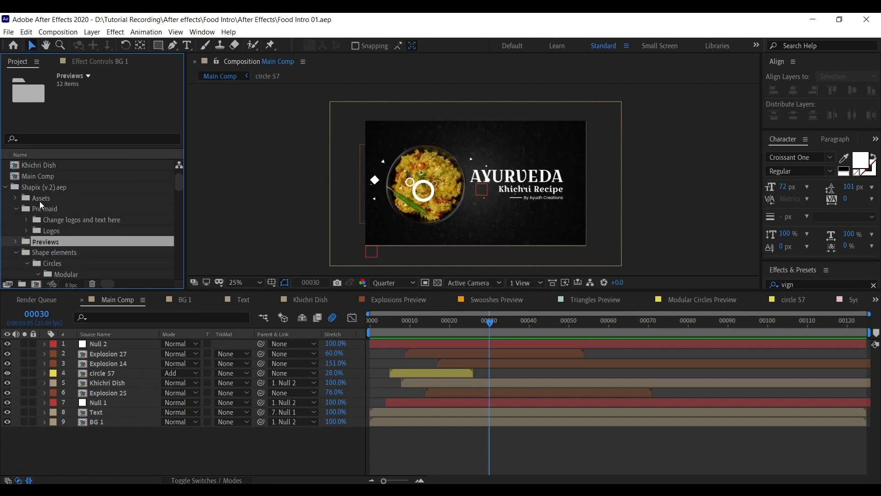
pyautogui.click(4, 187)
pyautogui.click(42, 199)
pyautogui.click(30, 209)
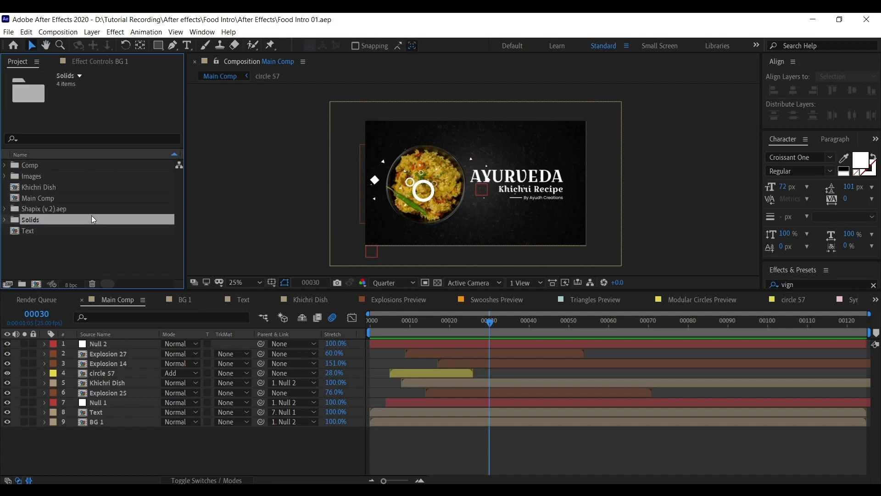
pyautogui.click(33, 222)
pyautogui.click(45, 210)
pyautogui.click(65, 222)
pyautogui.click(67, 212)
pyautogui.click(62, 223)
pyautogui.click(50, 212)
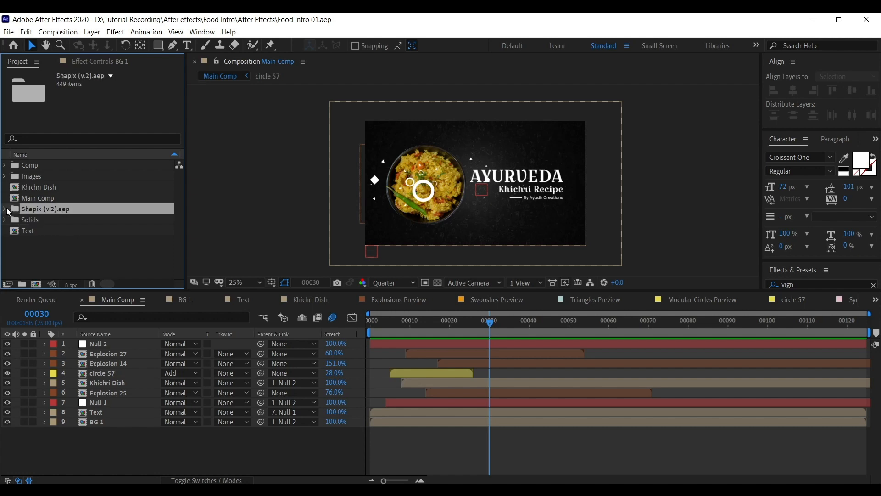
# - Expand the Shapix (v.2).aep folder, collapse its Pre maid and Shape elements subfolders, and close the folder again
pyautogui.click(4, 209)
pyautogui.click(28, 209)
pyautogui.click(26, 232)
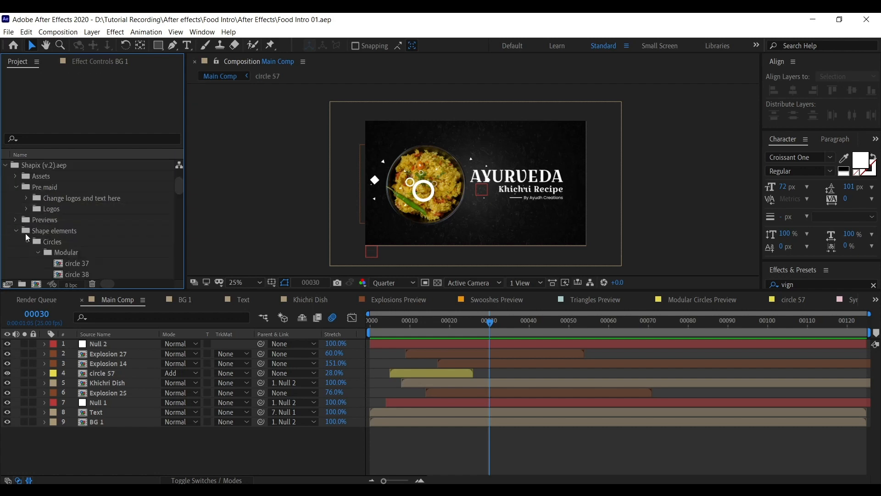
pyautogui.click(49, 222)
pyautogui.click(68, 203)
pyautogui.click(46, 196)
pyautogui.click(17, 193)
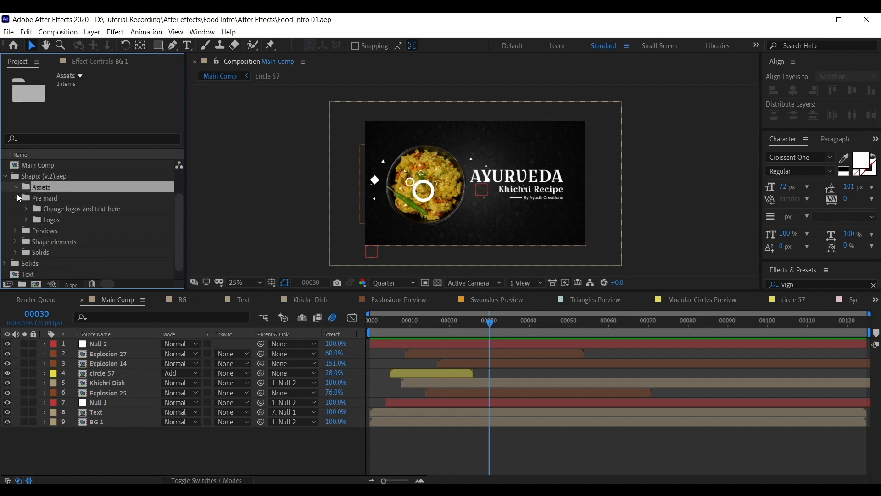
pyautogui.click(16, 189)
pyautogui.click(49, 187)
pyautogui.click(13, 202)
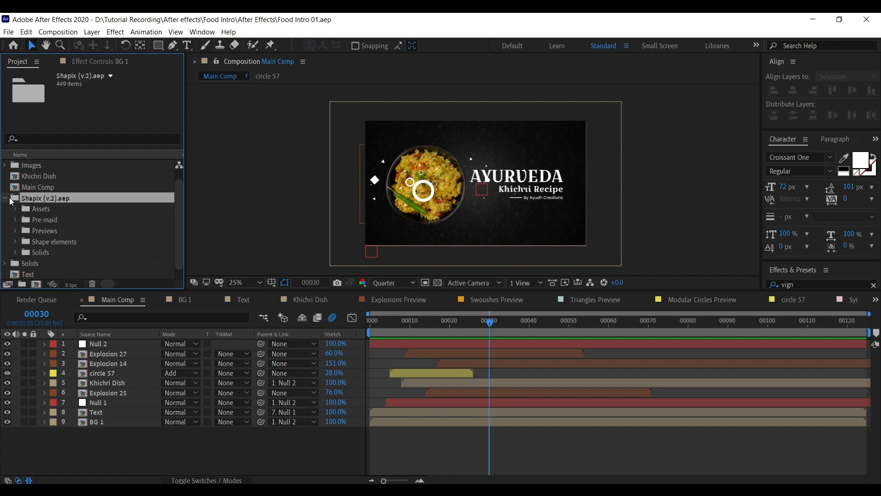
pyautogui.click(11, 201)
pyautogui.click(237, 210)
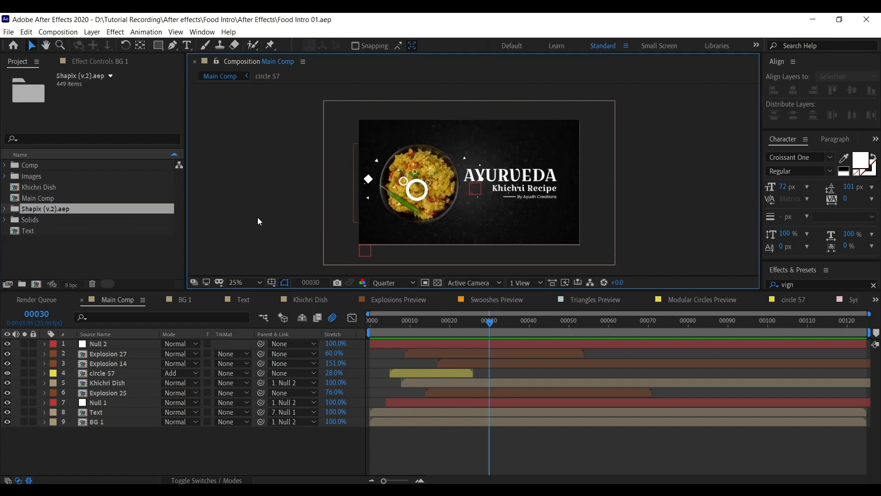
# - Apply the Fill effect to the circle 57 layer, with the time indicator at frame 14
pyautogui.moveTo(456, 333); pyautogui.dragTo(426, 334)
pyautogui.click(103, 62)
pyautogui.click(128, 384)
pyautogui.click(121, 373)
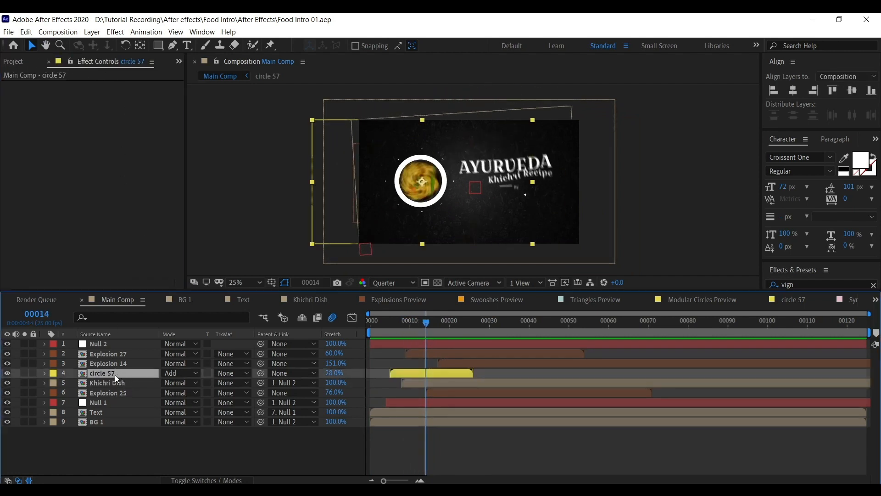
pyautogui.rightClick(90, 198)
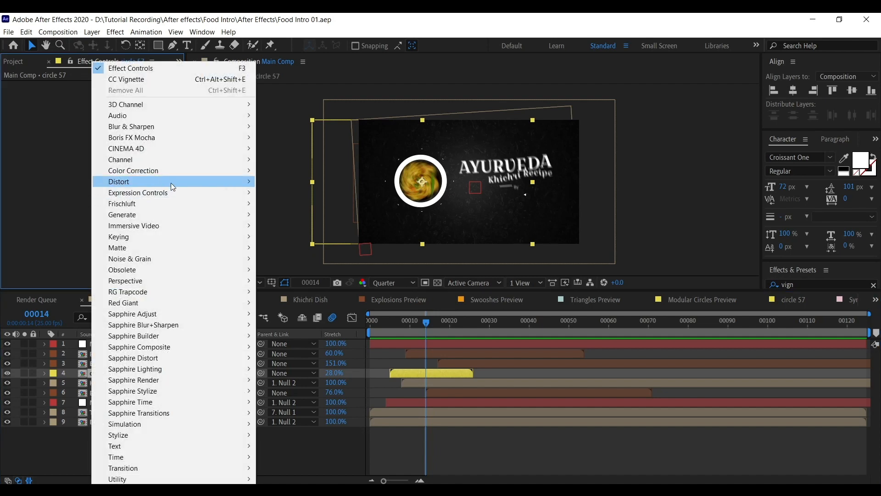
pyautogui.moveTo(171, 170)
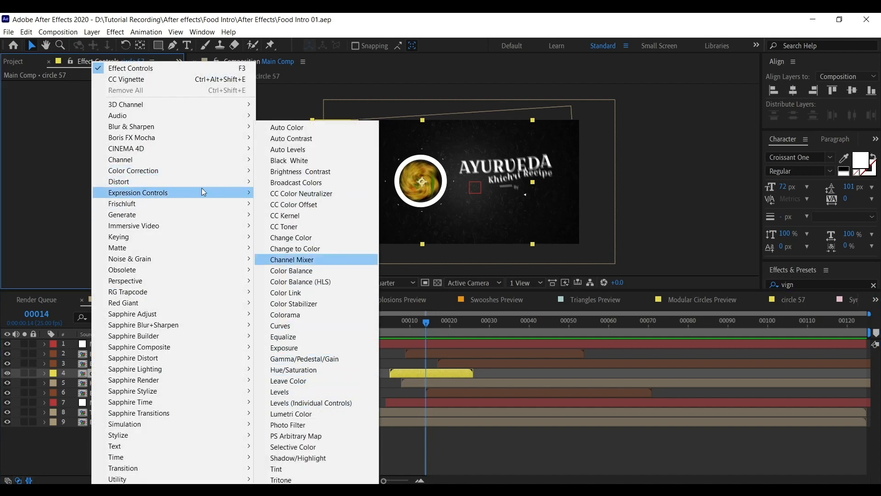
pyautogui.moveTo(207, 214)
pyautogui.click(285, 380)
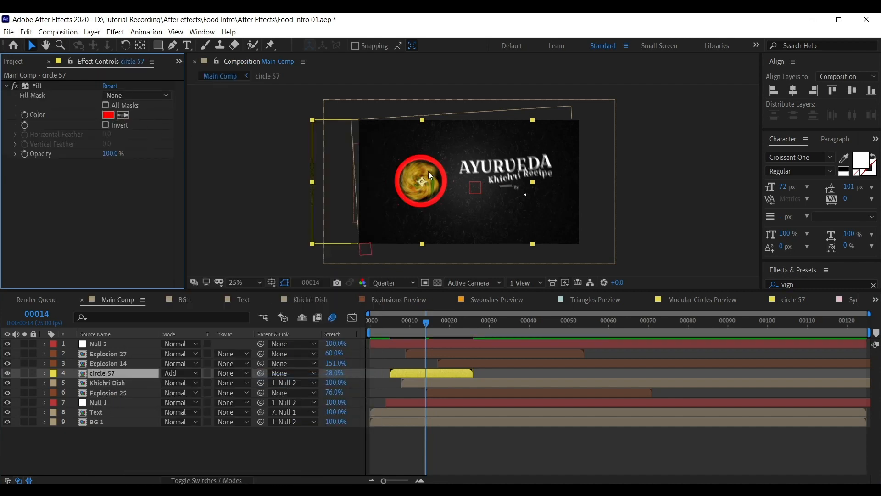
# - Set the circle 57 layer's Fill colour to bright yellow FAFF00
pyautogui.click(415, 163)
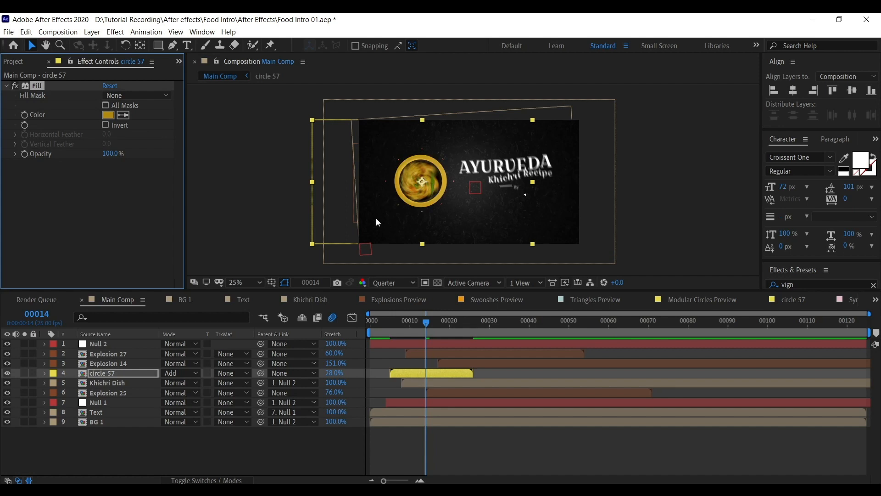
pyautogui.moveTo(390, 320); pyautogui.dragTo(410, 333)
pyautogui.click(108, 115)
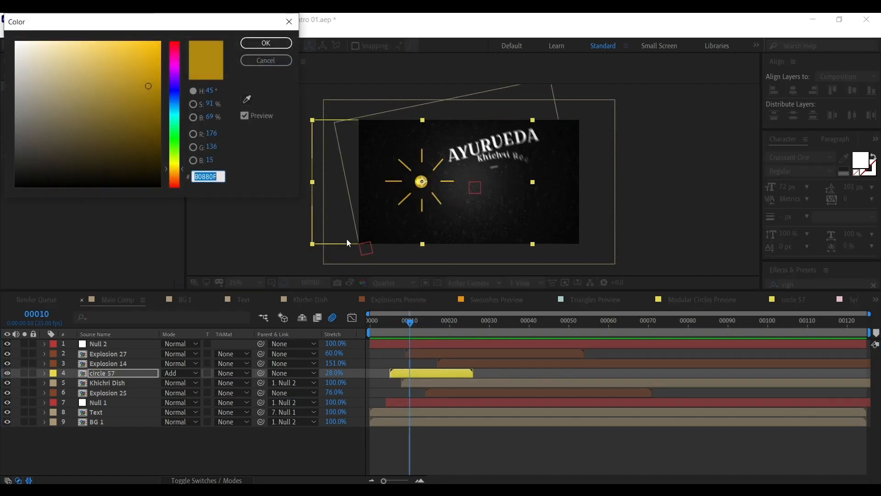
pyautogui.moveTo(151, 69); pyautogui.dragTo(161, 41)
pyautogui.click(178, 166)
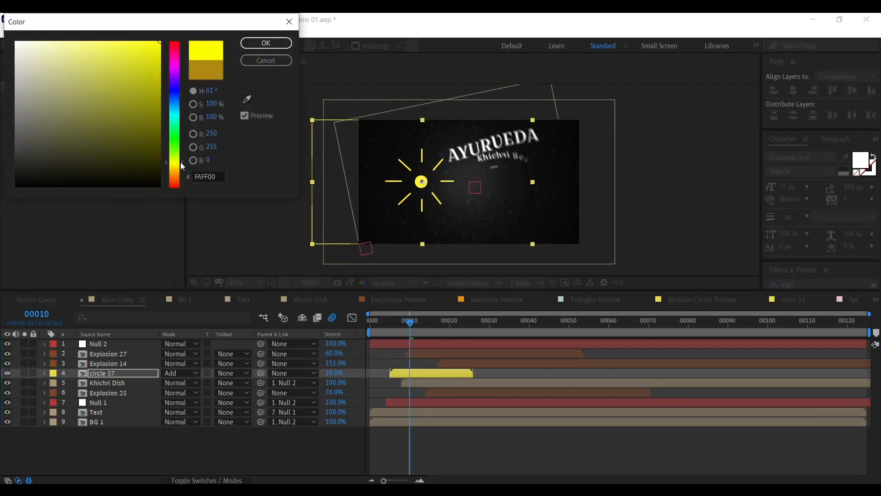
pyautogui.click(292, 44)
# - Preview Main Comp from frame 0 with the recoloured circle and move the time indicator to frame 24
pyautogui.click(379, 323)
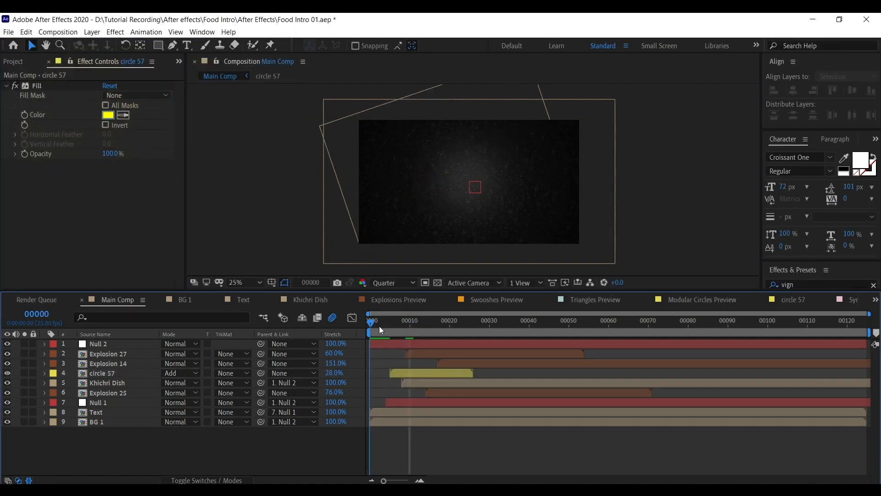
pyautogui.press('space')
pyautogui.moveTo(432, 333); pyautogui.dragTo(466, 333)
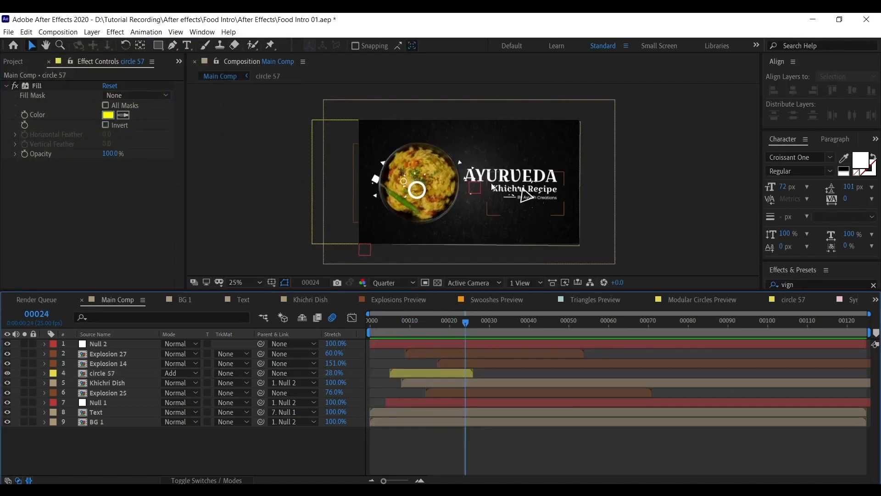
# - Copy the yellow Fill effect from the circle 57 layer
pyautogui.click(373, 181)
pyautogui.click(108, 374)
pyautogui.click(109, 383)
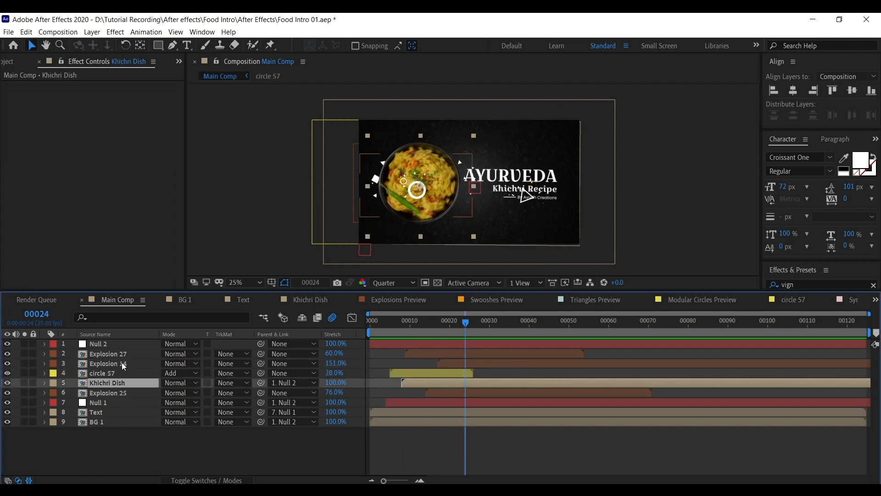
pyautogui.click(122, 363)
pyautogui.click(137, 354)
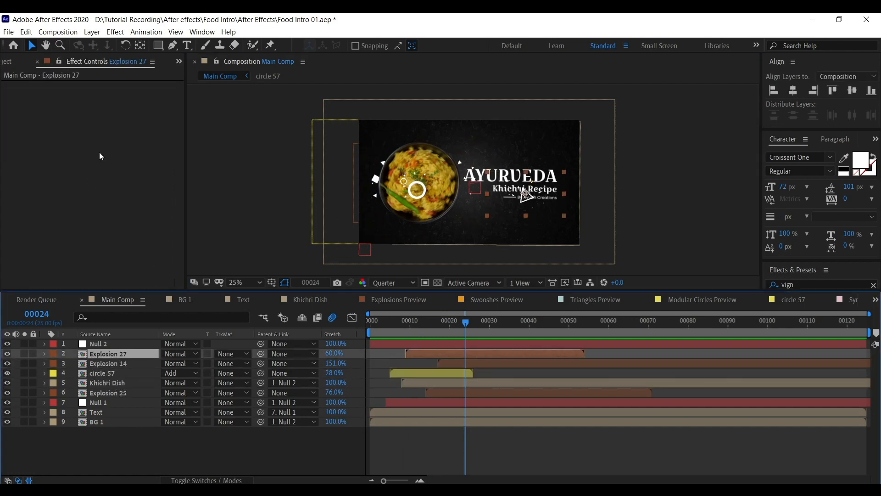
pyautogui.click(119, 376)
pyautogui.click(49, 88)
# - Try the copied yellow Fill effect on the Explosion 14 layer and on the Explosion 27 layer
pyautogui.click(119, 363)
pyautogui.click(101, 236)
pyautogui.hotkey('ctrl', 'v')
pyautogui.click(269, 229)
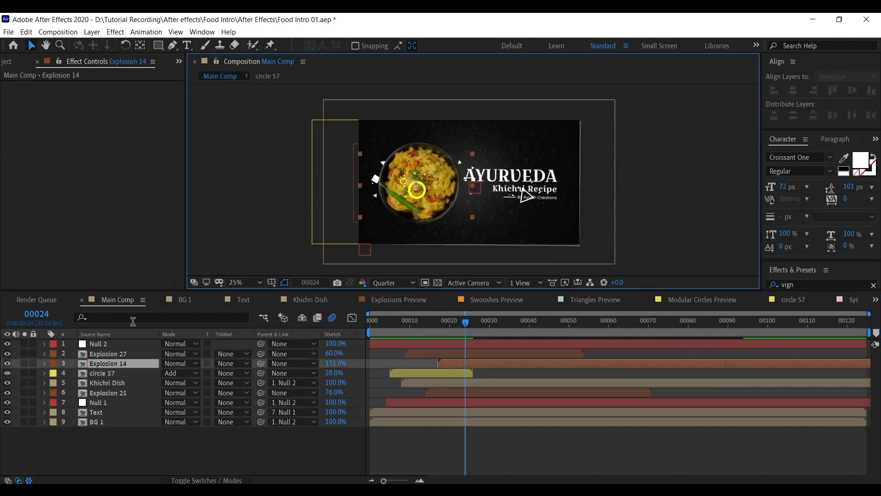
pyautogui.click(121, 354)
pyautogui.click(96, 233)
pyautogui.hotkey('ctrl', 'v')
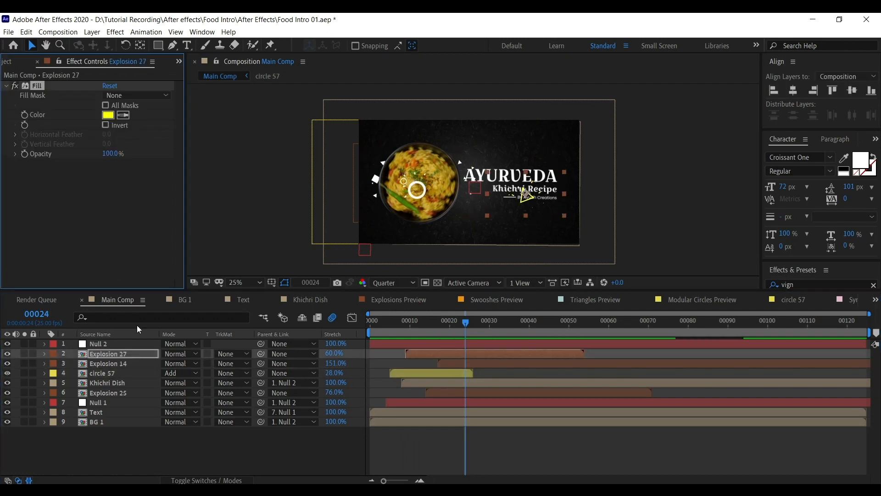
# - Paste the yellow Fill effect onto the Explosion 25 layer and save the project
pyautogui.click(111, 391)
pyautogui.click(100, 241)
pyautogui.hotkey('ctrl', 'v')
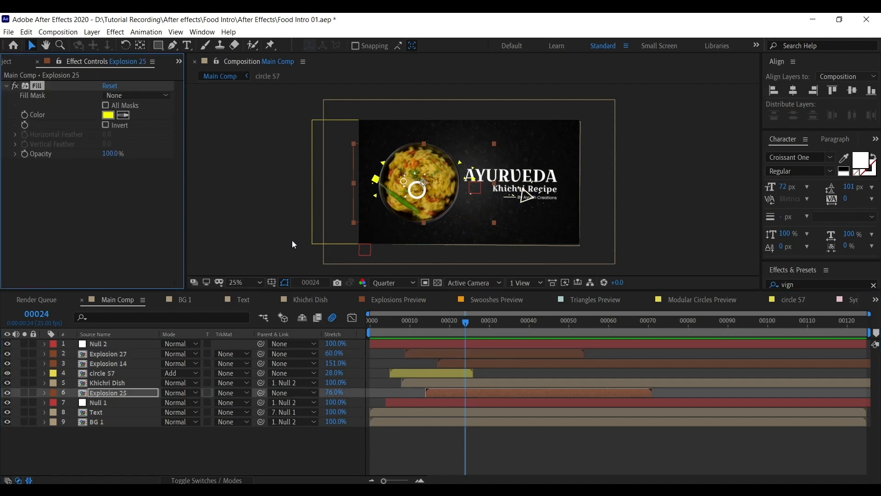
pyautogui.hotkey('ctrl', 's')
# - Replay Main Comp from about frame 7 to check the recoloured burst and stop at frame 23
pyautogui.moveTo(439, 328); pyautogui.dragTo(397, 331)
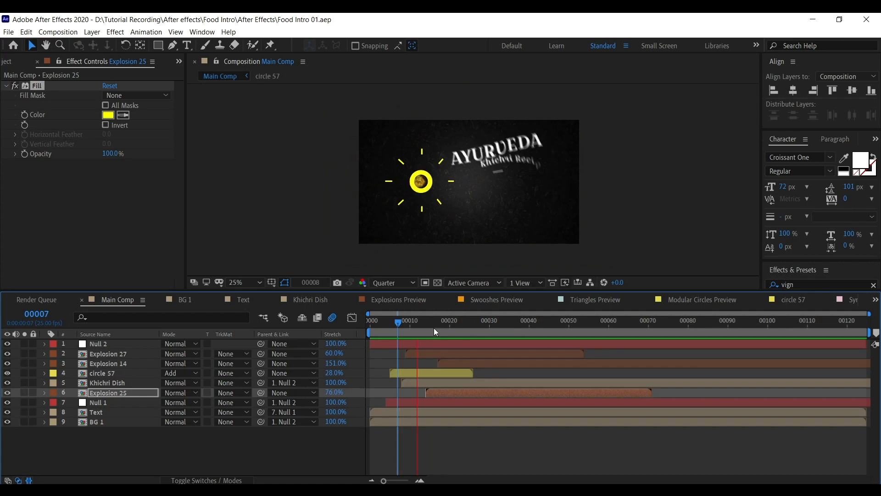
pyautogui.click(530, 200)
pyautogui.press('space')
pyautogui.moveTo(414, 329); pyautogui.dragTo(462, 328)
# - Paste the yellow Fill effect onto the Explosion 27 triangle burst over the title and save the project
pyautogui.click(610, 232)
pyautogui.click(534, 197)
pyautogui.click(65, 203)
pyautogui.hotkey('ctrl', 'v')
pyautogui.click(510, 270)
pyautogui.hotkey('ctrl', 's')
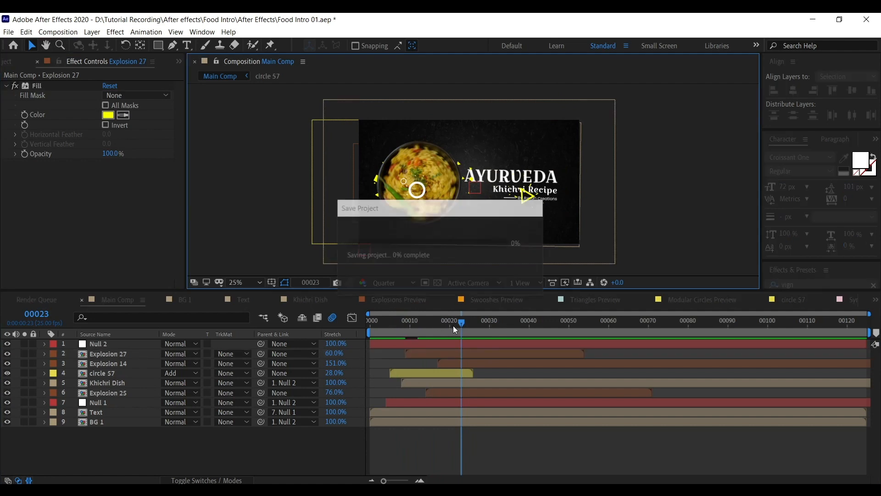
# - Replay Main Comp from frame 6 to check the yellow explosion bursts
pyautogui.moveTo(459, 323); pyautogui.dragTo(404, 321)
pyautogui.press('space')
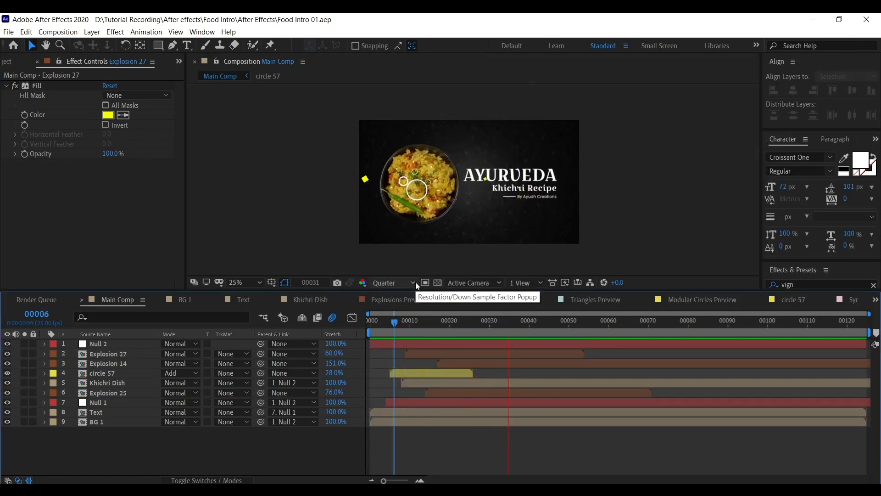
pyautogui.press('space')
# - Add Swoosh 10 from Swooshes Preview to Main Comp over the title's right end, stretched to 33% and scaled to 58%
pyautogui.click(494, 300)
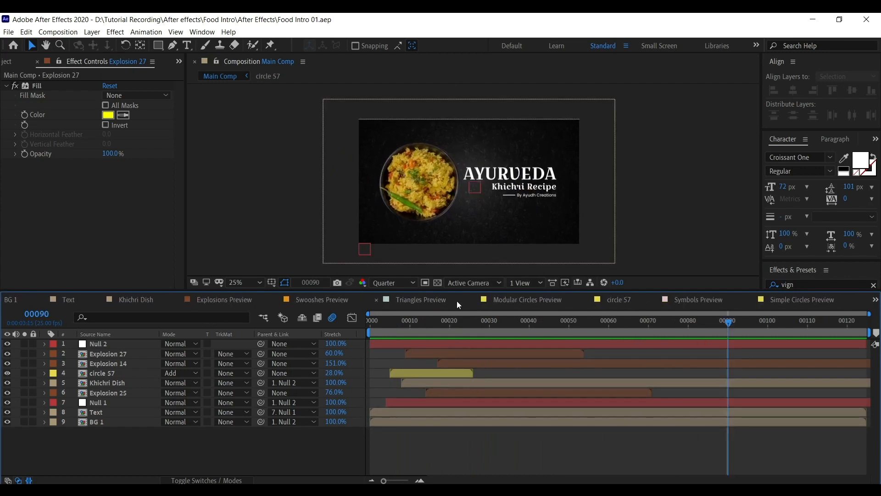
pyautogui.moveTo(362, 326); pyautogui.dragTo(339, 323)
pyautogui.click(387, 284)
pyautogui.click(400, 348)
pyautogui.moveTo(398, 328); pyautogui.dragTo(468, 327)
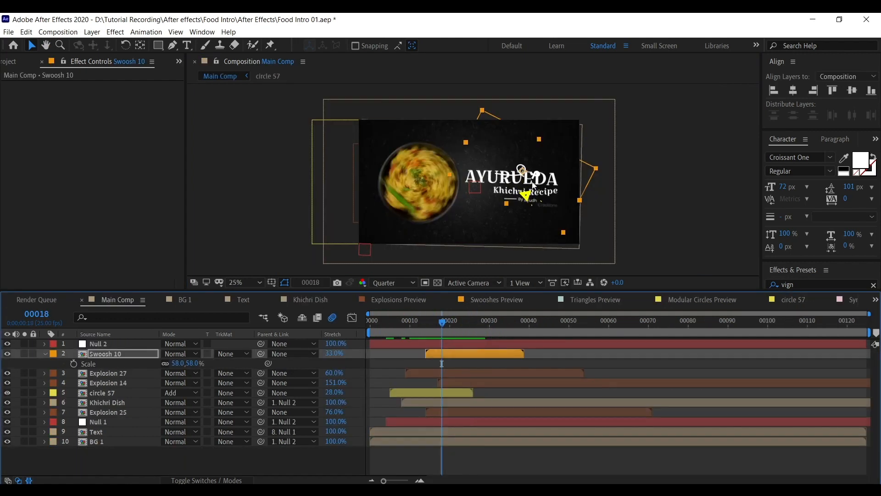
pyautogui.moveTo(534, 185); pyautogui.dragTo(545, 193)
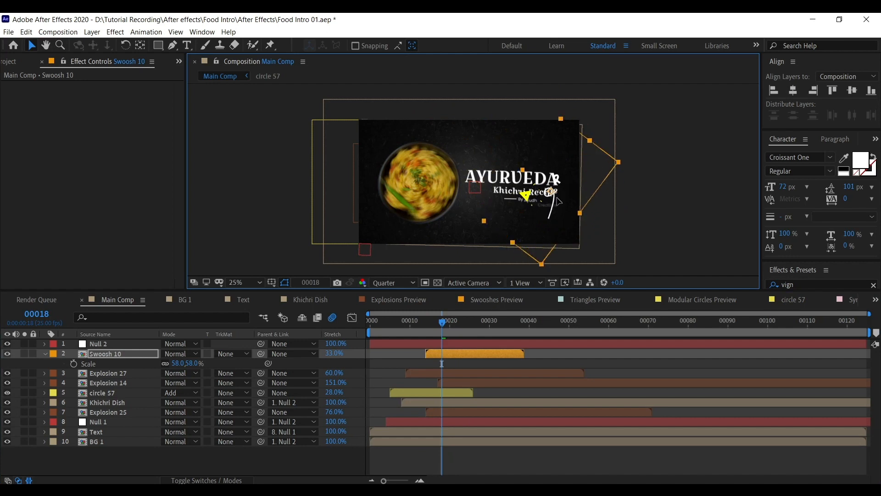
pyautogui.moveTo(516, 335); pyautogui.dragTo(436, 336)
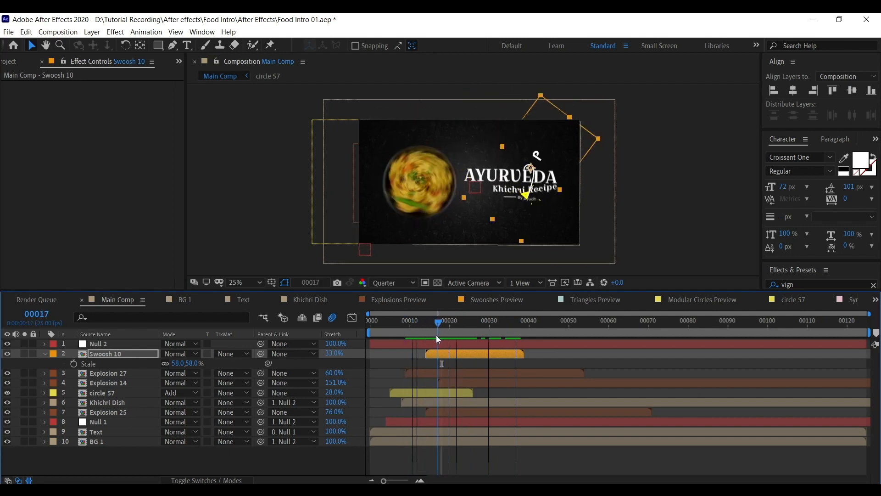
# - Copy the yellow Fill effect from Explosion 27 onto the Swoosh 10 layer
pyautogui.click(108, 373)
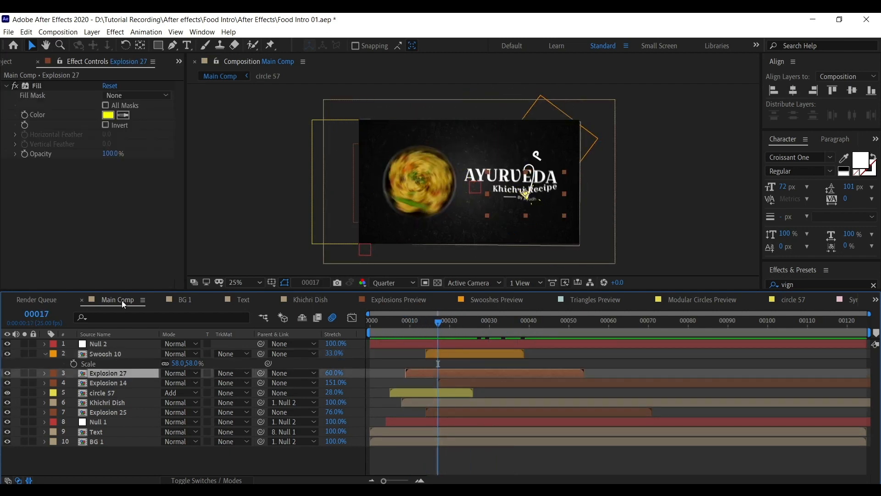
pyautogui.click(43, 85)
pyautogui.hotkey('ctrl', 'c')
pyautogui.hotkey('ctrl', 'Up')
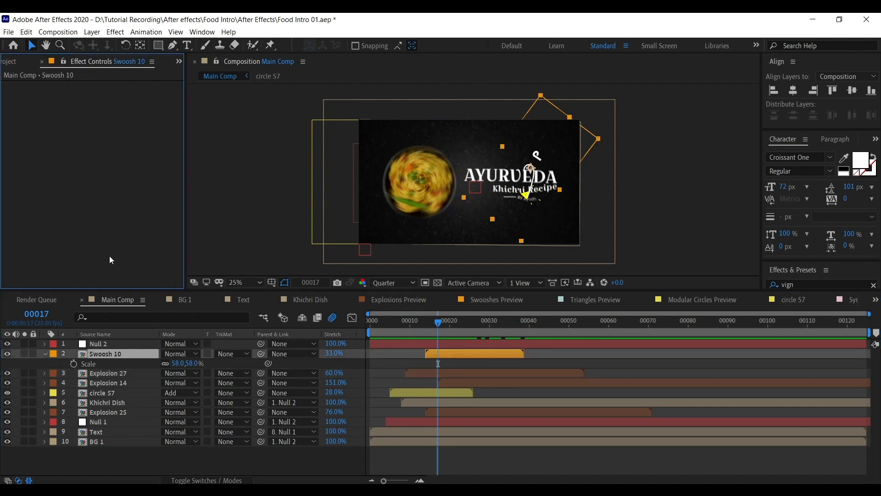
pyautogui.hotkey('ctrl', 'v')
# - Replay Main Comp from frame 11 with the yellow swoosh and save the project
pyautogui.moveTo(409, 323)
pyautogui.mouseDown()
pyautogui.moveTo(494, 327)
pyautogui.moveTo(423, 326)
pyautogui.mouseUp()
pyautogui.press('space')
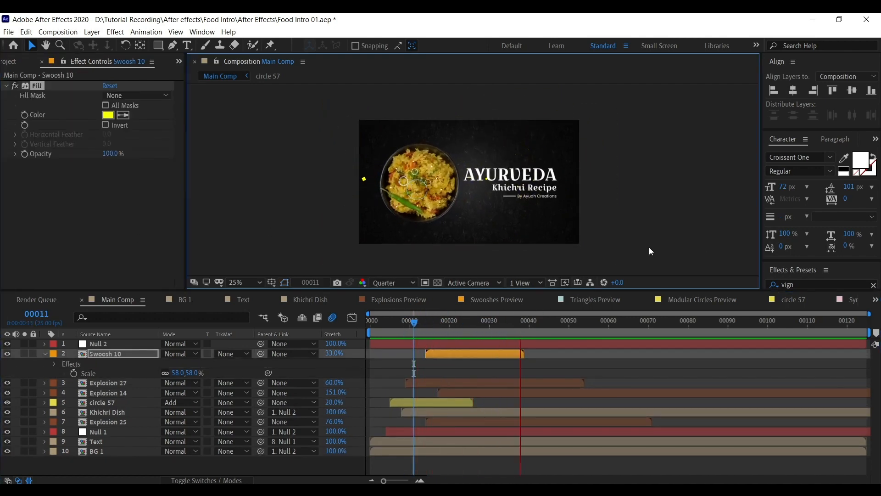
pyautogui.hotkey('ctrl', 's')
pyautogui.moveTo(395, 329); pyautogui.dragTo(426, 328)
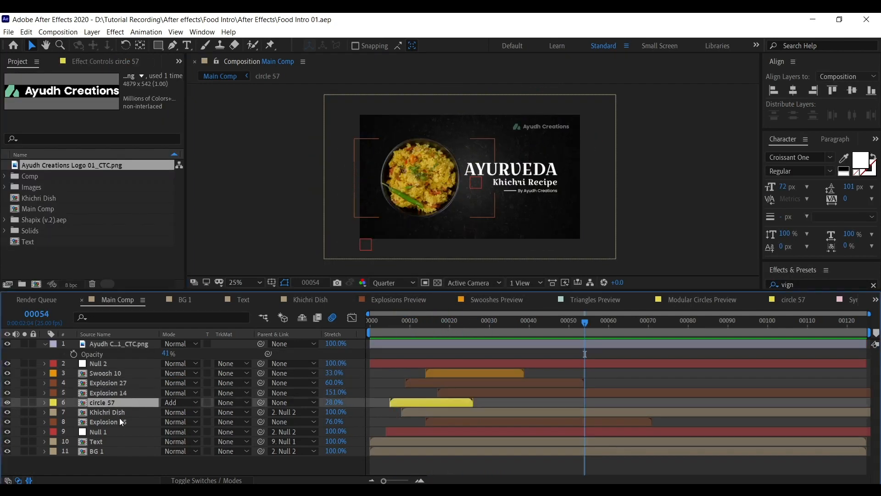
# - Apply Exposure 0.32 with gamma correction 1.29, plus Vibrance 30 with saturation 16, to the Khichri Dish layer
pyautogui.click(115, 412)
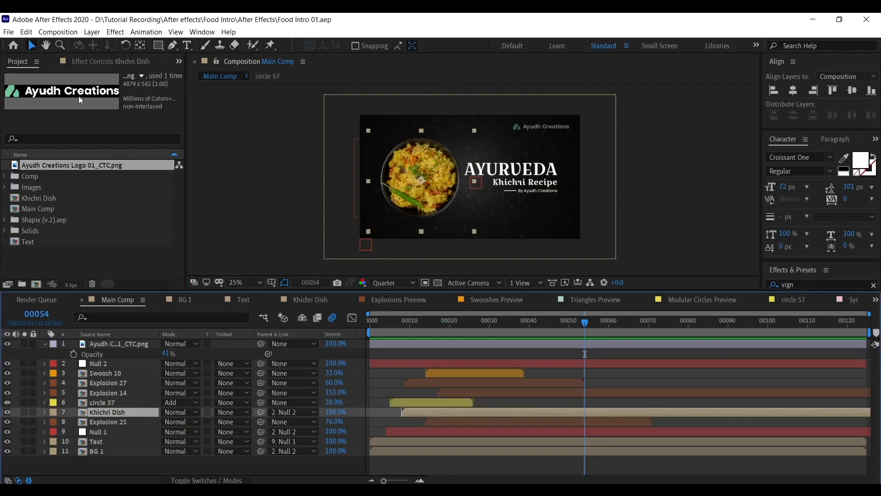
pyautogui.click(90, 60)
pyautogui.rightClick(65, 163)
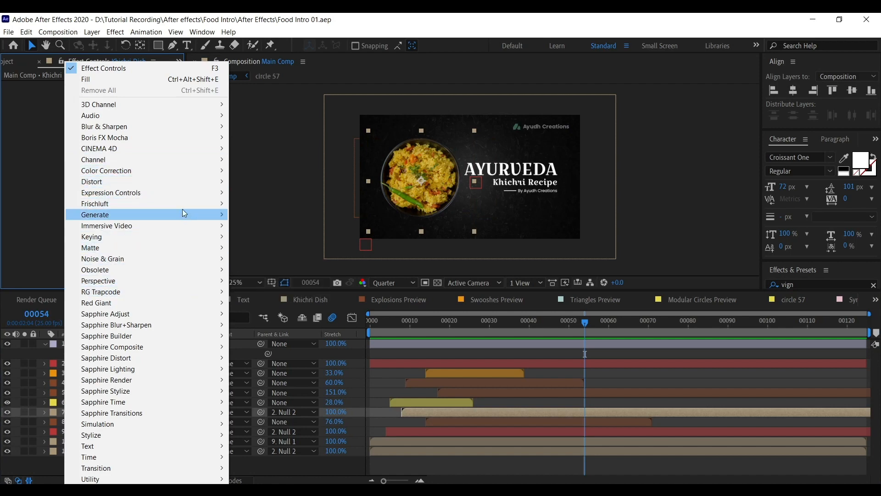
pyautogui.moveTo(177, 171)
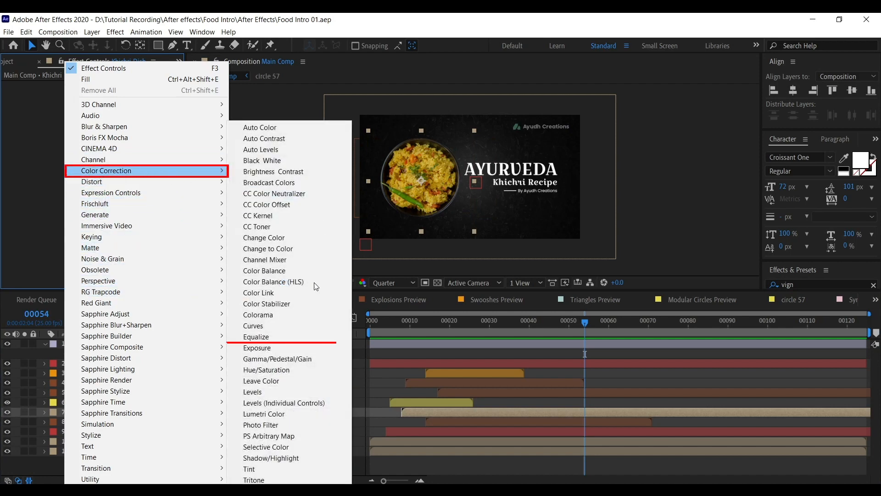
pyautogui.click(281, 348)
pyautogui.moveTo(113, 115); pyautogui.dragTo(112, 134)
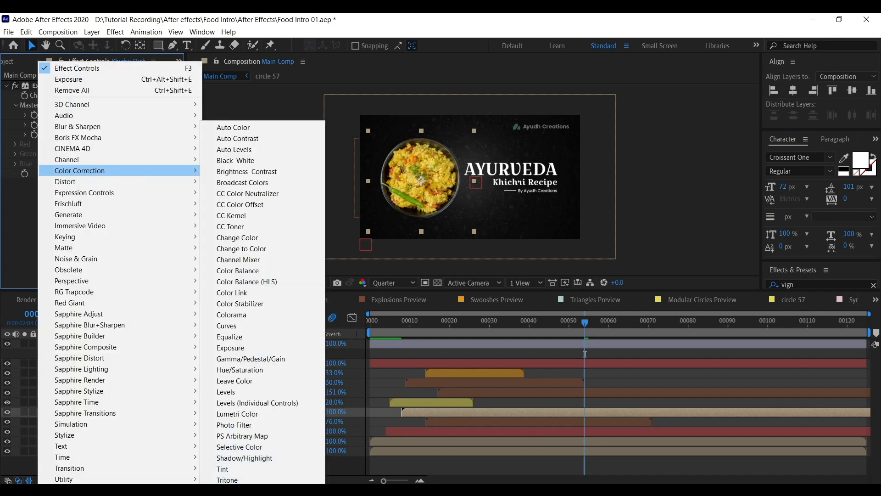
pyautogui.click(236, 488)
pyautogui.moveTo(112, 192); pyautogui.dragTo(112, 192)
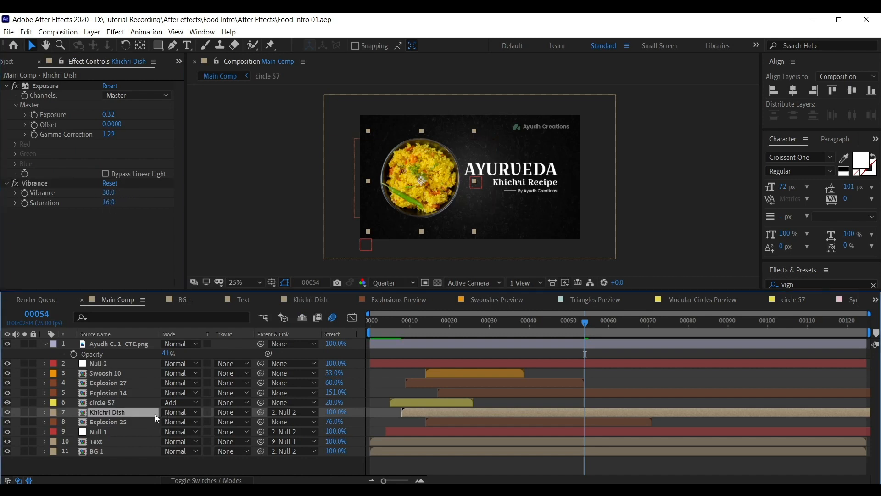
# - Switch the Khichri Dish layer's effects off and on to compare the colour correction, and save the project
pyautogui.press('F4')
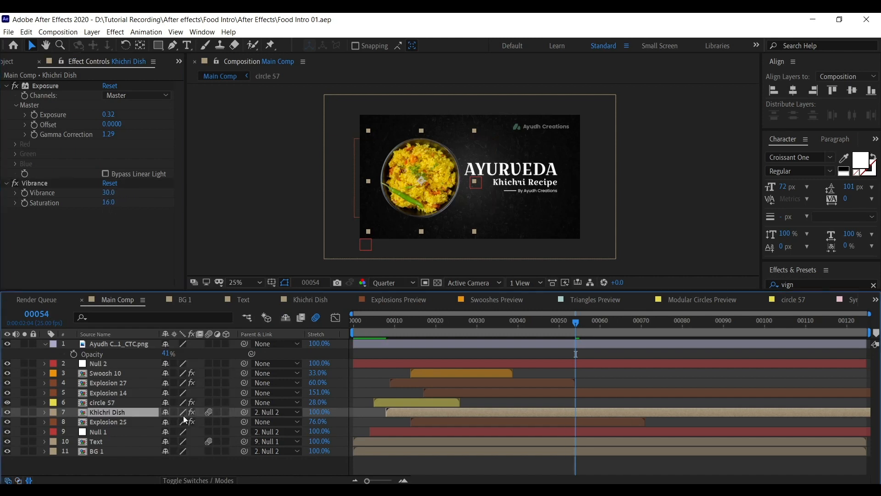
pyautogui.click(192, 412)
pyautogui.click(192, 412)
pyautogui.click(191, 412)
pyautogui.click(191, 412)
pyautogui.hotkey('ctrl', 's')
# - Apply a Drop Shadow effect to the Khichri Dish layer with shadow colour 5B0E0E and softness 102
pyautogui.click(100, 251)
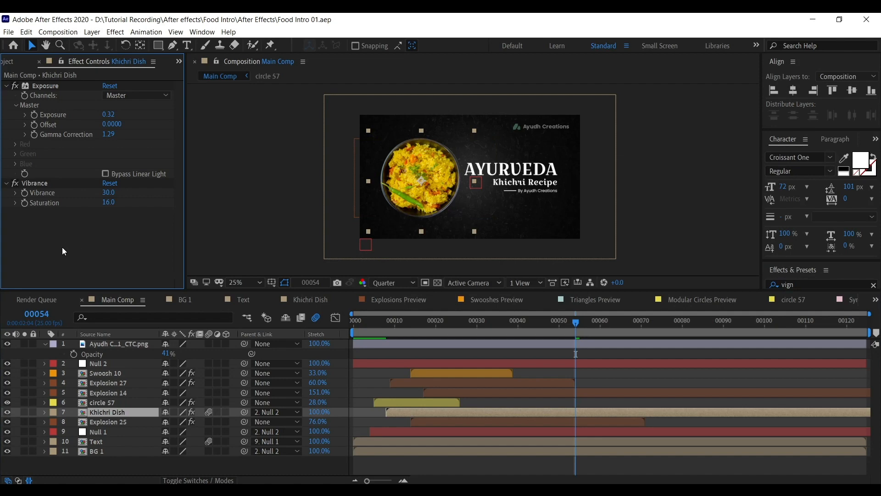
pyautogui.rightClick(99, 240)
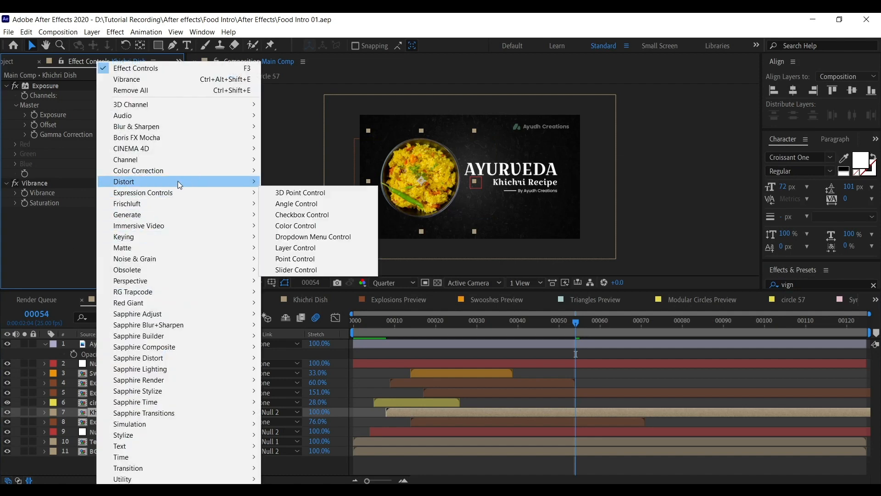
pyautogui.moveTo(153, 284)
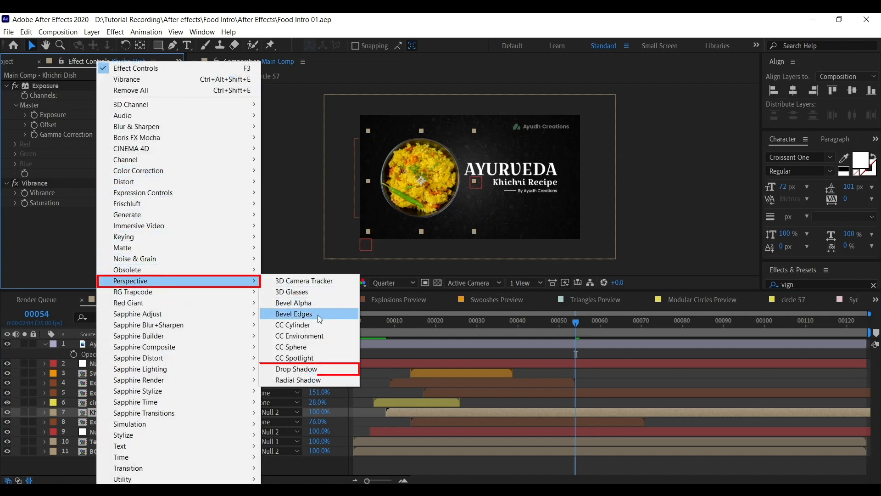
pyautogui.click(313, 369)
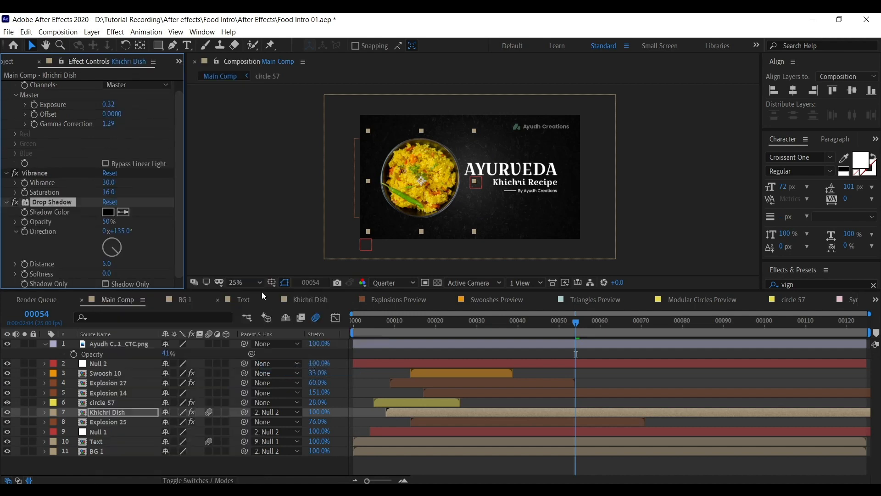
pyautogui.click(108, 212)
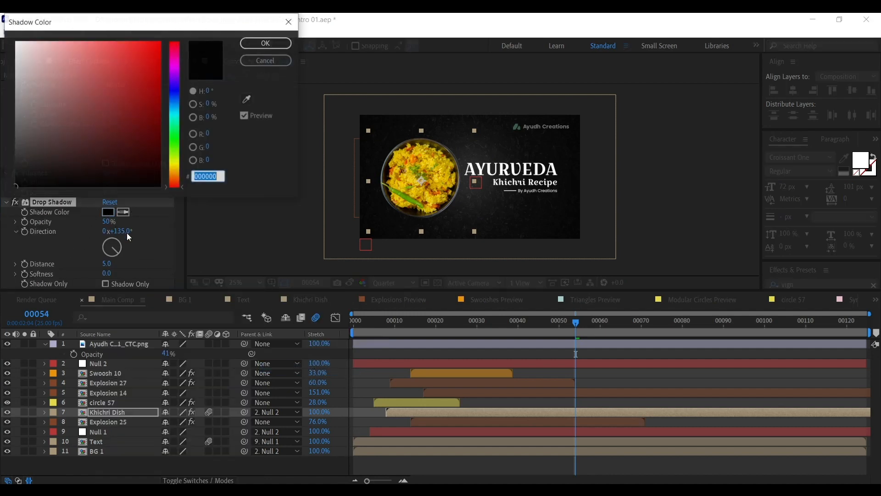
pyautogui.click(137, 133)
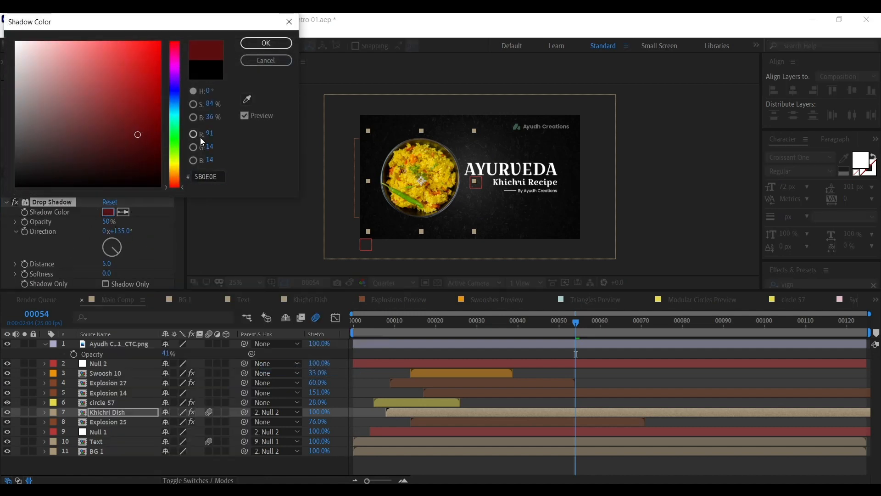
pyautogui.click(266, 43)
pyautogui.moveTo(105, 274); pyautogui.dragTo(148, 273)
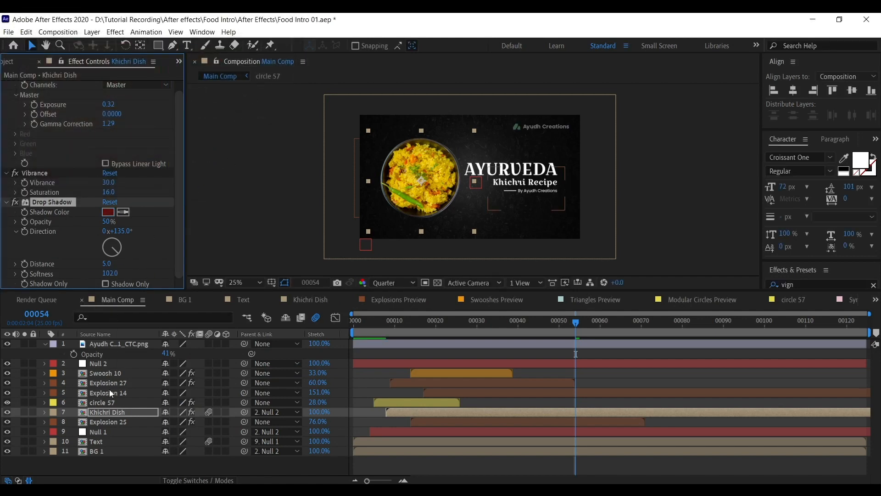
pyautogui.click(107, 409)
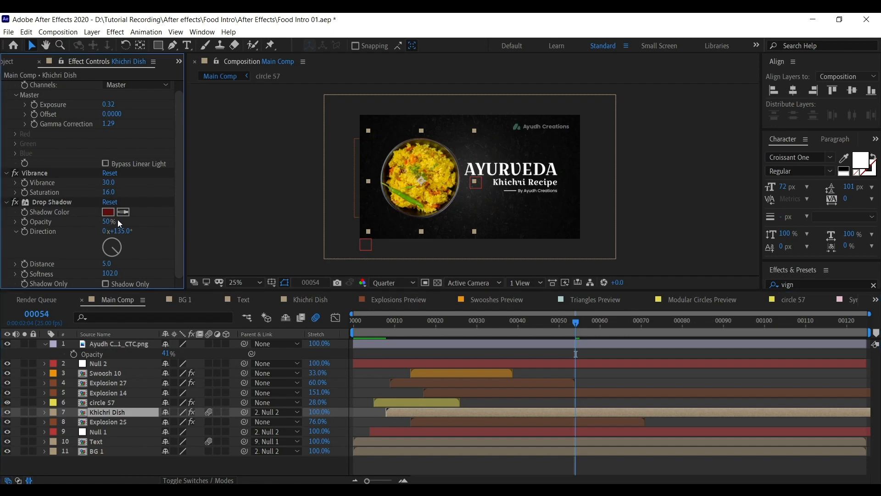
# - Set the Khichri Dish drop shadow's opacity to 99%, distance to 163 and softness to 1202
pyautogui.moveTo(109, 222); pyautogui.dragTo(203, 221)
pyautogui.moveTo(107, 267); pyautogui.dragTo(177, 266)
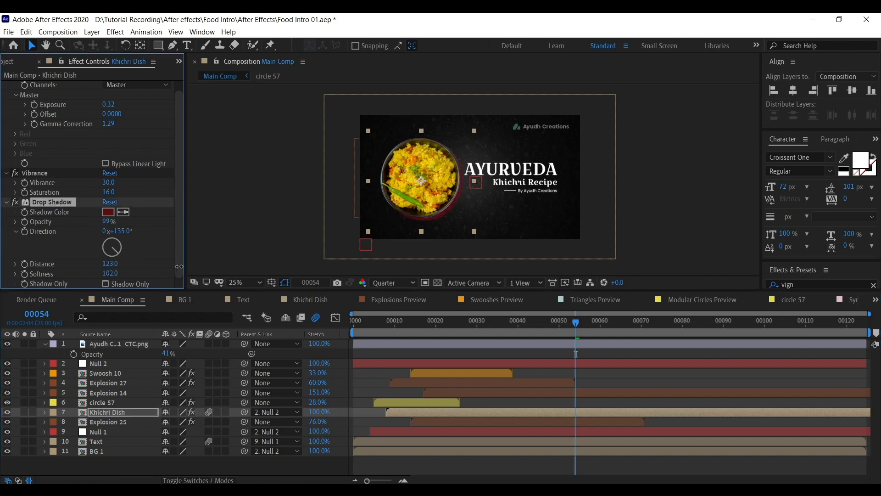
pyautogui.moveTo(113, 273); pyautogui.dragTo(110, 274)
# - Change the dish's shadow colour to near-black 020101
pyautogui.click(108, 212)
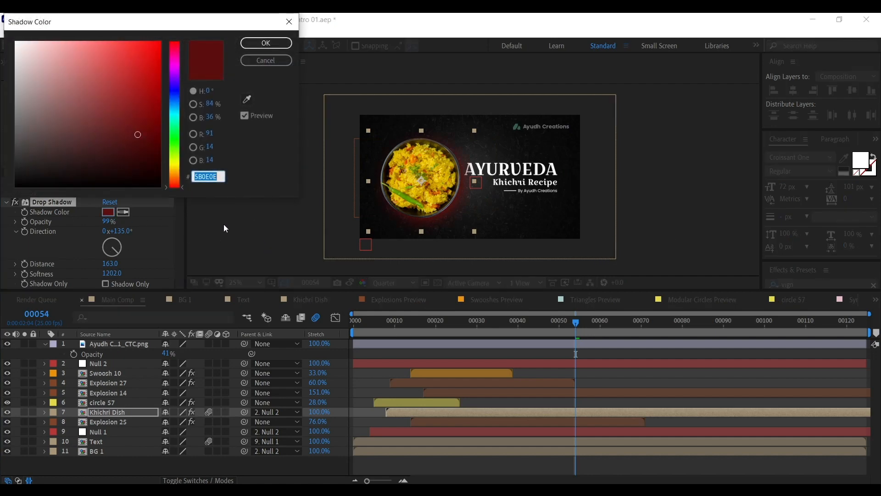
pyautogui.click(17, 147)
pyautogui.moveTo(52, 144)
pyautogui.mouseDown()
pyautogui.moveTo(108, 170)
pyautogui.moveTo(97, 186)
pyautogui.moveTo(111, 188)
pyautogui.moveTo(113, 176)
pyautogui.moveTo(163, 179)
pyautogui.moveTo(83, 185)
pyautogui.mouseUp()
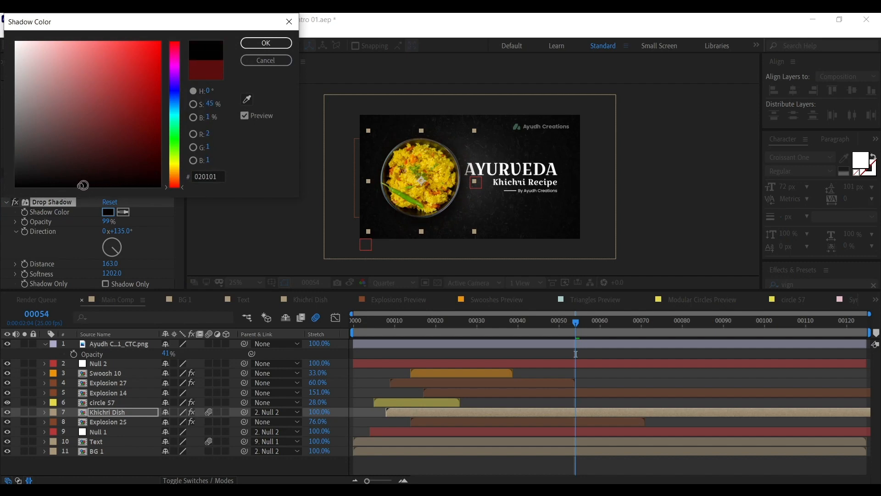
pyautogui.click(267, 42)
# - Set the dish shadow's direction to 91° and softness to 1194, and save the project
pyautogui.click(105, 258)
pyautogui.moveTo(112, 248)
pyautogui.mouseDown()
pyautogui.moveTo(114, 240)
pyautogui.moveTo(121, 247)
pyautogui.mouseUp()
pyautogui.click(258, 225)
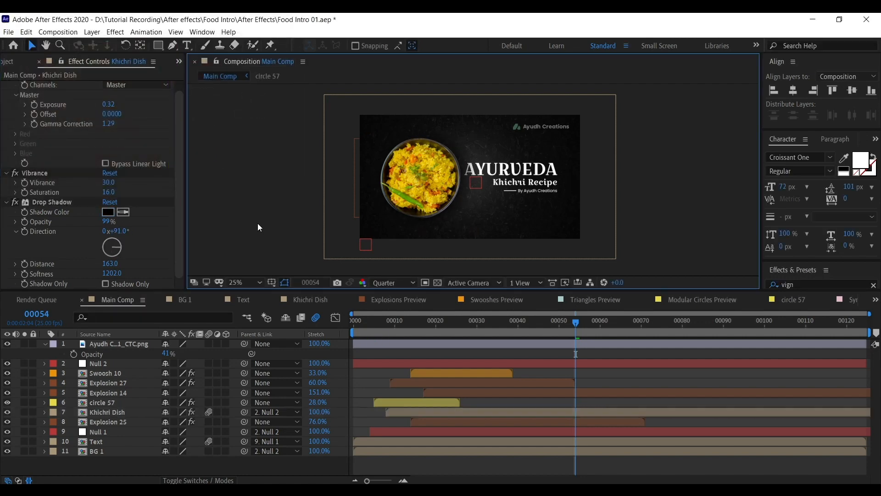
pyautogui.moveTo(112, 273); pyautogui.dragTo(13, 275)
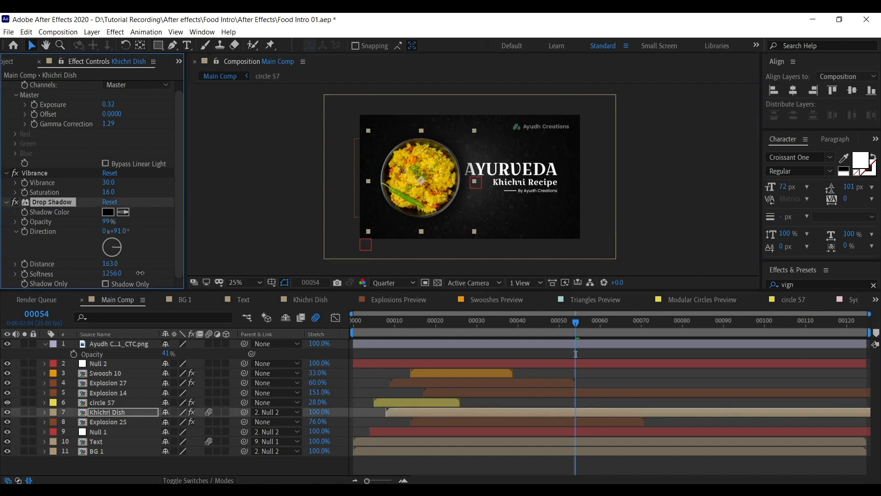
pyautogui.click(266, 196)
pyautogui.hotkey('ctrl', 's')
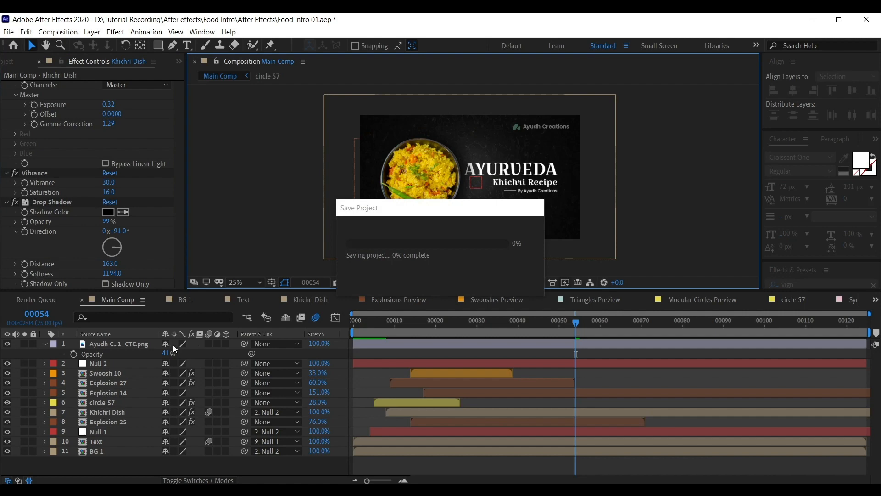
# - In the BG 1 composition, set Adjustment Layer 1's CC Vignette angle of view to 77.2 and centre to 1594.9, 857.6
pyautogui.doubleClick(122, 452)
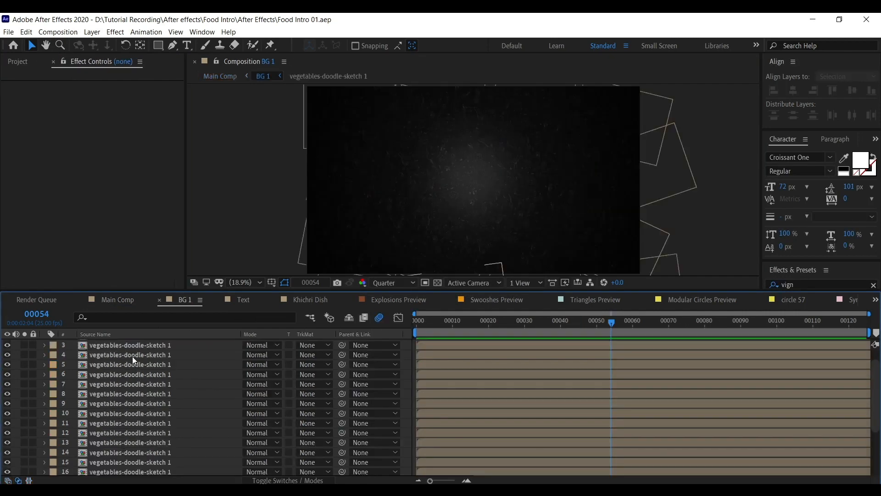
pyautogui.click(153, 344)
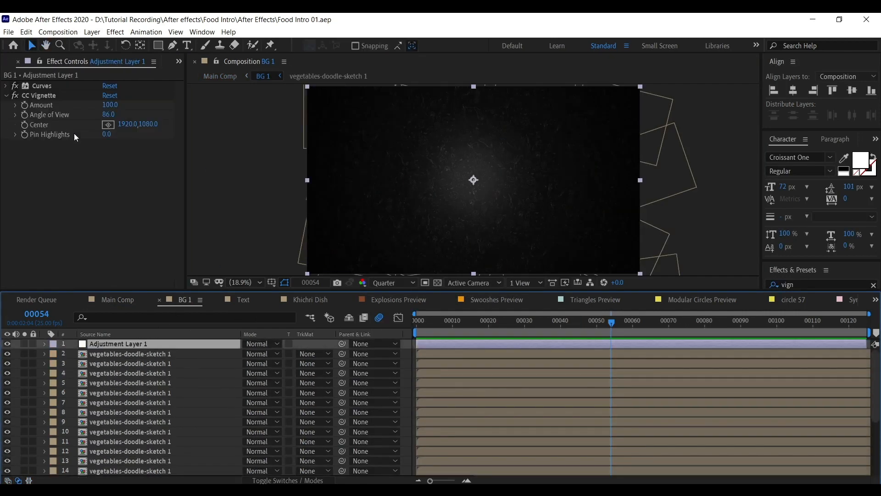
pyautogui.click(41, 86)
pyautogui.click(34, 95)
pyautogui.click(107, 124)
pyautogui.click(355, 130)
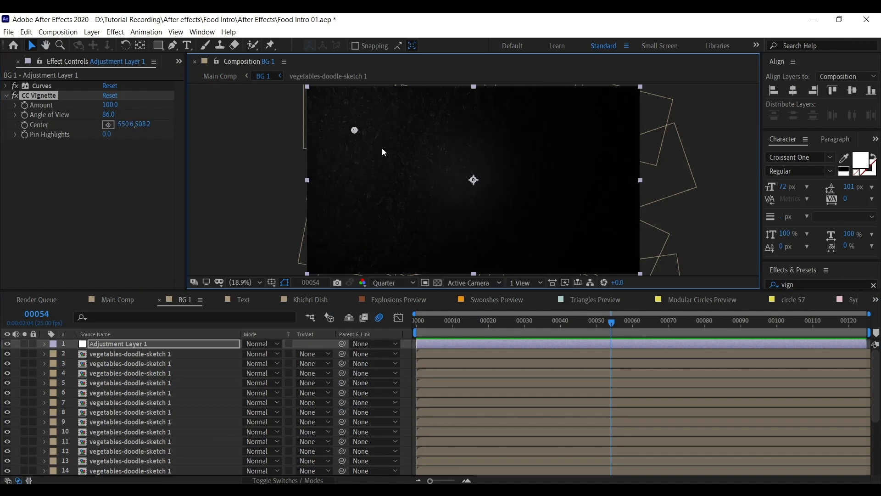
pyautogui.moveTo(366, 140); pyautogui.dragTo(368, 157)
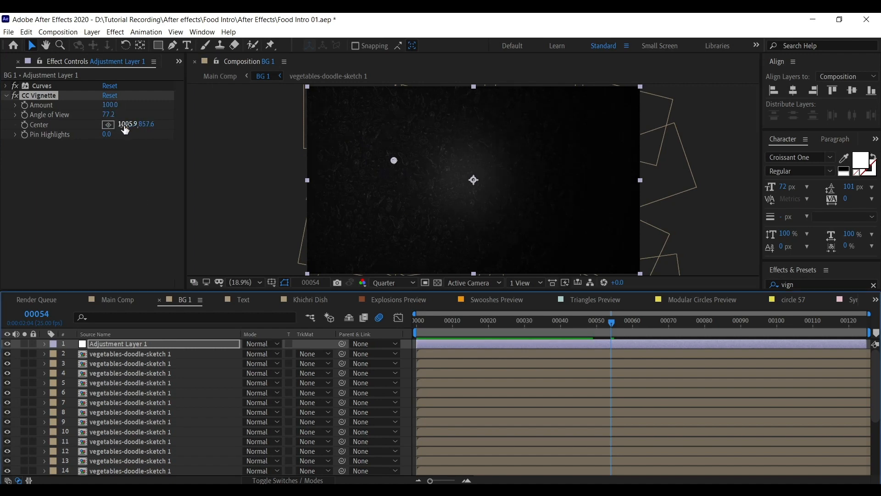
pyautogui.moveTo(127, 127); pyautogui.dragTo(434, 128)
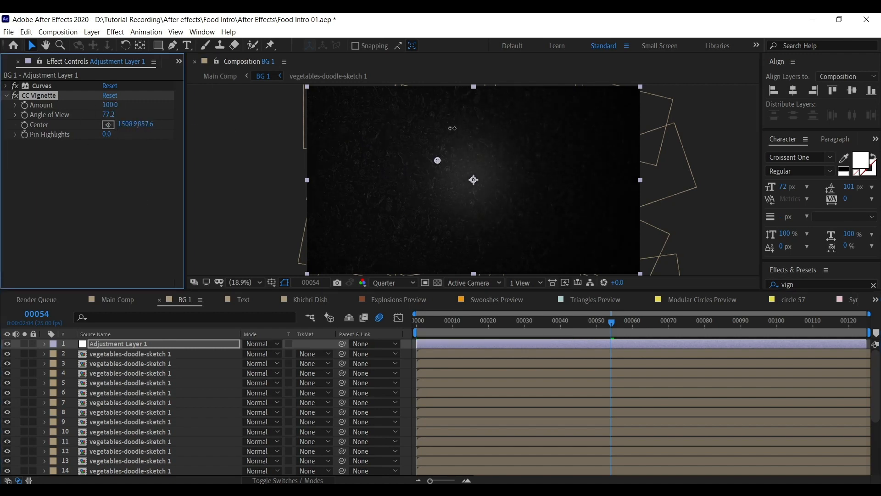
# - Return to Main Comp, save the project and preview the intro from frame 0
pyautogui.press('Tab')
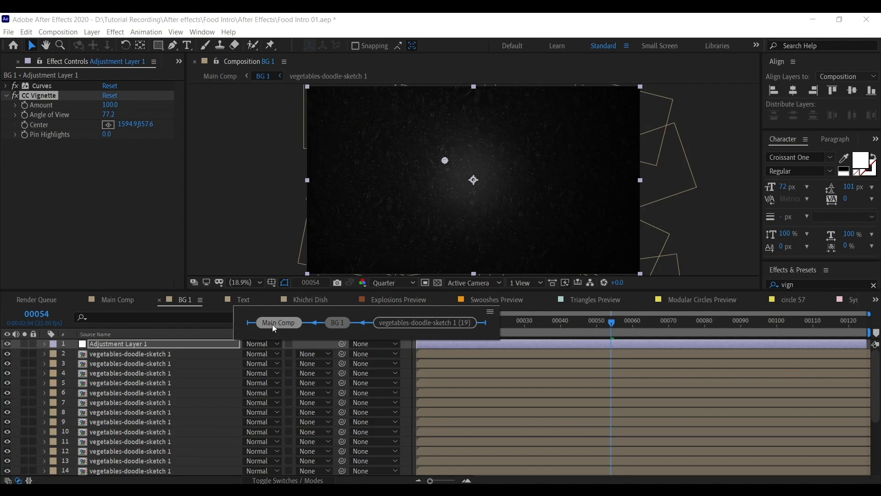
pyautogui.click(275, 325)
pyautogui.click(720, 196)
pyautogui.hotkey('ctrl', 's')
pyautogui.press('space')
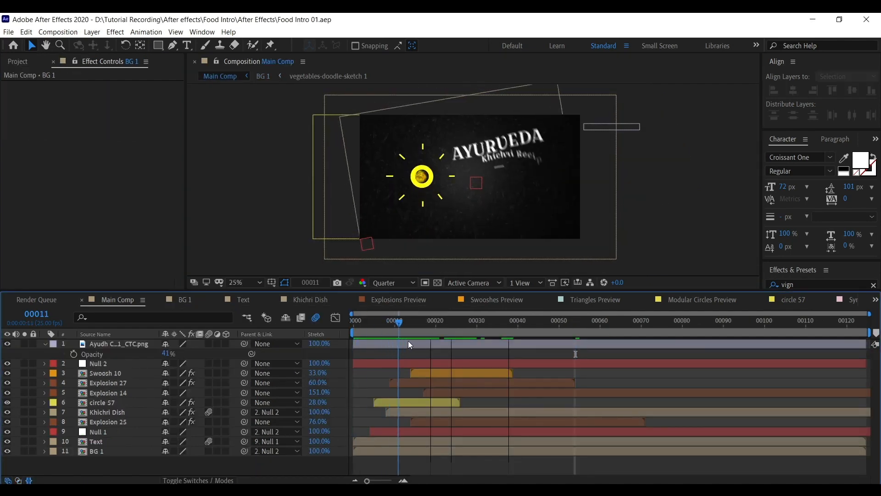
pyautogui.press('space')
pyautogui.press('space')
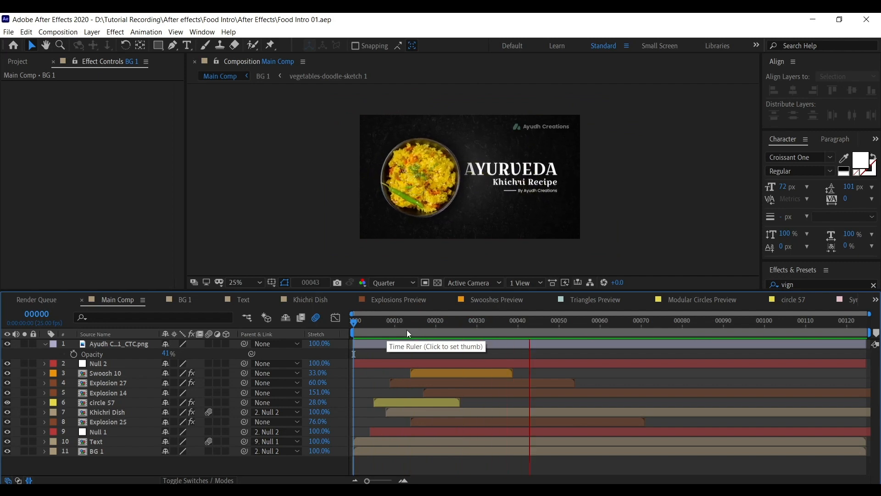
# - Collapse the logo layer's opacity property in Main Comp and stop the preview
pyautogui.click(94, 346)
pyautogui.press('t')
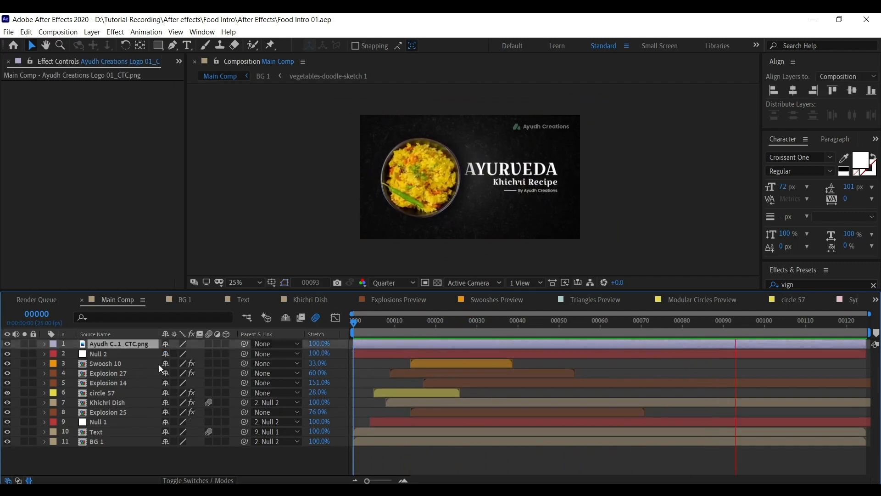
pyautogui.press('space')
pyautogui.click(120, 442)
pyautogui.hotkey('ctrl', 'a')
pyautogui.click(118, 447)
pyautogui.hotkey('ctrl', 'a')
pyautogui.click(115, 446)
pyautogui.click(132, 390)
pyautogui.click(129, 373)
pyautogui.click(130, 412)
pyautogui.click(122, 402)
pyautogui.click(115, 354)
pyautogui.click(121, 383)
pyautogui.click(120, 412)
# - Open the Text composition, collapse the properties of all its layers and fit the frame in the viewer
pyautogui.click(105, 431)
pyautogui.doubleClick(103, 431)
pyautogui.hotkey('ctrl', 'a')
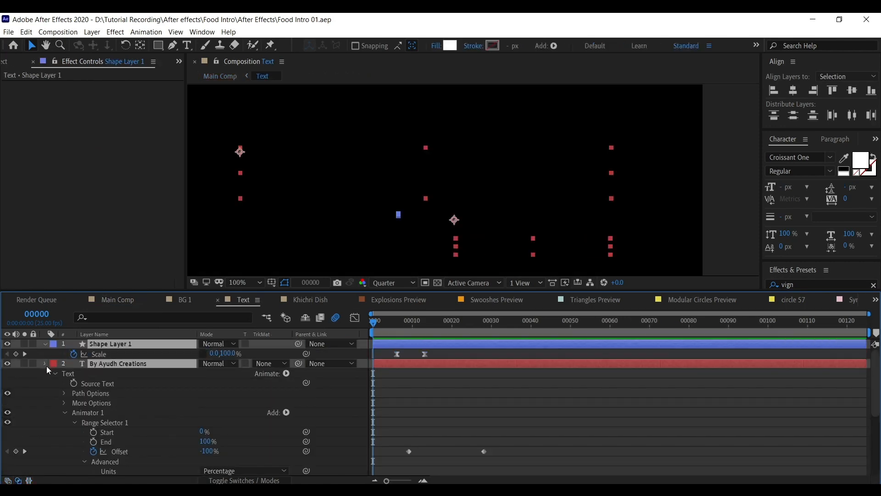
pyautogui.click(45, 363)
pyautogui.click(92, 407)
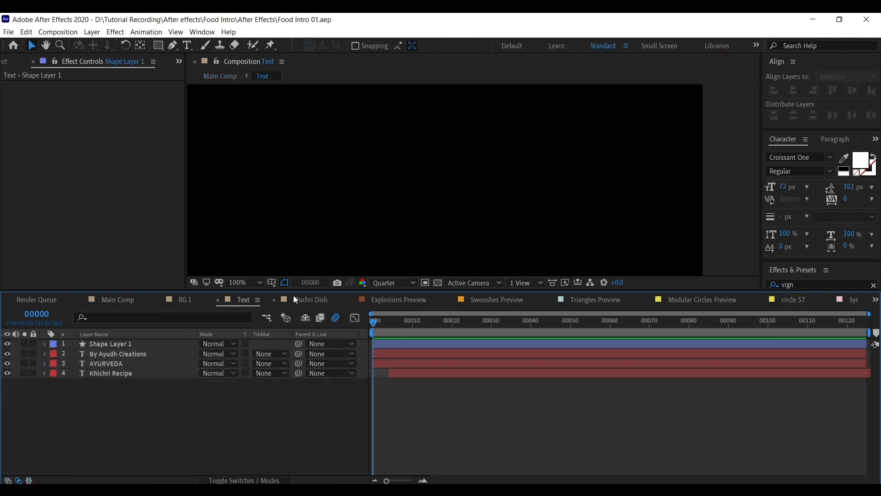
pyautogui.click(248, 283)
pyautogui.click(280, 80)
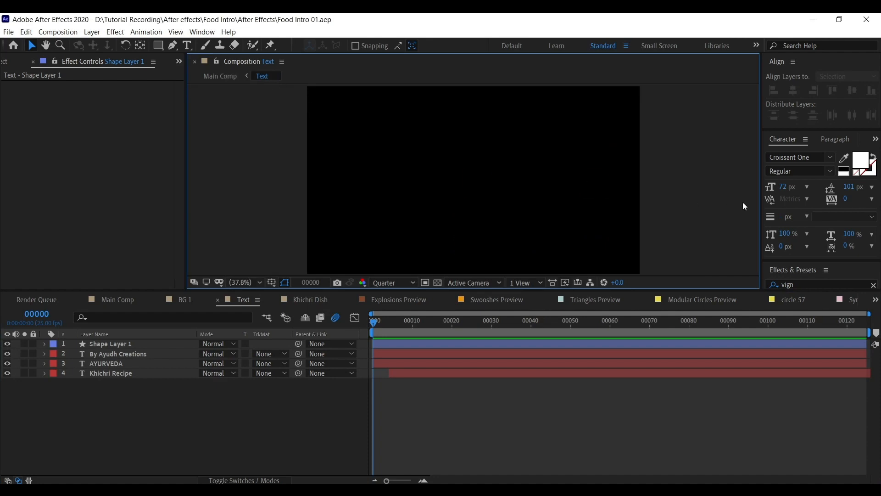
# - At frame 61, duplicate the AYURVEDA and Khichri Recipe text layers to the top of the layer stack and hide the originals
pyautogui.click(614, 321)
pyautogui.click(106, 363)
pyautogui.keyDown('shift'); pyautogui.click(129, 373); pyautogui.keyUp('shift')
pyautogui.hotkey('ctrl', 'd')
pyautogui.moveTo(119, 386); pyautogui.dragTo(131, 342)
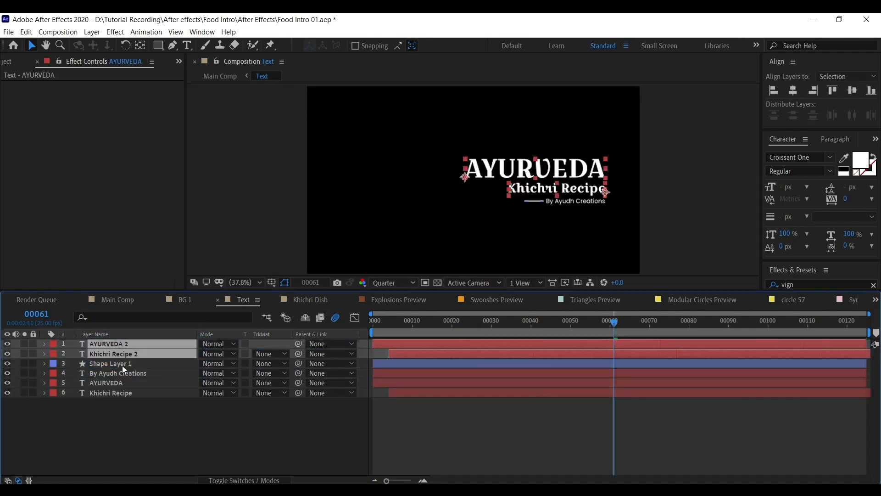
pyautogui.click(103, 384)
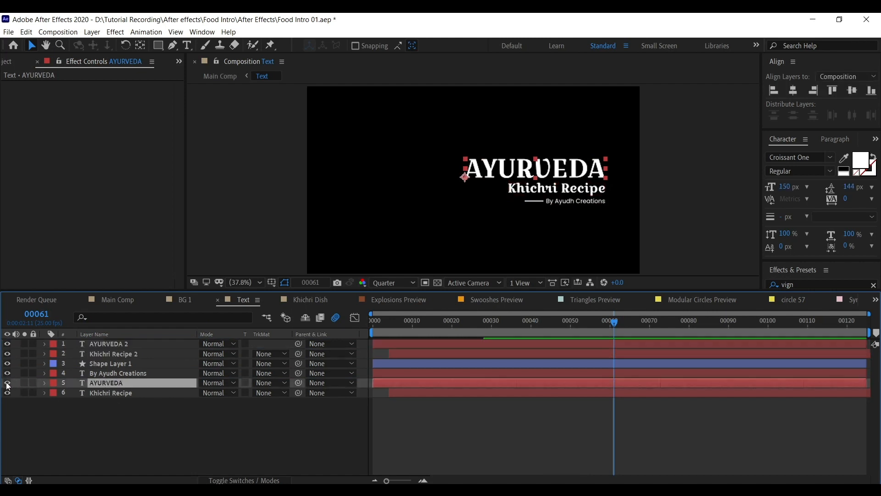
pyautogui.moveTo(8, 383); pyautogui.dragTo(8, 393)
# - Pre-compose the AYURVEDA 2 layer into a new composition named AYURVEDA
pyautogui.click(116, 356)
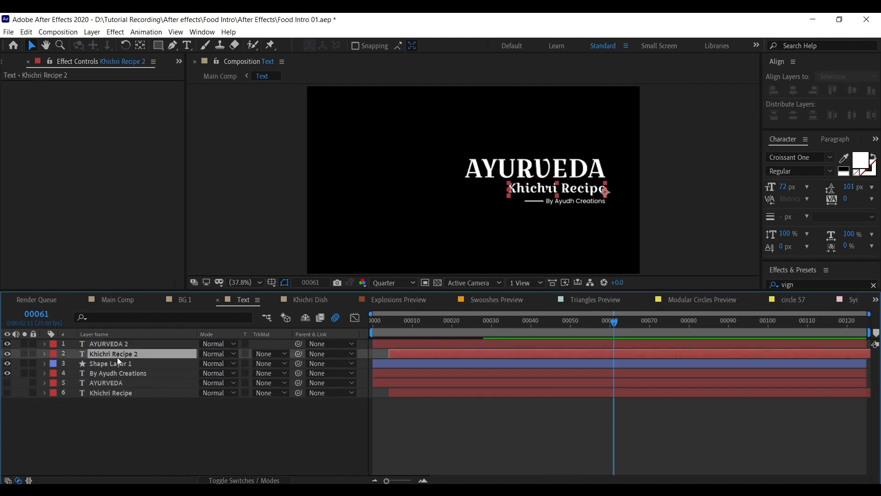
pyautogui.click(109, 347)
pyautogui.hotkey('ctrl', 'shift', 'c')
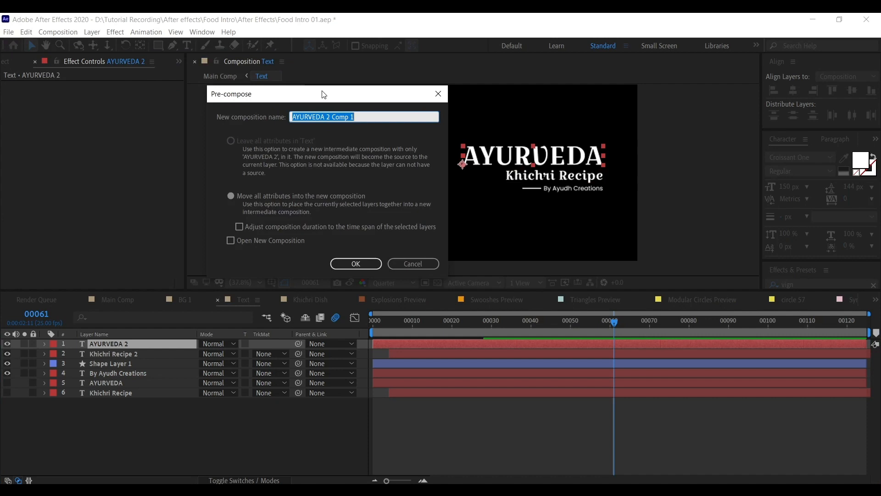
pyautogui.moveTo(369, 121); pyautogui.dragTo(329, 121)
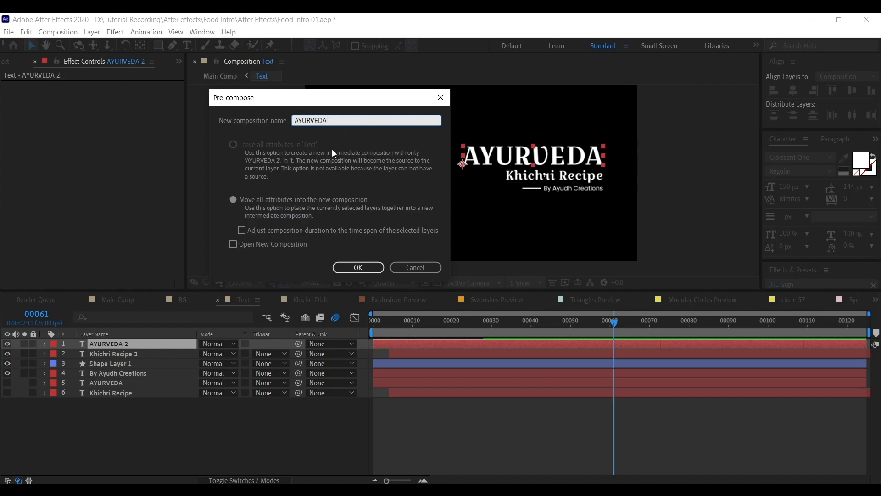
pyautogui.click(345, 271)
# - Pre-compose the Khichri Recipe 2 layer into a new composition named Khichri Recipe
pyautogui.click(140, 353)
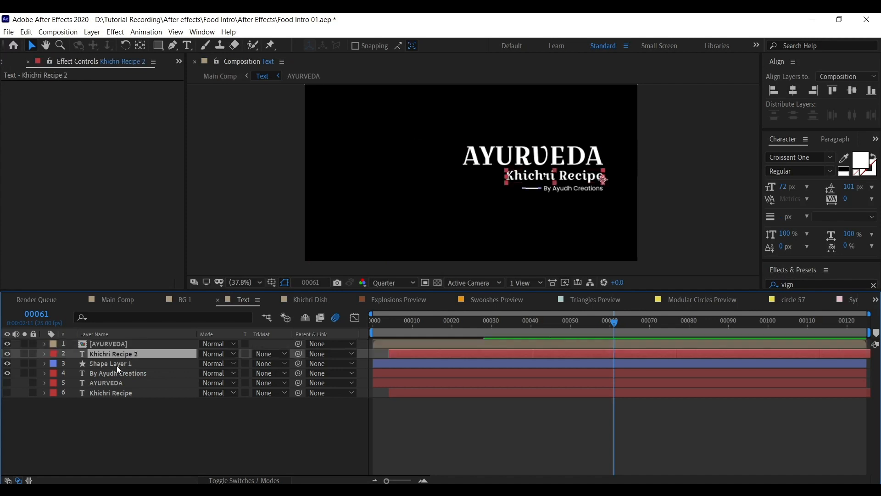
pyautogui.hotkey('ctrl', 'shift', 'c')
pyautogui.moveTo(331, 121)
pyautogui.mouseDown()
pyautogui.moveTo(378, 118)
pyautogui.moveTo(340, 119)
pyautogui.mouseUp()
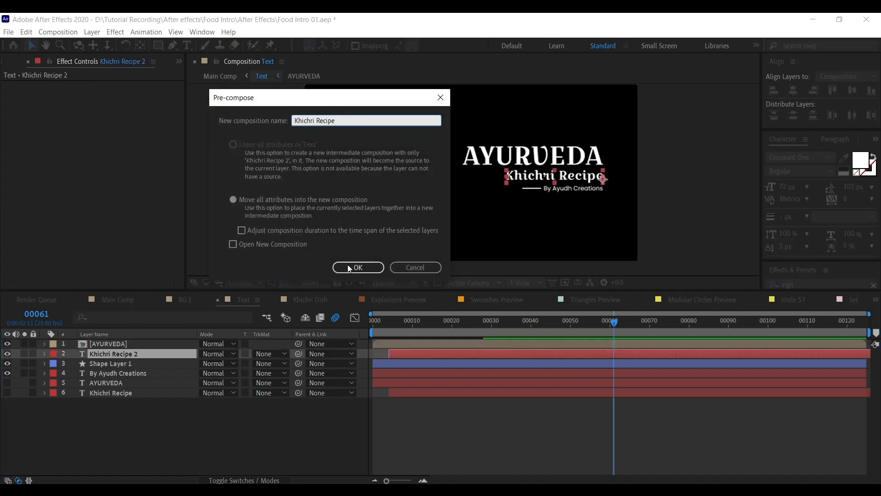
pyautogui.click(348, 266)
# - Solo the pre-composed AYURVEDA and Khichri Recipe layers in the Text composition
pyautogui.click(115, 345)
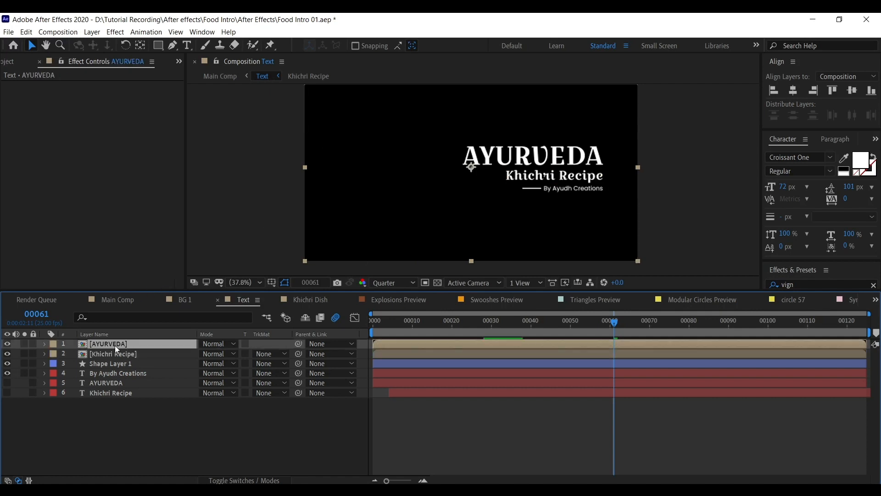
pyautogui.click(24, 354)
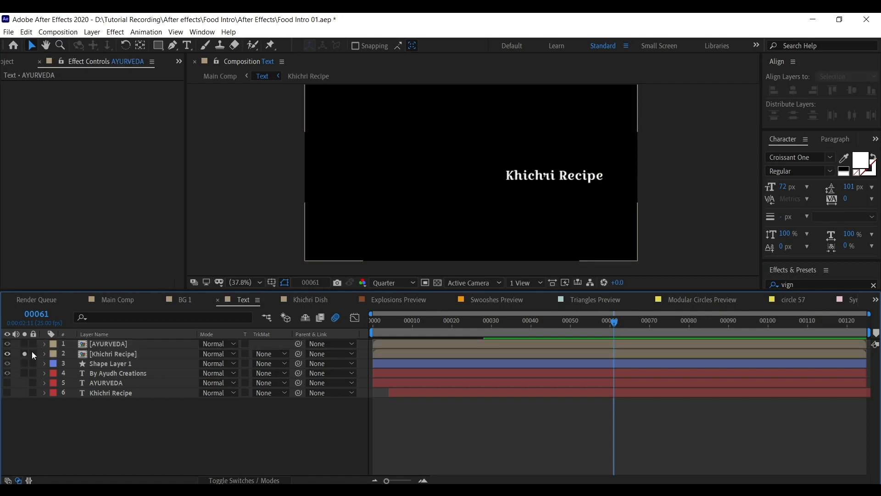
pyautogui.click(112, 354)
pyautogui.hotkey('ctrl', 'Up')
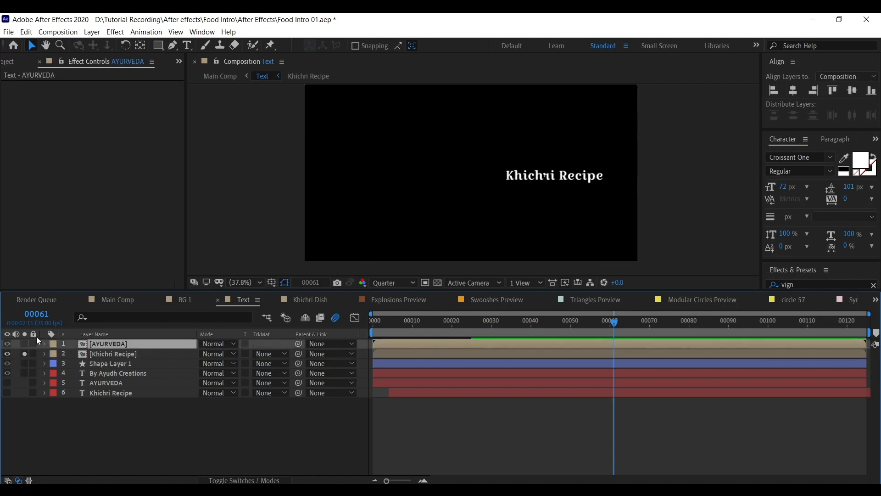
pyautogui.click(24, 345)
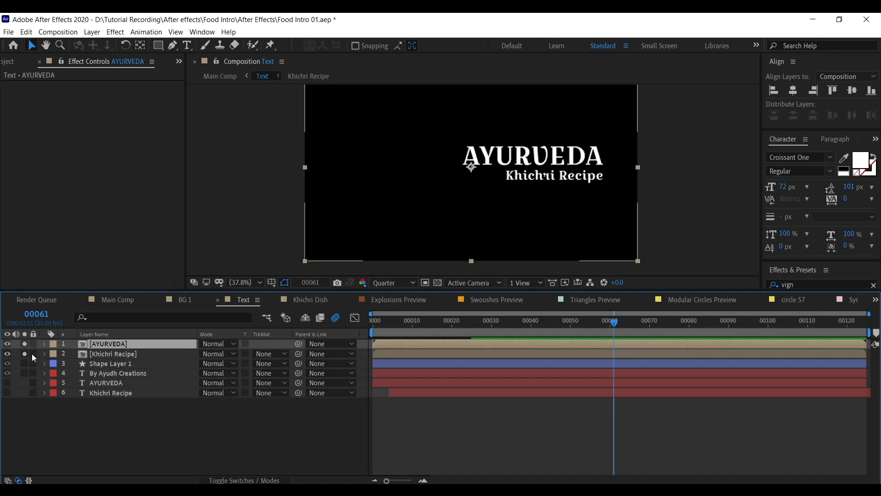
# - Open a second composition viewer and keep the first one locked to the Text composition
pyautogui.click(266, 63)
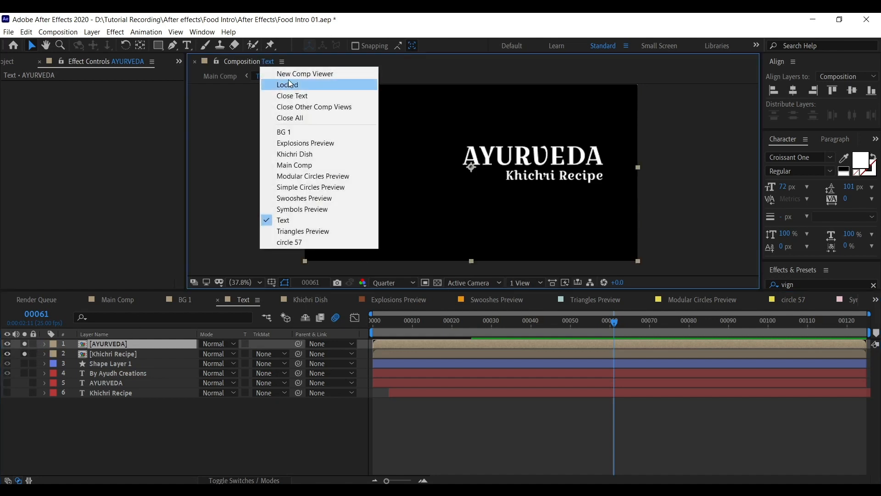
pyautogui.click(289, 76)
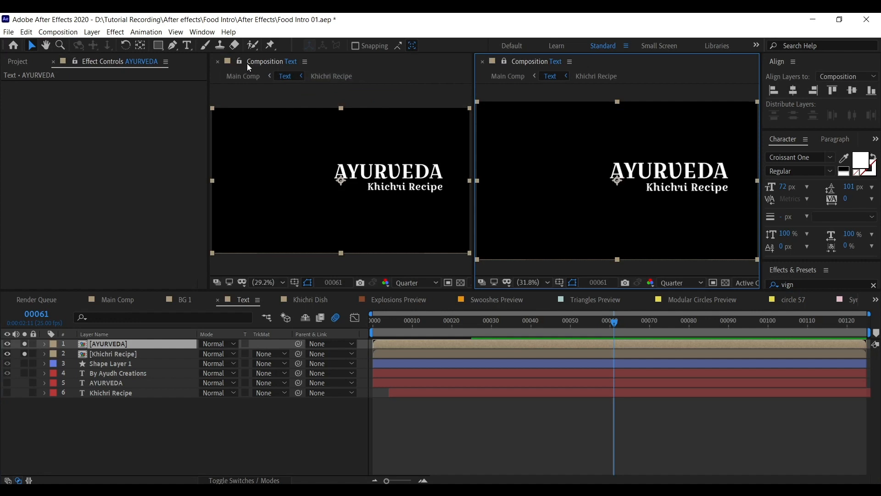
pyautogui.click(240, 62)
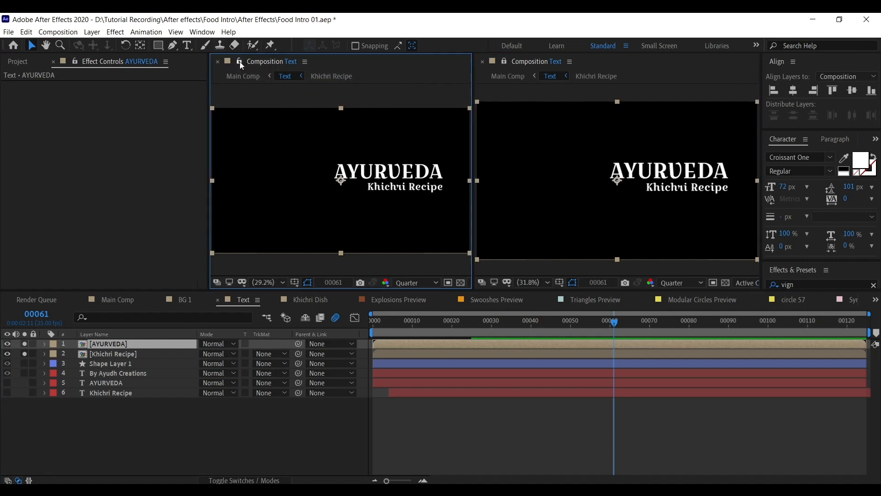
pyautogui.click(518, 61)
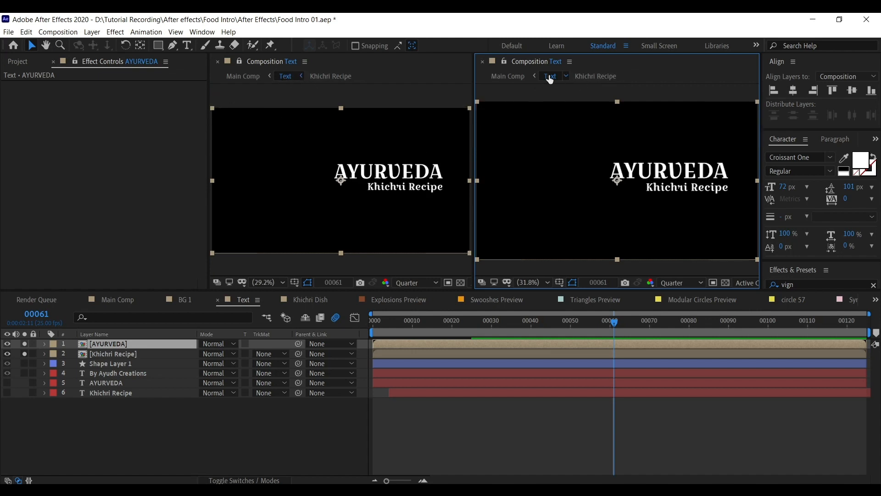
# - Open the AYURVEDA composition, widen its viewer, and set a Position keyframe for the AYURVEDA 2 layer at frame 20
pyautogui.doubleClick(120, 345)
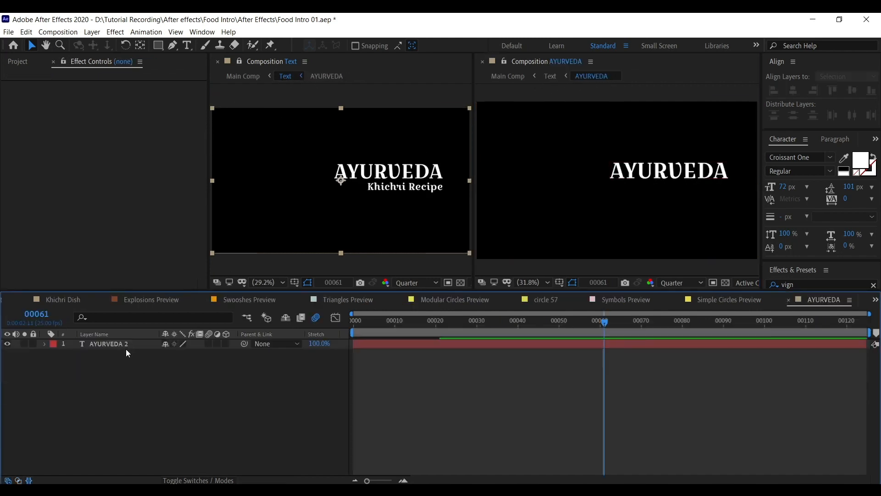
pyautogui.click(120, 347)
pyautogui.moveTo(635, 176); pyautogui.dragTo(593, 183)
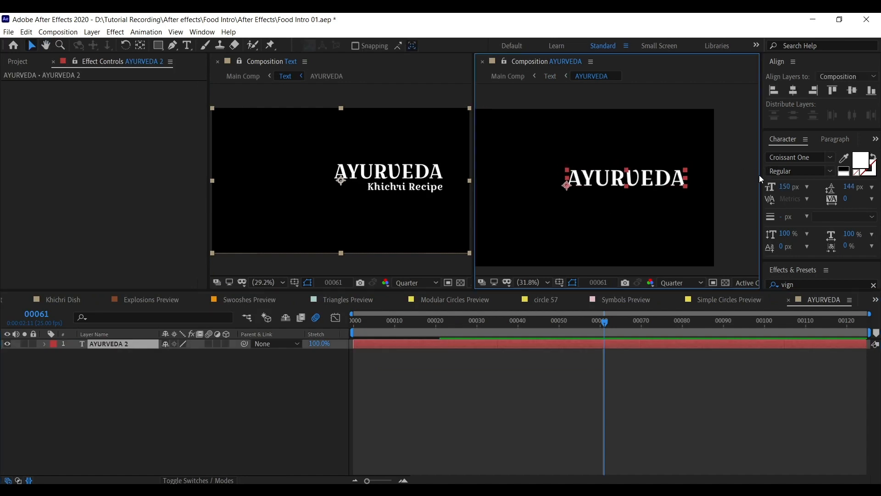
pyautogui.moveTo(762, 179); pyautogui.dragTo(804, 179)
pyautogui.press('p')
pyautogui.click(582, 355)
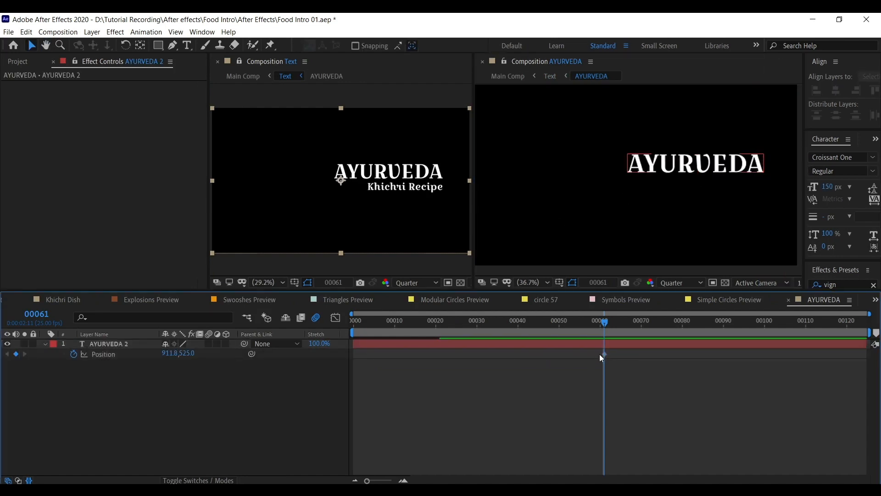
pyautogui.moveTo(602, 354); pyautogui.dragTo(575, 357)
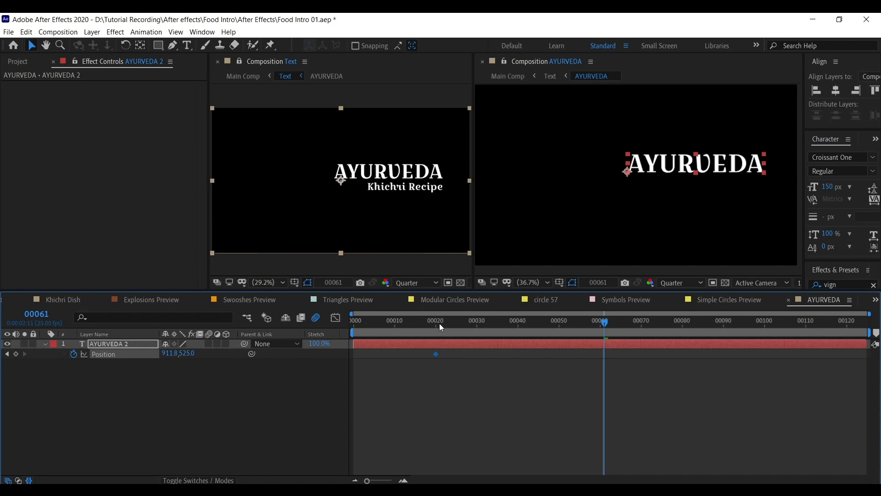
# - Move the AYURVEDA 2 text straight down to position 911.8, 773.2 at frame 0 and preview its upward motion
pyautogui.press('Home')
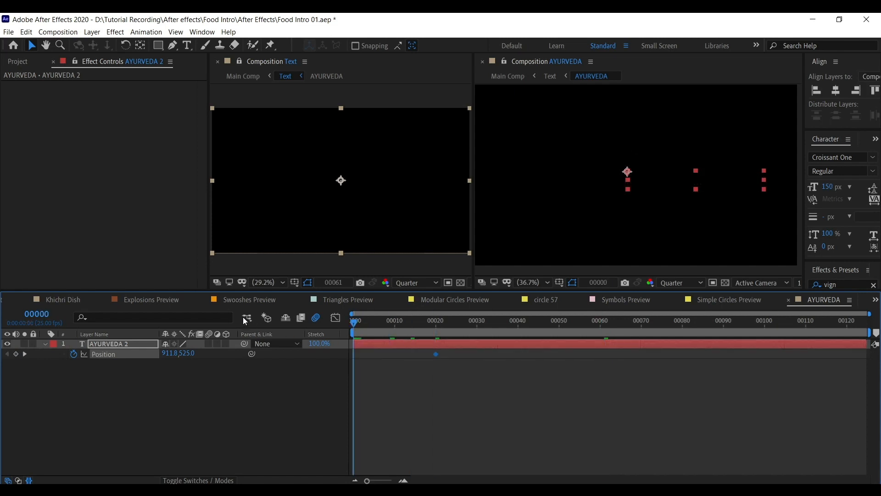
pyautogui.moveTo(687, 185); pyautogui.dragTo(673, 224)
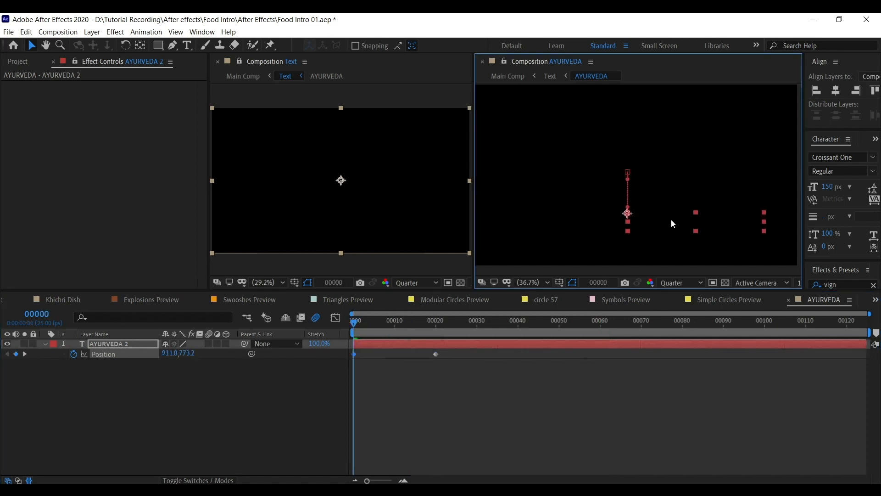
pyautogui.press('space')
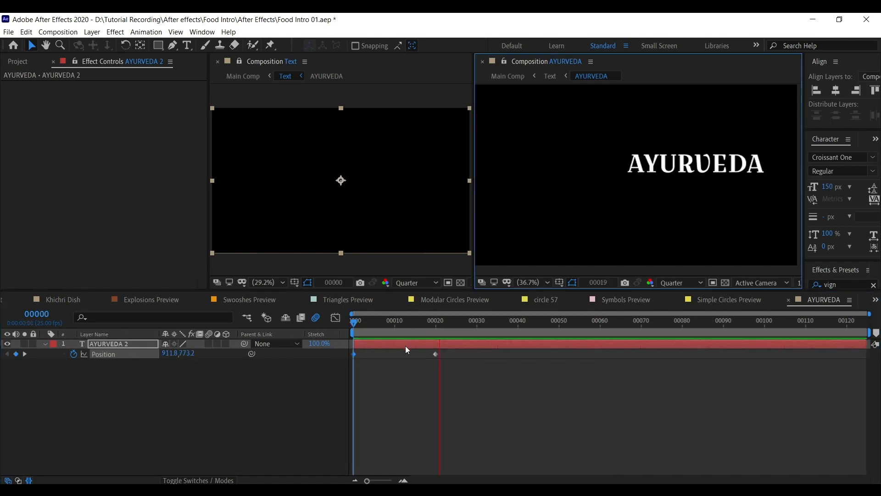
pyautogui.moveTo(463, 356); pyautogui.dragTo(412, 362)
# - Delete Animator 1, Animator 2 and Animator 3 from the AYURVEDA 2 text layer
pyautogui.click(114, 345)
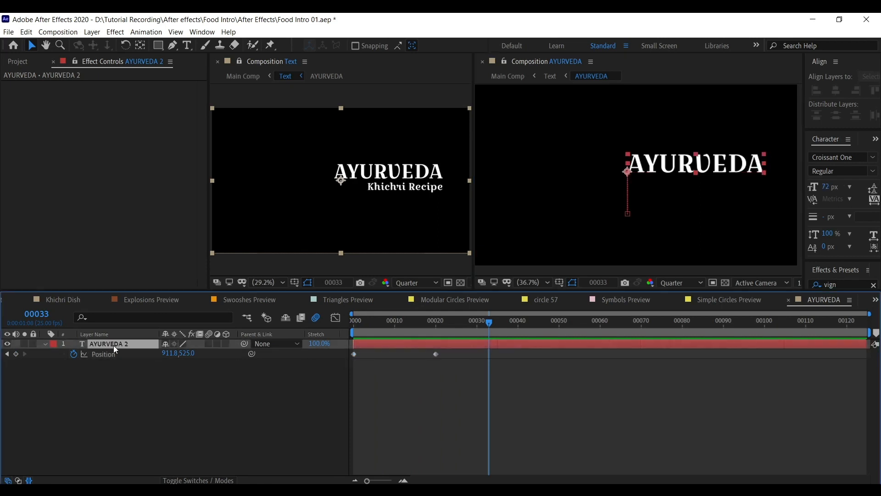
pyautogui.click(45, 343)
pyautogui.click(45, 343)
pyautogui.click(52, 363)
pyautogui.click(76, 363)
pyautogui.click(55, 363)
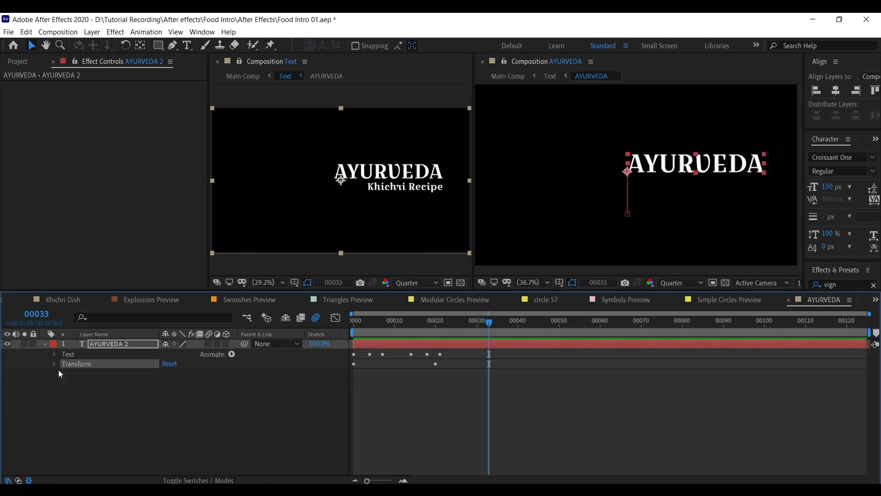
pyautogui.click(54, 354)
pyautogui.click(92, 364)
pyautogui.click(97, 384)
pyautogui.click(104, 395)
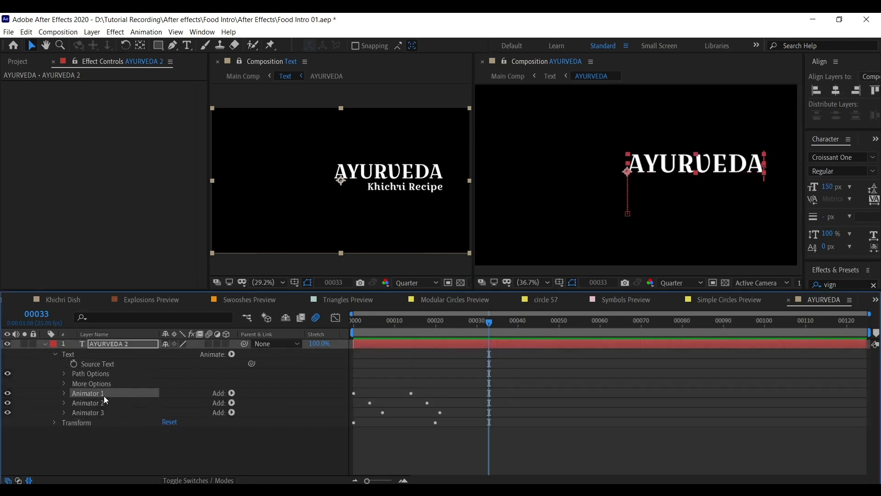
pyautogui.keyDown('shift'); pyautogui.click(104, 413); pyautogui.keyUp('shift')
pyautogui.press('Delete')
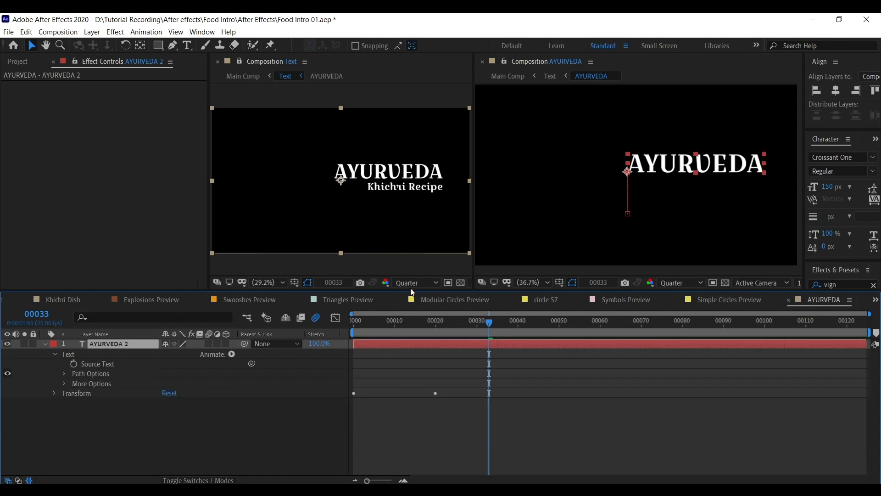
# - Open the Khichri Recipe composition from the Text composition and delete all text animators from the Khichri Recipe 2 layer
pyautogui.click(250, 319)
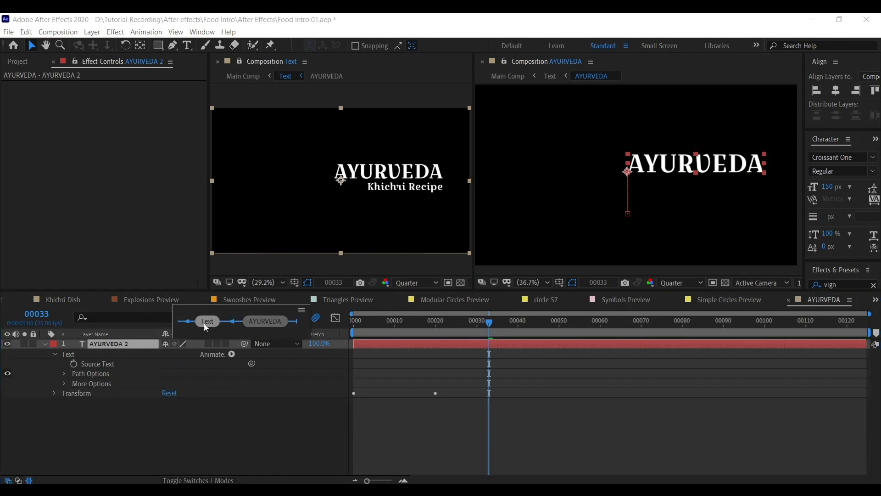
pyautogui.click(205, 327)
pyautogui.doubleClick(109, 353)
pyautogui.click(118, 347)
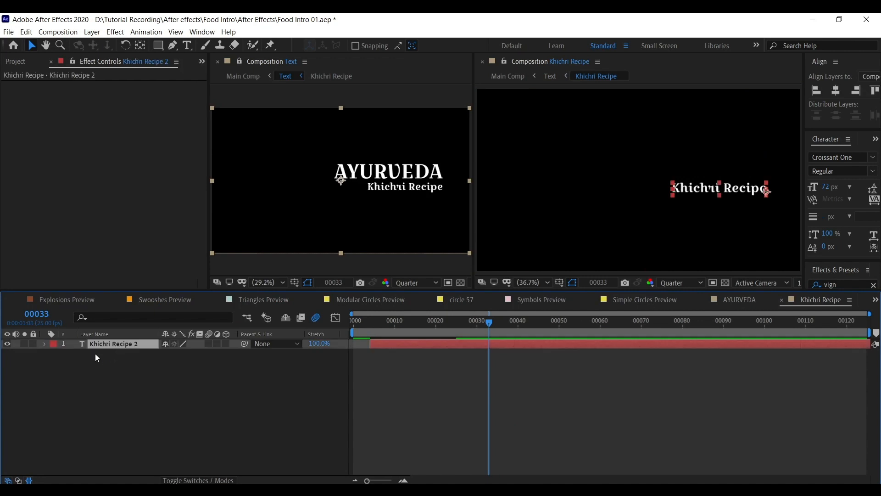
pyautogui.click(45, 344)
pyautogui.click(54, 355)
pyautogui.click(95, 391)
pyautogui.keyDown('shift'); pyautogui.click(106, 413); pyautogui.keyUp('shift')
pyautogui.press('Delete')
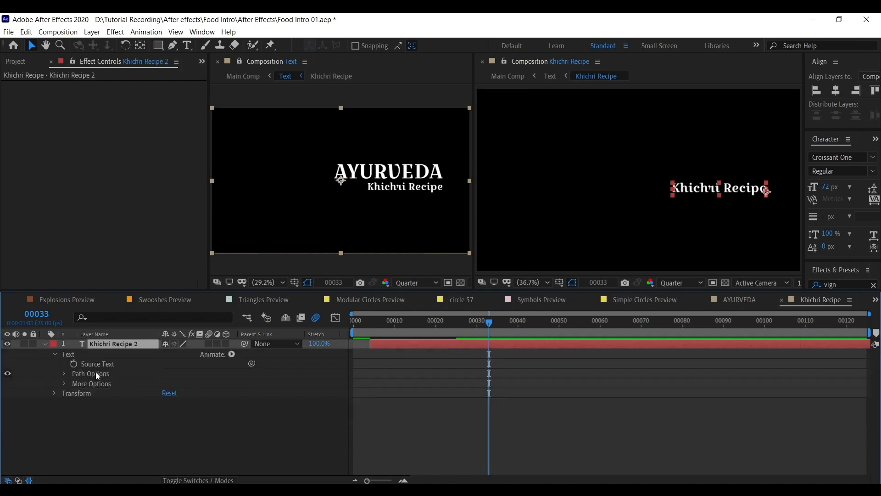
pyautogui.click(45, 345)
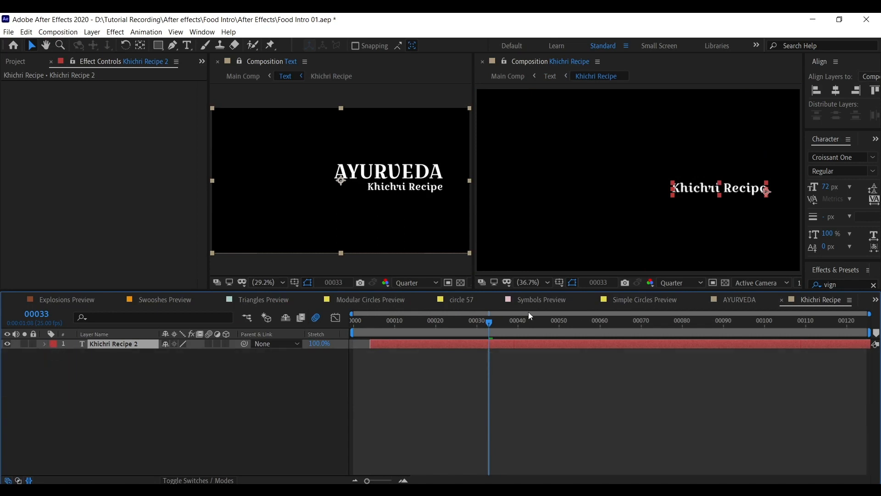
# - Arrange AYURVEDA 2's Position keyframes at frames 0, 8, 13 and 17 with Easy Ease and preview the overshooting rise
pyautogui.click(737, 299)
pyautogui.press('p')
pyautogui.press('space')
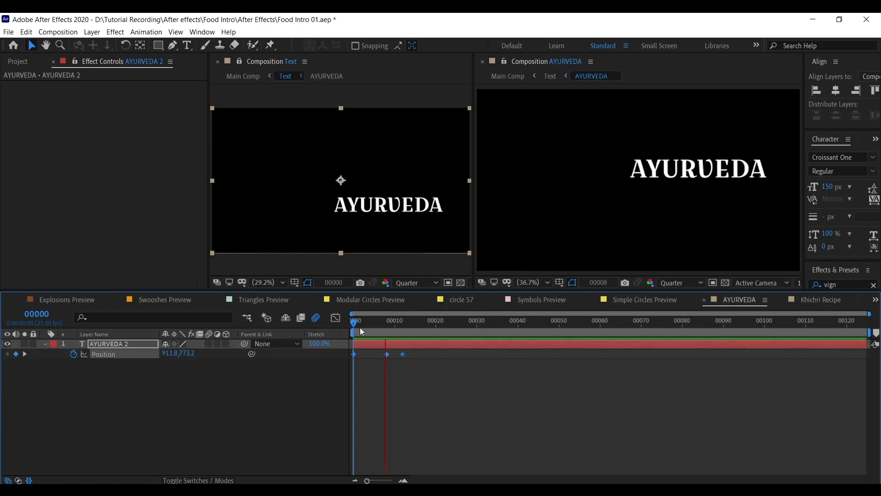
pyautogui.press('space')
pyautogui.press('F9')
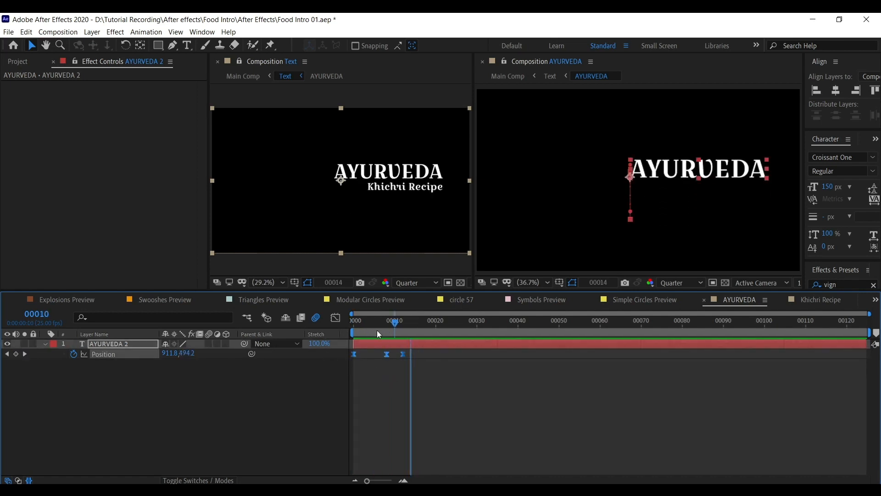
pyautogui.click(354, 323)
pyautogui.press('space')
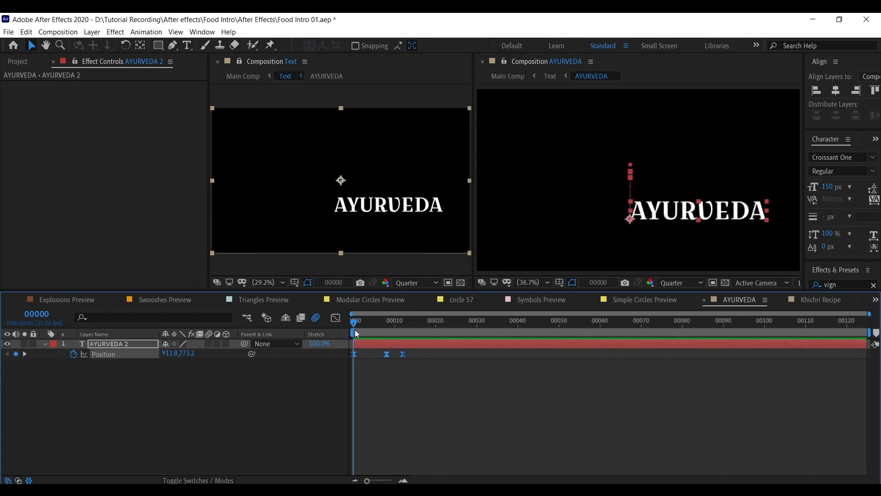
pyautogui.click(137, 343)
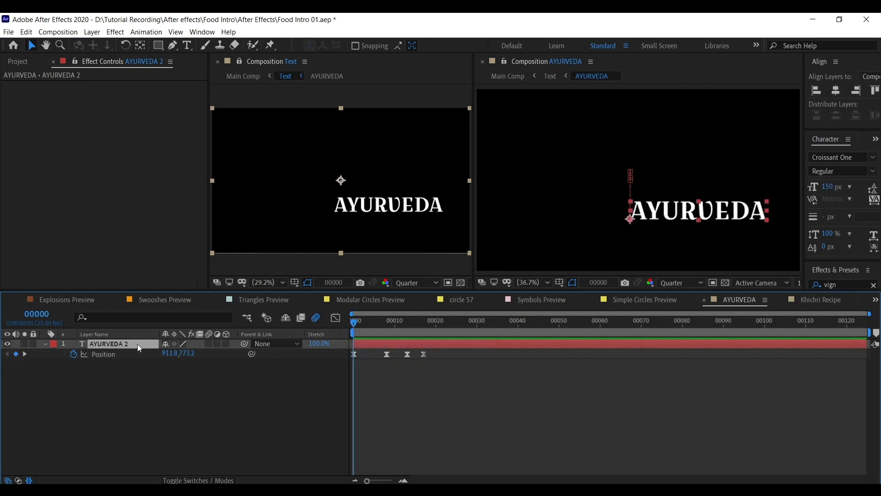
# - Animate Khichri Recipe 2 rising from position 1721.8, 736.7 with eased keyframes at frames 0, 8, 13 and 17, and preview it
pyautogui.click(791, 300)
pyautogui.click(135, 362)
pyautogui.click(137, 346)
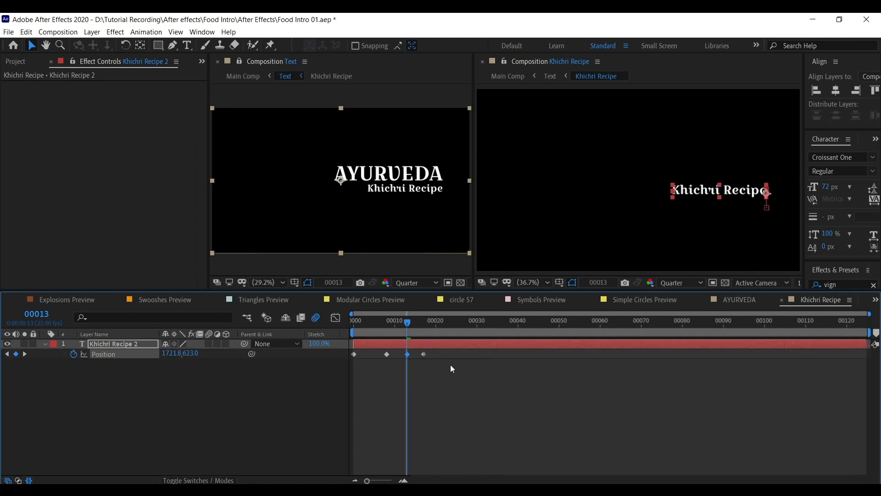
pyautogui.click(423, 325)
pyautogui.moveTo(433, 365); pyautogui.dragTo(327, 349)
pyautogui.press('F9')
pyautogui.press('space')
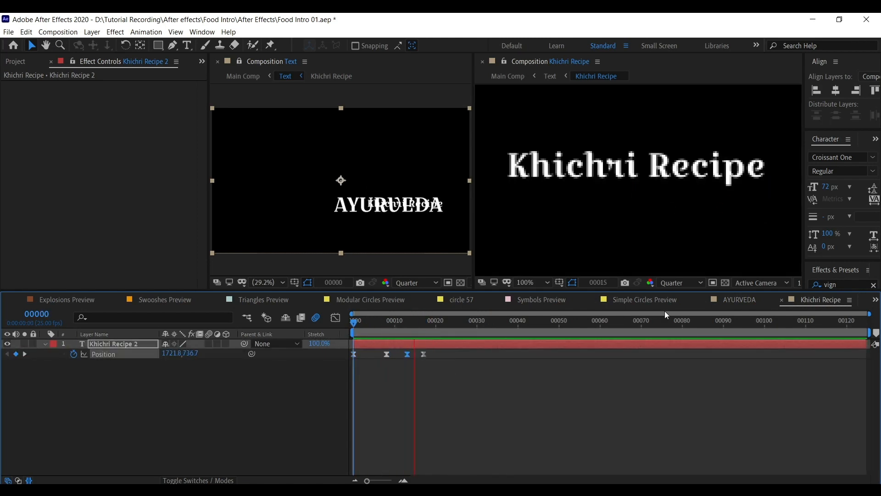
pyautogui.press('space')
# - Compare the Position keyframe timing of the AYURVEDA and Khichri Recipe compositions
pyautogui.click(727, 304)
pyautogui.click(789, 301)
pyautogui.click(737, 302)
pyautogui.click(801, 302)
pyautogui.click(742, 300)
pyautogui.click(792, 302)
pyautogui.click(737, 302)
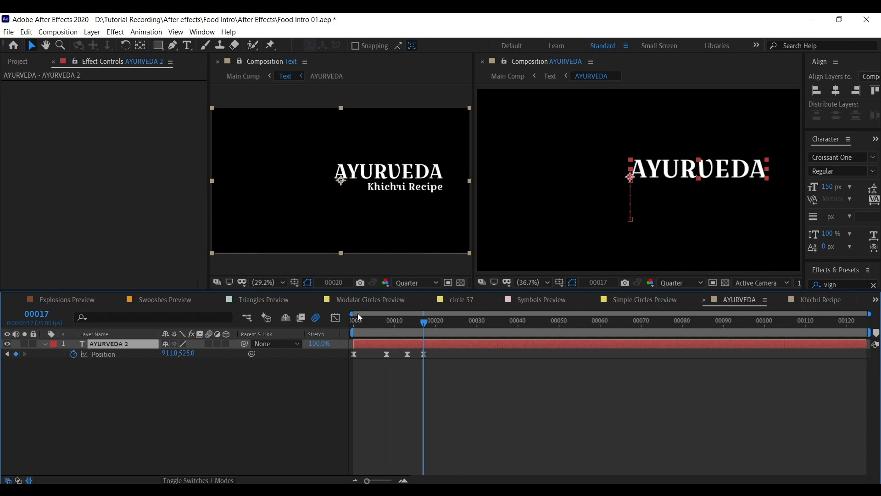
# - Return to the Text composition and preview both title animations together from the first frame
pyautogui.click(247, 318)
pyautogui.click(196, 321)
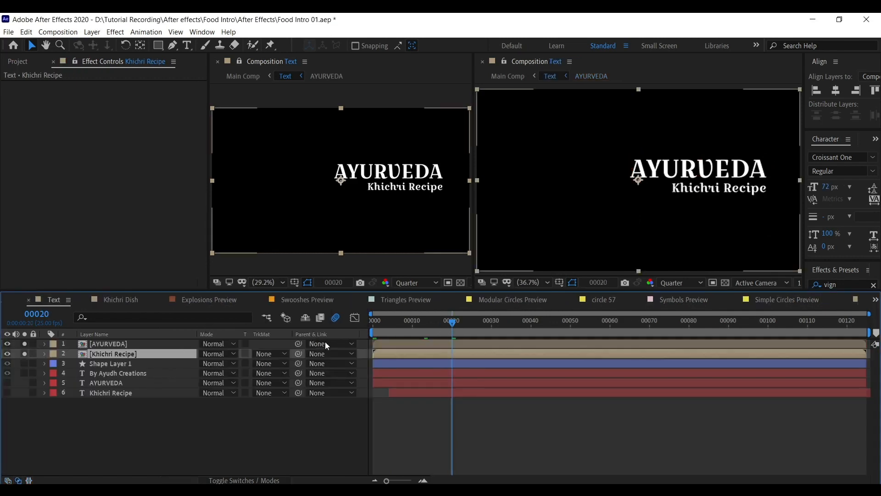
pyautogui.press('F2')
pyautogui.click(401, 320)
pyautogui.moveTo(367, 333); pyautogui.dragTo(346, 330)
pyautogui.press('space')
# - Draw a rectangular mask directly beneath the text on the AYURVEDA layer and set its mode to Subtract
pyautogui.click(151, 344)
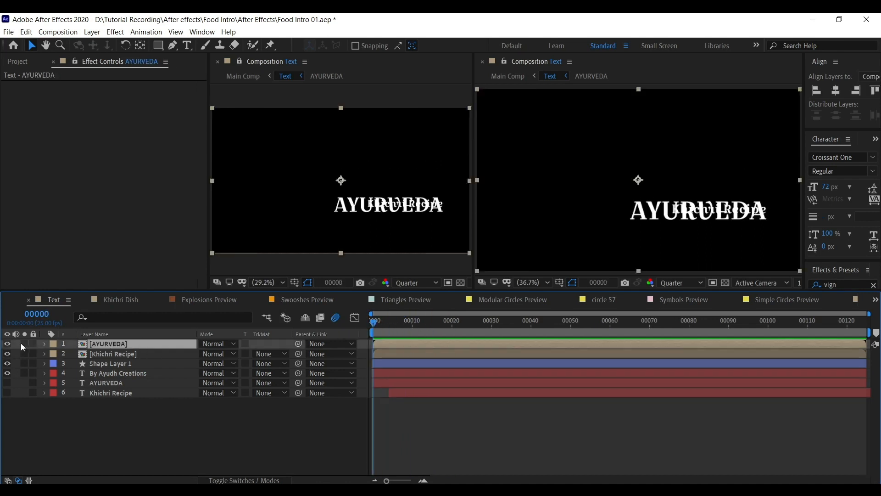
pyautogui.moveTo(374, 325); pyautogui.dragTo(460, 325)
pyautogui.click(157, 44)
pyautogui.moveTo(615, 208); pyautogui.dragTo(775, 181)
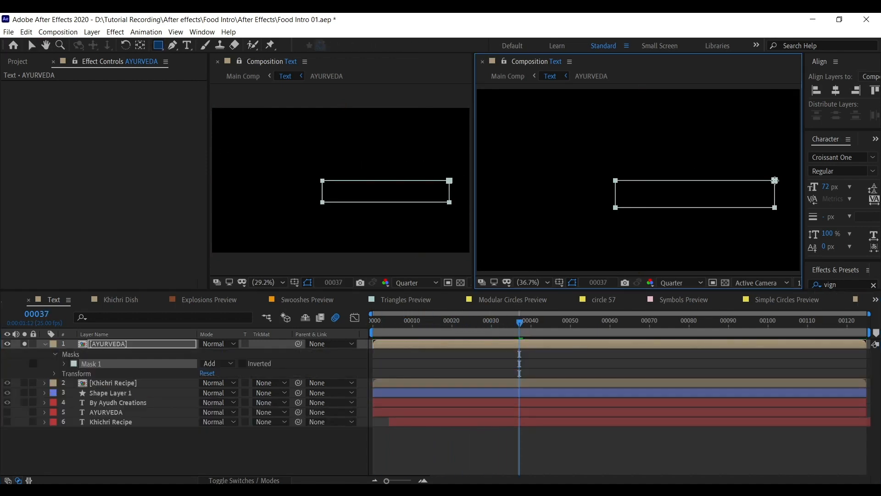
pyautogui.click(232, 364)
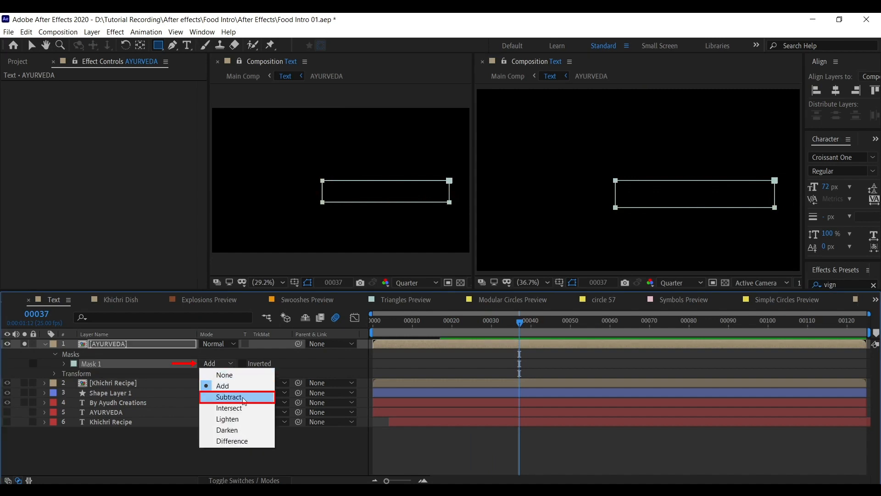
pyautogui.click(244, 398)
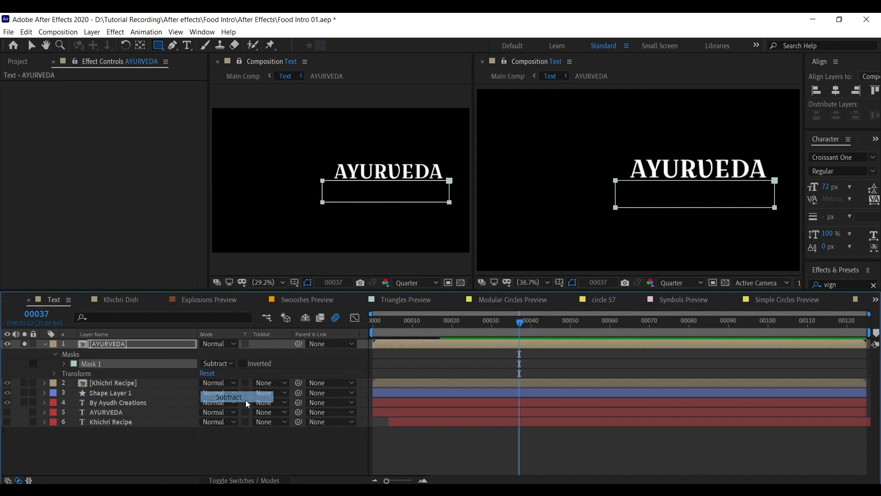
# - Extend the lower edge of the AYURVEDA layer's mask downward to hide the text at frame 0, and preview the reveal
pyautogui.click(190, 343)
pyautogui.press('pagedown')
pyautogui.moveTo(462, 330); pyautogui.dragTo(371, 315)
pyautogui.moveTo(593, 197); pyautogui.dragTo(776, 231)
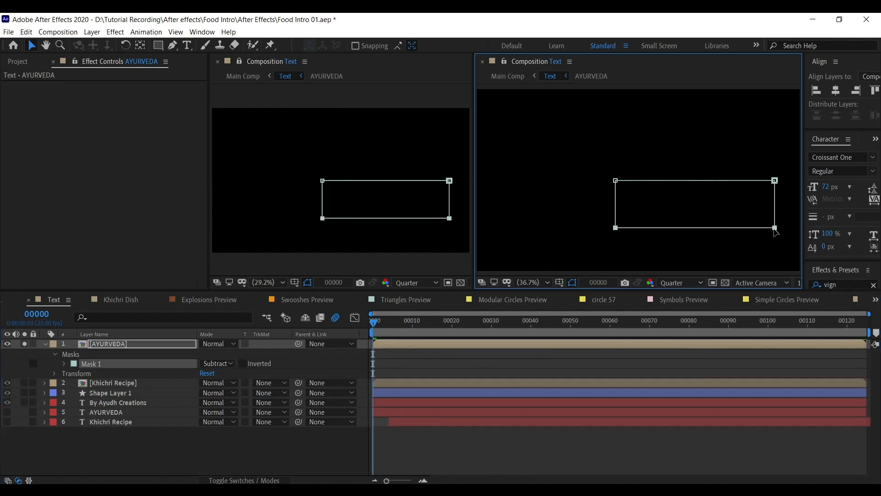
pyautogui.click(95, 443)
pyautogui.press('space')
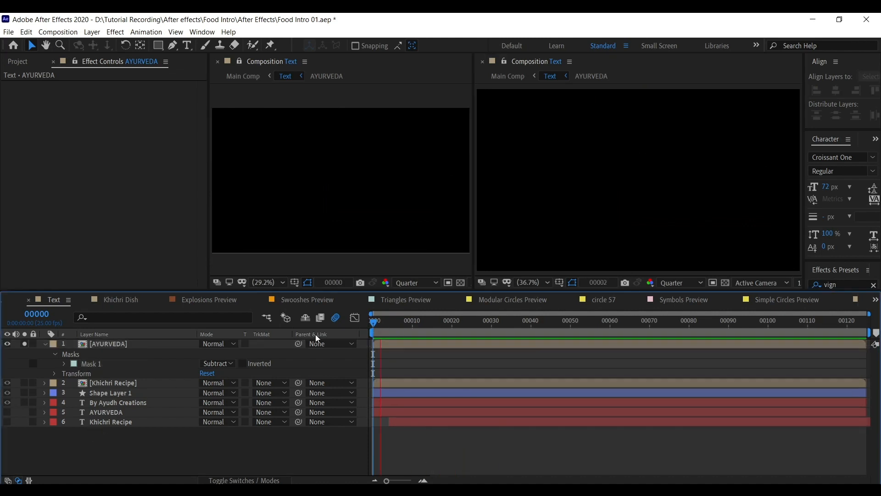
pyautogui.press('space')
# - Mask the area beneath the Khichri Recipe layer's text and shift the layer to start about 3 frames in
pyautogui.click(45, 344)
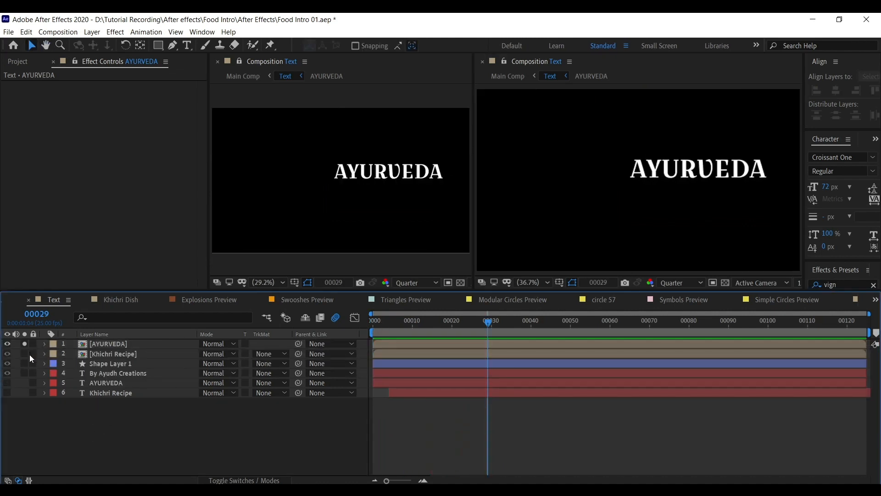
pyautogui.click(24, 354)
pyautogui.click(149, 355)
pyautogui.moveTo(637, 209); pyautogui.dragTo(551, 201)
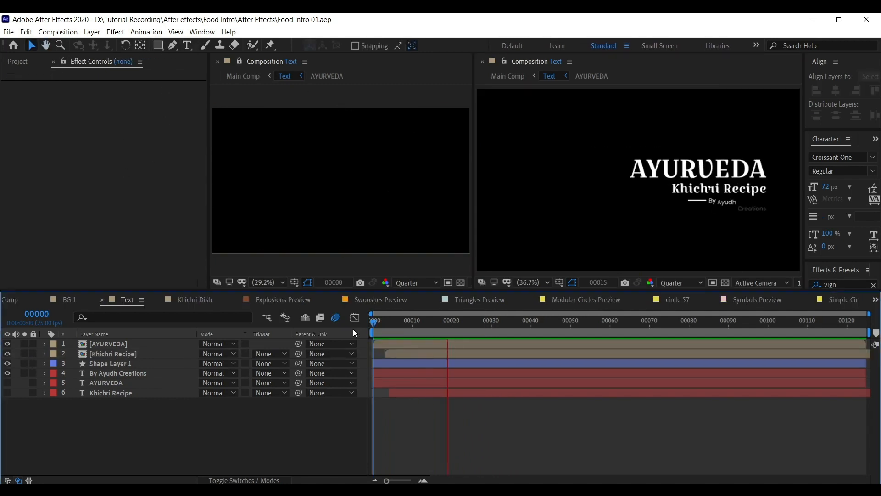
# - Switch to the Main Comp and preview the full intro repeatedly from frame 0, with the composition viewer maximized
pyautogui.press('Tab')
pyautogui.click(232, 327)
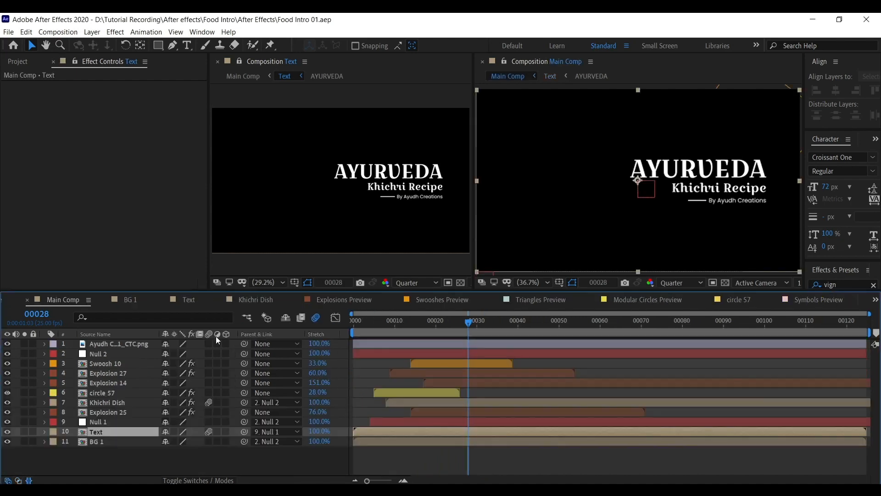
pyautogui.press('Home')
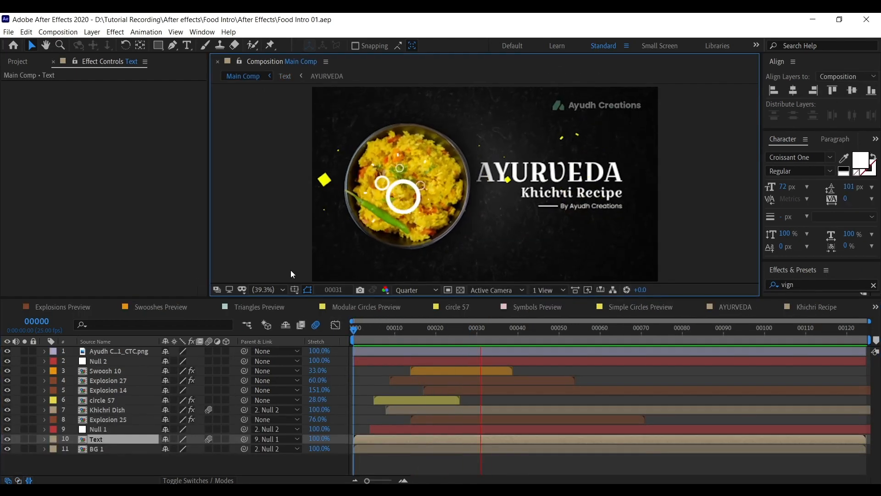
pyautogui.press('space')
pyautogui.press('space')
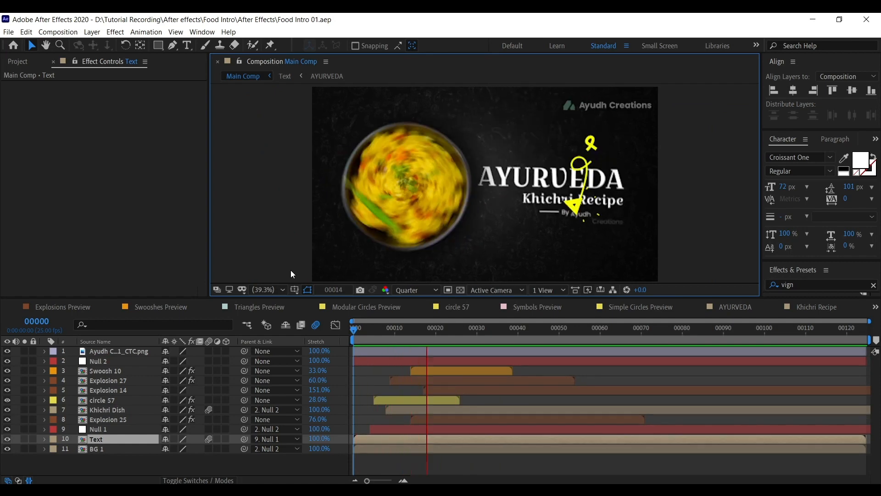
pyautogui.press('space')
pyautogui.press('space')
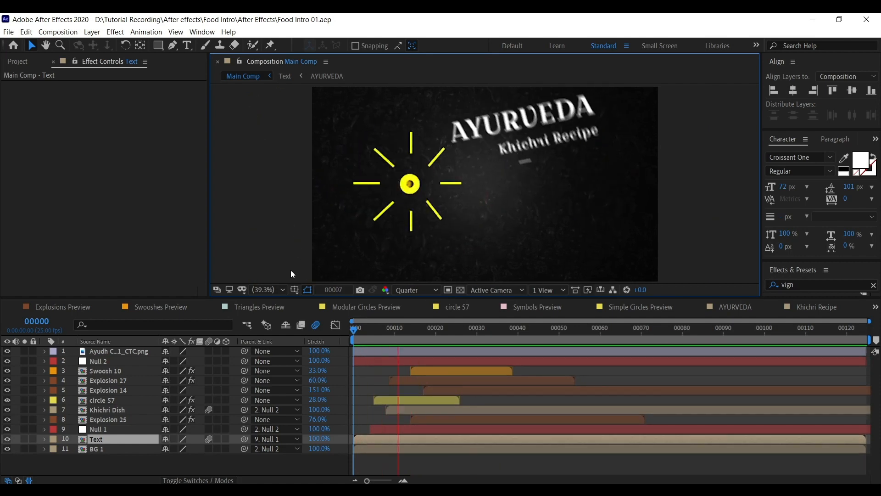
pyautogui.press('space')
pyautogui.press('space')
pyautogui.press('space')
pyautogui.press('space')
pyautogui.press('space')
pyautogui.press('space')
pyautogui.press('space')
pyautogui.press('space')
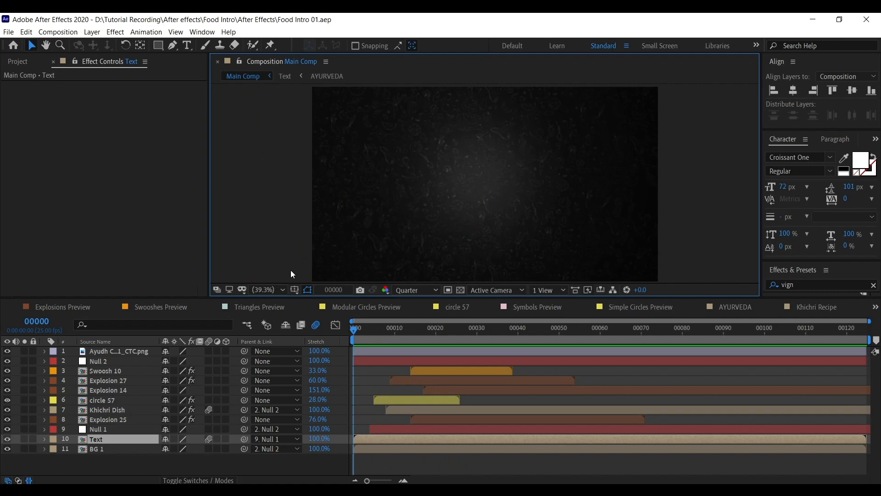
pyautogui.press('space')
pyautogui.press('space')
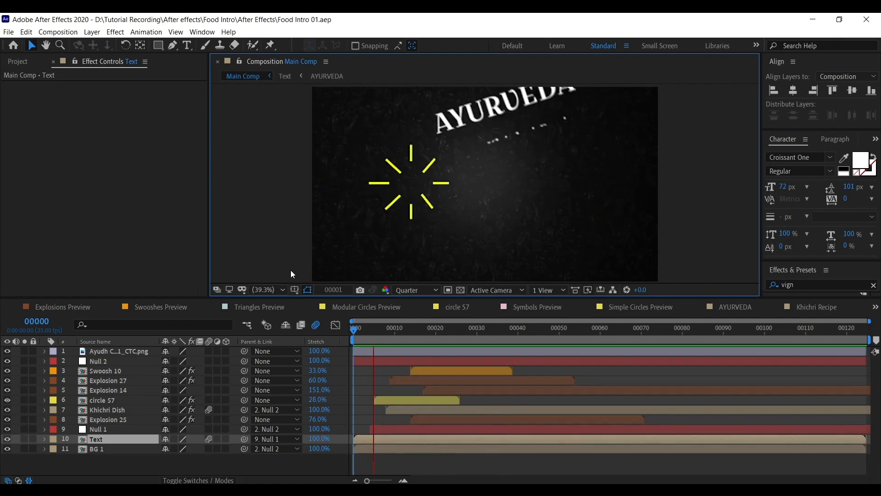
pyautogui.press('`')
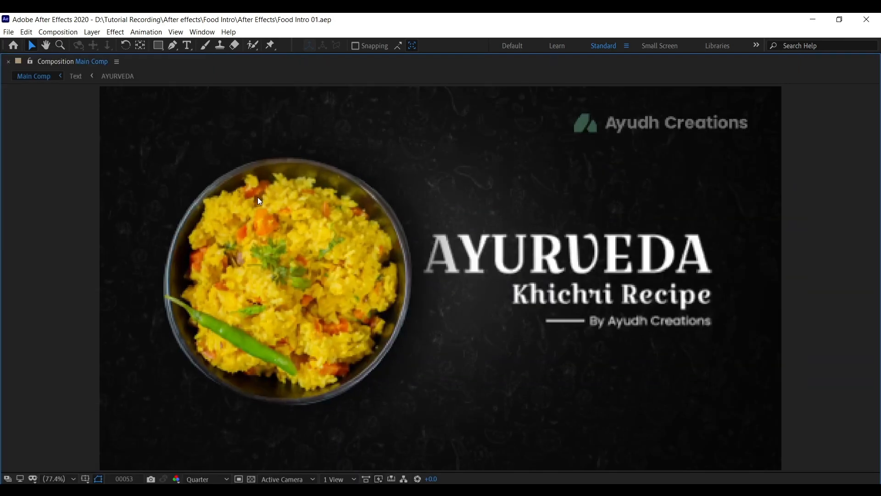